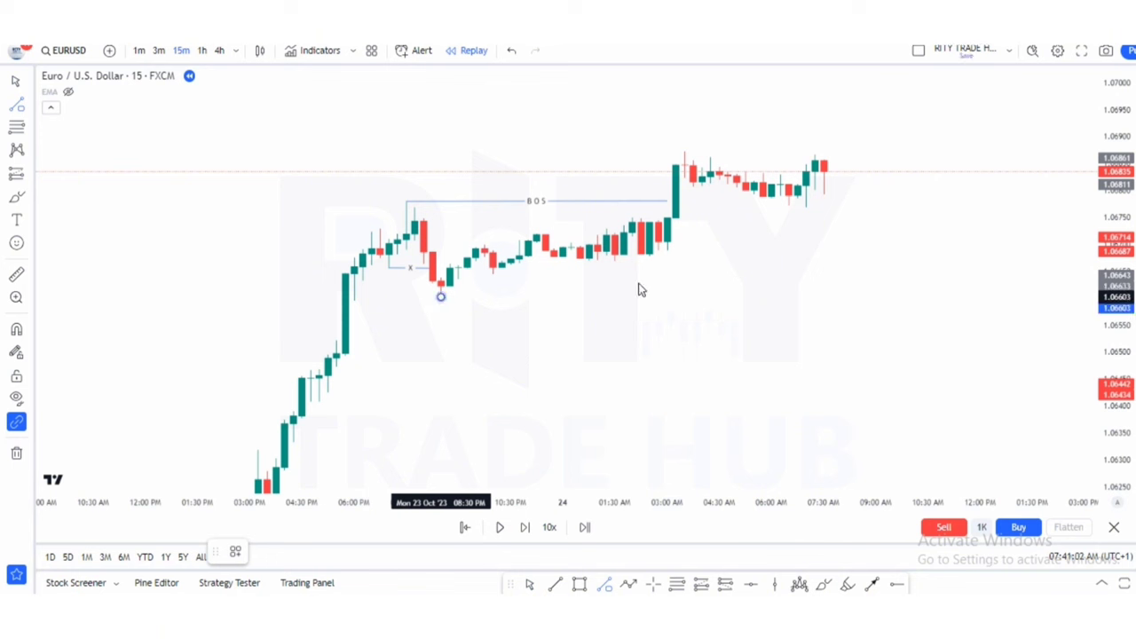
Finish the line from the 8:30 PM swing low to about 10:15 AM on 24 Oct and label it CHoCH
click(923, 298)
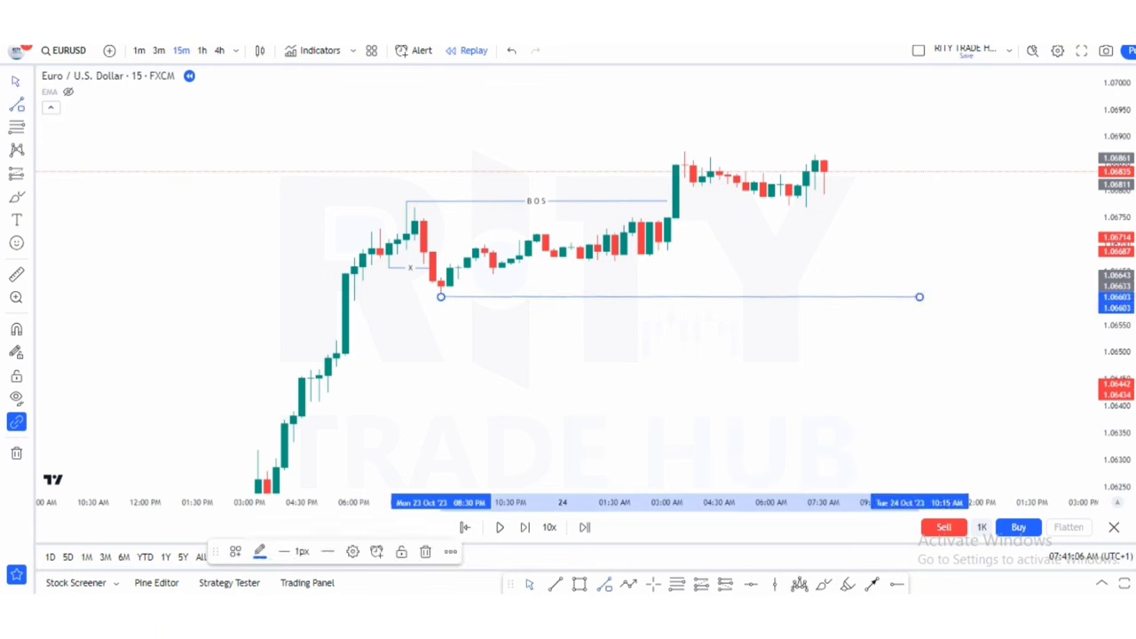
click(236, 552)
click(258, 549)
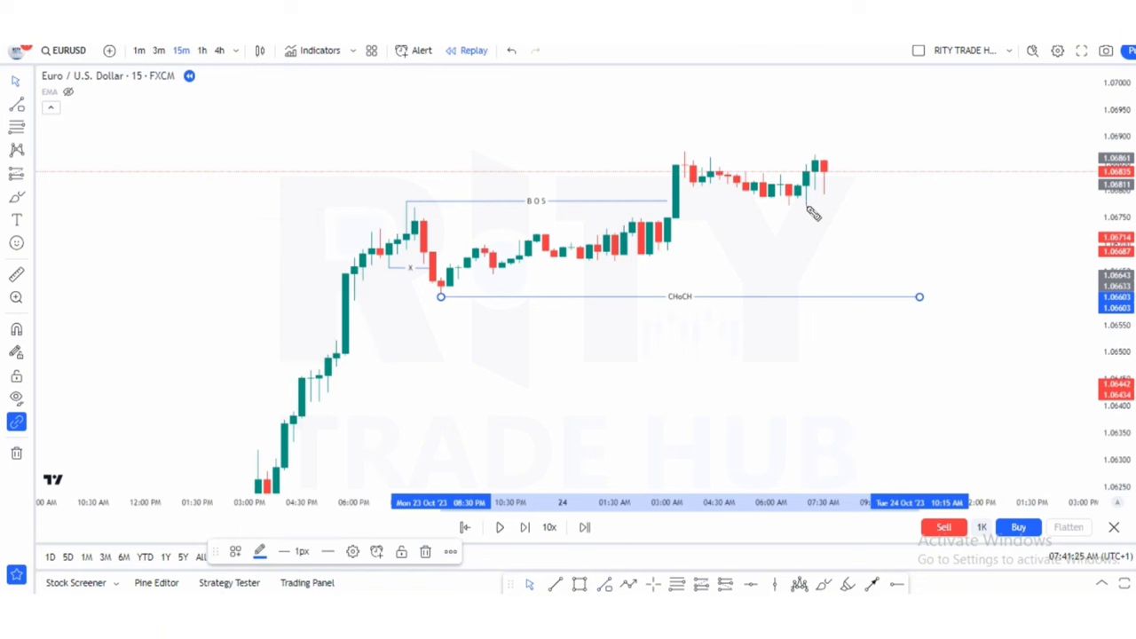
Sketch in red a projected rally, a dip below the recent swing low and another rally, and clear the sketch
drag(813, 211, 809, 182)
drag(830, 140, 846, 89)
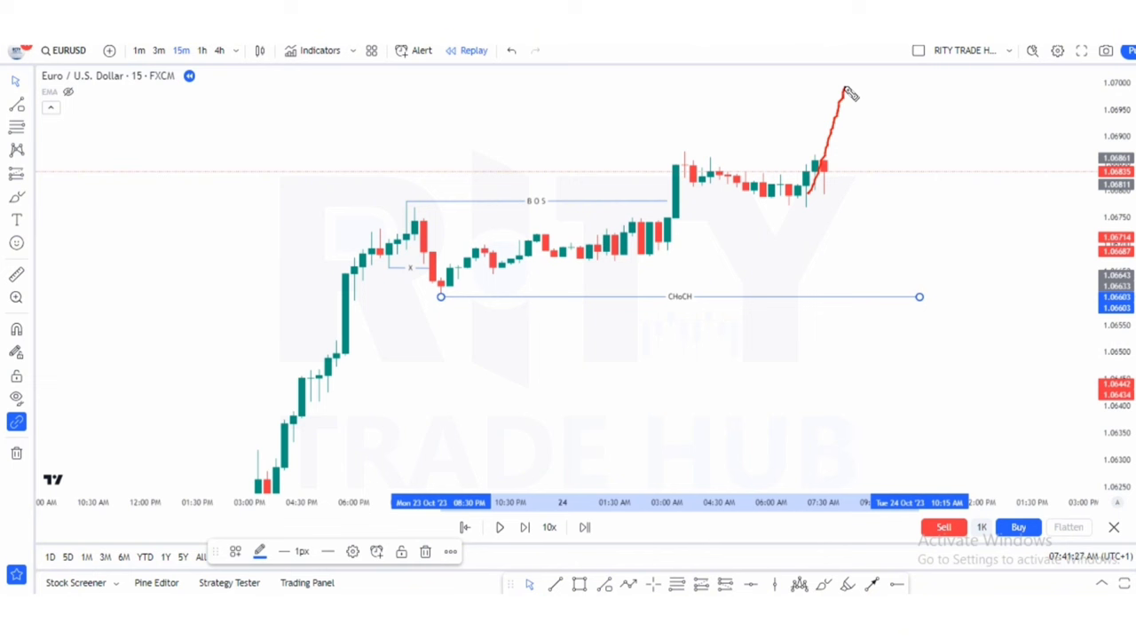
drag(803, 205, 898, 204)
mouse_move(846, 92)
mouse_down()
mouse_move(886, 253)
mouse_move(937, 76)
mouse_up()
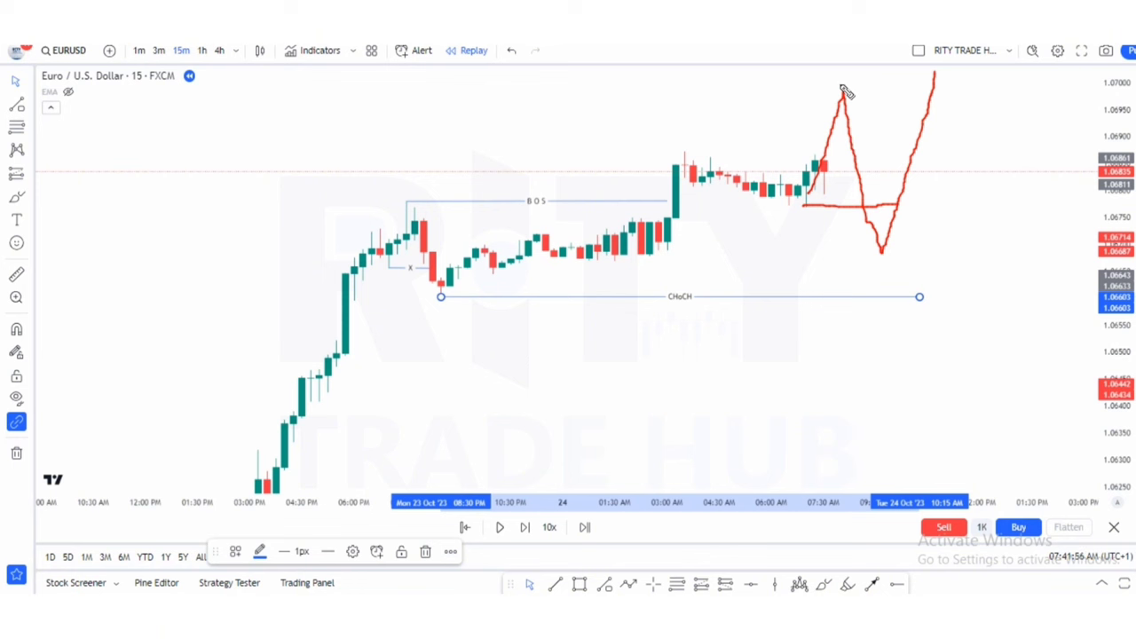
drag(844, 88, 934, 86)
key(Escape)
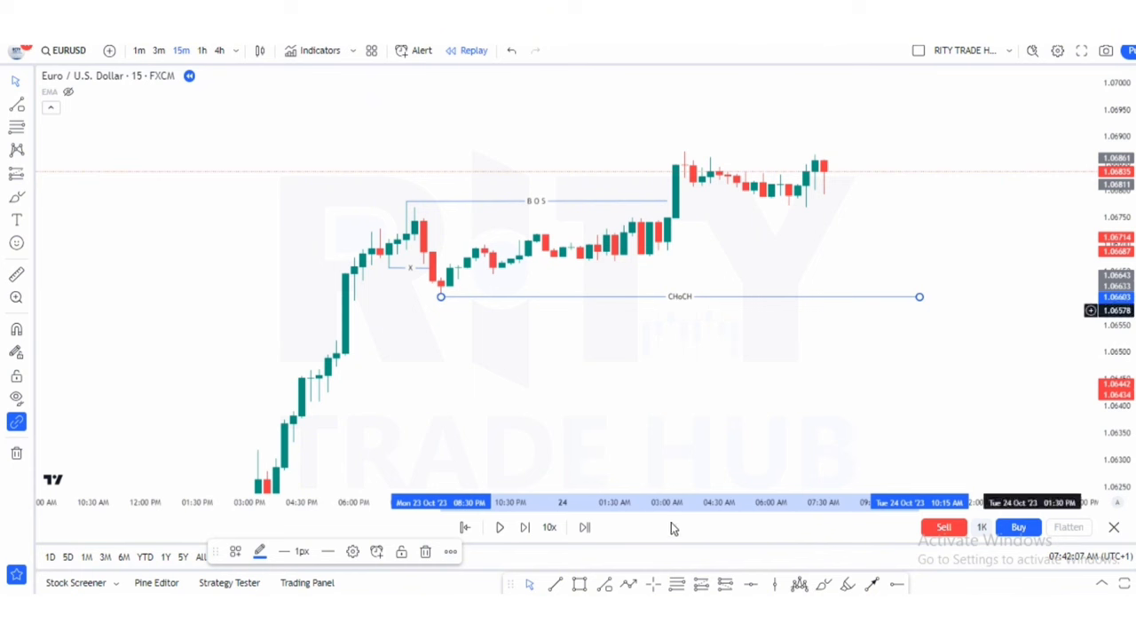
Advance the replay until price falls well below the CHoCH line, and shorten the line to end at 08:15 AM on 24 Oct
click(500, 527)
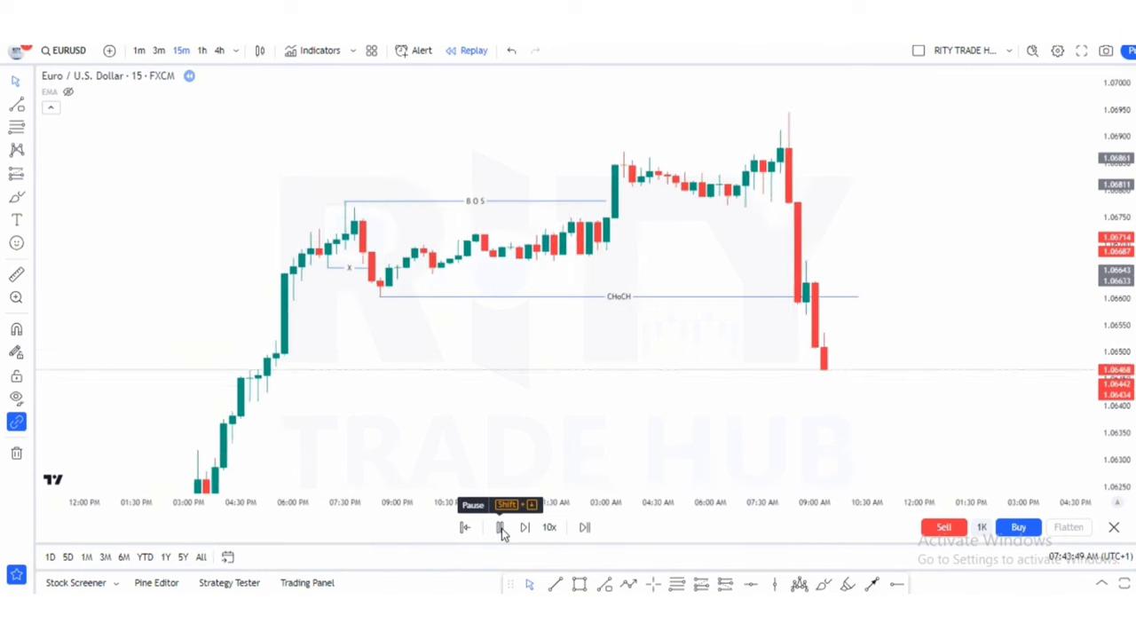
click(500, 527)
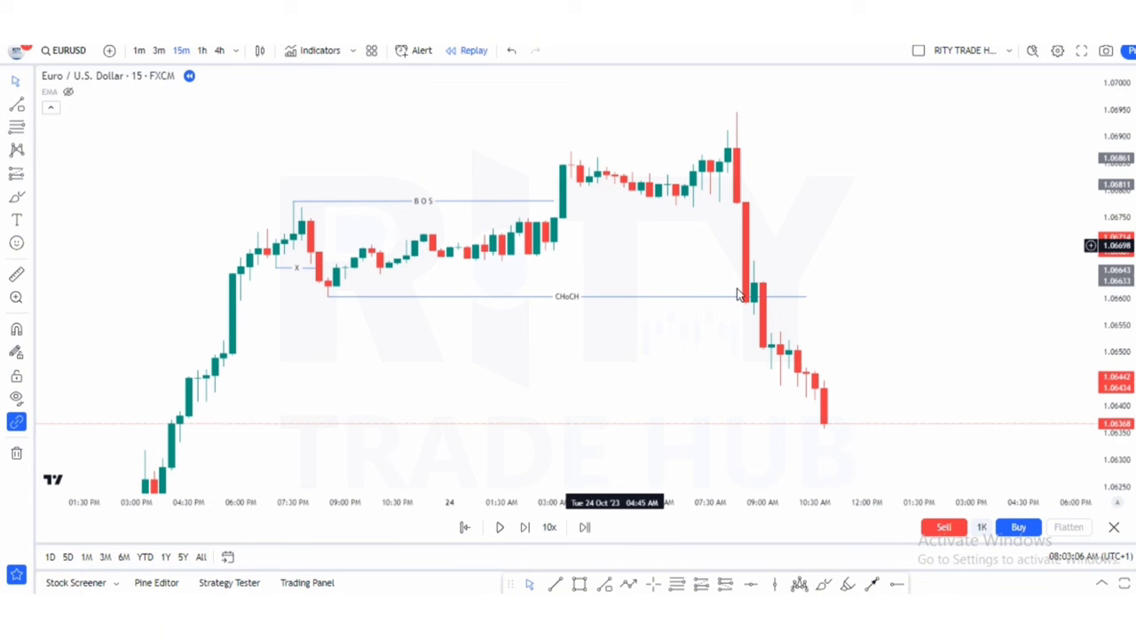
click(801, 300)
drag(805, 297, 741, 294)
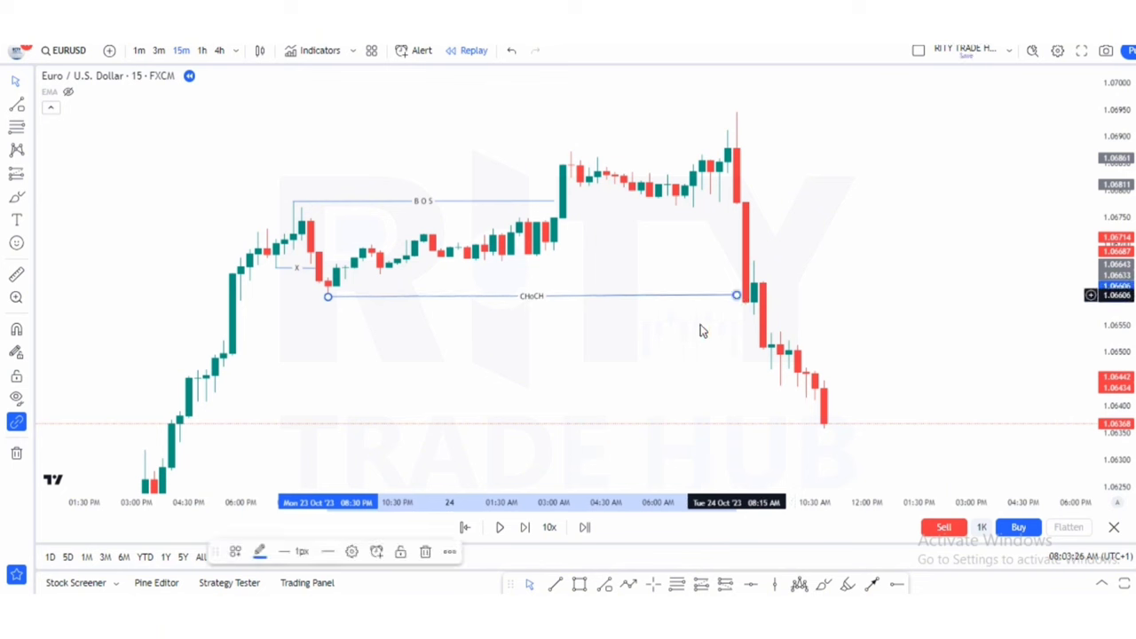
click(655, 345)
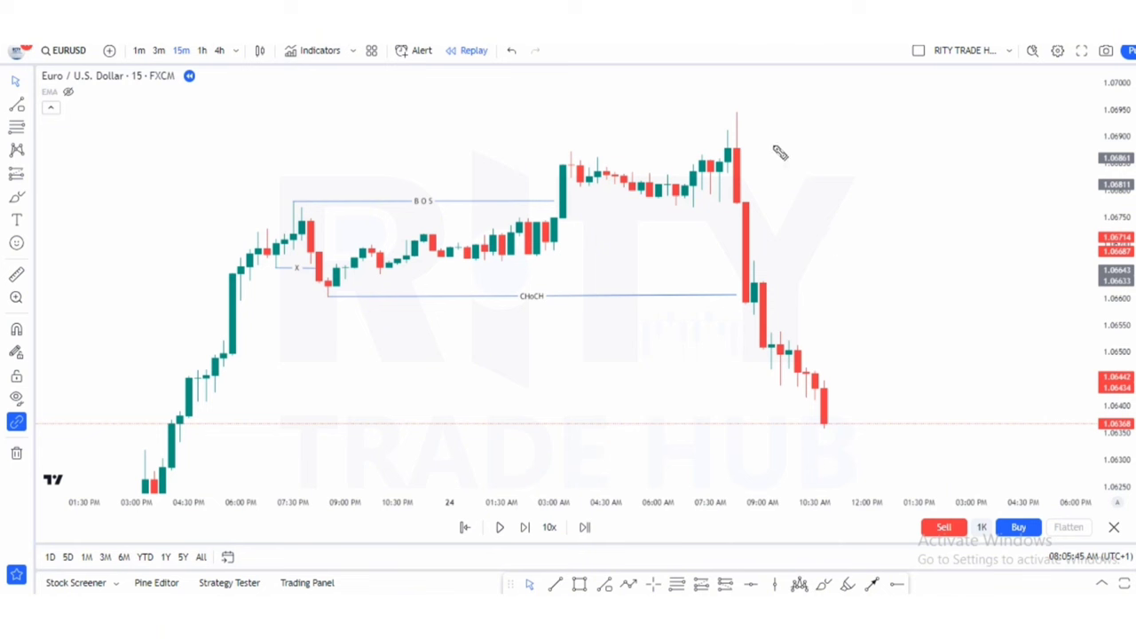
Sketch freehand strokes beside the sharp bearish drop through the CHoCH line
drag(754, 149, 768, 288)
drag(795, 304, 795, 324)
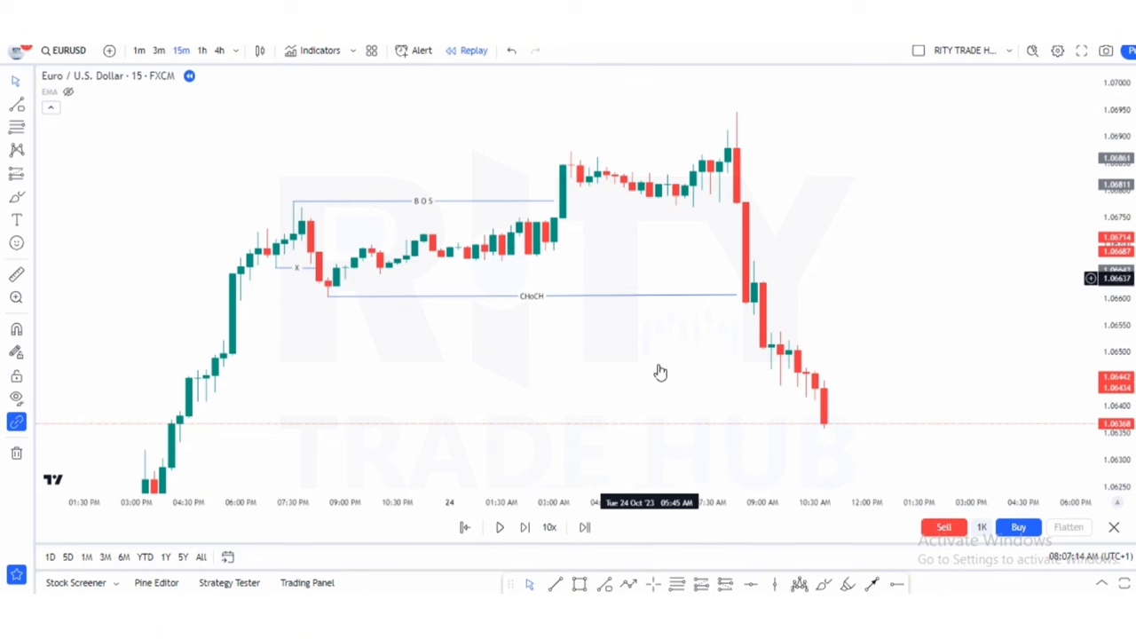
Switch the chart to the 3-minute timeframe and frame the sell-off that breaks the CHoCH line
click(159, 51)
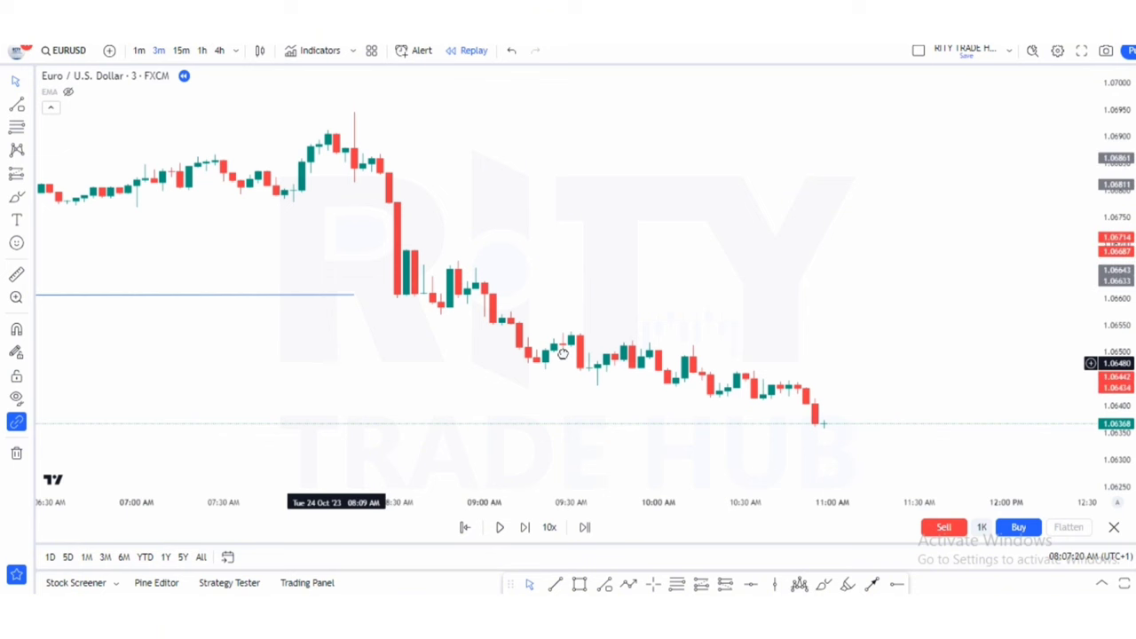
drag(337, 370, 635, 420)
scroll(635, 421, down, 2)
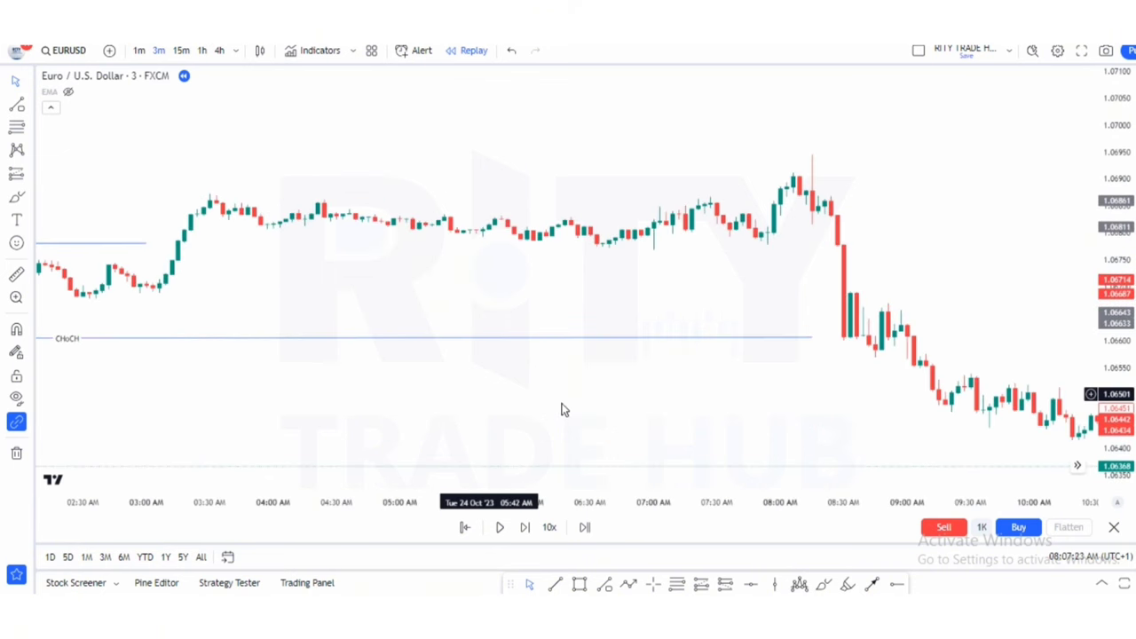
scroll(546, 410, down, 2)
scroll(546, 405, down, 1)
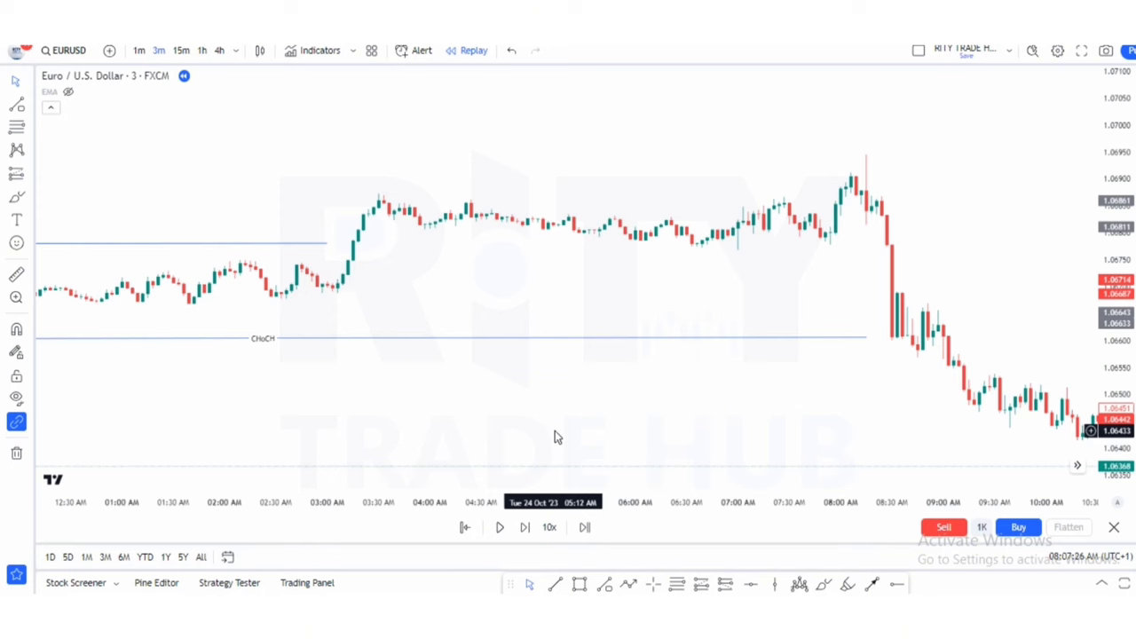
scroll(554, 431, down, 2)
drag(605, 433, 422, 405)
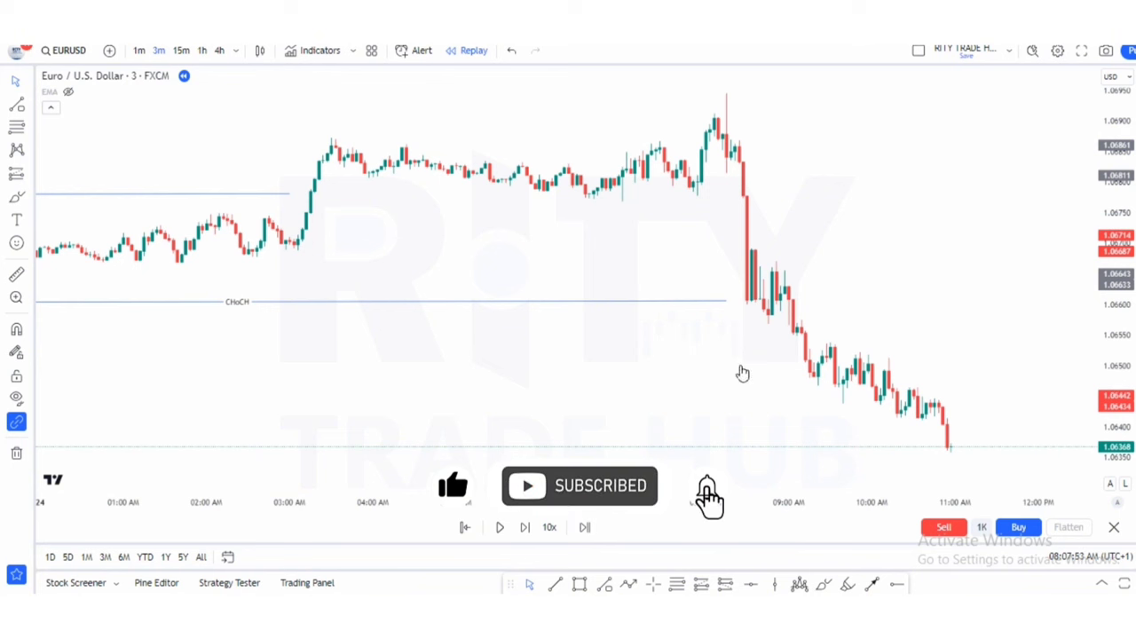
scroll(552, 356, down, 1)
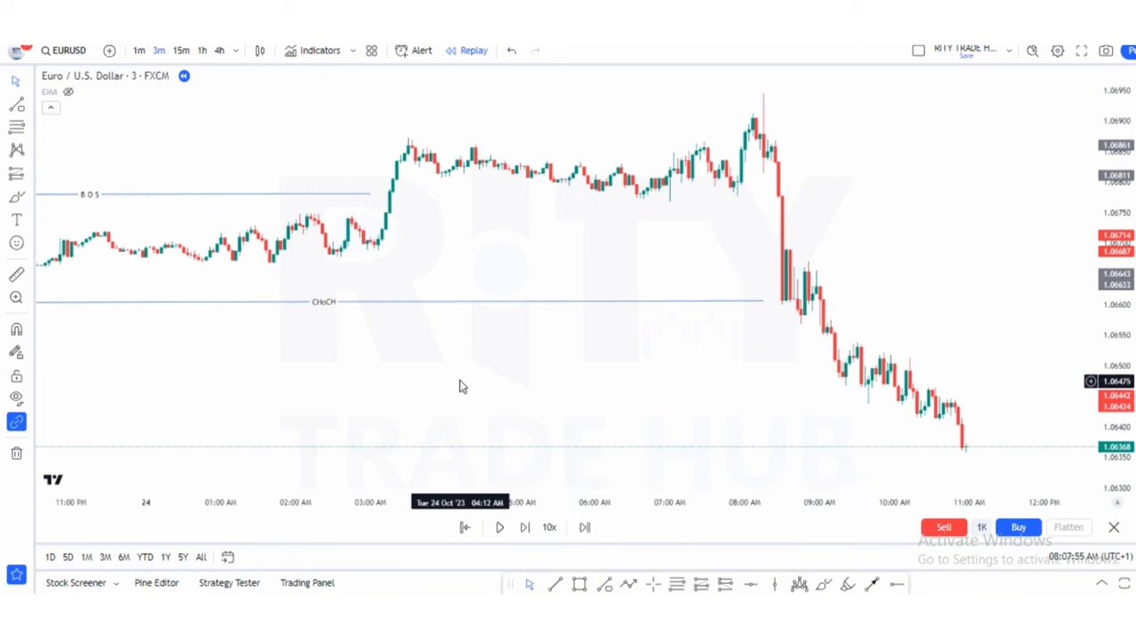
drag(460, 382, 572, 393)
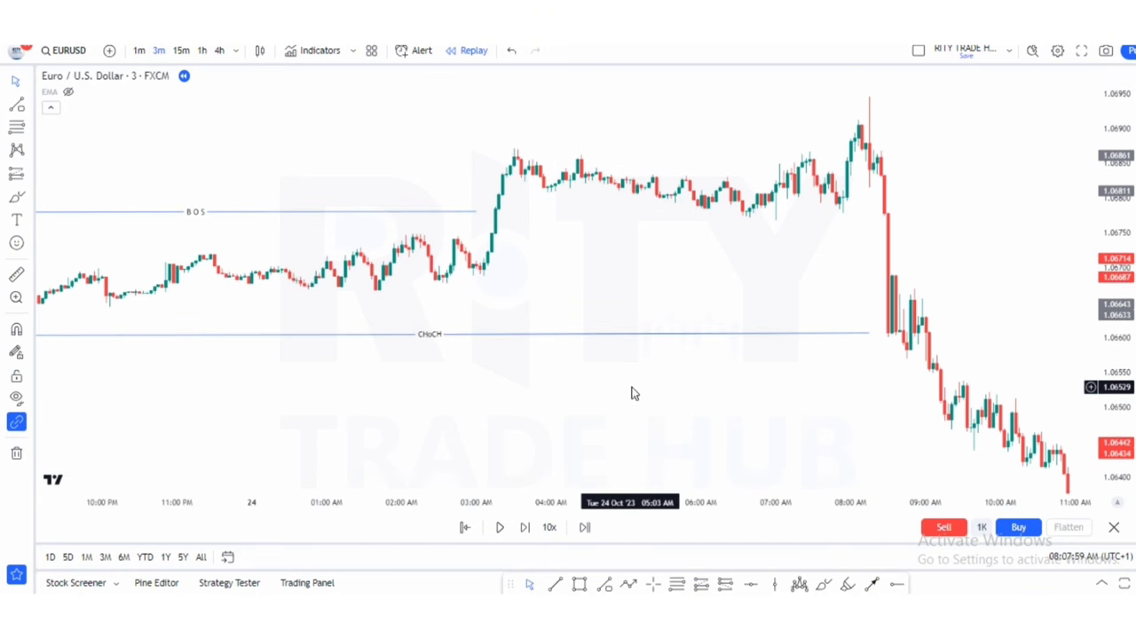
scroll(710, 416, up, 1)
scroll(530, 385, right, 3)
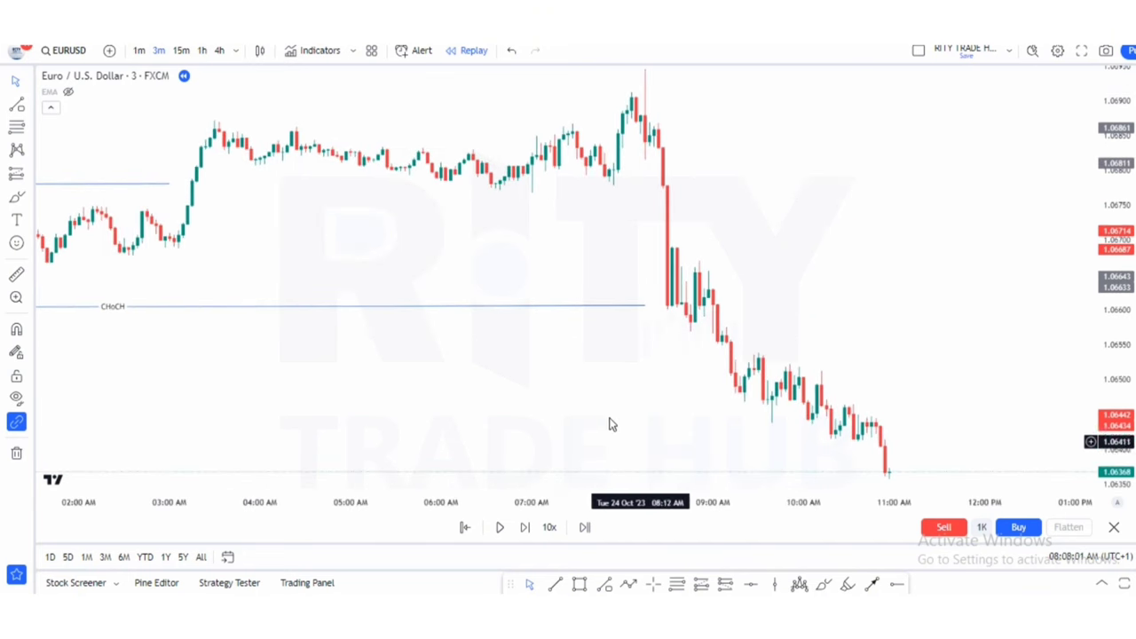
scroll(586, 453, right, 1)
drag(585, 483, 585, 490)
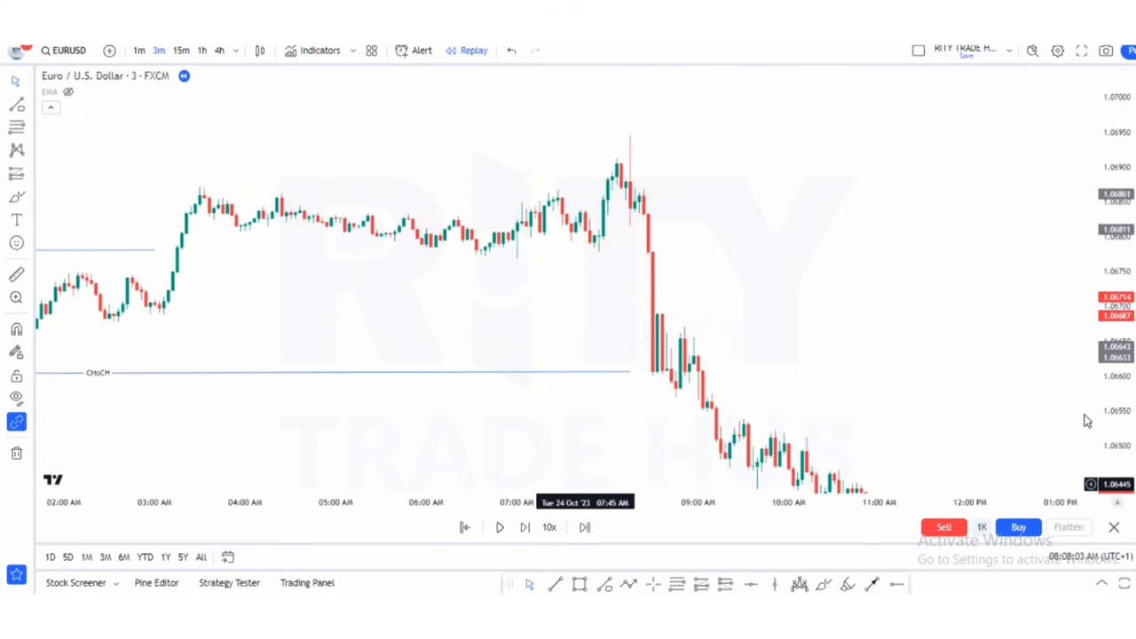
scroll(614, 323, up, 2)
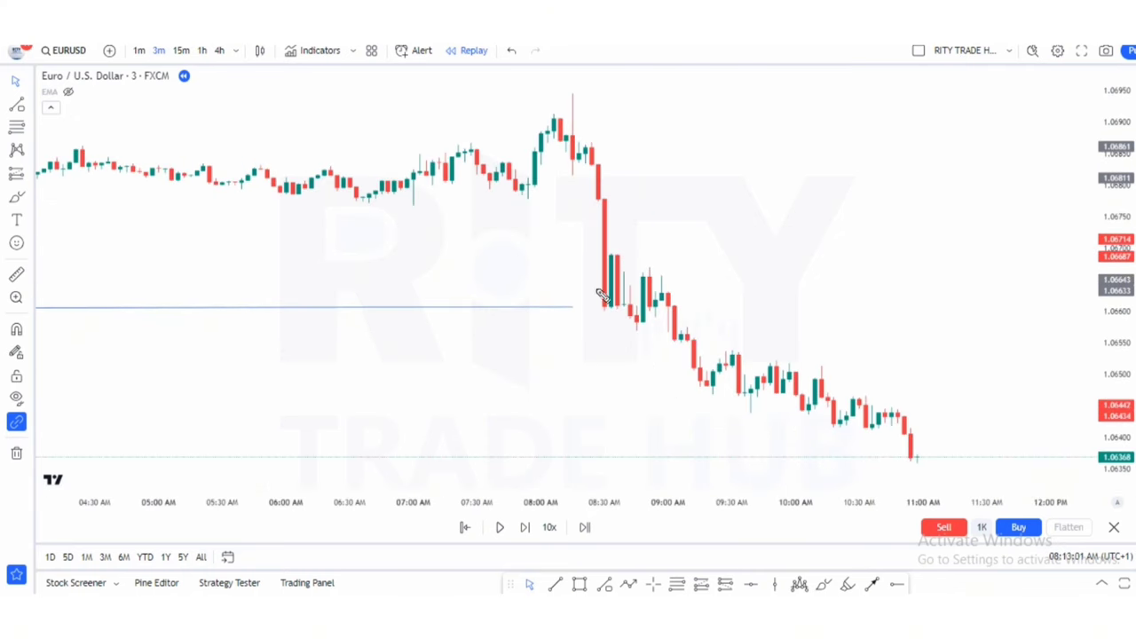
Sketch the descending zigzag of lower highs and lower lows along the 3-minute sell-off, and undo the sketch
mouse_move(600, 223)
mouse_down()
mouse_move(591, 302)
mouse_move(607, 348)
mouse_move(667, 282)
mouse_move(700, 397)
mouse_move(756, 357)
mouse_move(781, 435)
mouse_move(832, 367)
mouse_move(889, 476)
mouse_up()
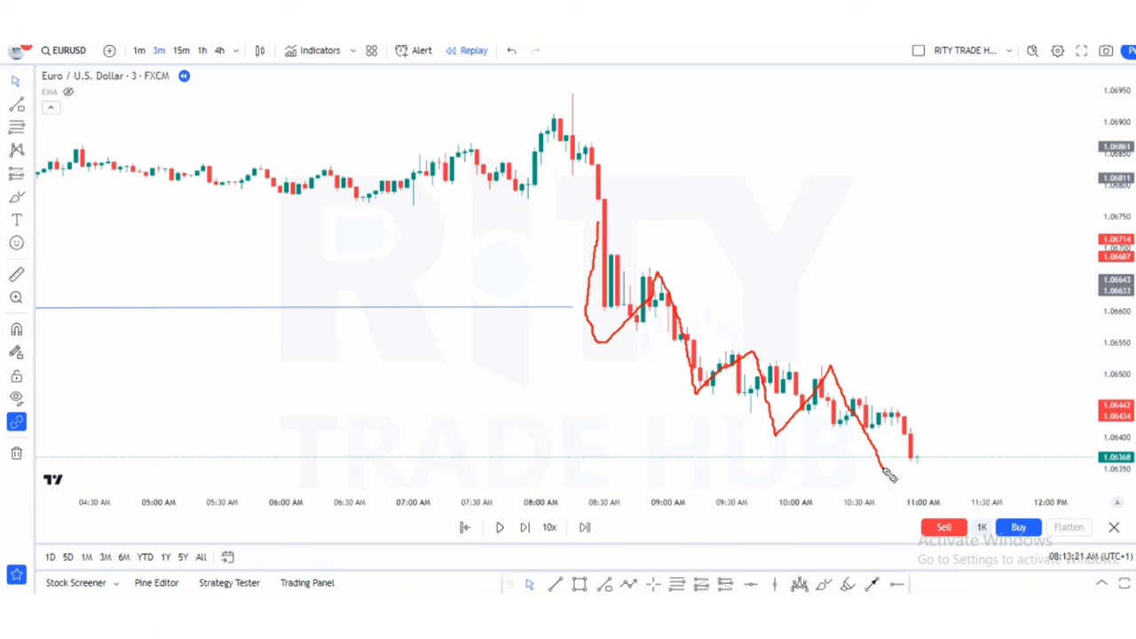
key(ctrl+z)
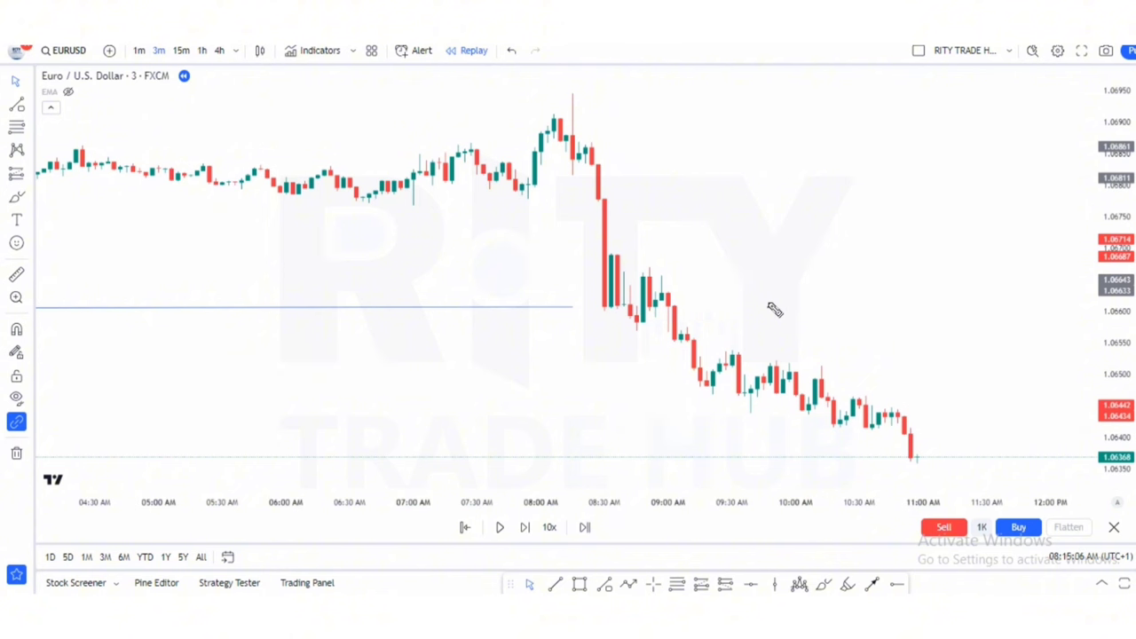
Sketch a schematic sell setup in red: a break of the last lower high, a supply zone above it and the drop from that zone
mouse_move(769, 307)
mouse_down()
mouse_move(799, 262)
mouse_move(815, 334)
mouse_move(841, 299)
mouse_up()
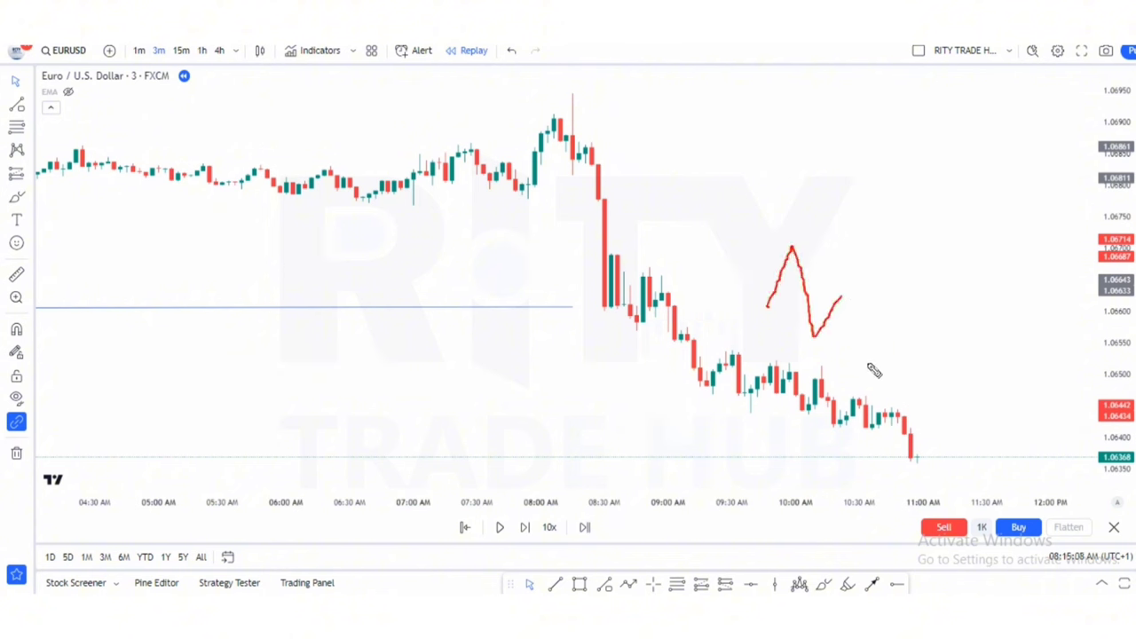
mouse_move(874, 371)
mouse_down()
mouse_move(877, 385)
mouse_move(914, 283)
mouse_up()
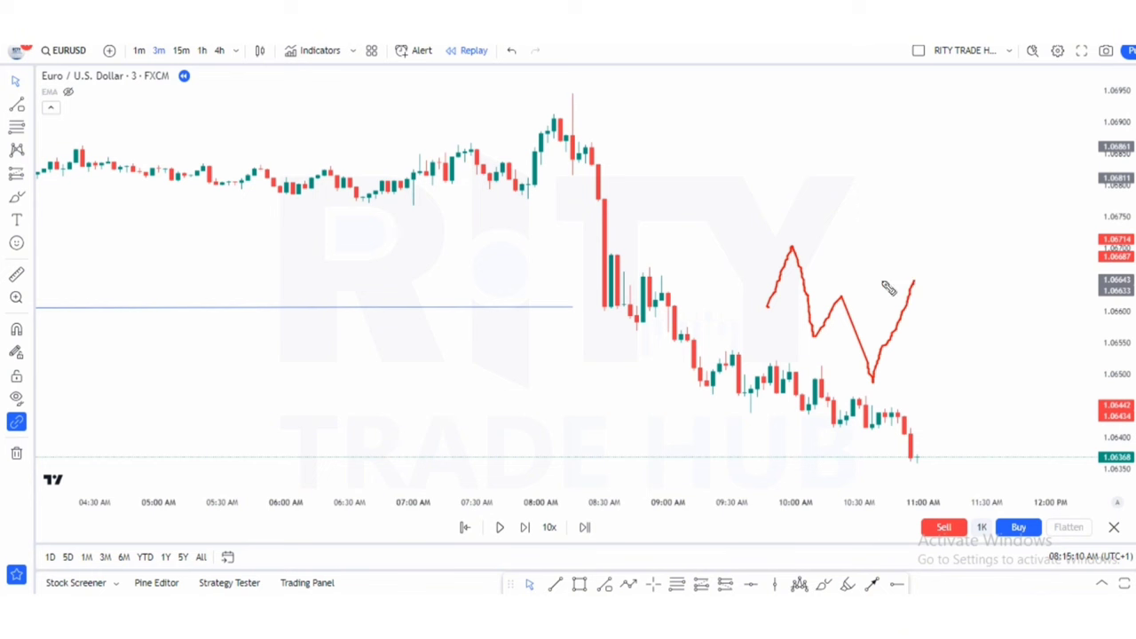
drag(846, 303, 893, 305)
mouse_move(814, 258)
mouse_down()
mouse_move(930, 290)
mouse_move(814, 241)
mouse_up()
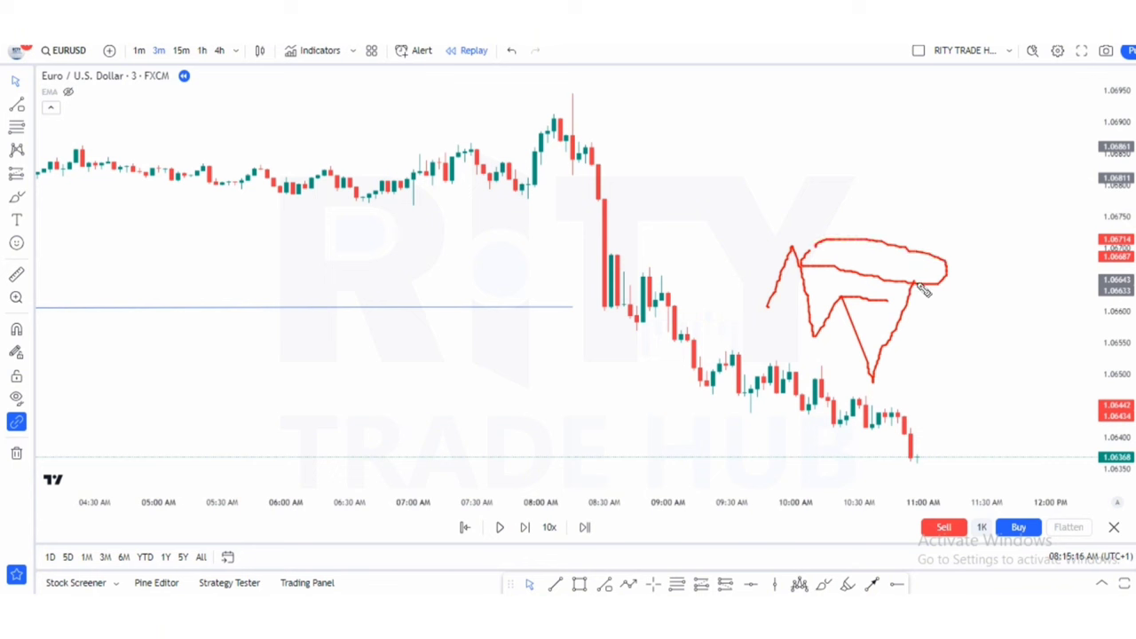
drag(921, 284, 924, 431)
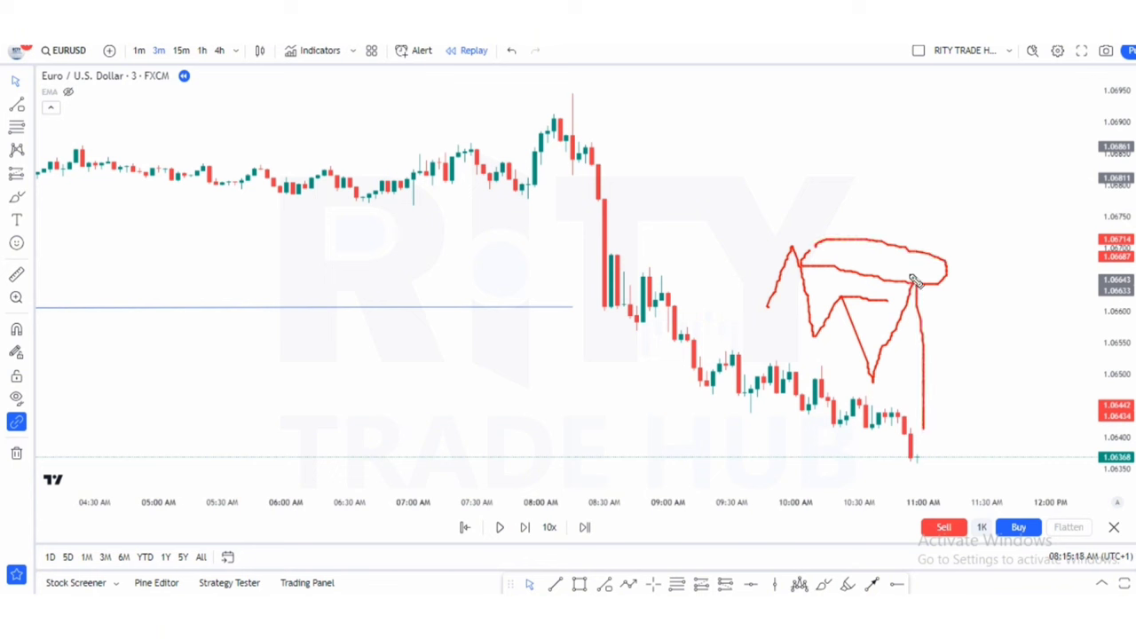
mouse_move(914, 278)
mouse_down()
mouse_move(907, 289)
mouse_move(931, 295)
mouse_move(927, 282)
mouse_up()
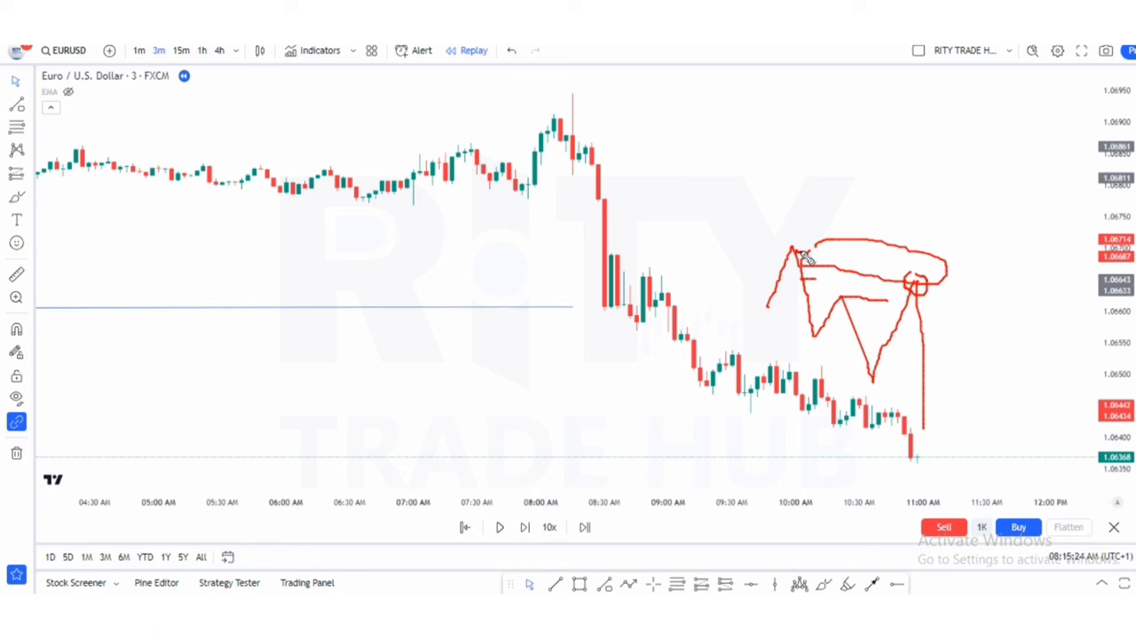
mouse_move(798, 250)
mouse_down()
mouse_move(801, 208)
mouse_move(806, 235)
mouse_move(946, 253)
mouse_move(933, 272)
mouse_move(947, 406)
mouse_up()
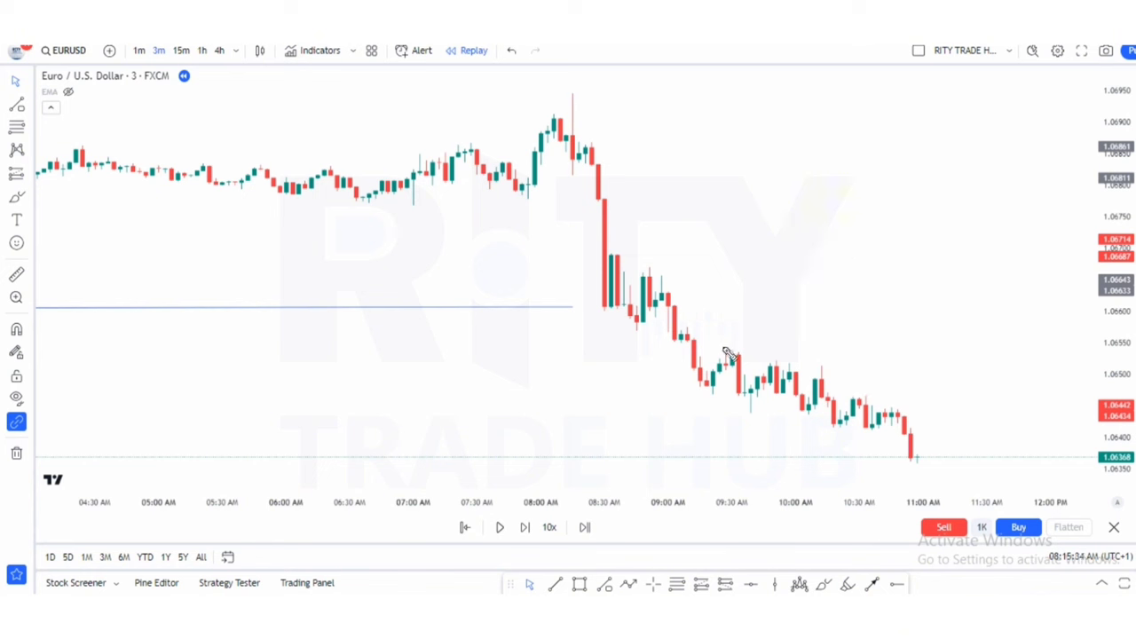
Mark swing highs of the downtrend freehand and advance the replay to about 12:50 PM on 24 Oct
drag(724, 348, 799, 358)
drag(644, 268, 672, 270)
click(500, 528)
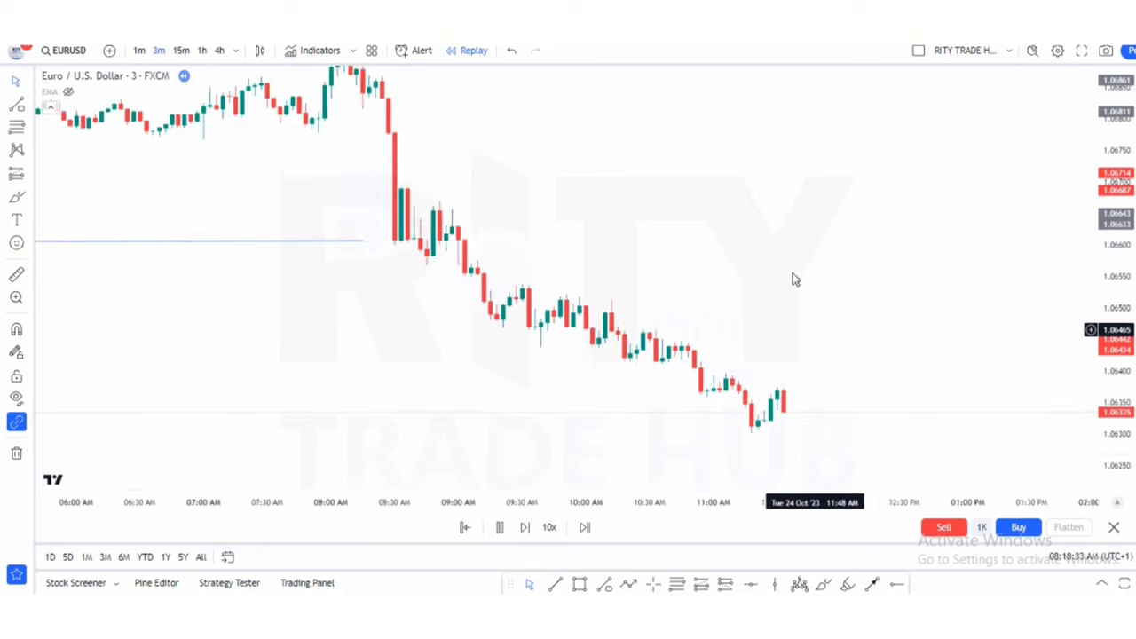
click(500, 528)
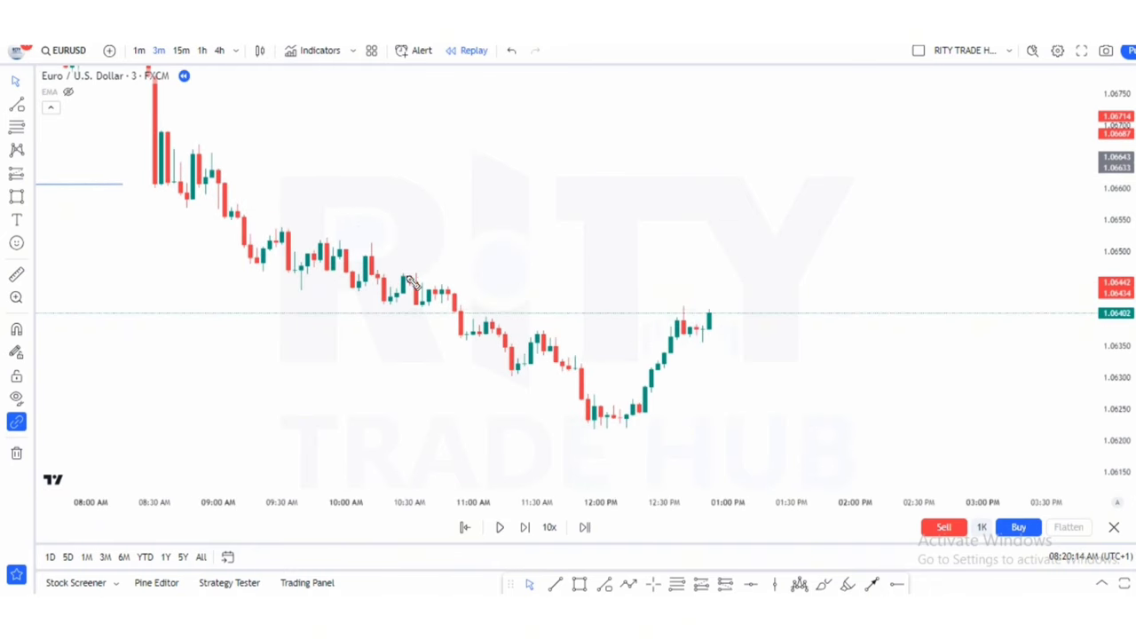
Mark the recent swing highs in red, with a freehand line from the 11:30 AM high to the rally that crosses it
drag(364, 253, 424, 273)
drag(552, 333, 561, 333)
drag(545, 337, 658, 339)
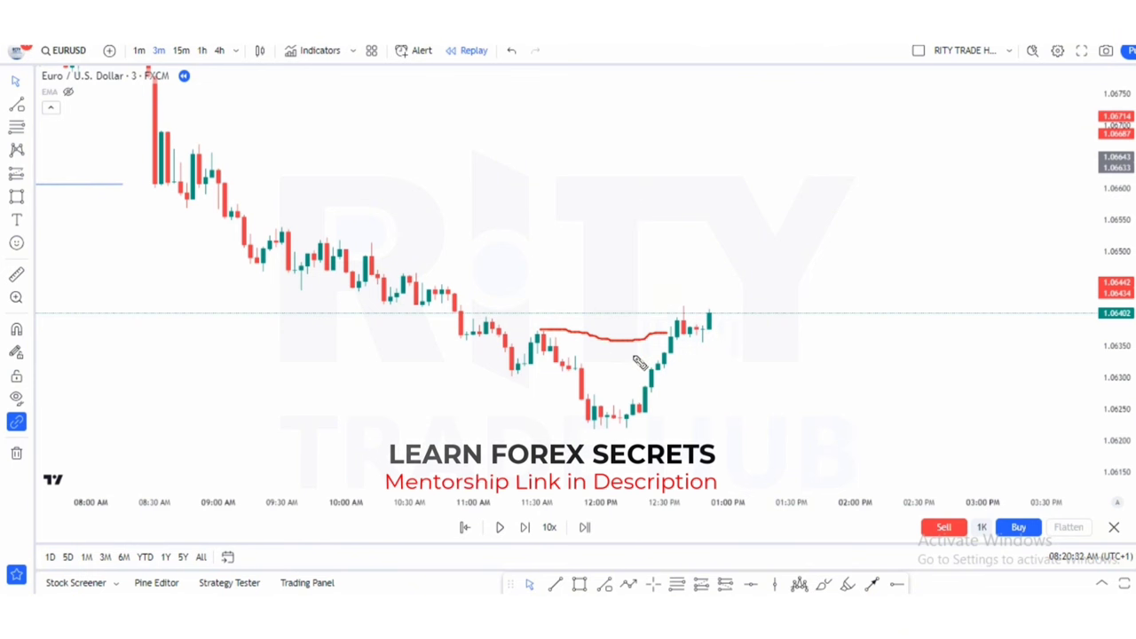
Draw a supply zone rectangle from about 1.06412 to 1.06465, reaching from 09:09 AM to 02:24 PM
click(408, 306)
click(906, 272)
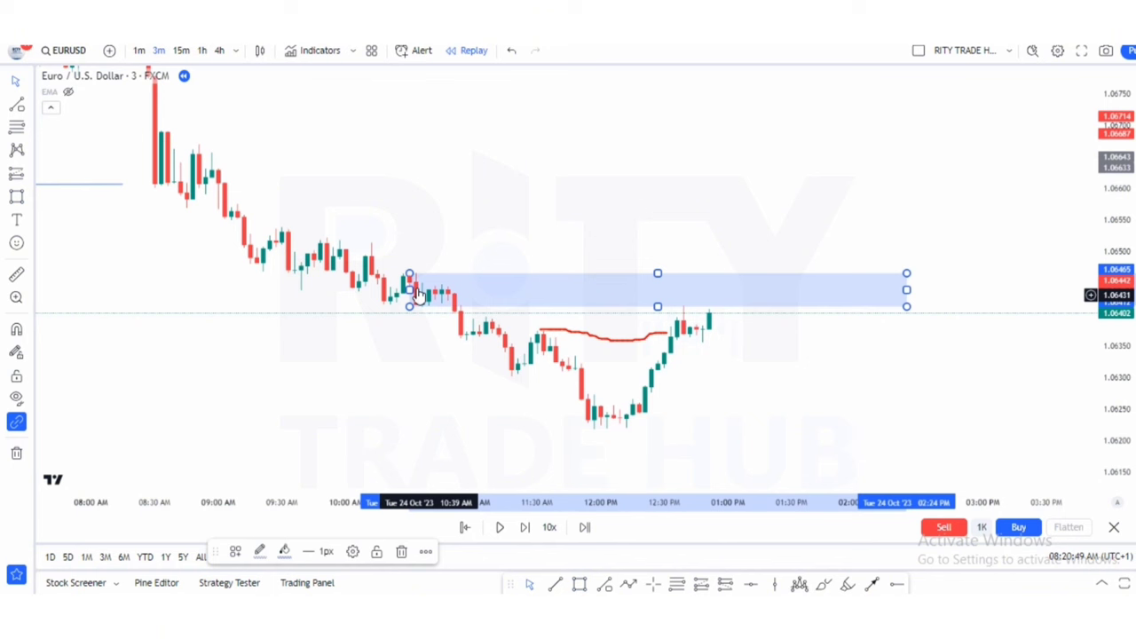
drag(410, 289, 237, 282)
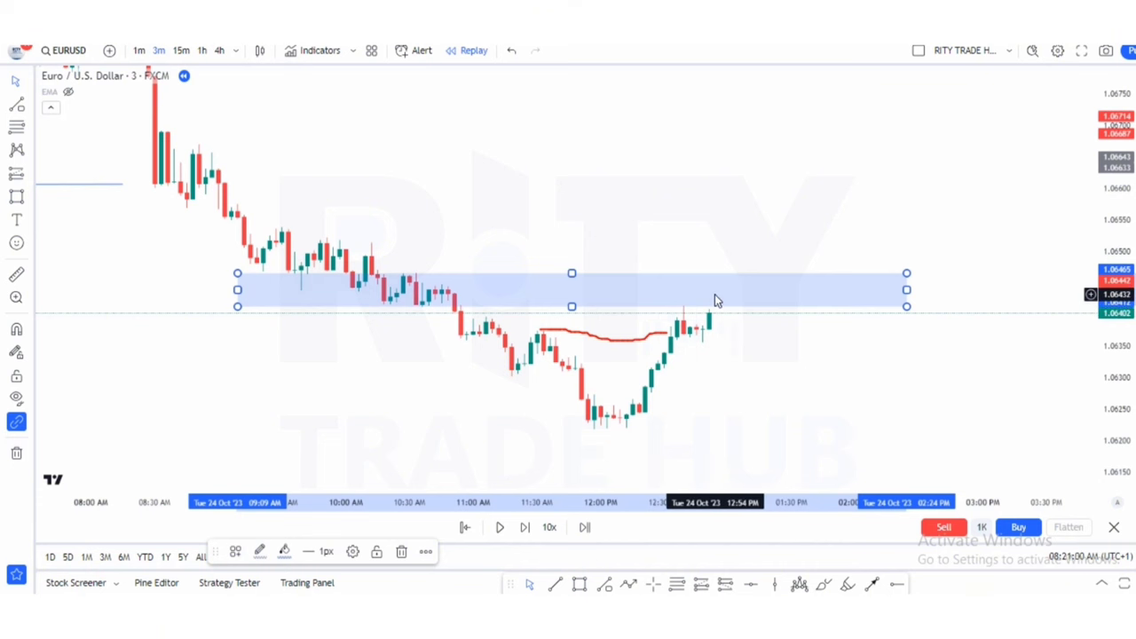
click(685, 363)
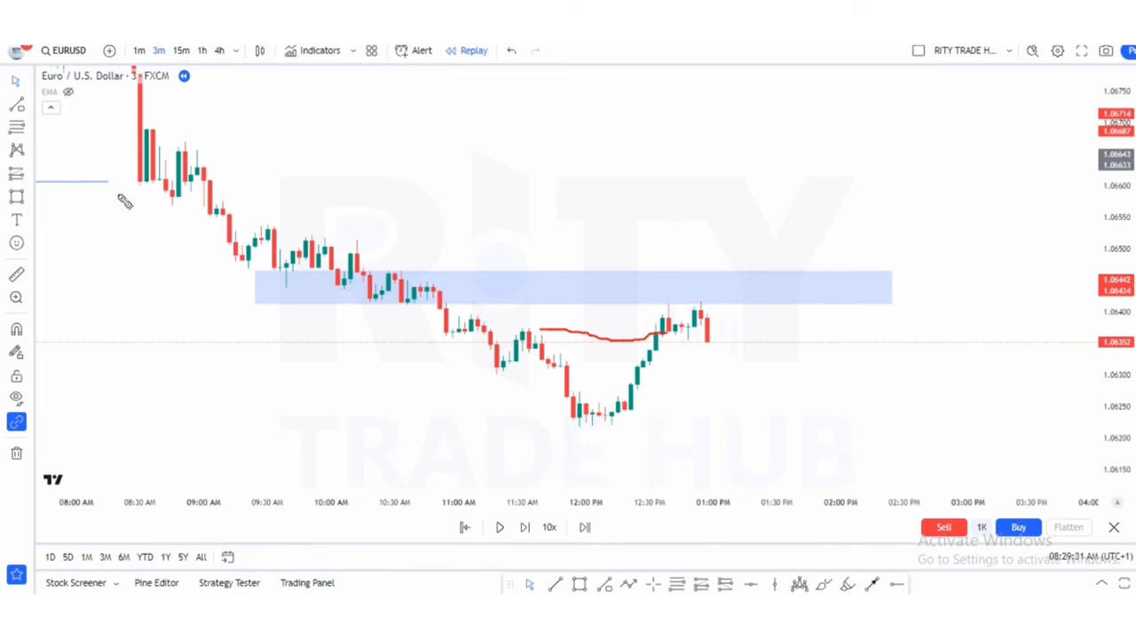
Draw a trend line at about 1.06374 from the 11:30 AM high to 12:30 PM and apply the X template
drag(79, 185, 134, 193)
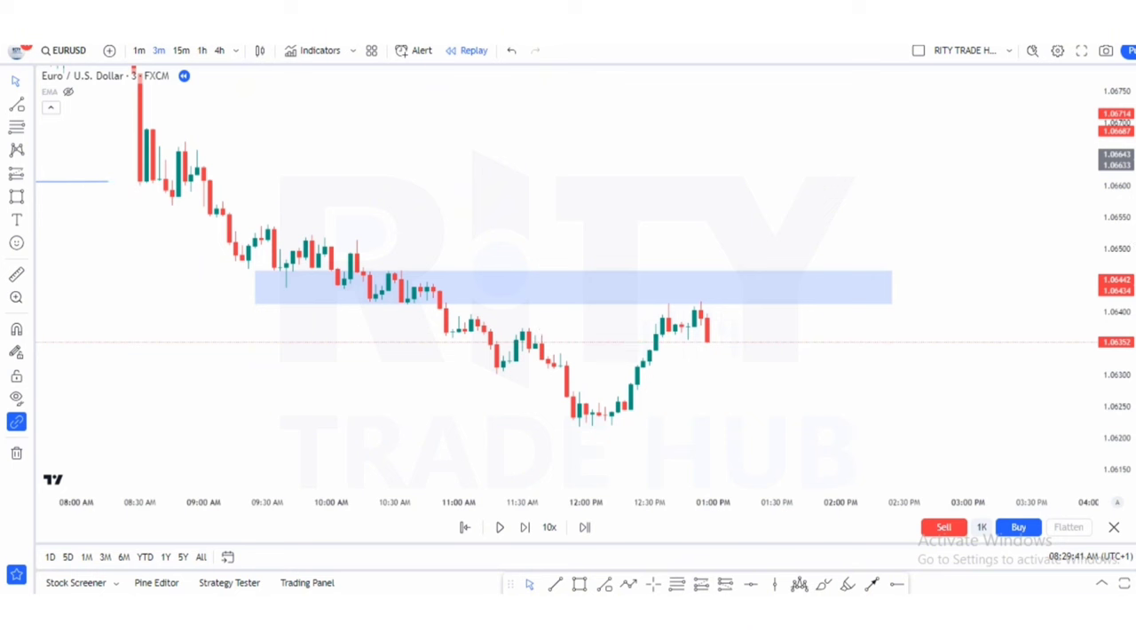
click(605, 584)
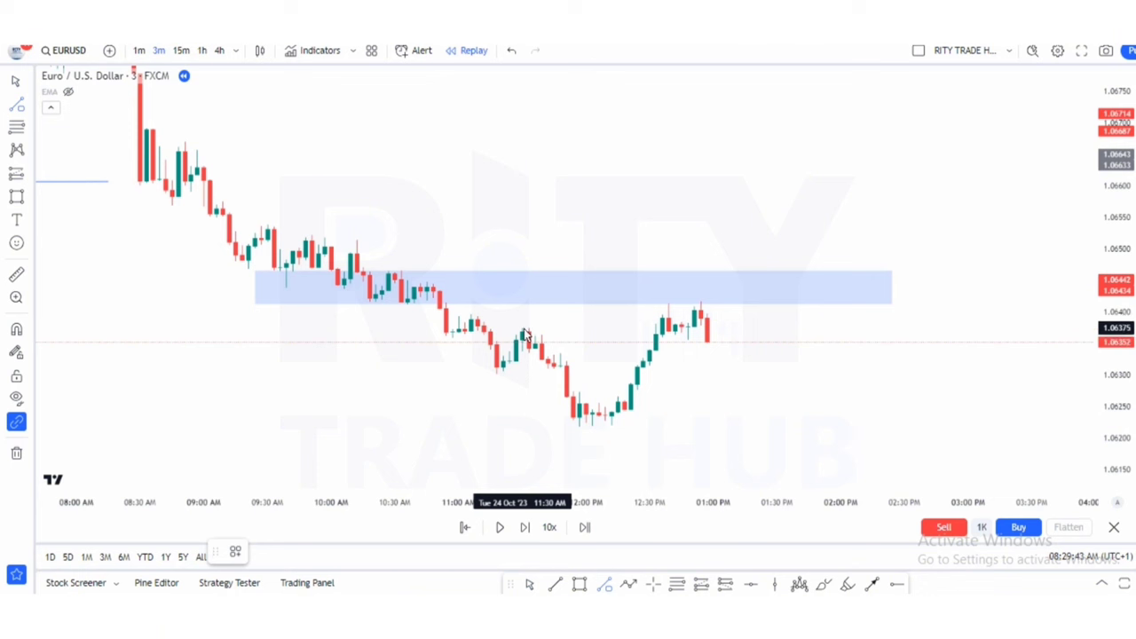
click(651, 331)
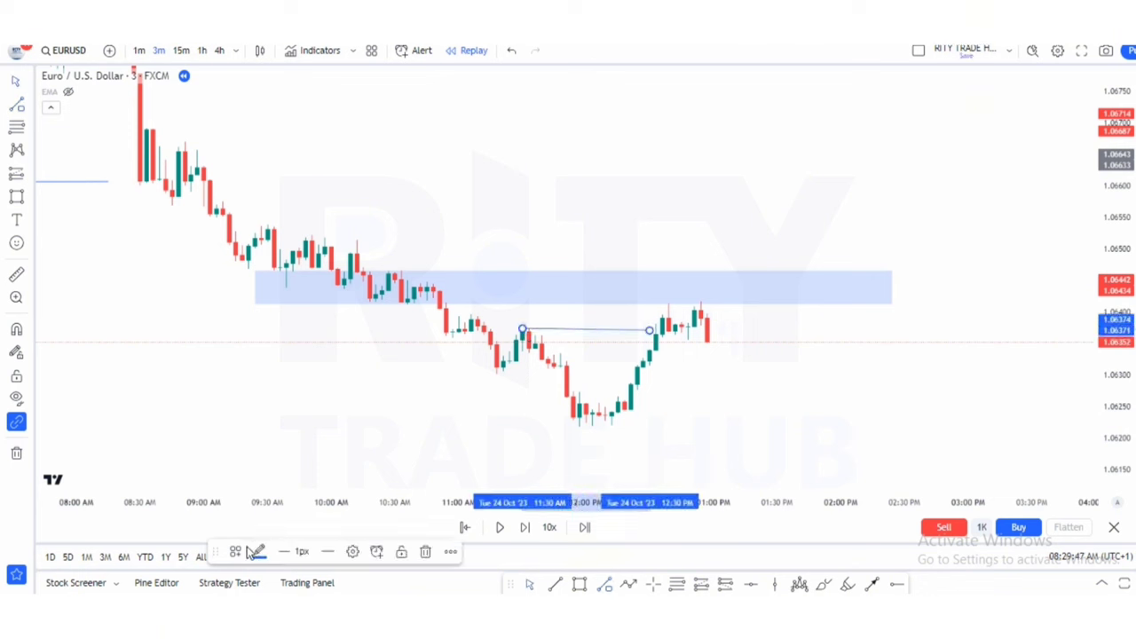
click(236, 552)
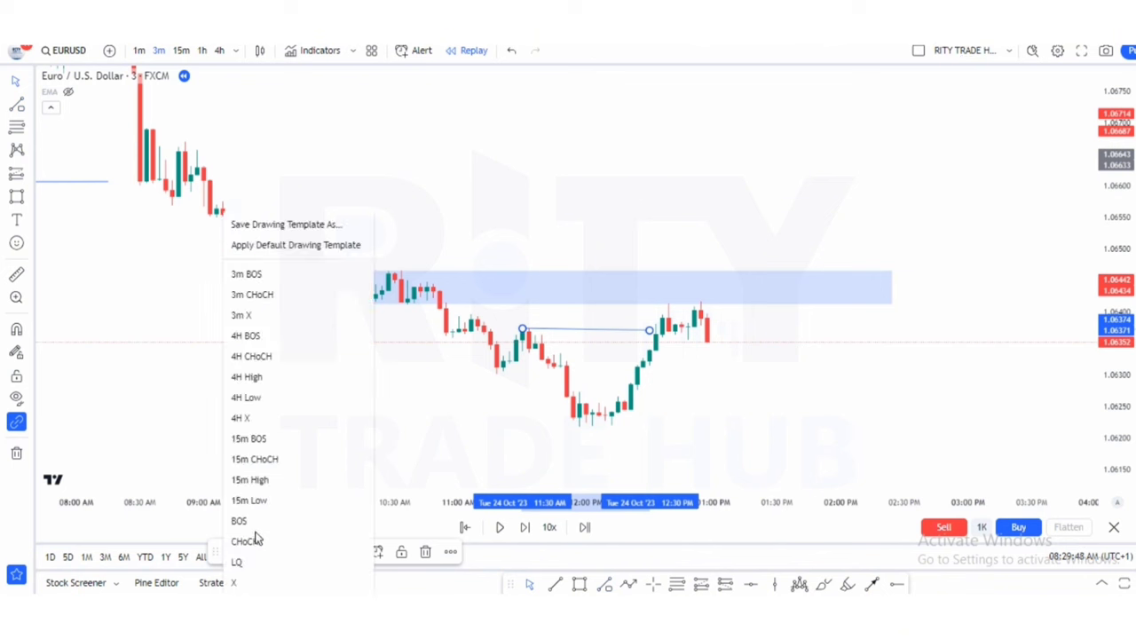
click(242, 584)
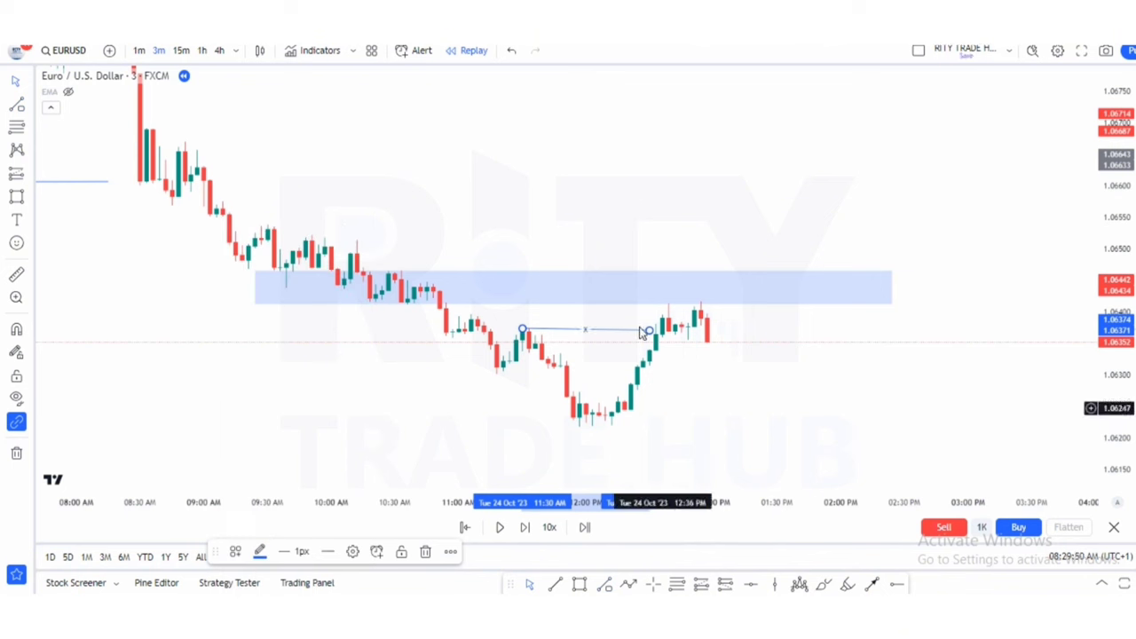
click(702, 313)
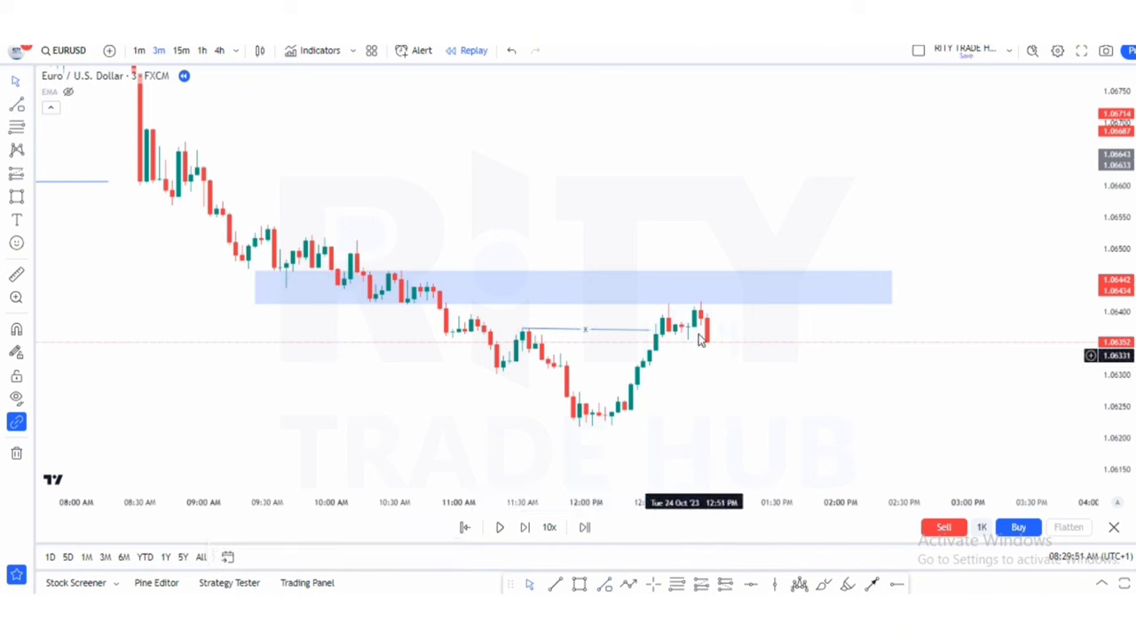
Place a short position at the 12:57 PM candle with entry 1.06362, target 1.06212 and stop 1.06447 inside the supply zone
click(739, 304)
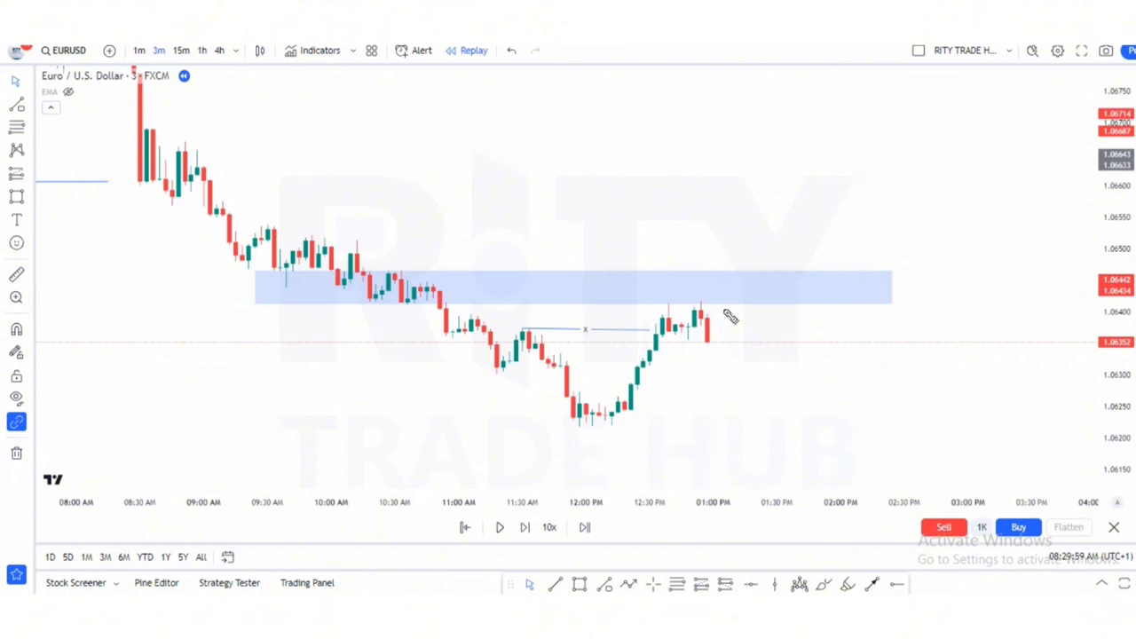
drag(724, 311, 714, 349)
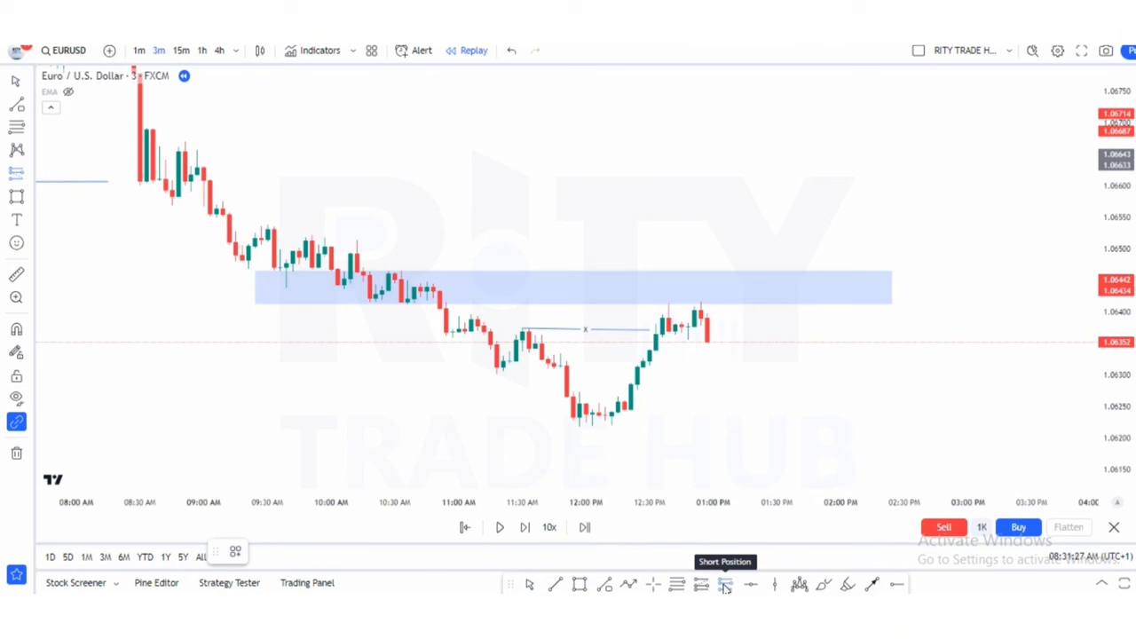
click(725, 587)
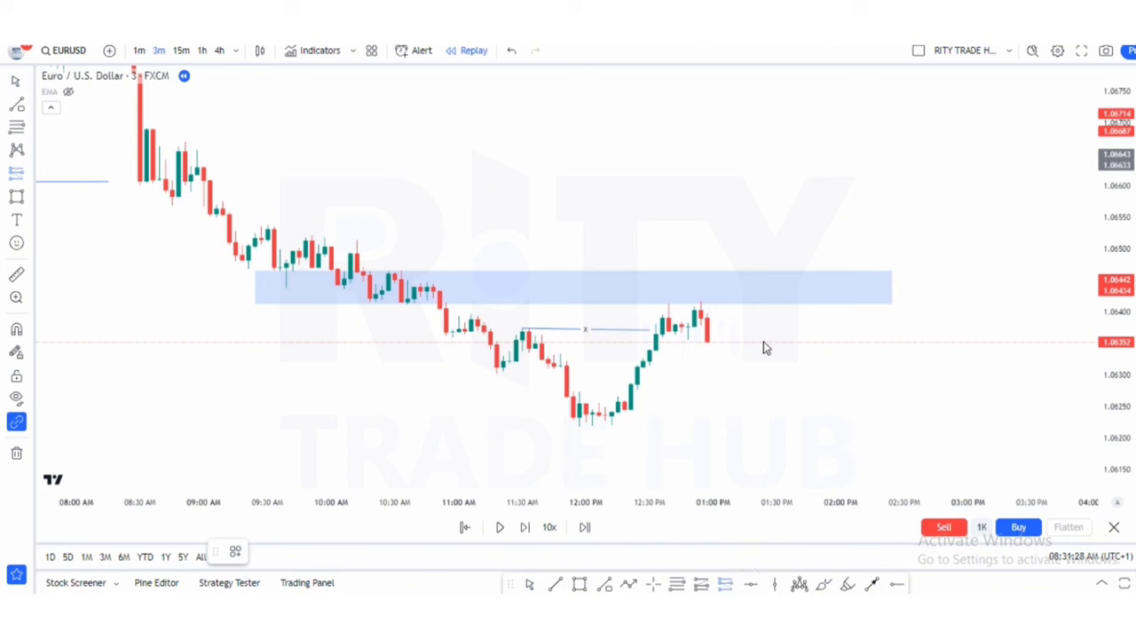
click(710, 419)
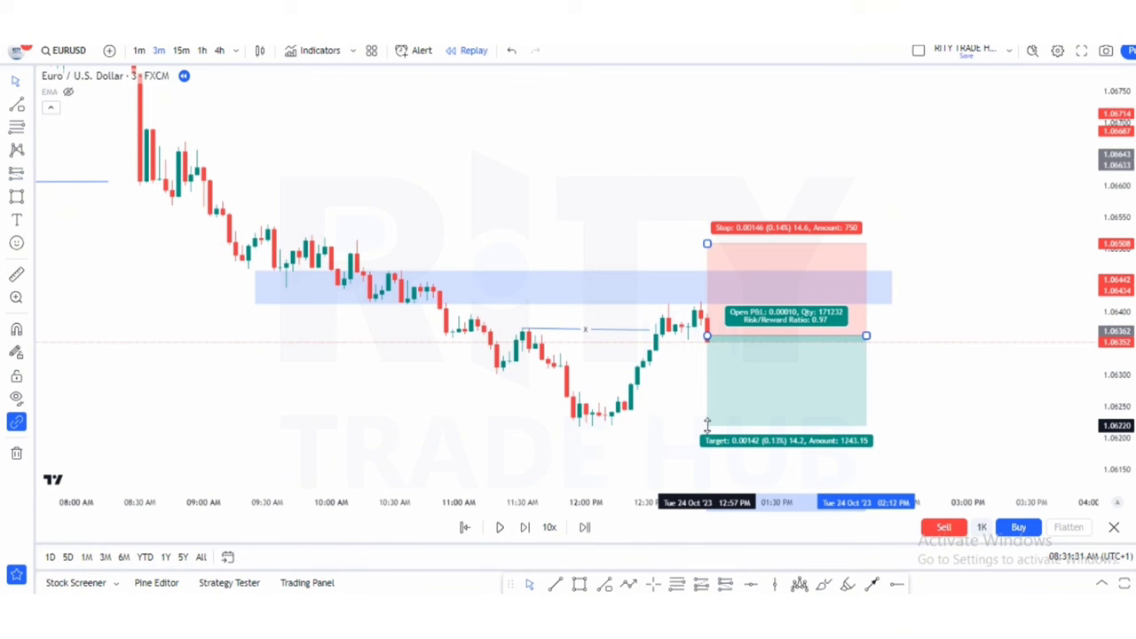
drag(707, 425, 712, 432)
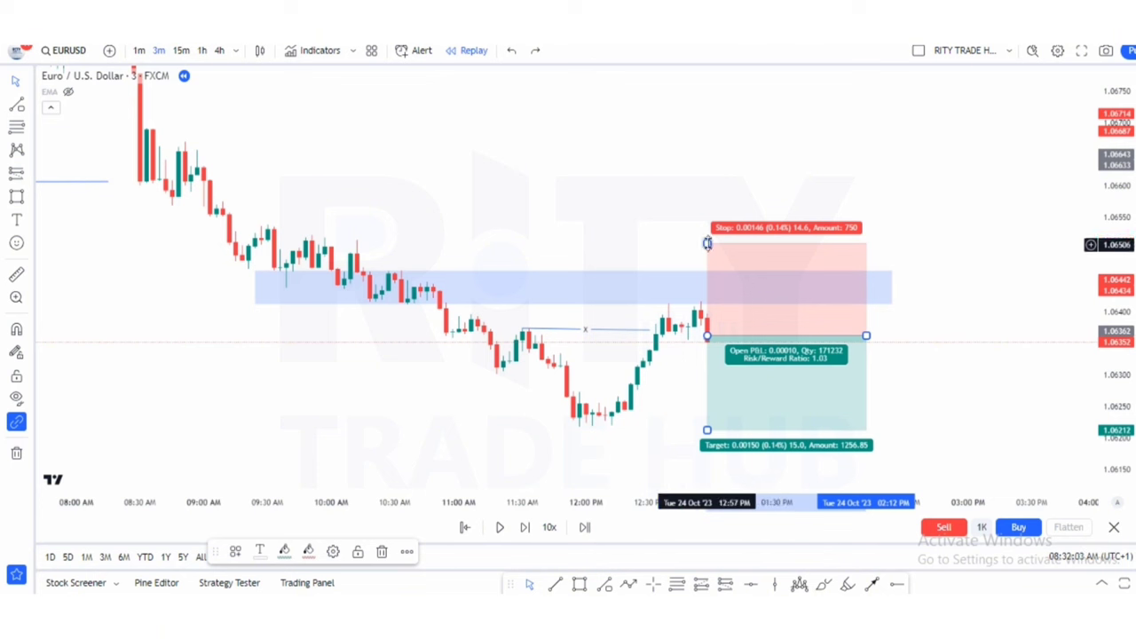
drag(707, 246, 705, 298)
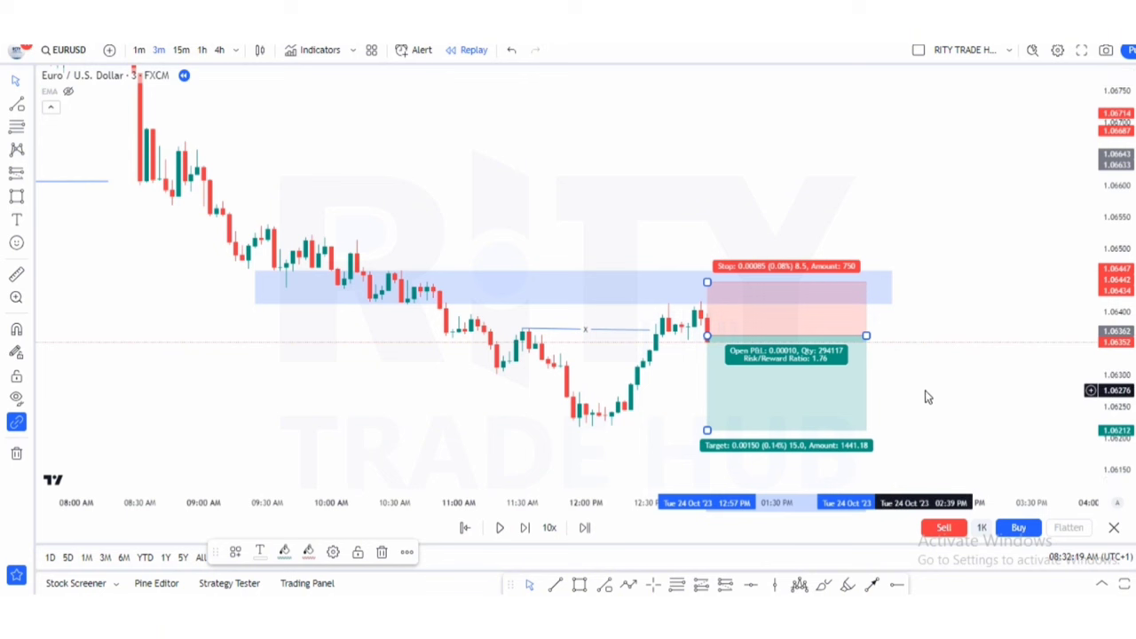
Lower the short position's target to 1.06094
scroll(873, 382, down, 1)
click(999, 371)
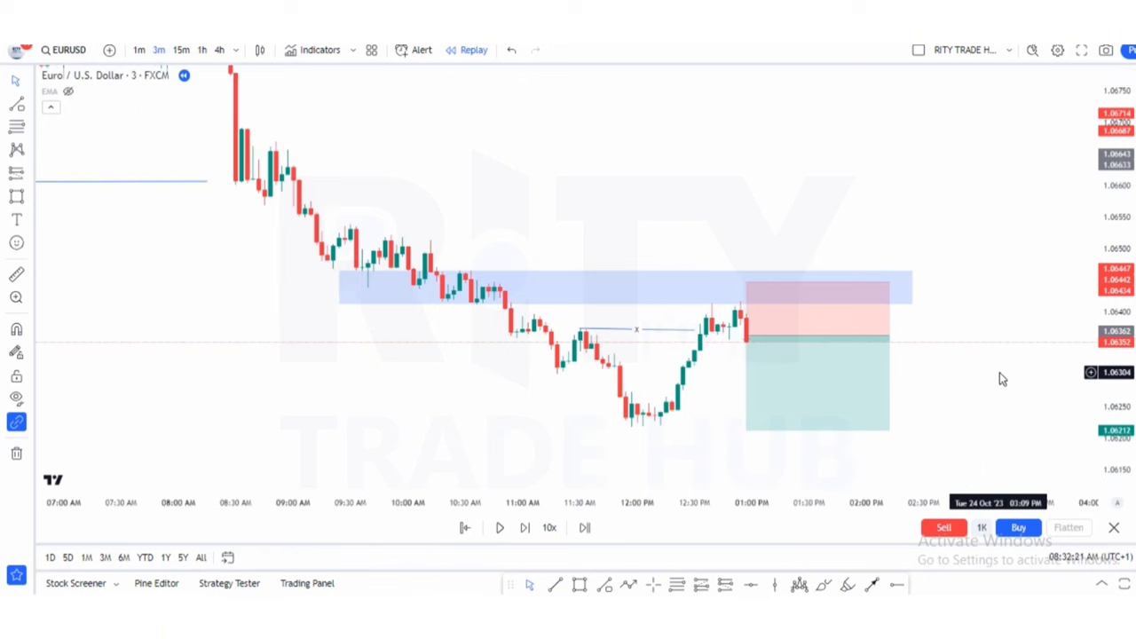
drag(870, 432, 806, 340)
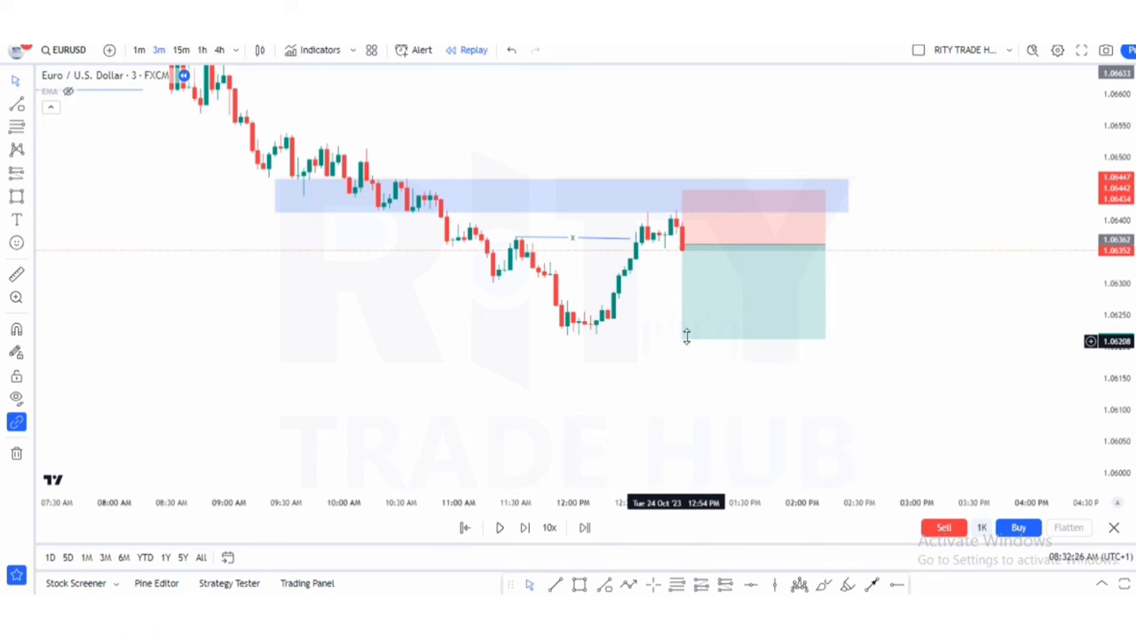
drag(680, 332, 680, 413)
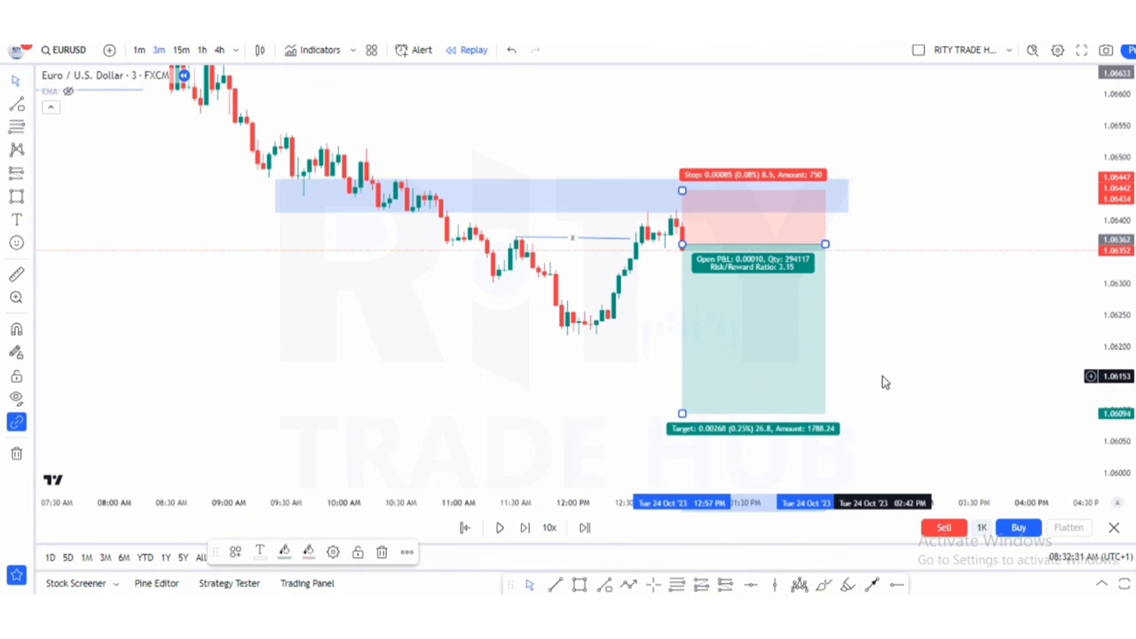
Run the bar replay forward from the short entry to about 02:36 PM, past the target
scroll(882, 376, up, 2)
click(946, 391)
scroll(988, 400, down, 1)
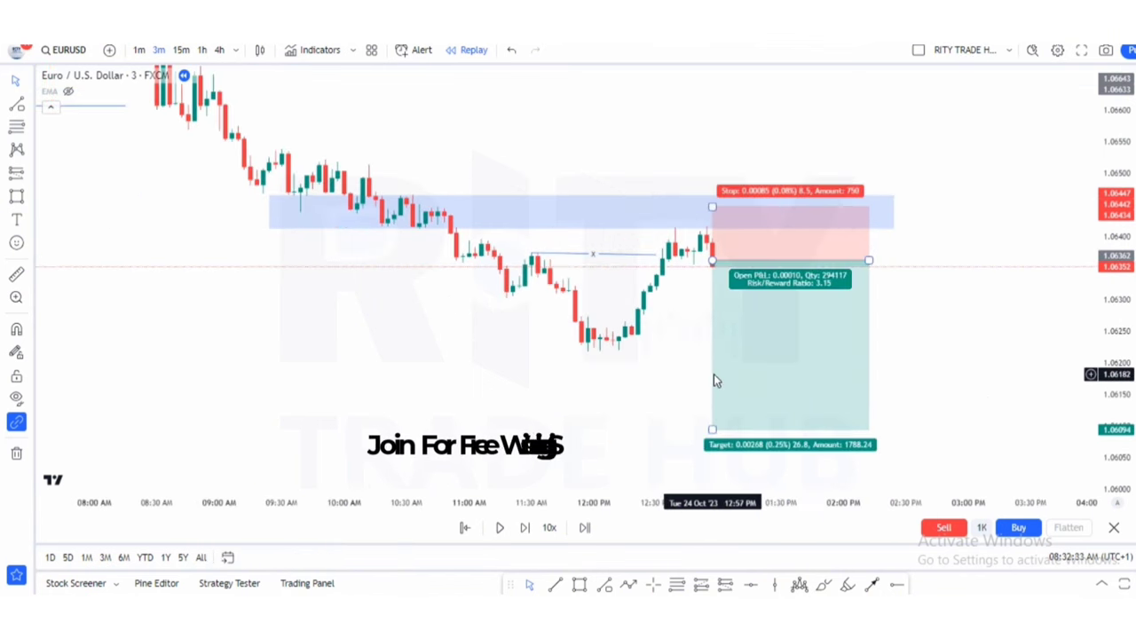
scroll(713, 379, down, 1)
scroll(665, 378, up, 1)
drag(804, 384, 676, 384)
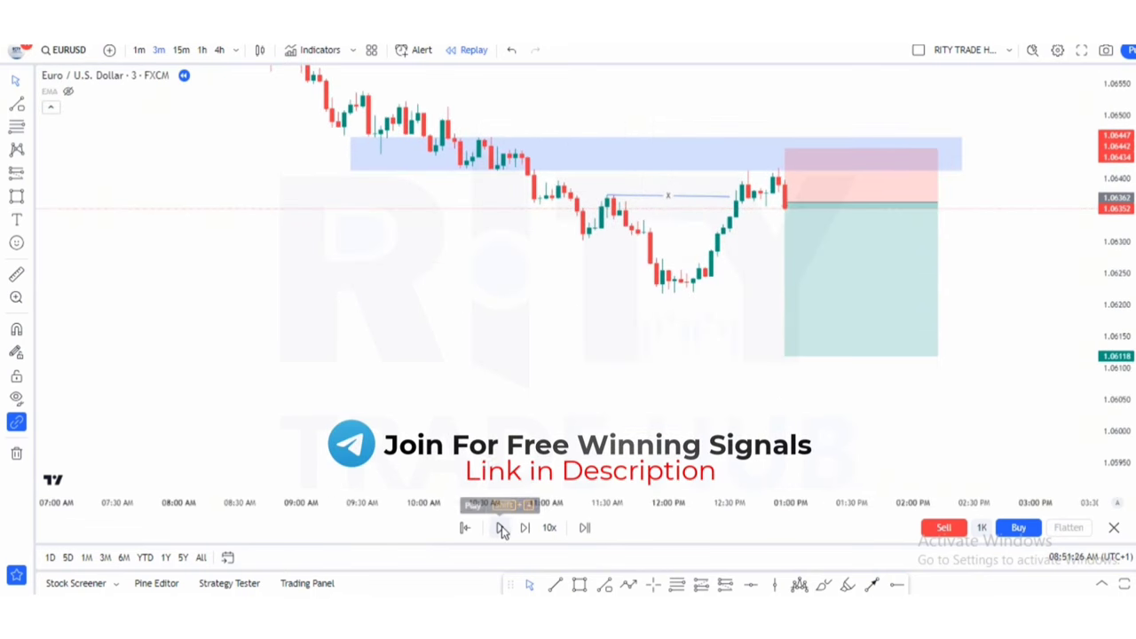
click(502, 529)
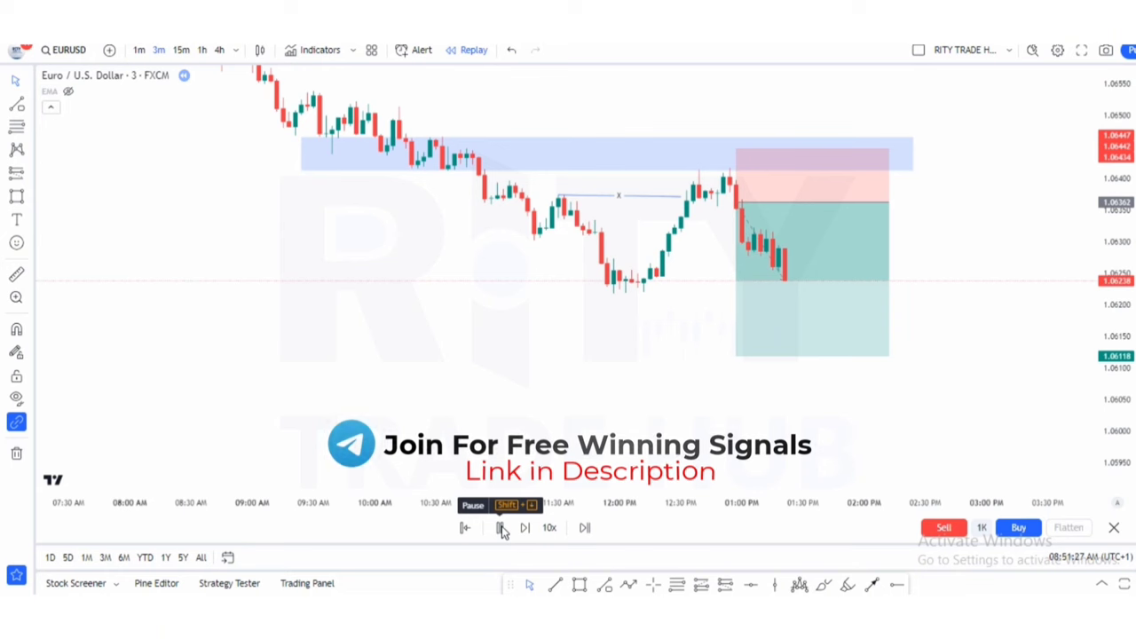
click(502, 529)
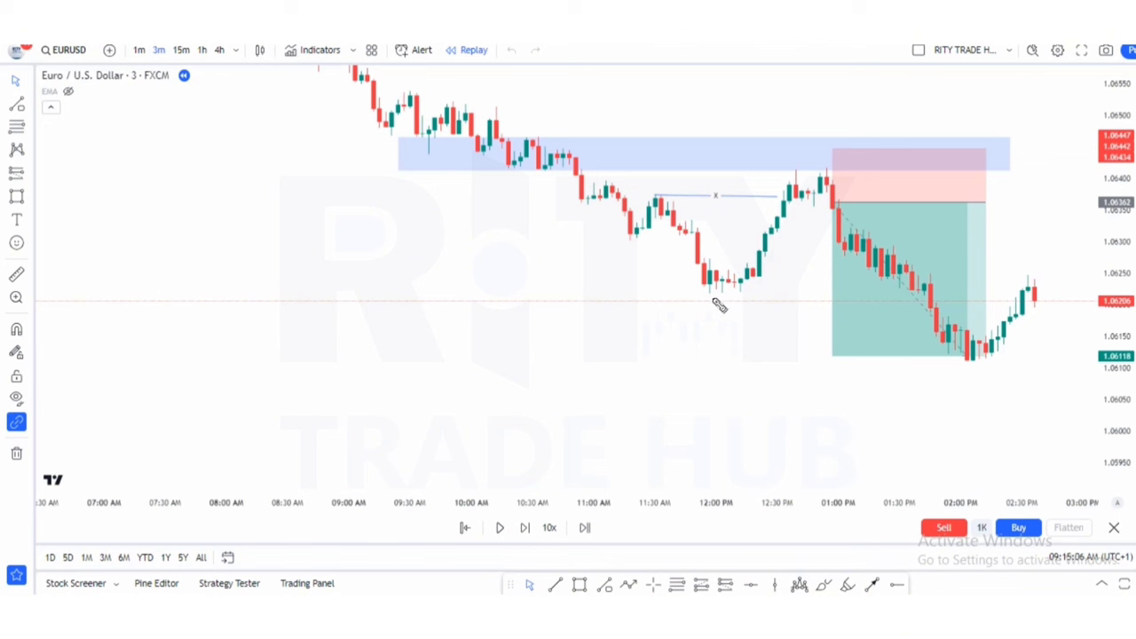
Mark the break of the 12:00 PM low freehand in red and shorten the short position to end at 01:24 PM
drag(710, 297, 903, 298)
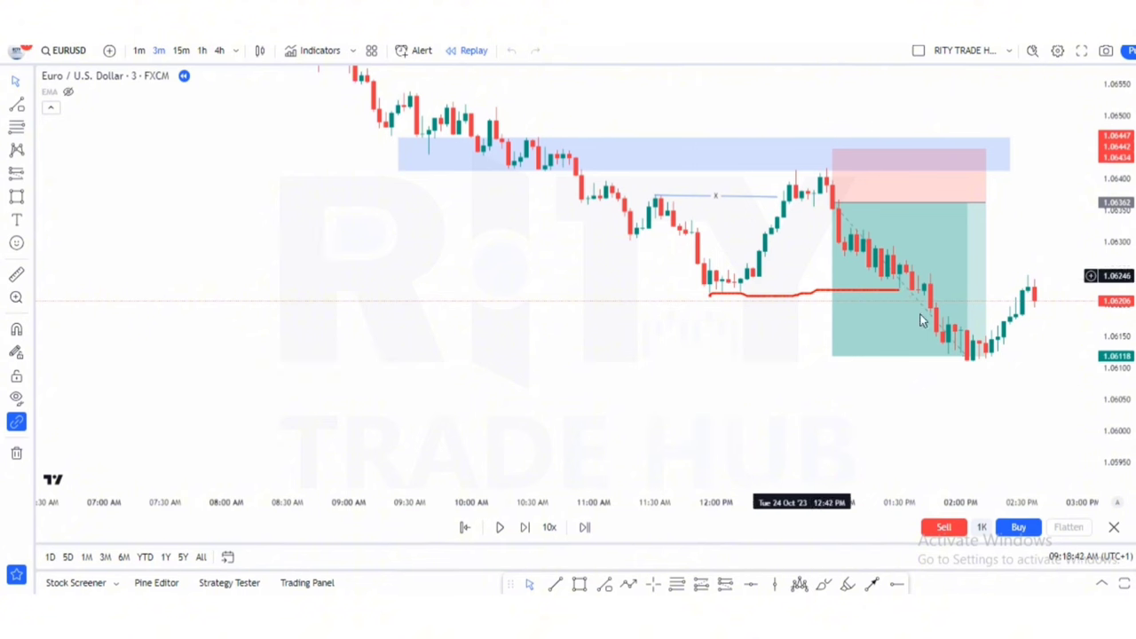
click(984, 204)
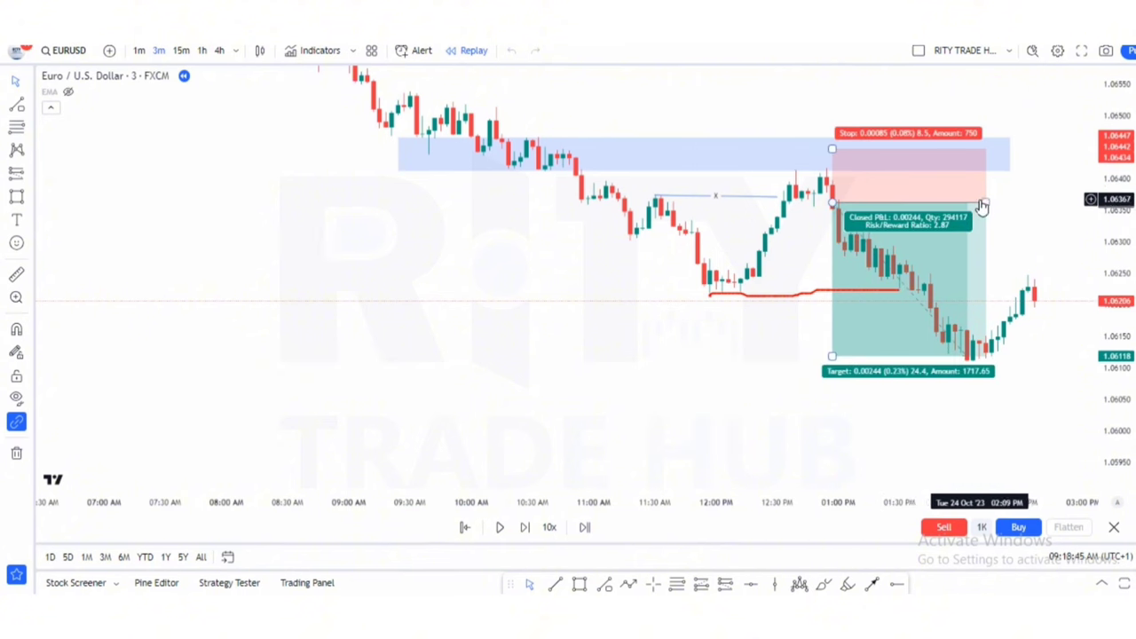
drag(988, 202, 918, 225)
mouse_move(907, 231)
mouse_down()
mouse_move(892, 238)
mouse_move(889, 391)
mouse_up()
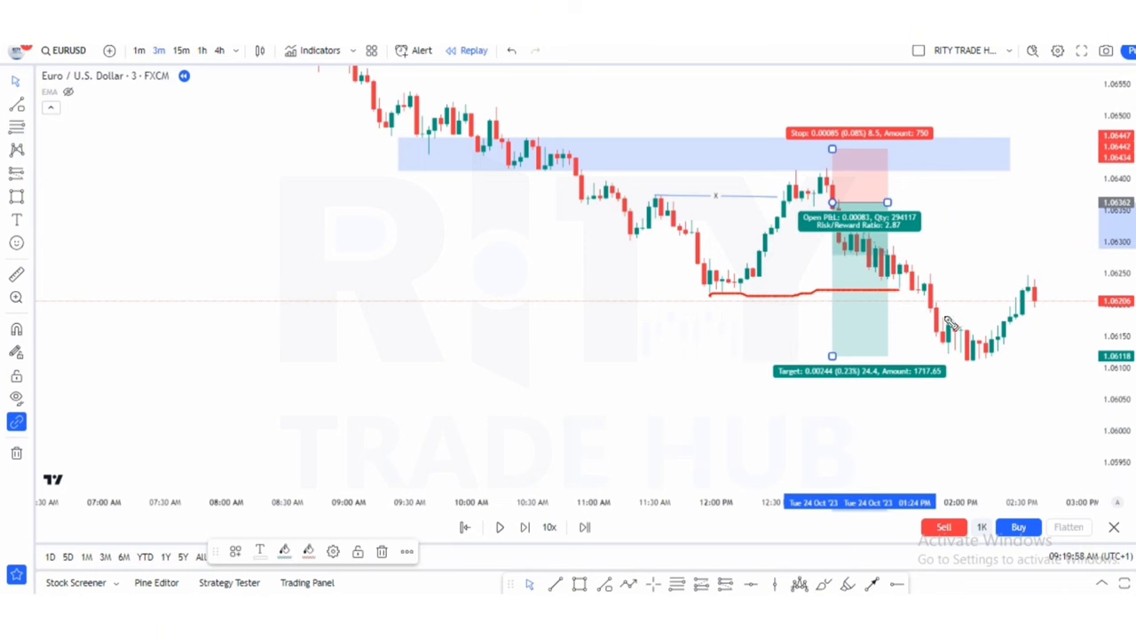
drag(974, 316, 1004, 316)
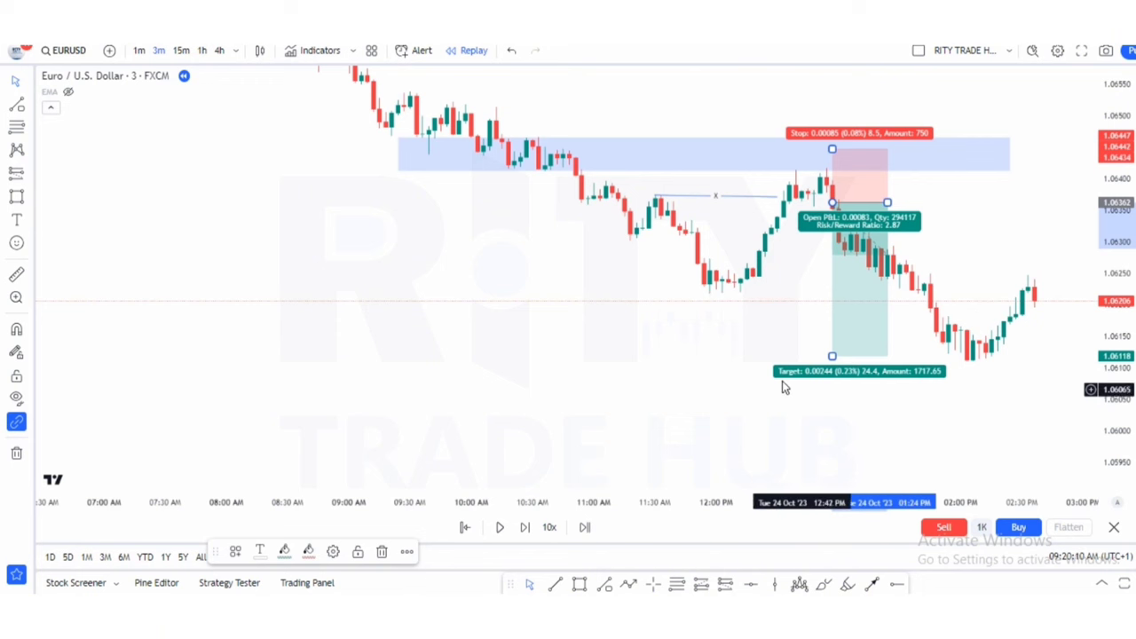
Draw a trend line from the 11:57 AM low at 1.06217 to the break at 01:39 PM
scroll(787, 393, right, 5)
drag(770, 423, 711, 424)
scroll(709, 431, right, 4)
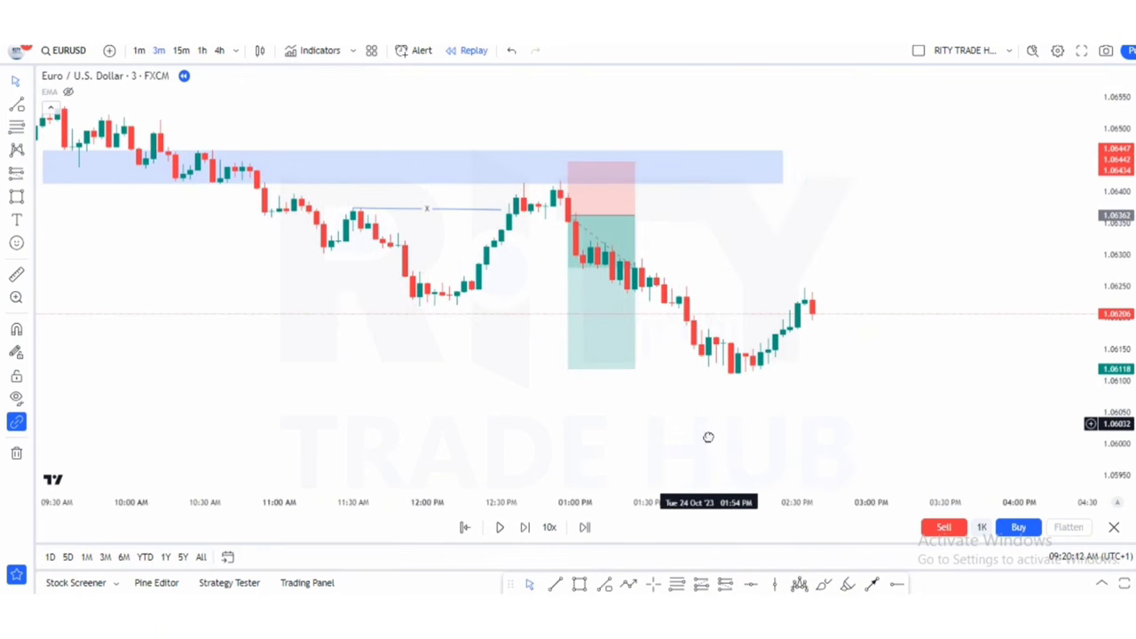
drag(1117, 330, 1085, 340)
scroll(666, 393, up, 2)
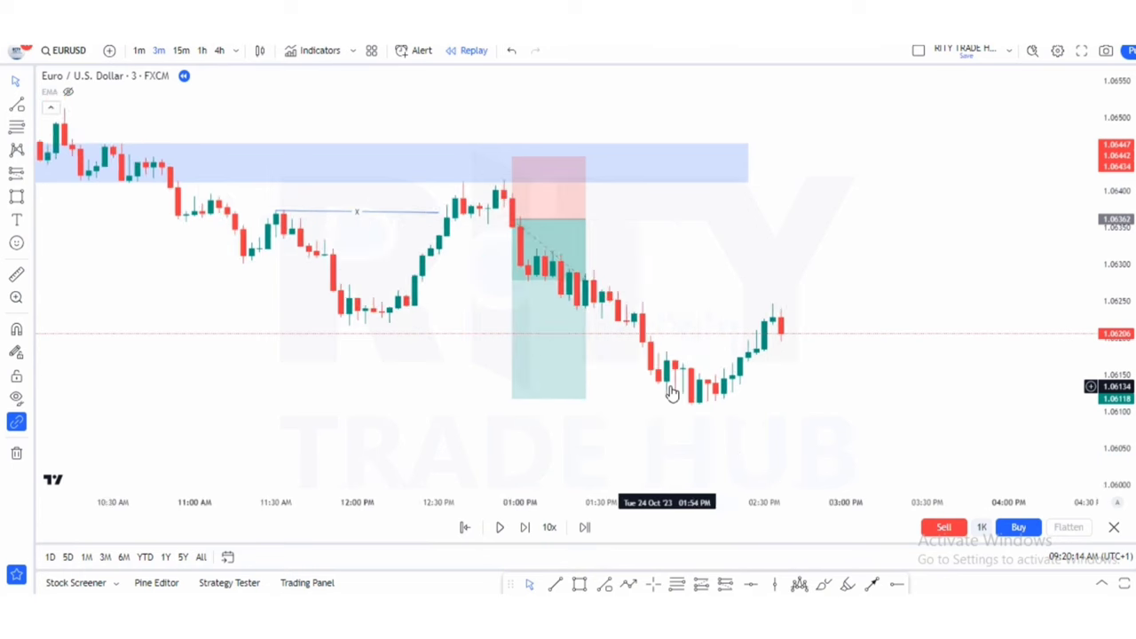
scroll(764, 446, left, 2)
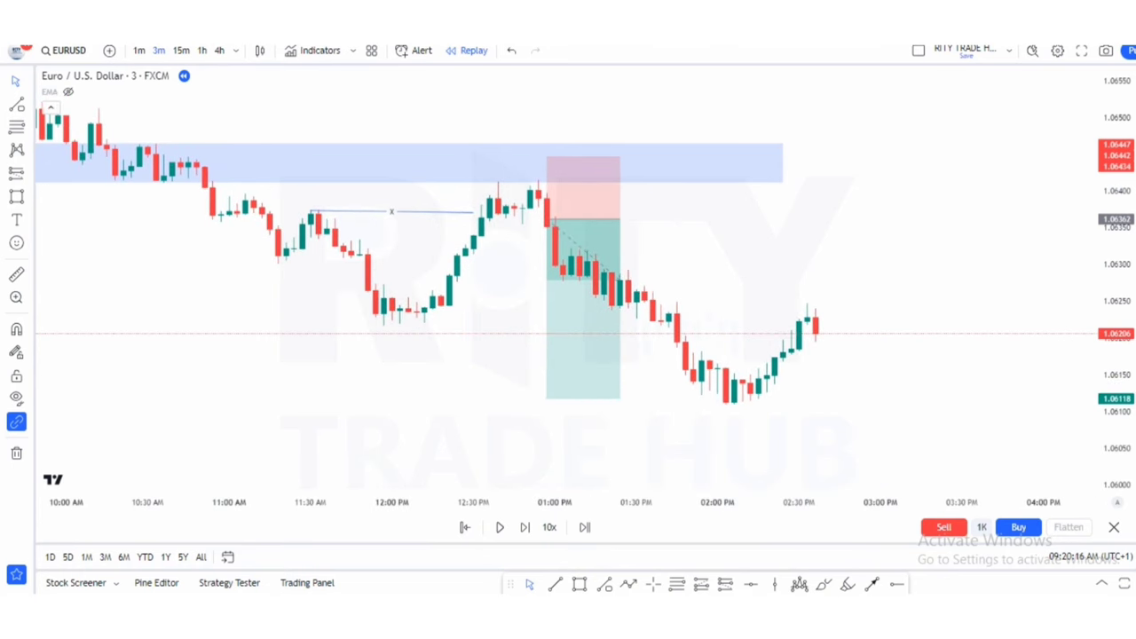
click(604, 585)
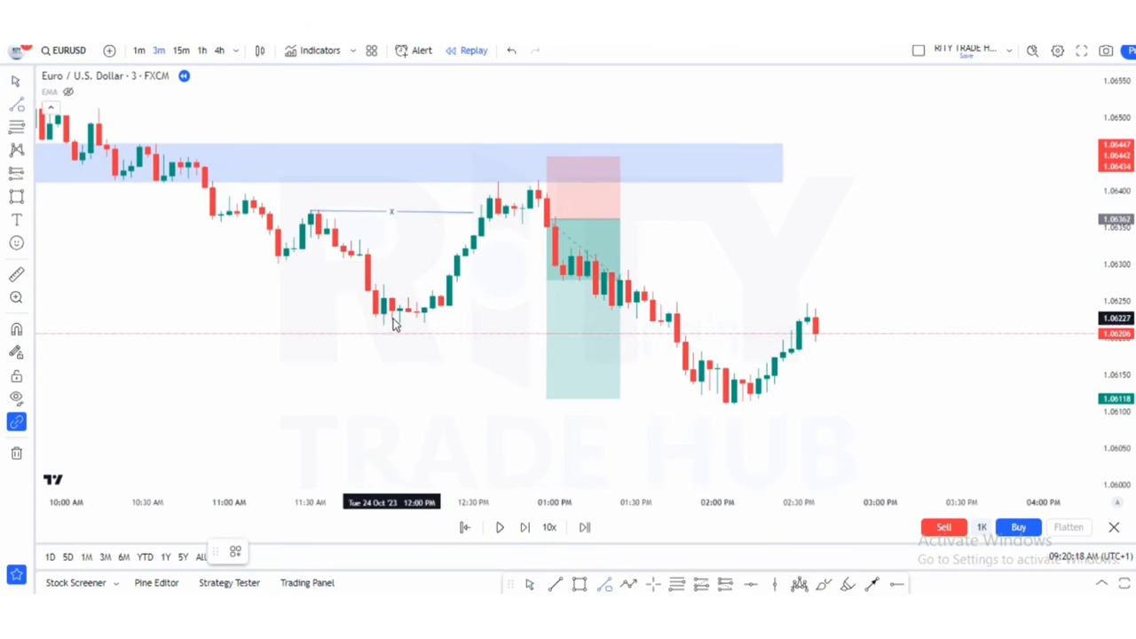
click(661, 335)
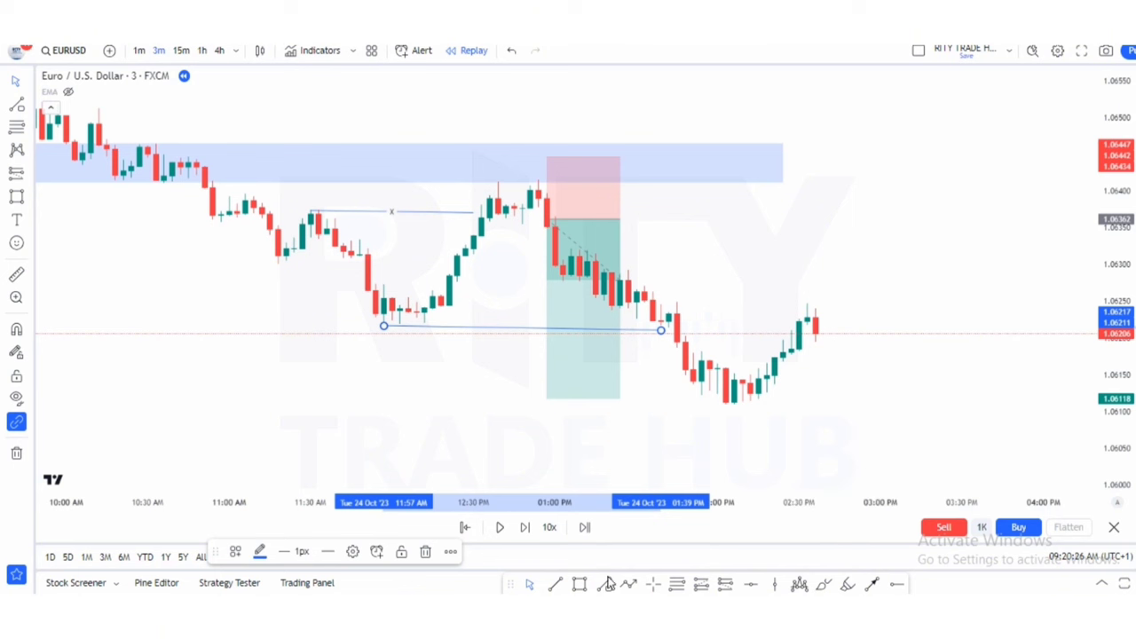
Draw a second trend line at about 1.06183 from the 01:54 PM high to 02:21 PM
click(701, 357)
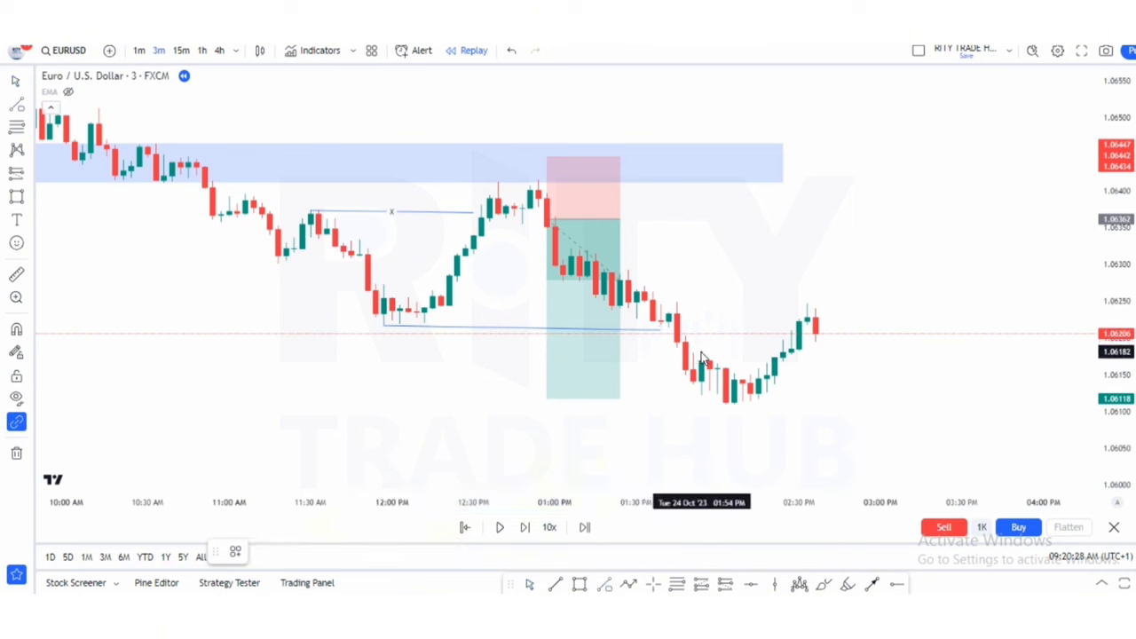
key(alt+t)
click(701, 354)
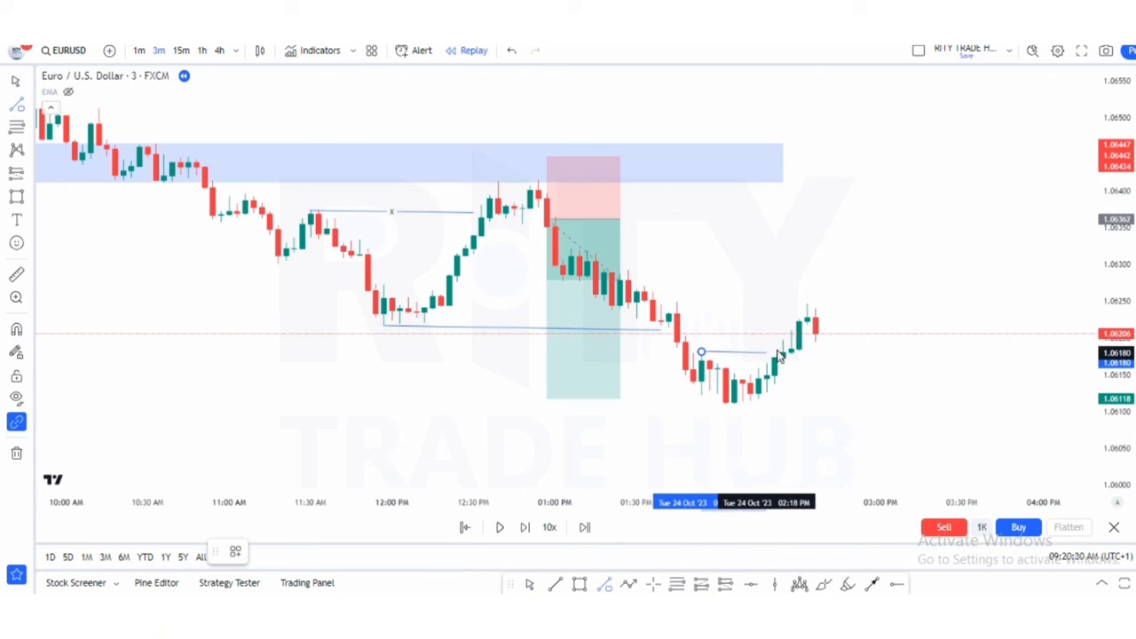
click(774, 352)
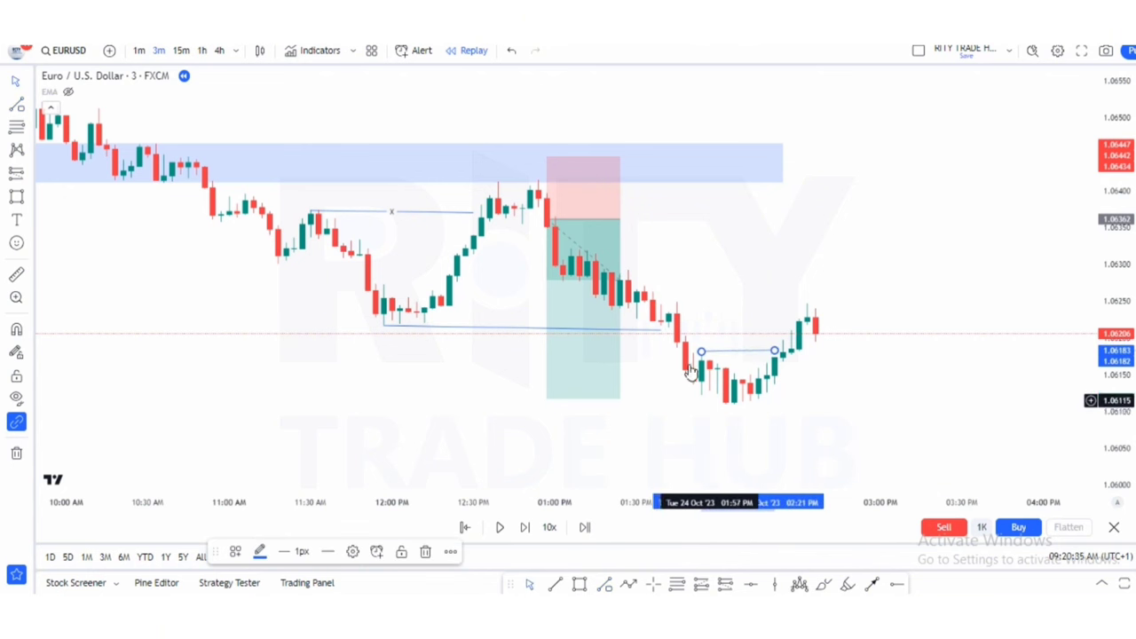
click(641, 386)
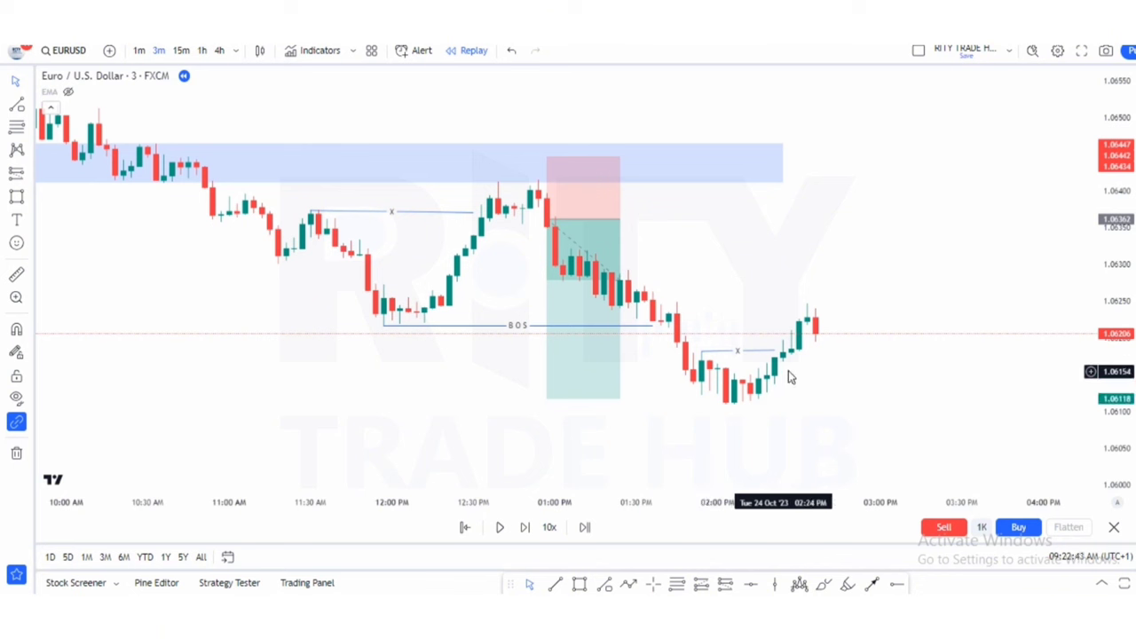
Draw a supply zone rectangle between 1.06217 and 1.06241, reaching from 11:54 AM to 03:18 PM
click(578, 586)
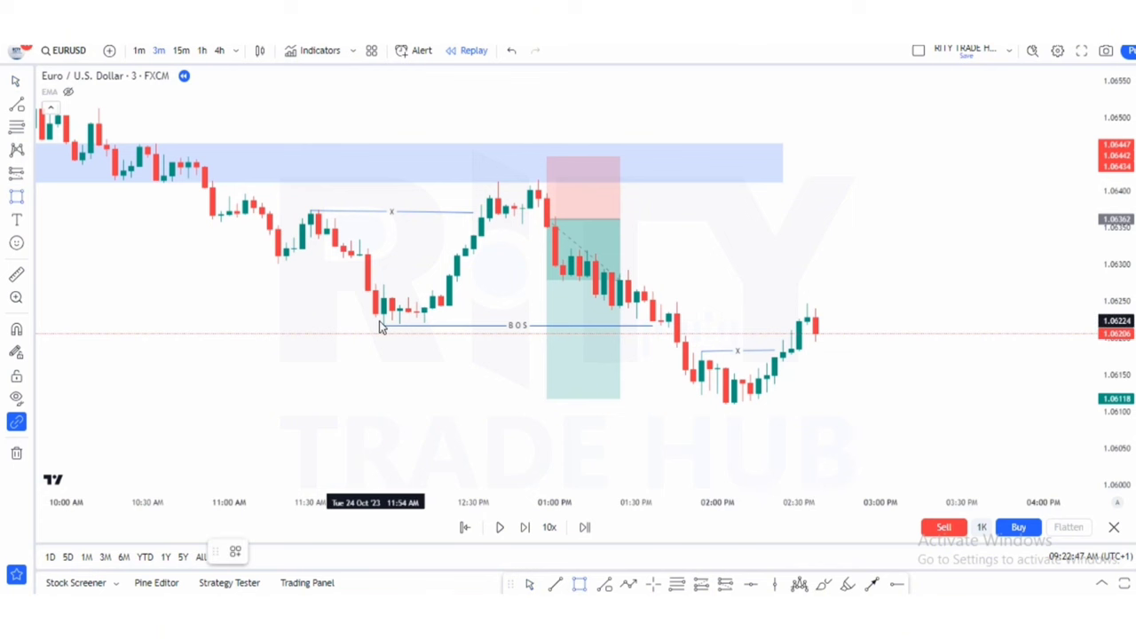
mouse_move(379, 326)
mouse_down()
mouse_move(895, 350)
mouse_move(932, 309)
mouse_up()
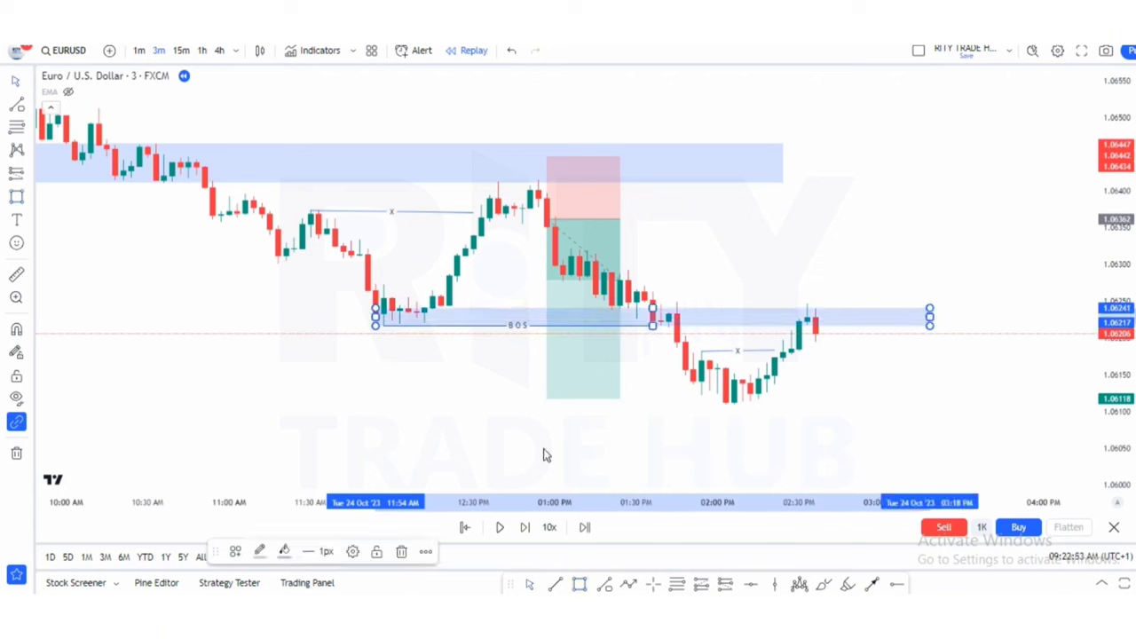
key(Escape)
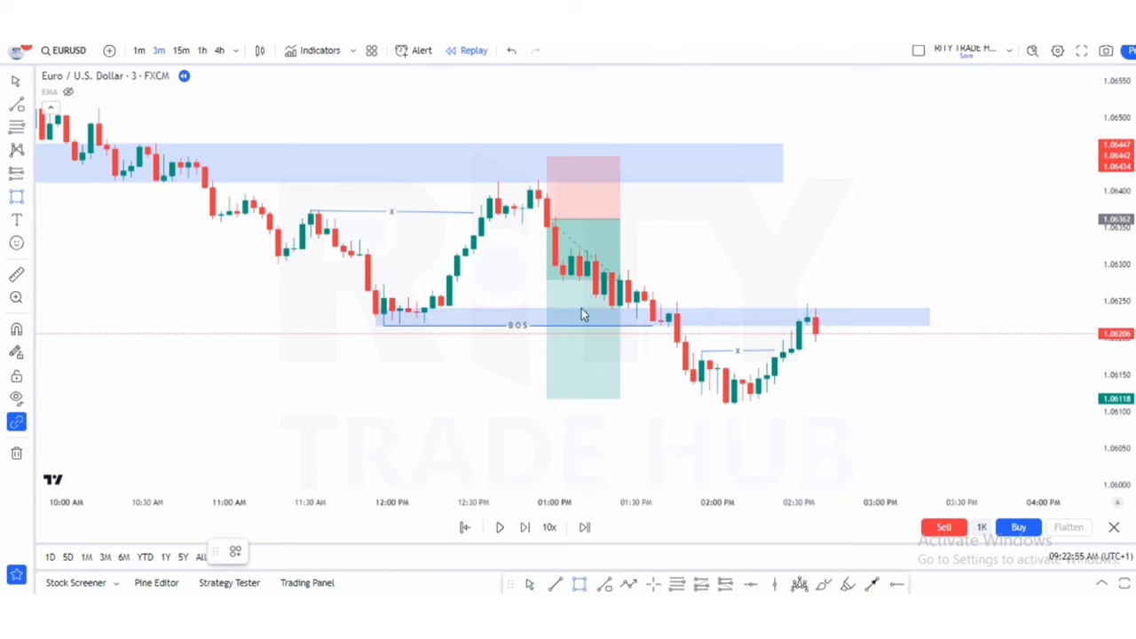
Draw a supply zone rectangle from 12:54 PM to 03:21 PM, with its lower edge at 1.06381 and its upper edge at the swing high
mouse_move(538, 204)
mouse_down()
mouse_move(920, 177)
mouse_move(938, 186)
mouse_up()
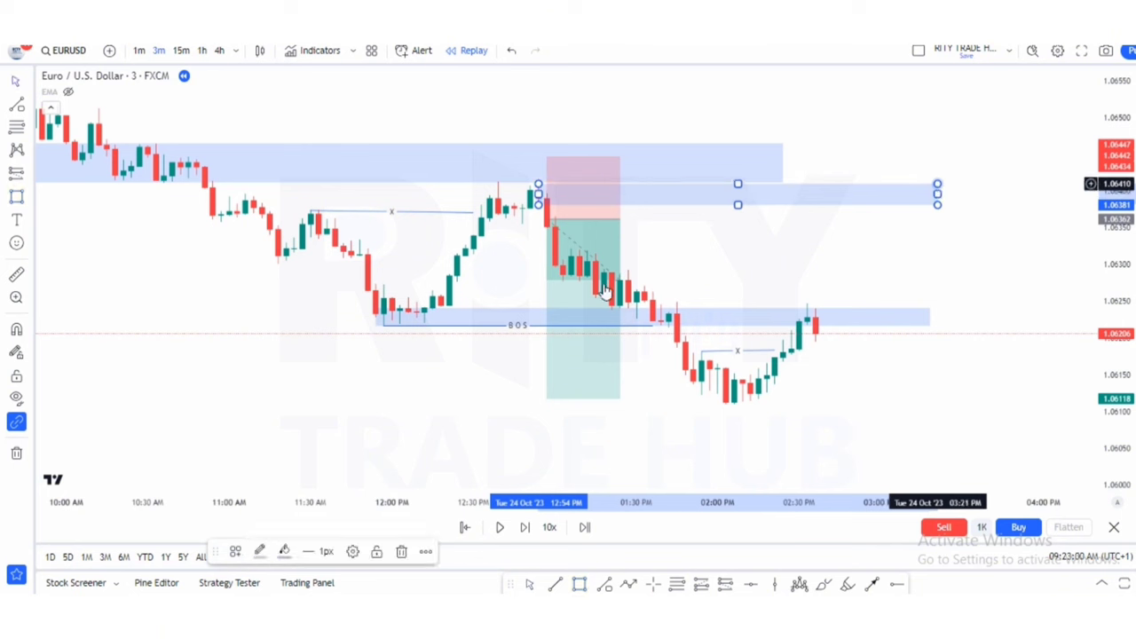
click(683, 191)
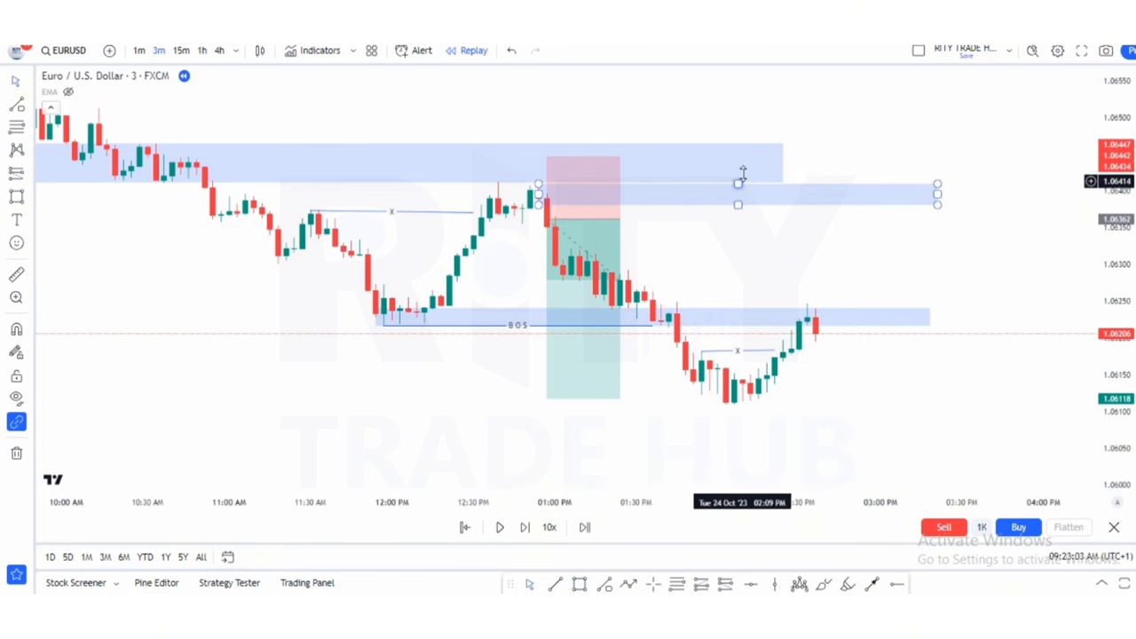
drag(742, 175, 709, 162)
Shorten the older supply zone at the top of the chart so it ends at 12:36 PM
drag(539, 173, 489, 169)
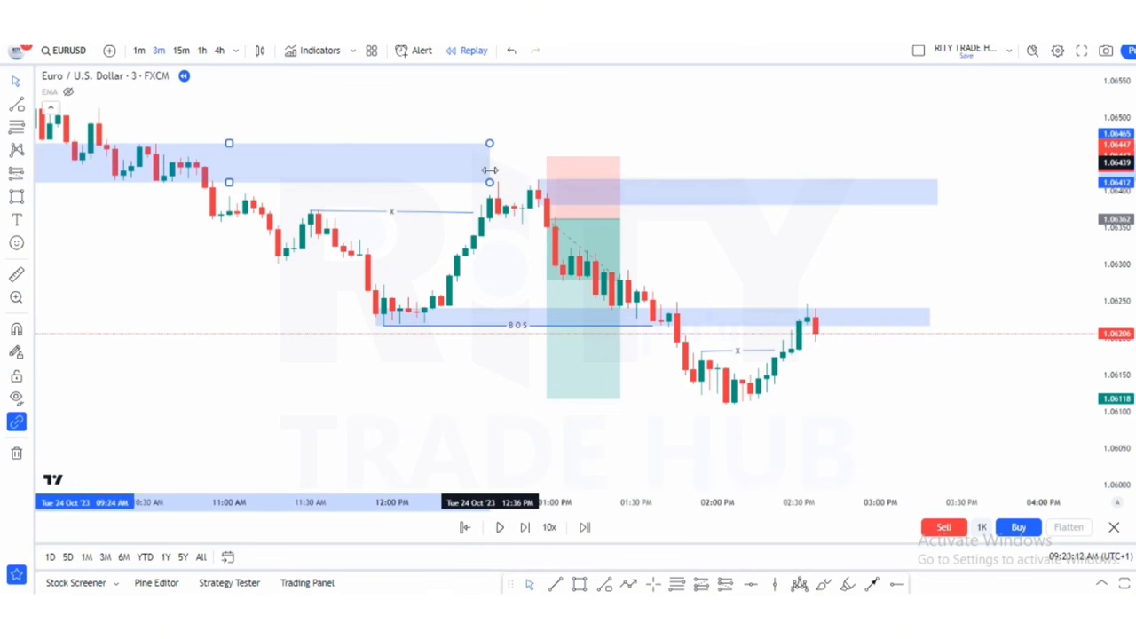
click(781, 251)
click(620, 219)
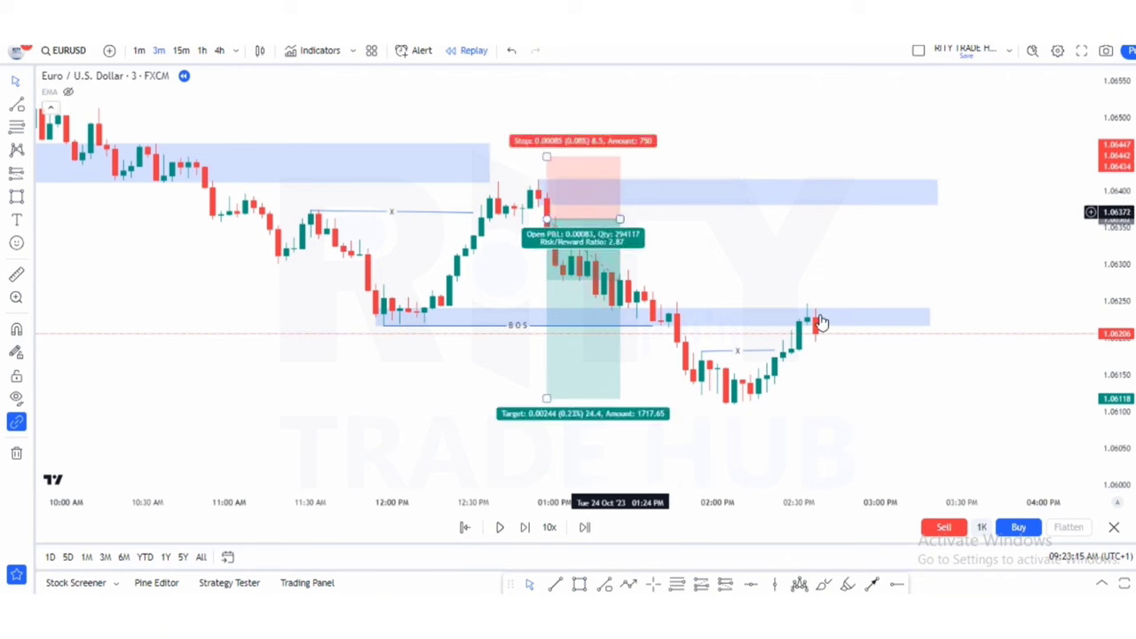
click(847, 458)
Raise the upper edge of the supply zone above the 12:00 PM low to 1.06248
drag(662, 328, 605, 315)
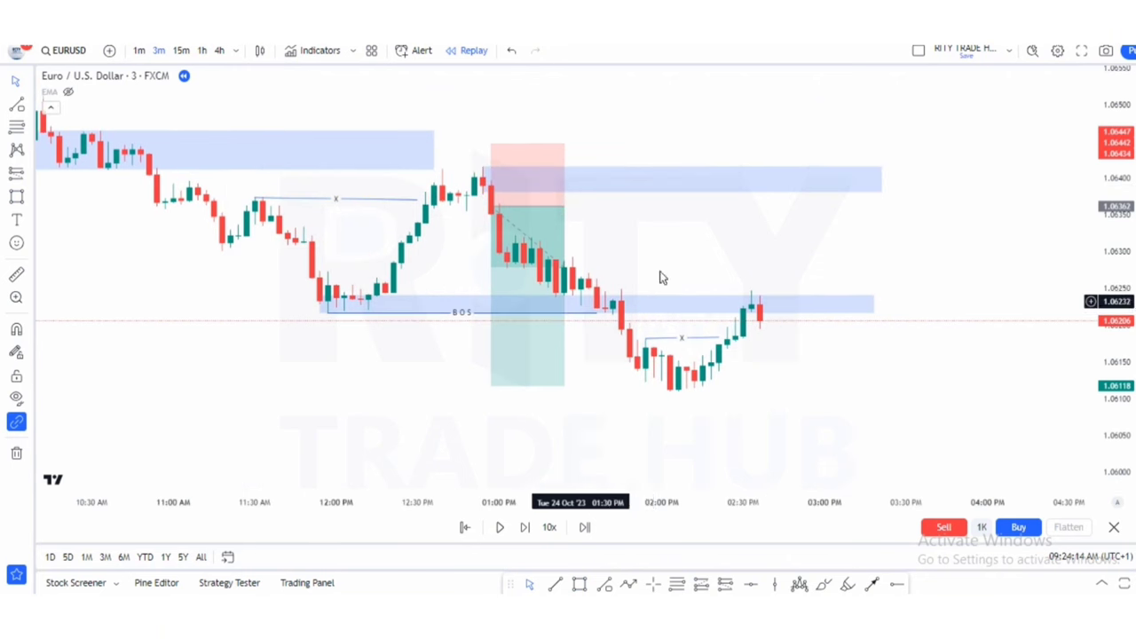
click(596, 299)
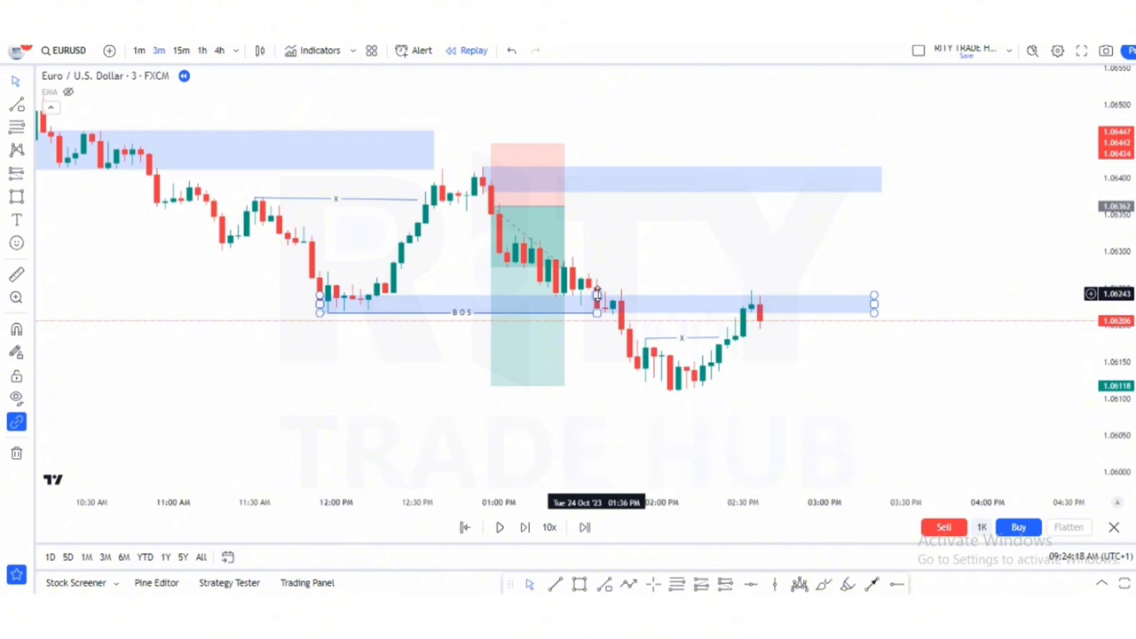
drag(597, 296, 638, 166)
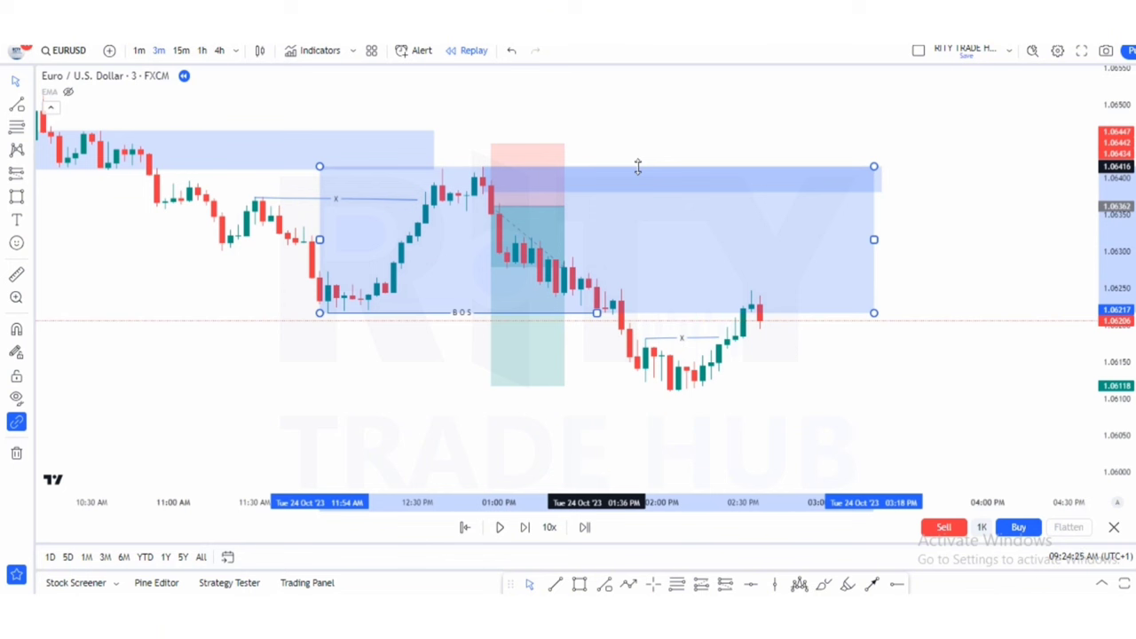
mouse_move(638, 171)
mouse_down()
mouse_move(641, 293)
mouse_move(609, 216)
mouse_move(631, 161)
mouse_move(616, 291)
mouse_up()
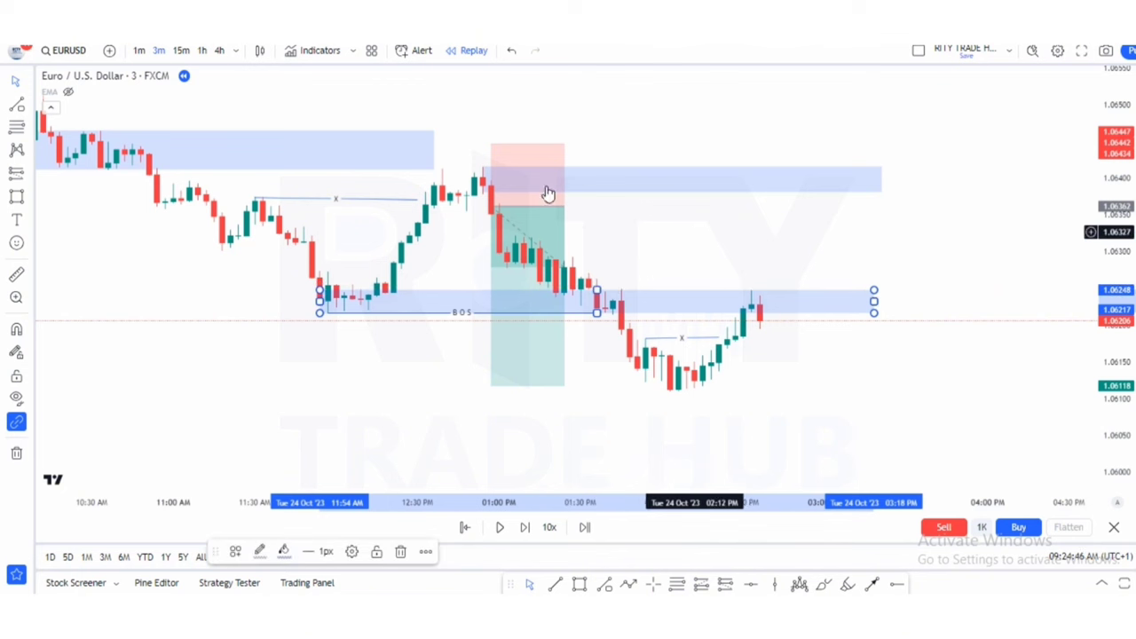
Sketch a red freehand price path from the 02:36 PM candle up to the higher supply zone, and clear it
click(563, 226)
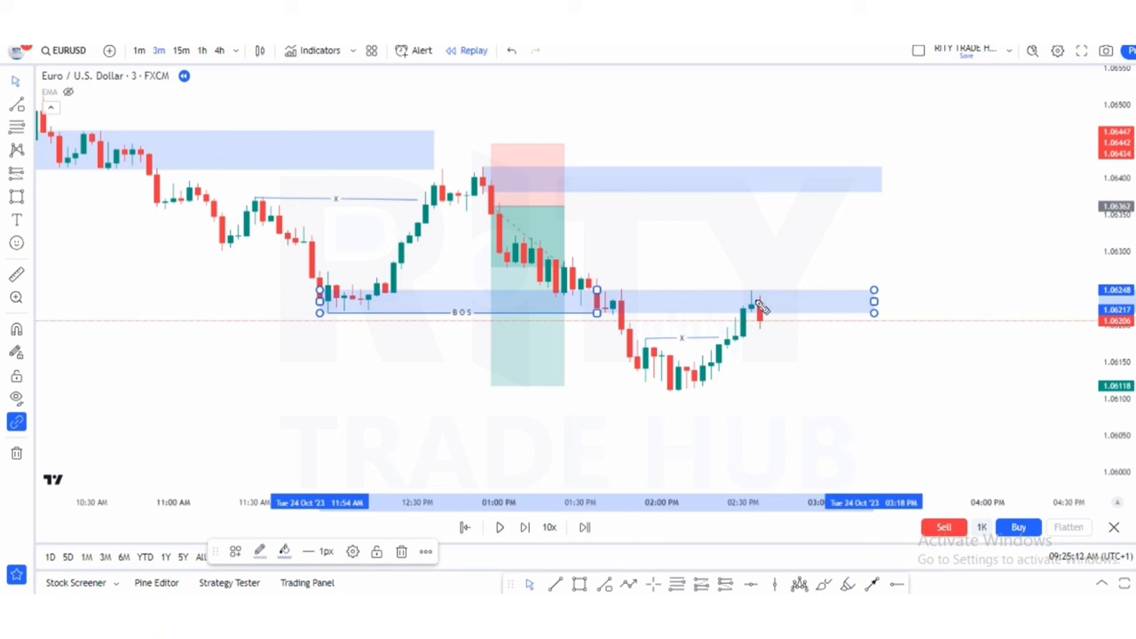
drag(772, 328, 797, 287)
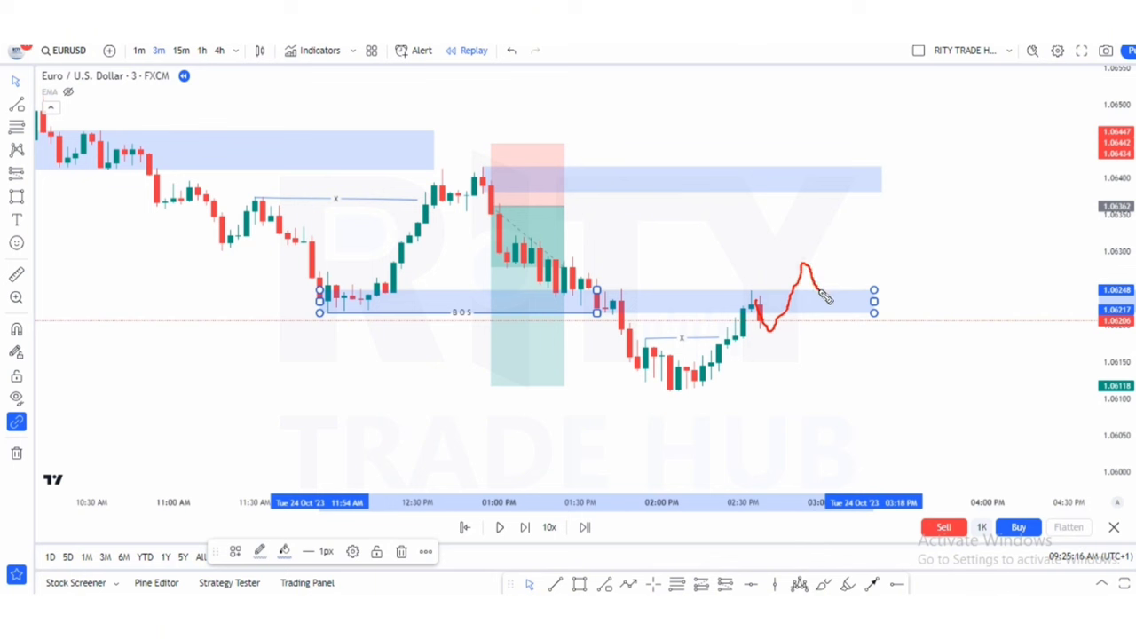
drag(835, 275, 857, 206)
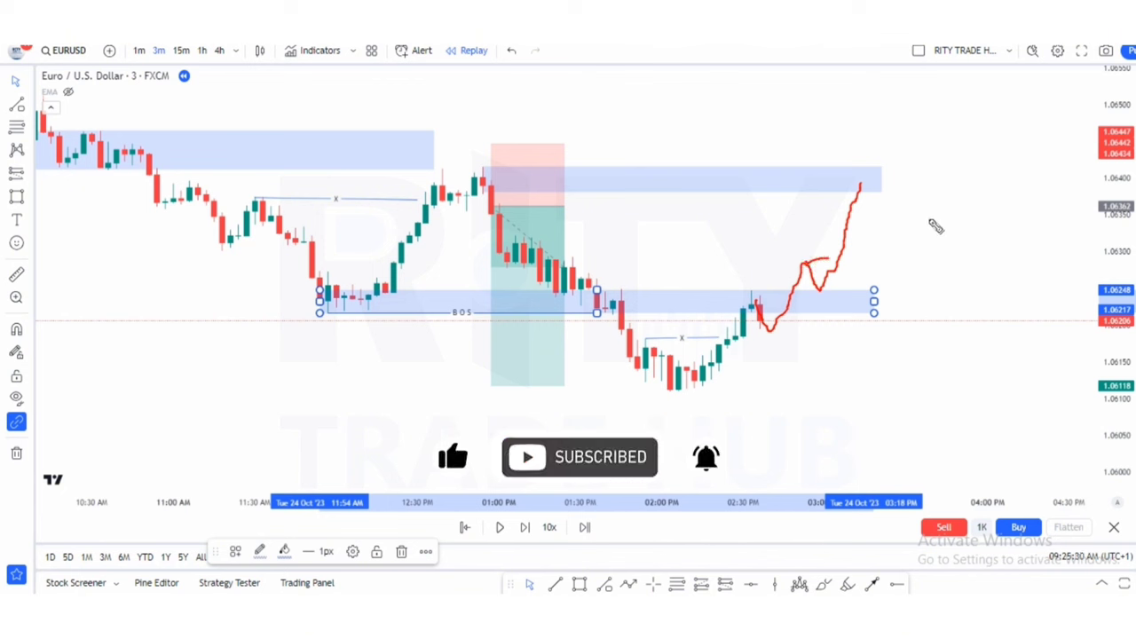
key(ctrl+z)
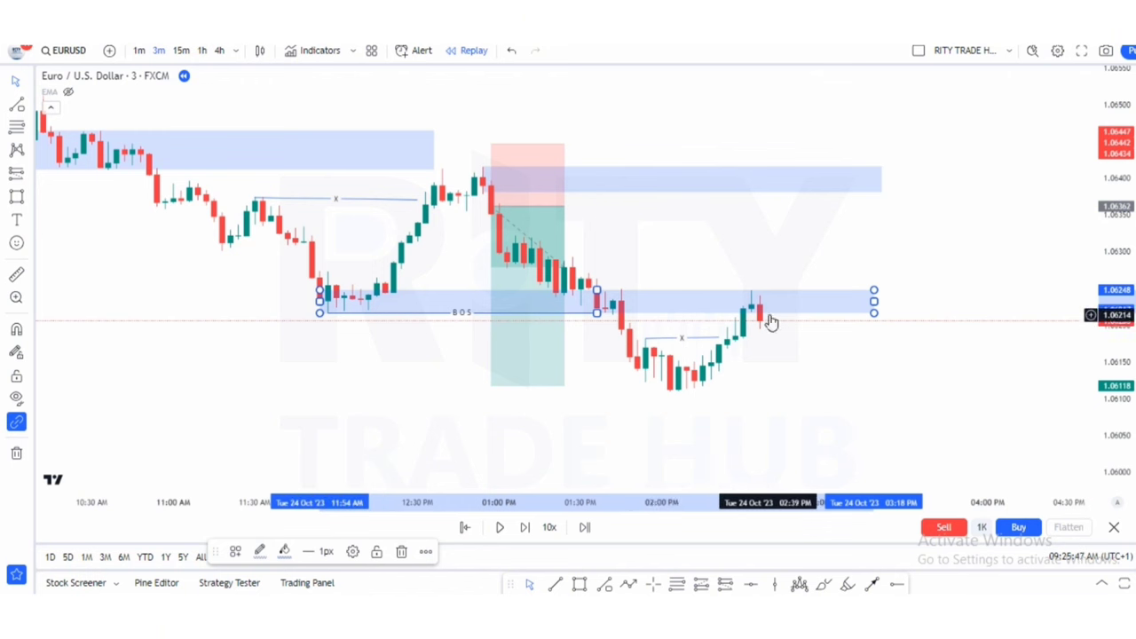
Place a short position at 1.06206 on the 02:36 PM candle with its stop at 1.06261 and target at 1.06007
click(725, 583)
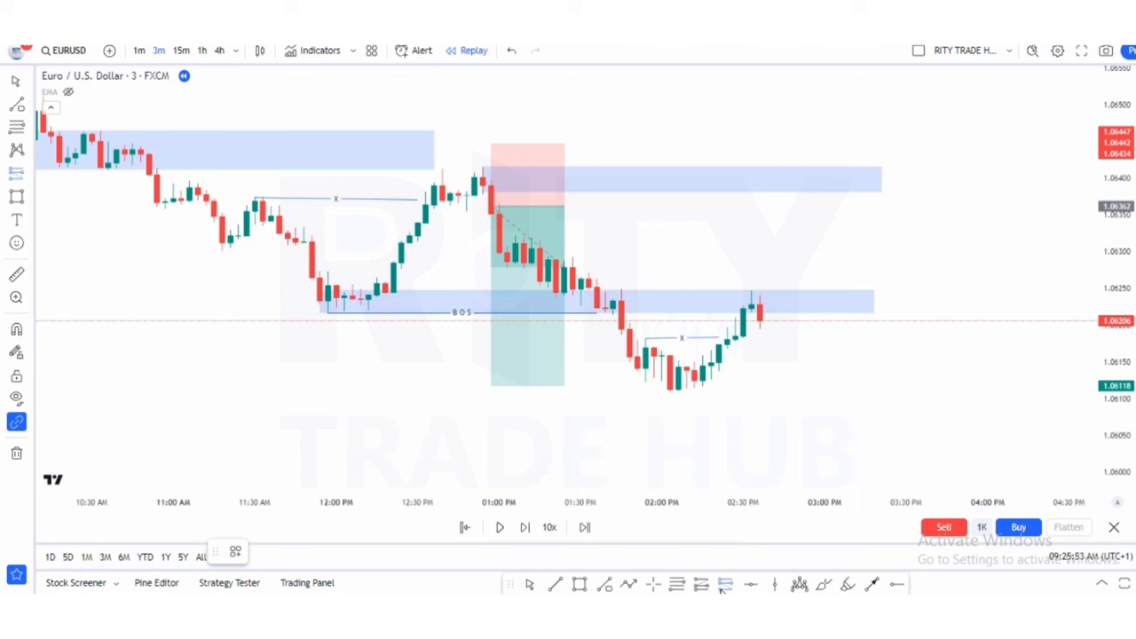
click(760, 321)
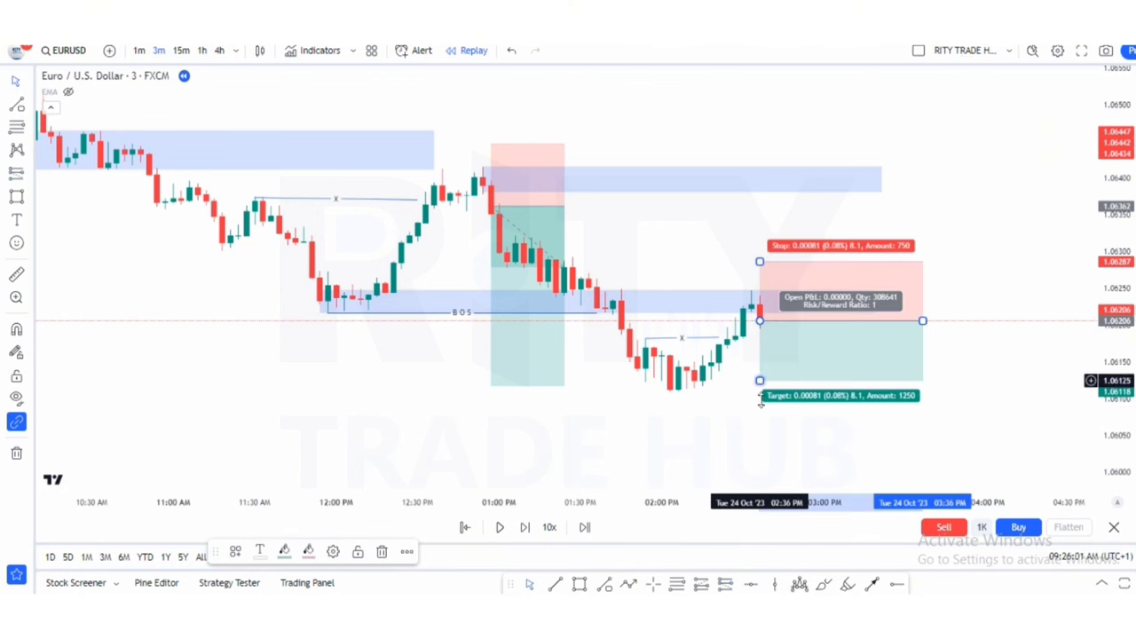
drag(761, 401, 761, 395)
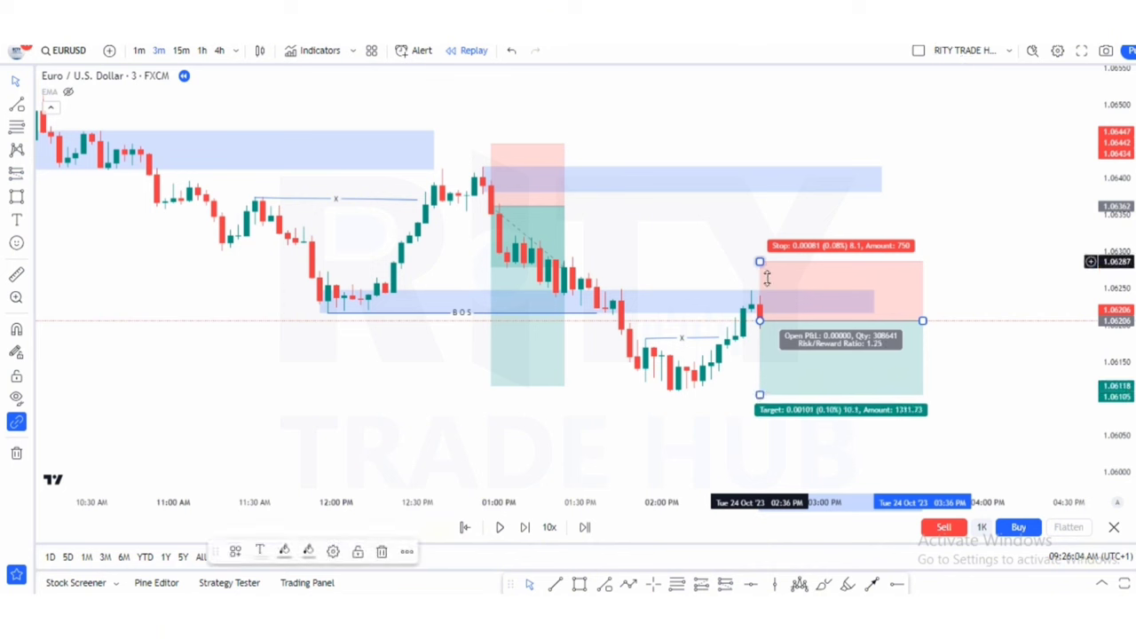
drag(761, 262, 761, 279)
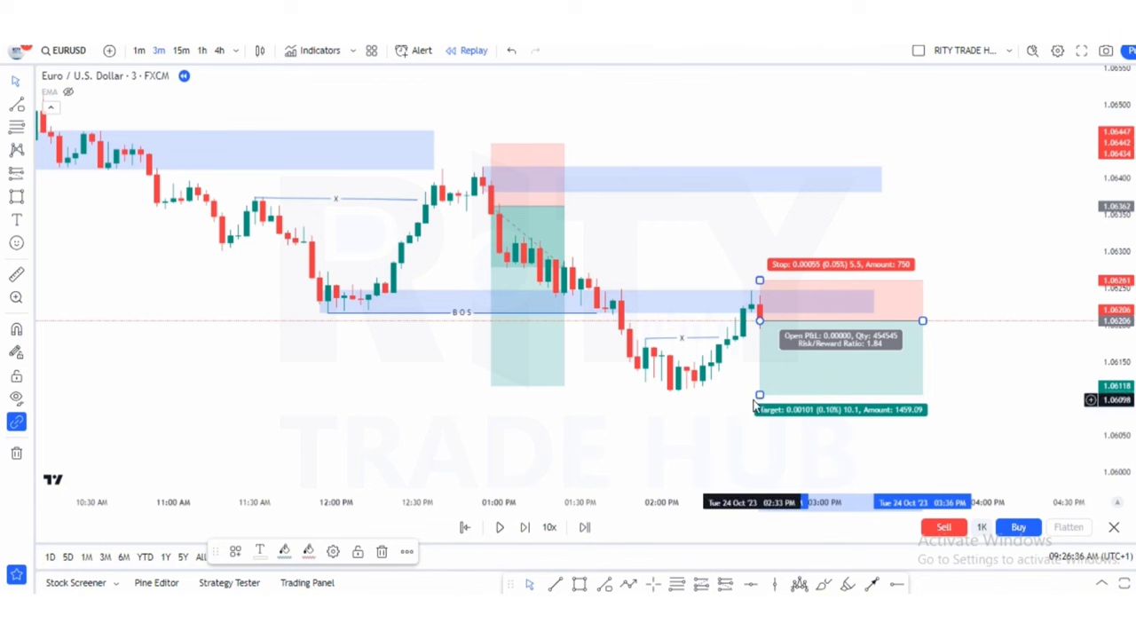
drag(764, 453, 761, 466)
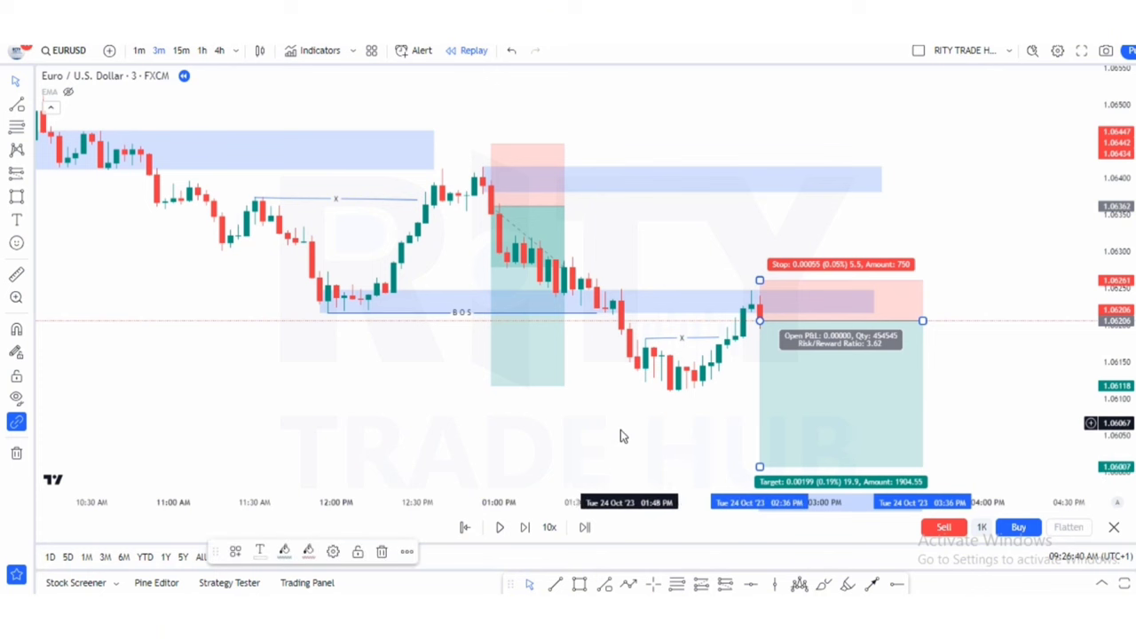
click(665, 428)
Run the bar replay forward past the short position's target and pause it around 05:24 PM
scroll(588, 390, right, 5)
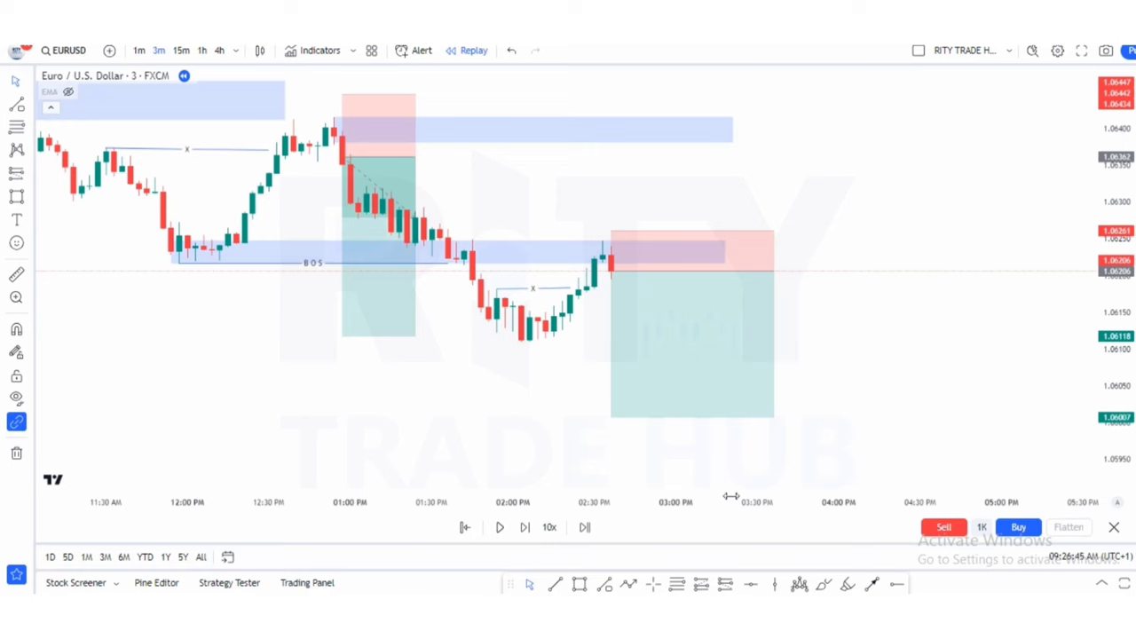
click(500, 527)
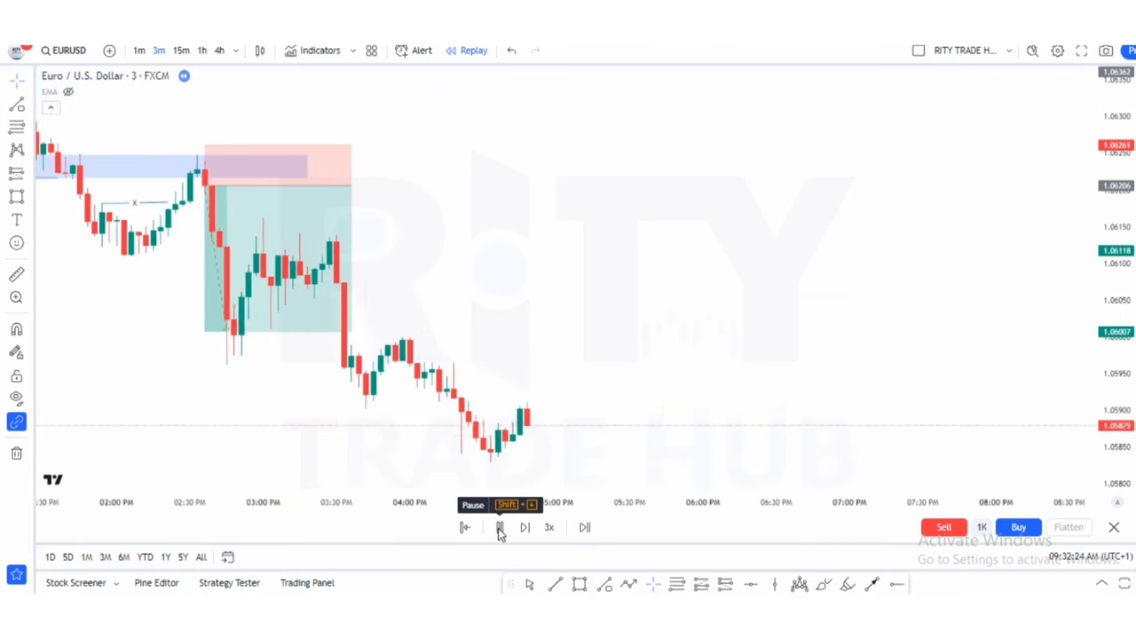
click(500, 527)
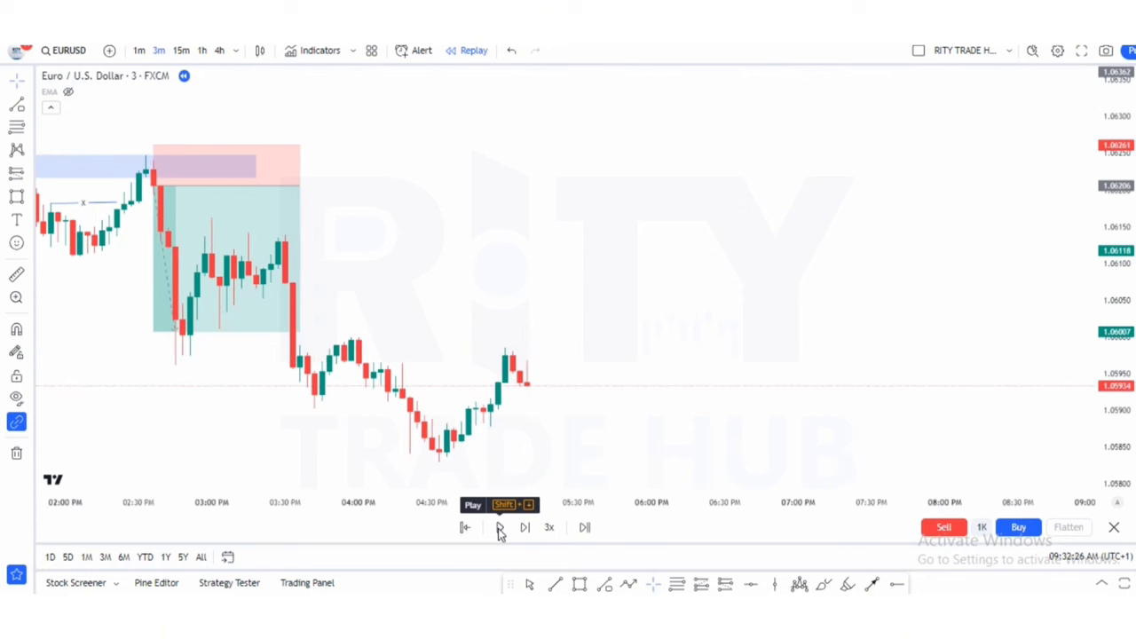
click(500, 527)
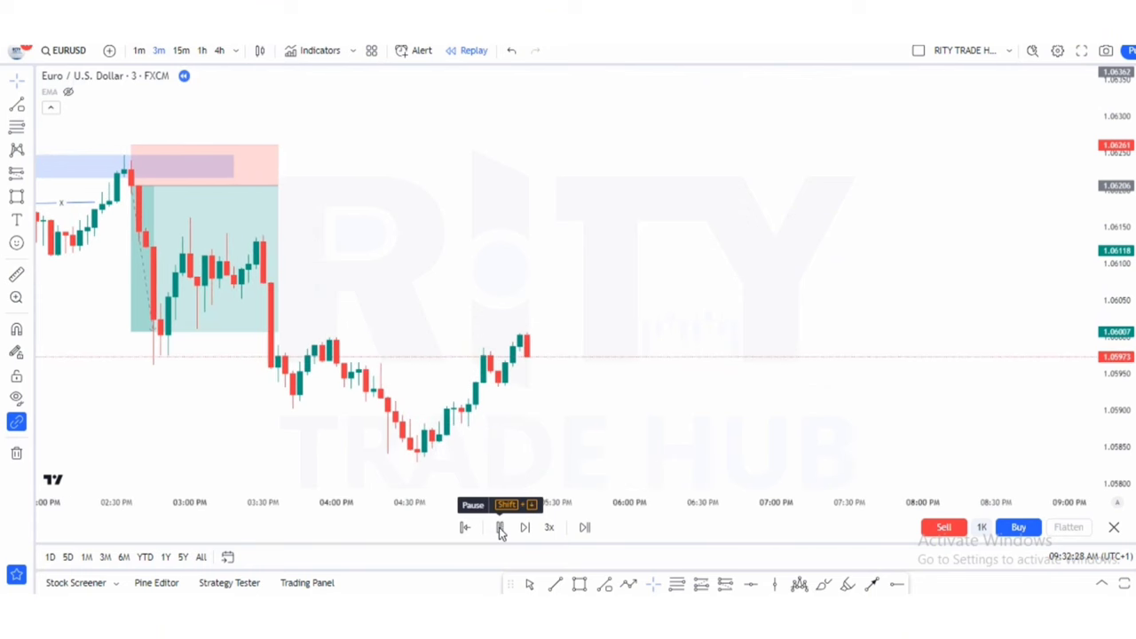
click(499, 528)
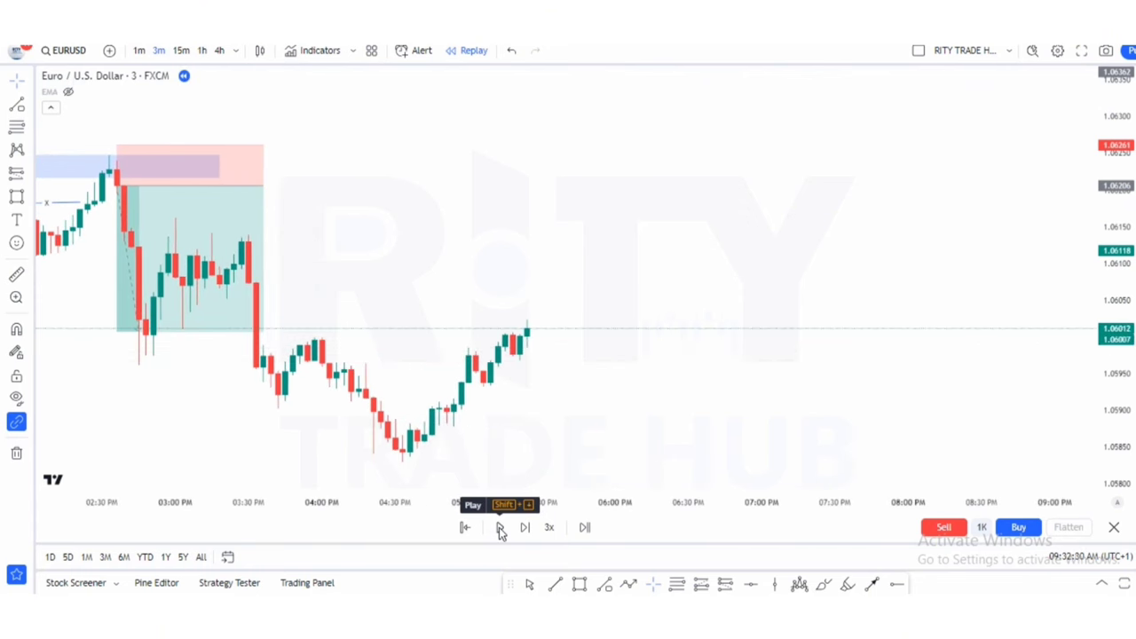
Mark the lows and highs after 02:00 PM with red freehand lines, loop the area near 1.06010, and clear all the marks
drag(471, 310, 672, 331)
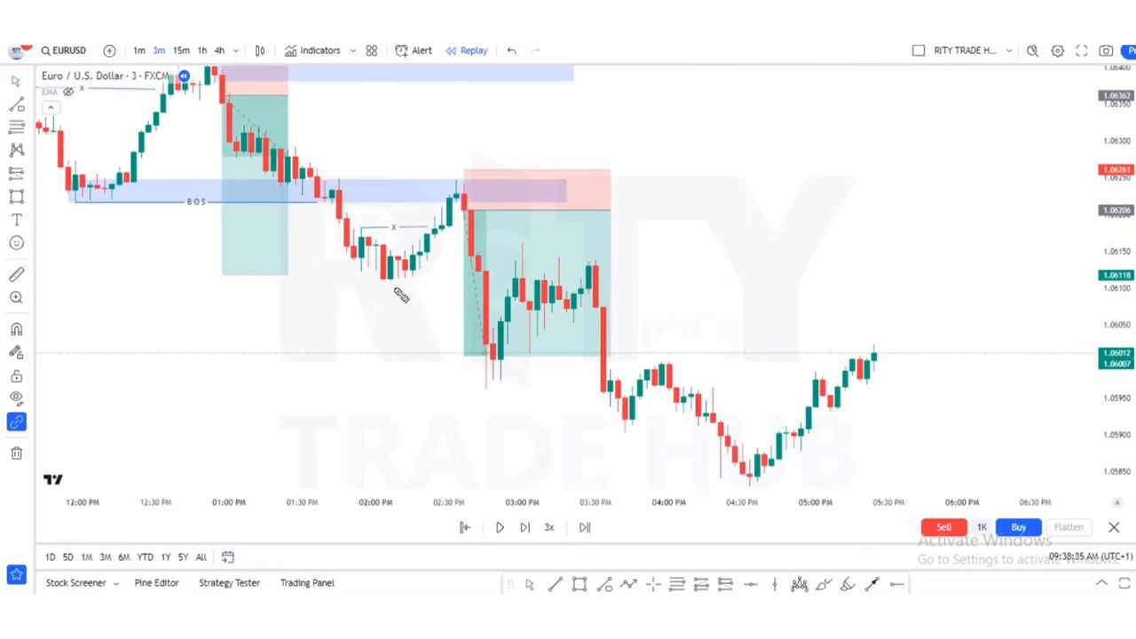
drag(388, 282, 452, 291)
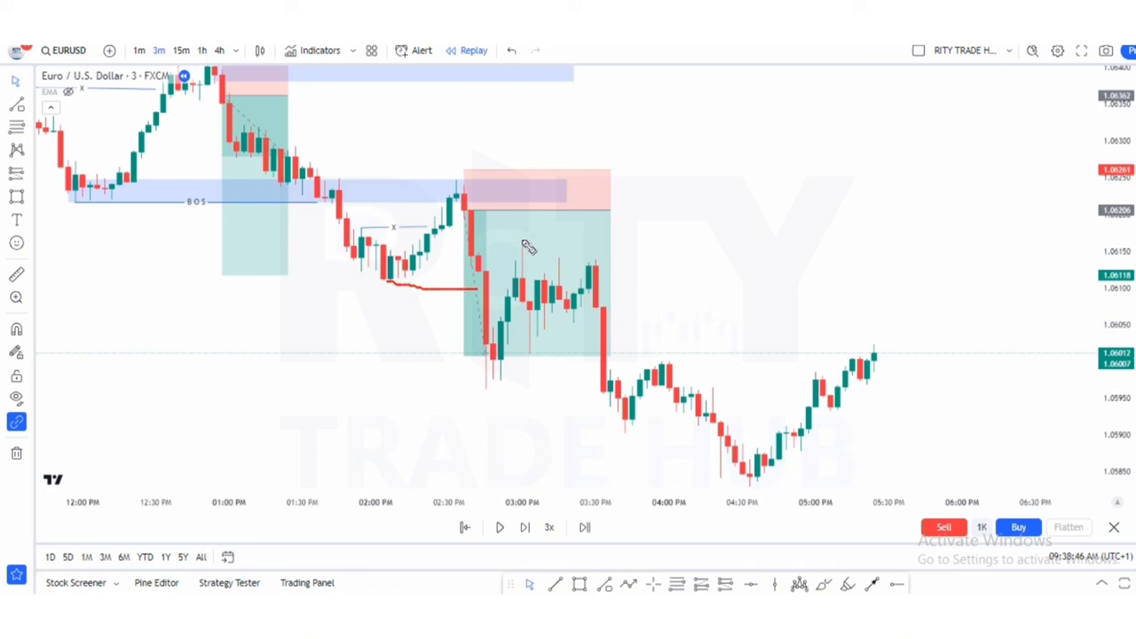
drag(525, 242, 638, 242)
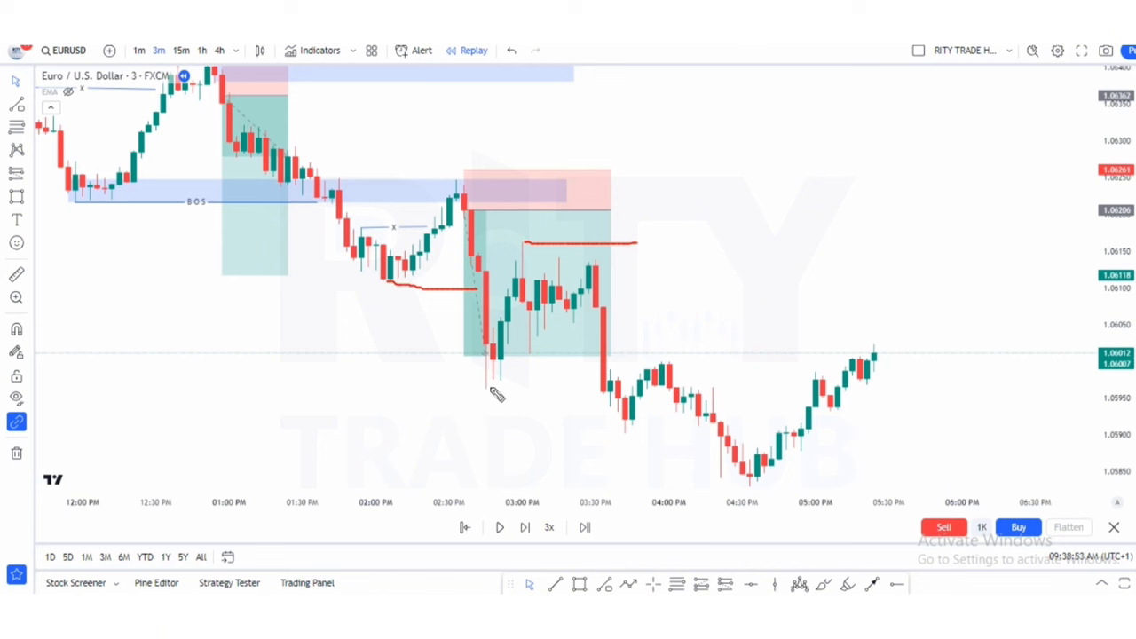
drag(487, 386, 577, 384)
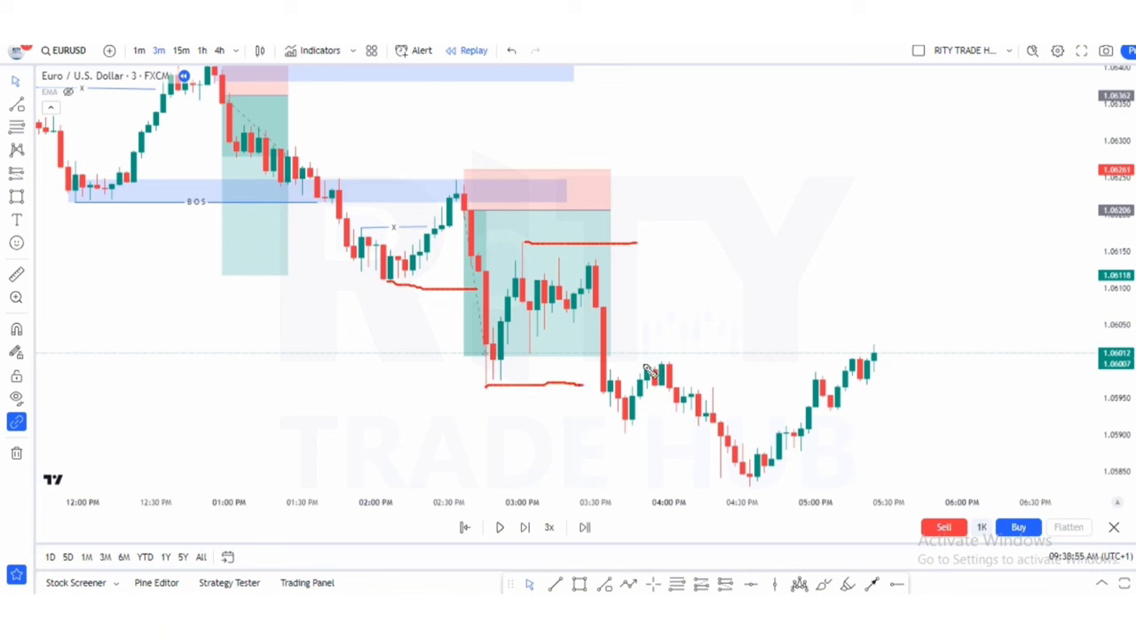
drag(622, 249, 651, 249)
drag(657, 361, 740, 361)
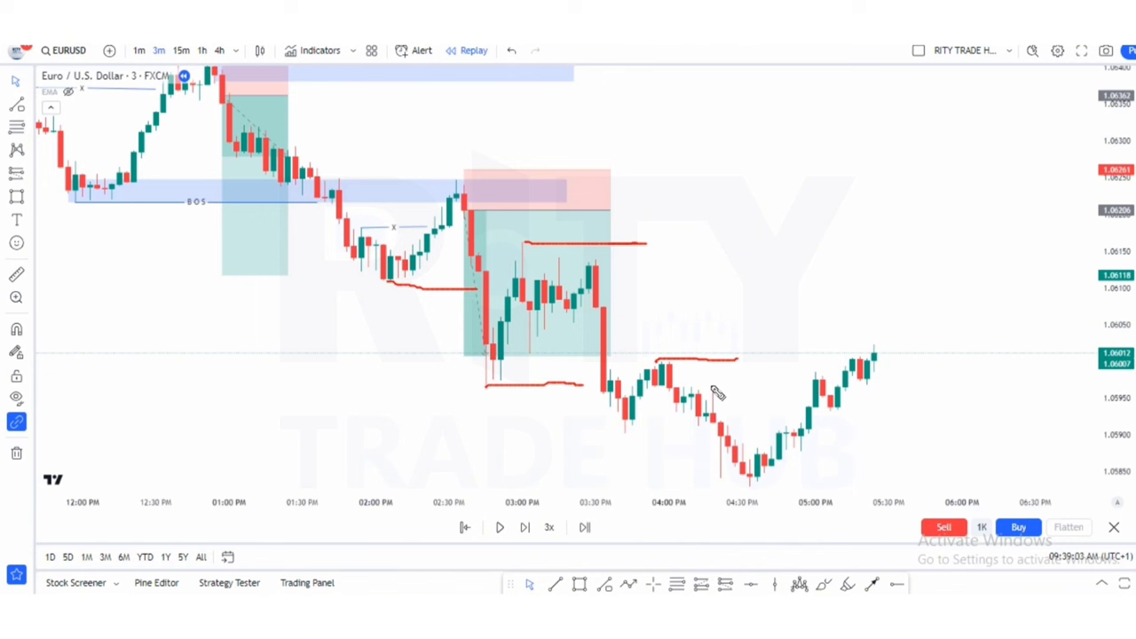
drag(714, 387, 787, 393)
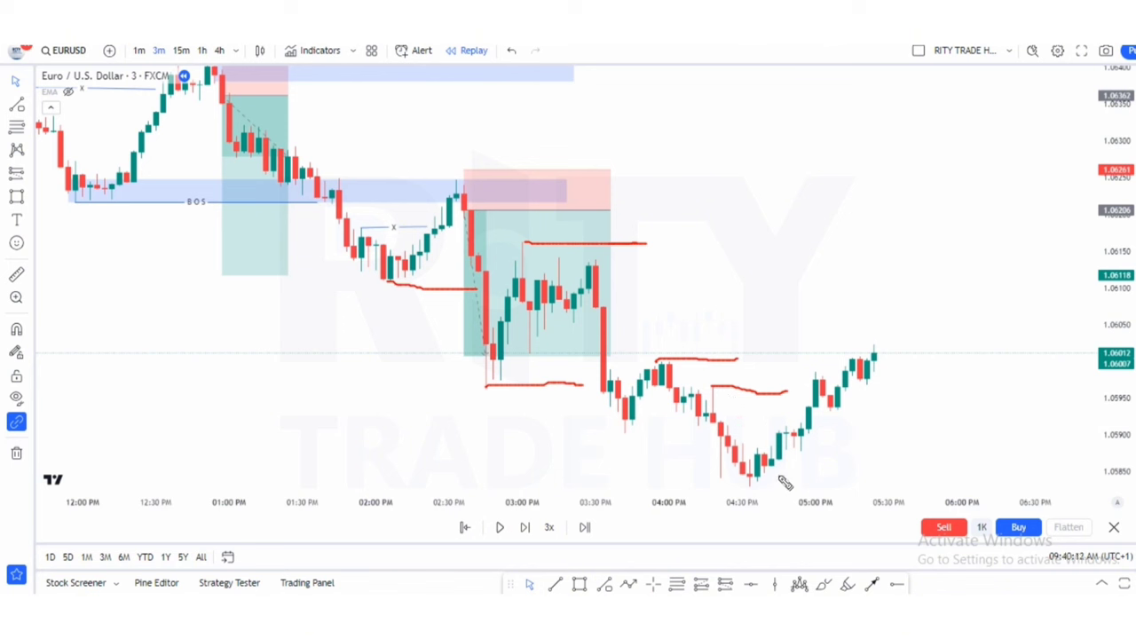
mouse_move(781, 479)
mouse_down()
mouse_move(860, 449)
mouse_move(900, 415)
mouse_up()
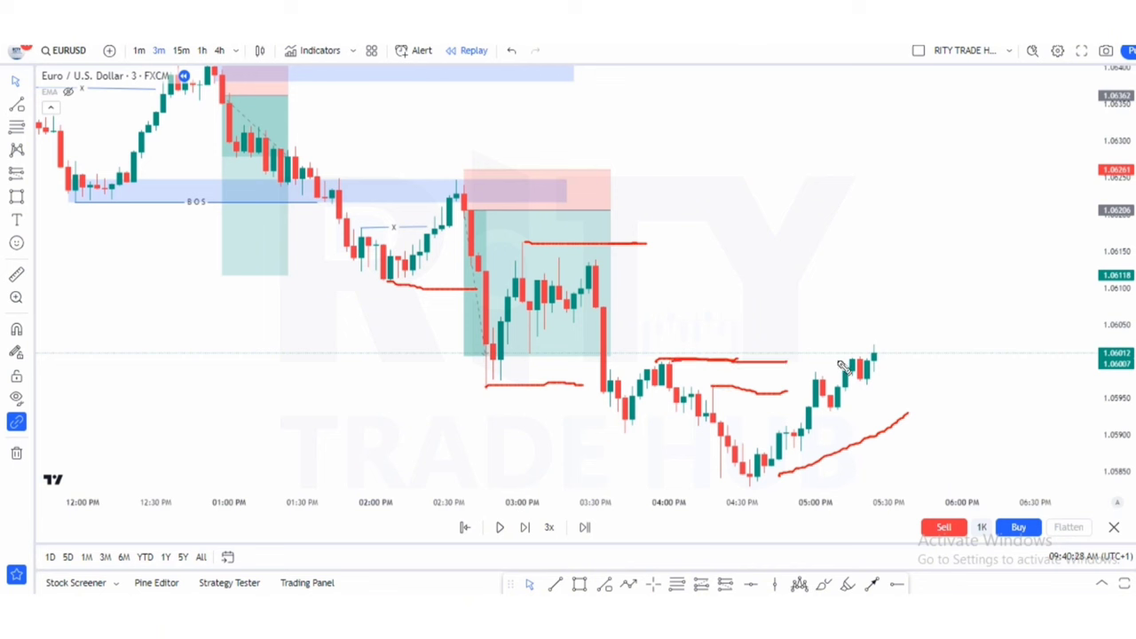
key(ctrl+z)
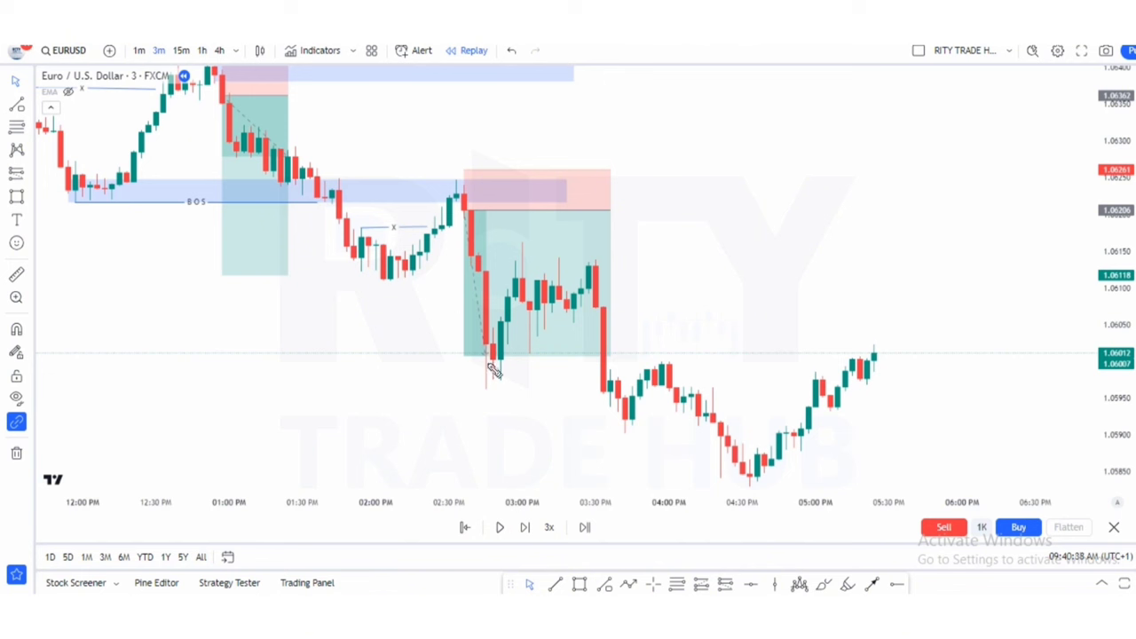
mouse_move(494, 368)
mouse_down()
mouse_move(799, 376)
mouse_move(874, 362)
mouse_move(581, 352)
mouse_move(477, 364)
mouse_up()
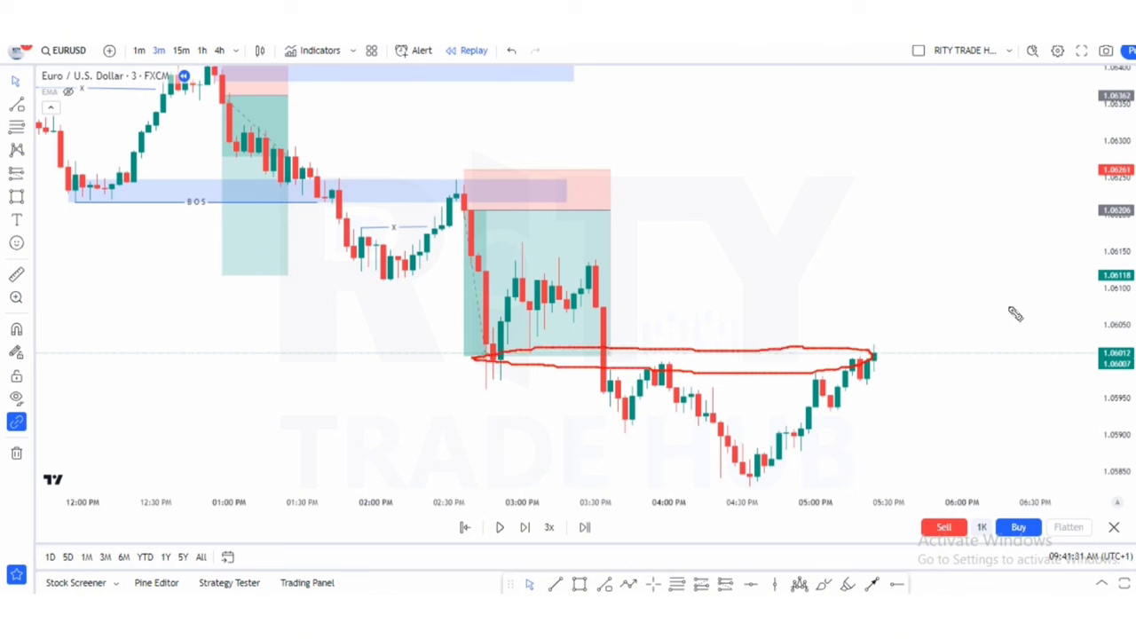
key(ctrl+z)
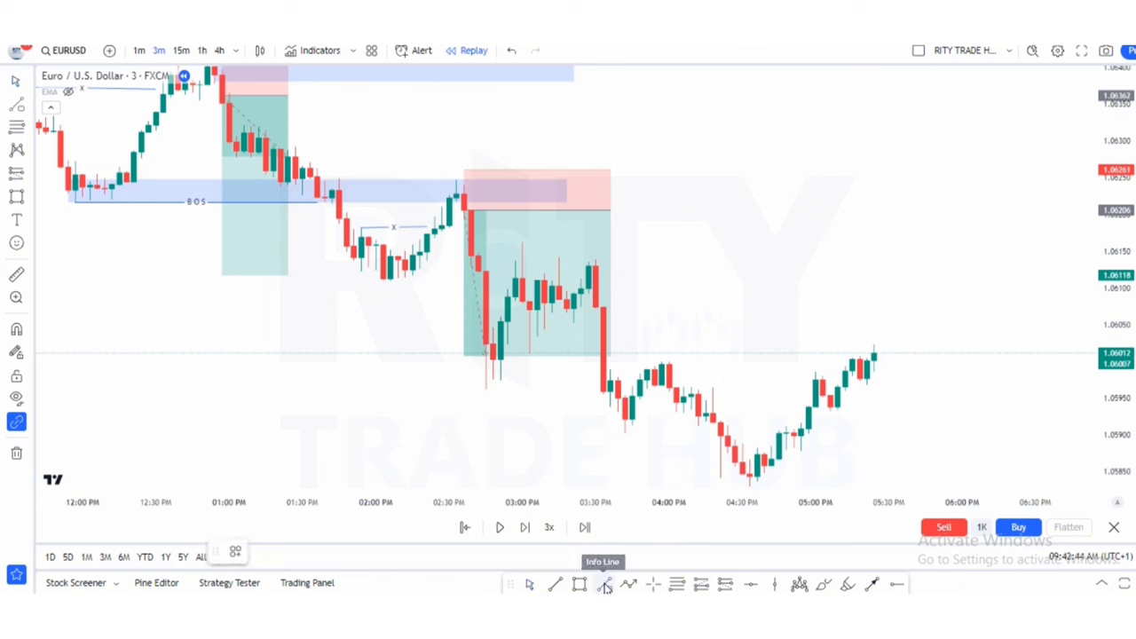
Draw an info line from the 02:03 PM low at 1.06110 to the 02:42 PM candle and apply the BOS template
click(383, 281)
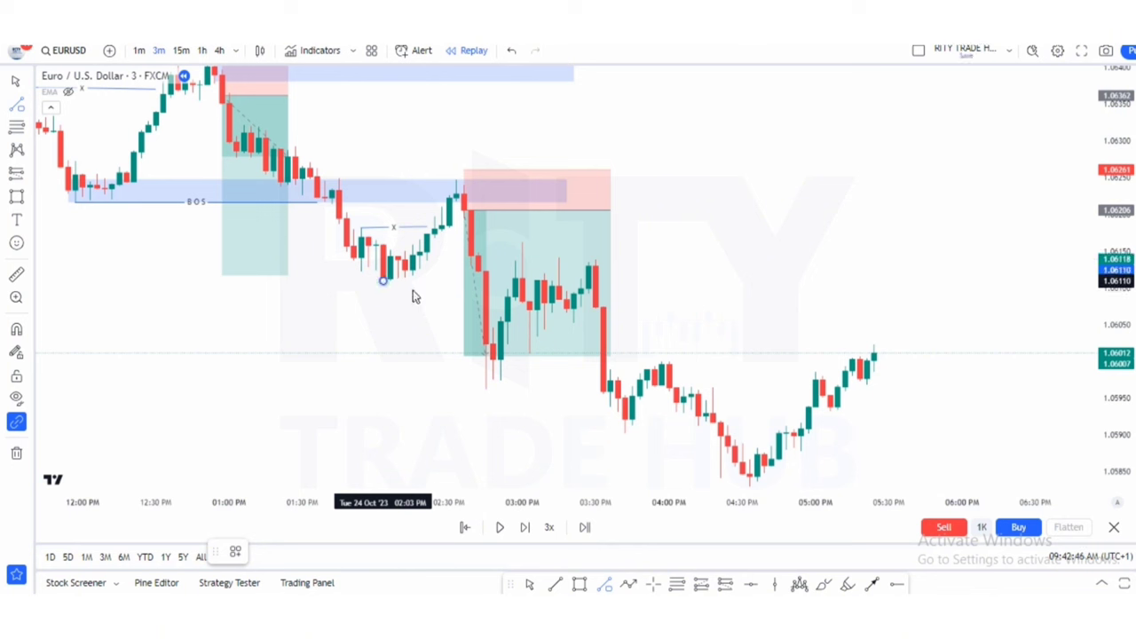
click(477, 281)
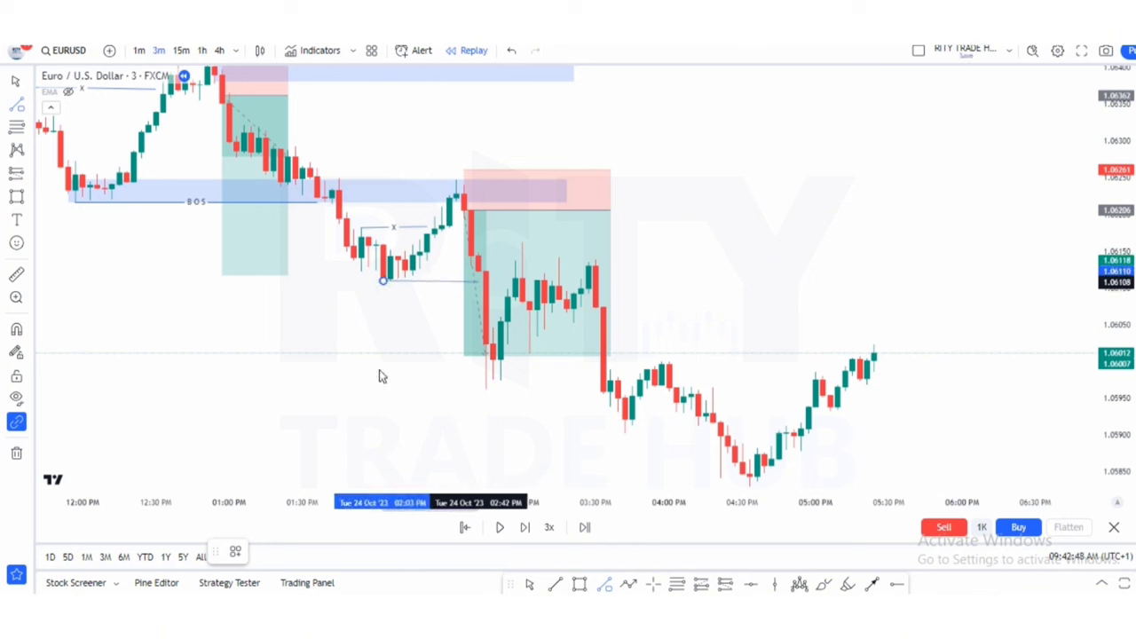
click(236, 552)
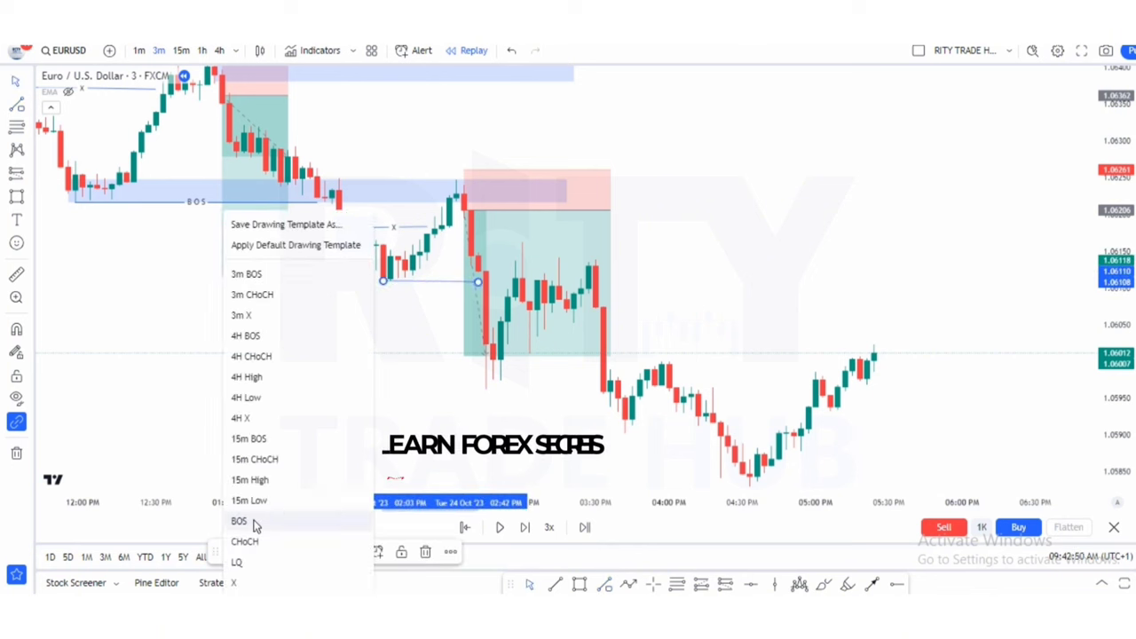
click(286, 522)
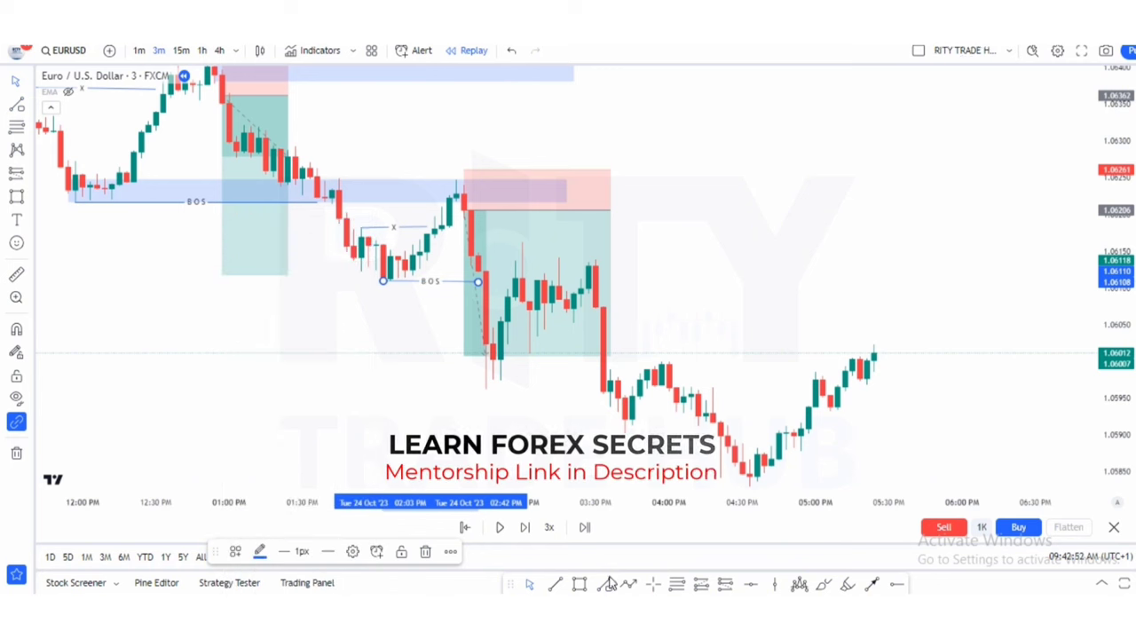
click(646, 543)
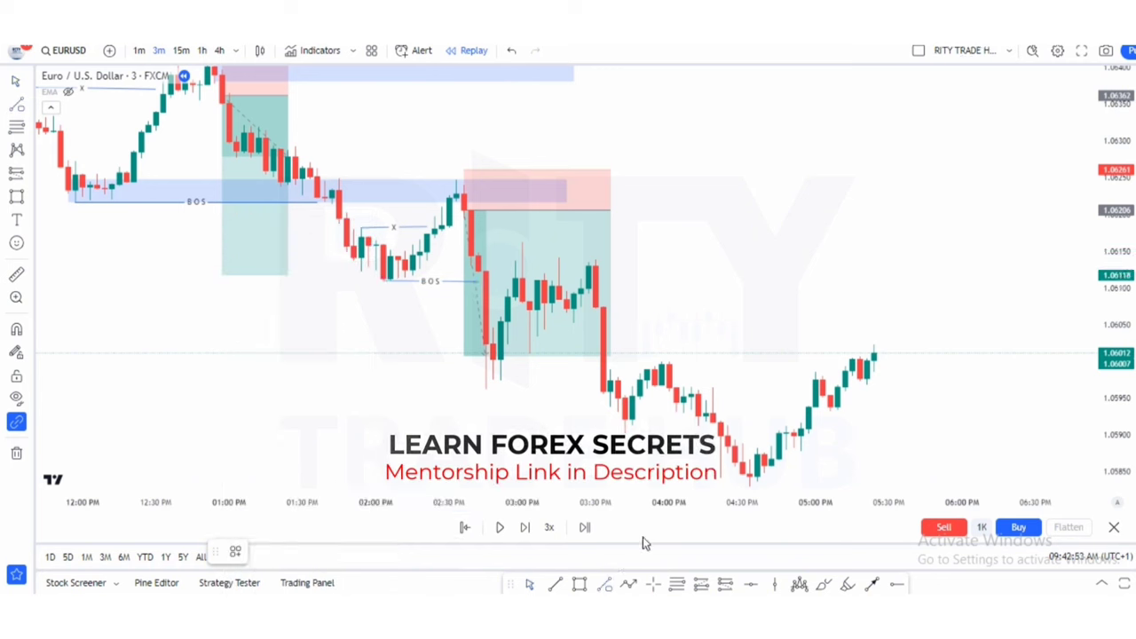
Draw a level line at 1.05964 from the 04:18 PM candle to 04:57 PM and apply the X template
key(alt+t)
click(712, 388)
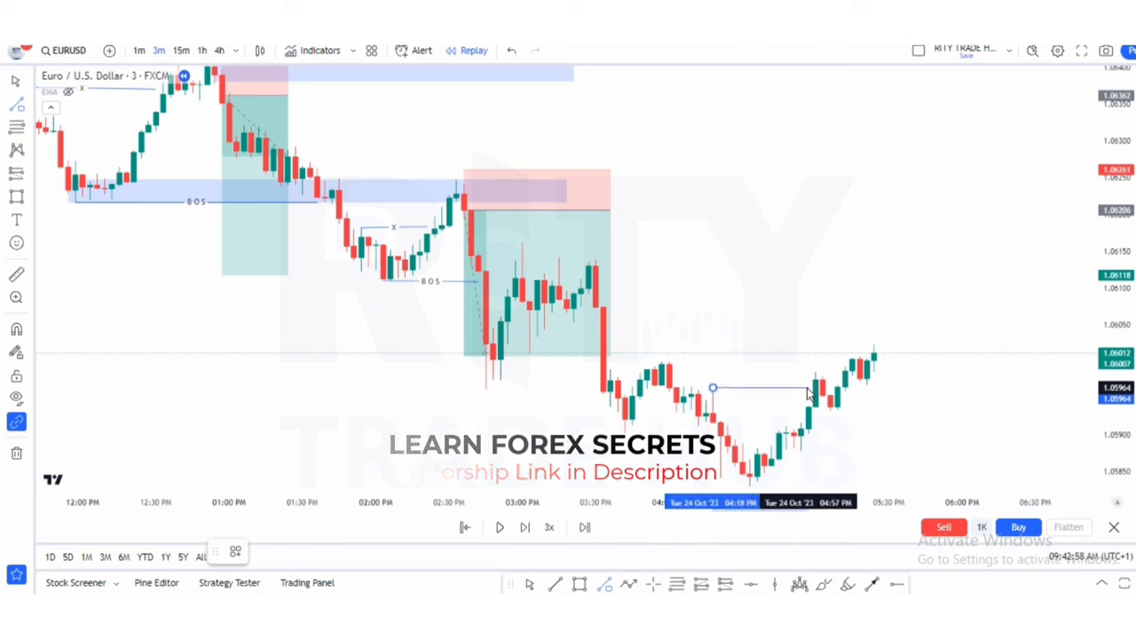
click(808, 388)
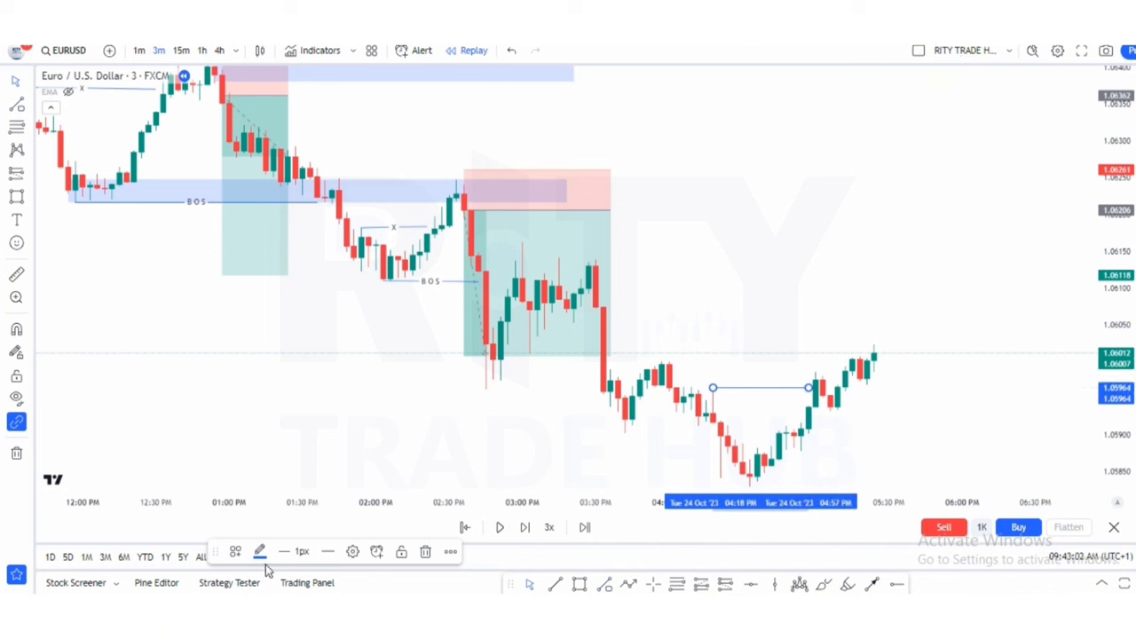
click(236, 553)
click(241, 585)
click(477, 456)
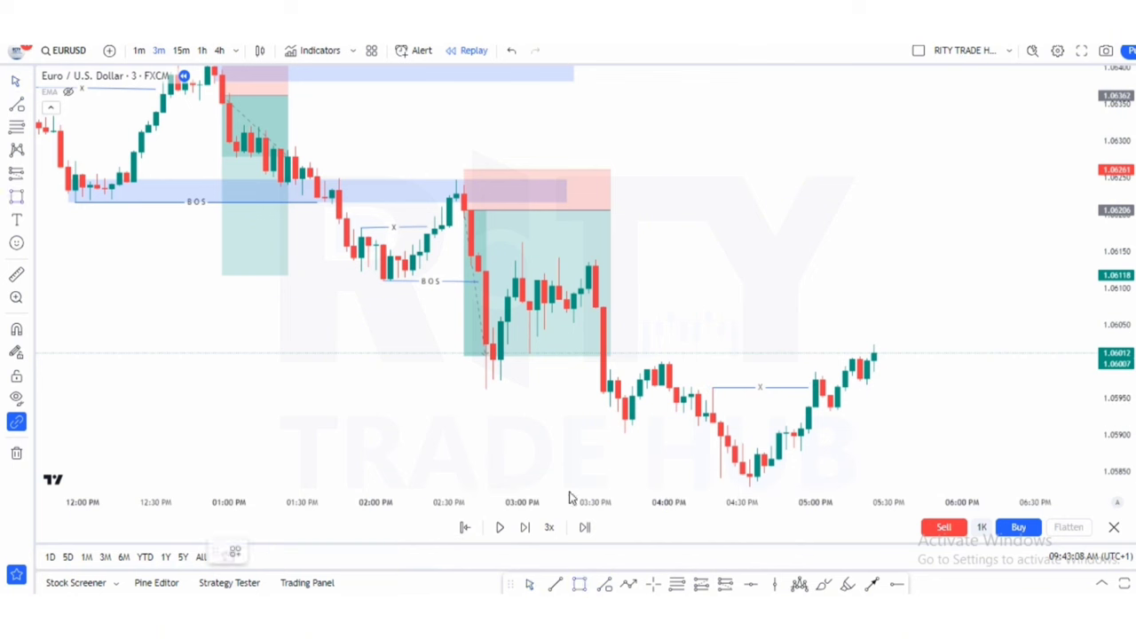
Draw a supply zone rectangle from 02:30 PM to 06:24 PM between about 1.06010 and 1.05958, and raise its upper edge slightly
mouse_move(450, 354)
mouse_down()
mouse_move(927, 358)
mouse_move(1005, 371)
mouse_move(1021, 391)
mouse_up()
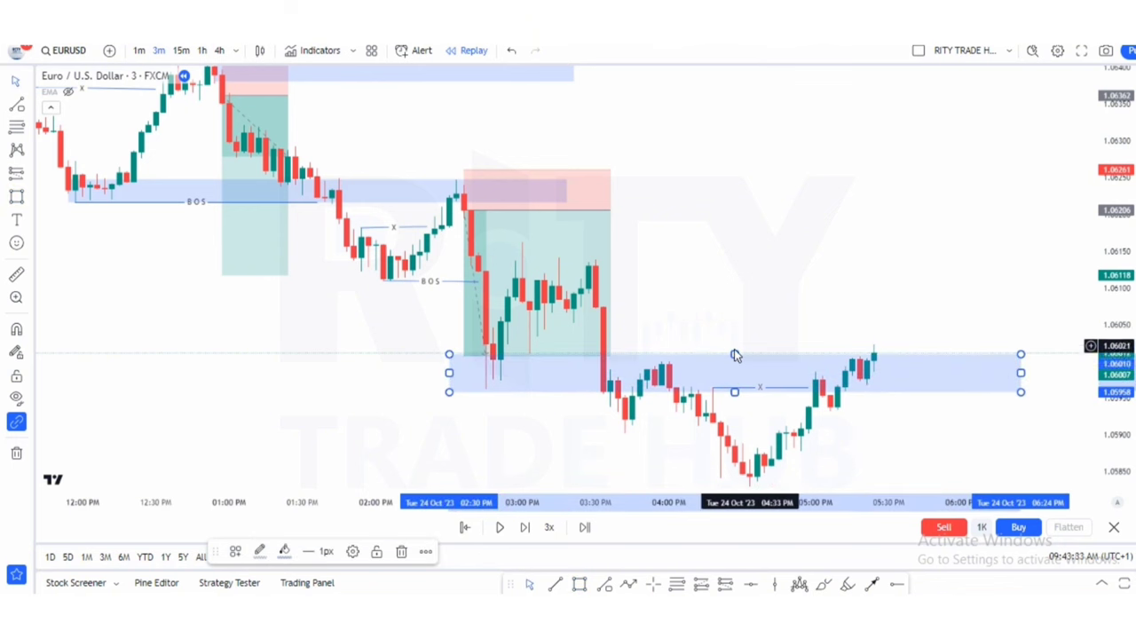
mouse_move(735, 352)
mouse_down()
mouse_move(737, 236)
mouse_move(755, 352)
mouse_up()
click(906, 431)
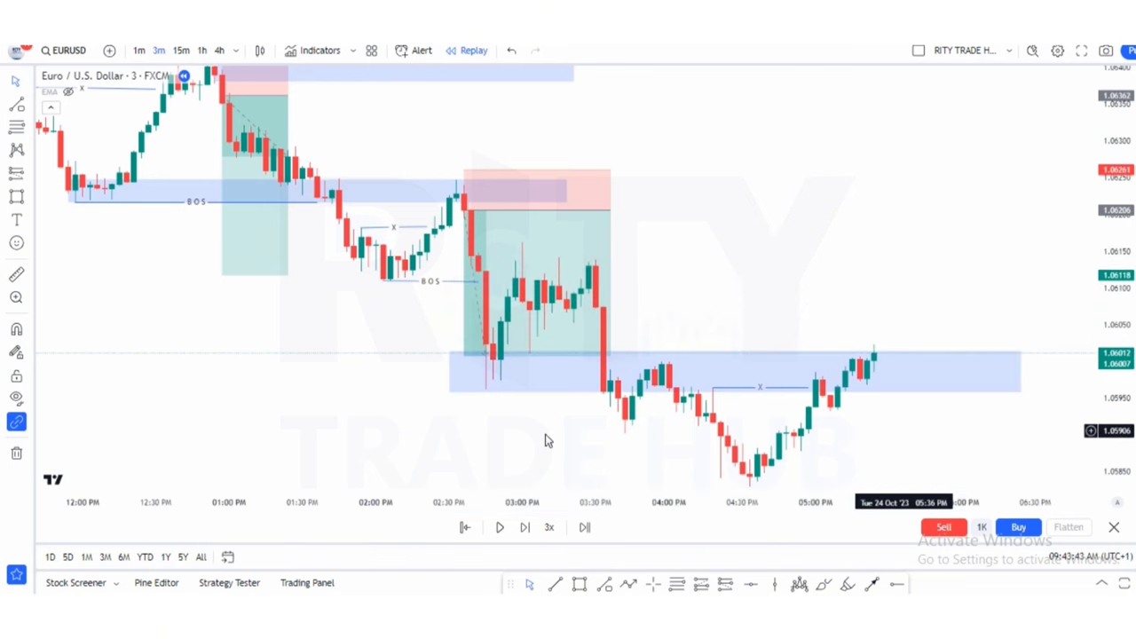
Advance the bar replay by one candle to 05:27 PM
drag(537, 434, 505, 411)
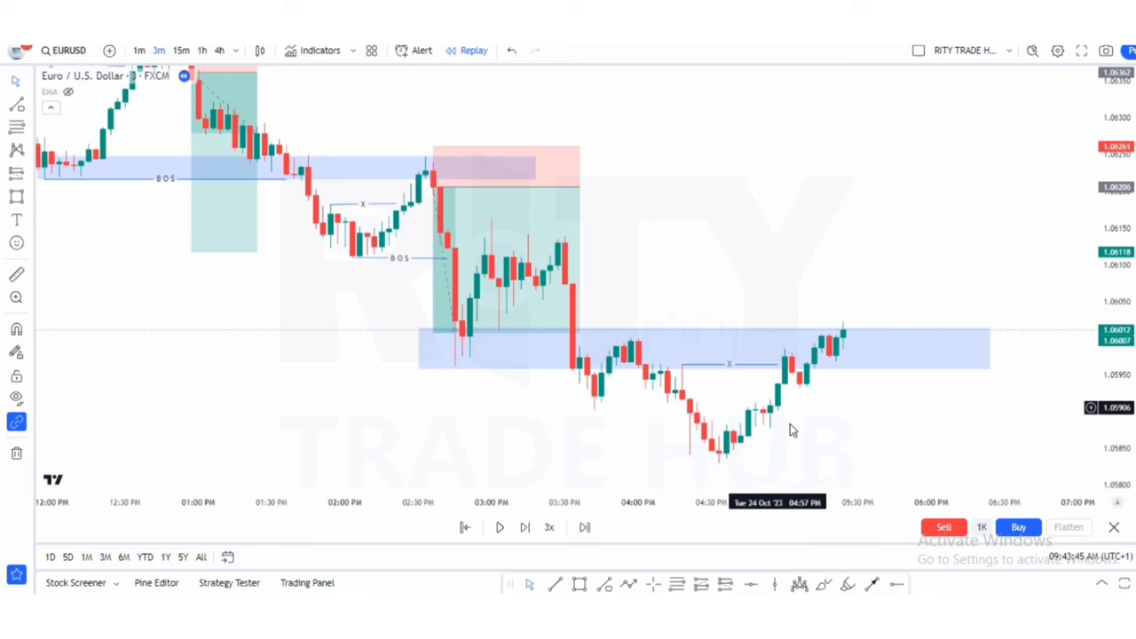
drag(790, 424, 669, 337)
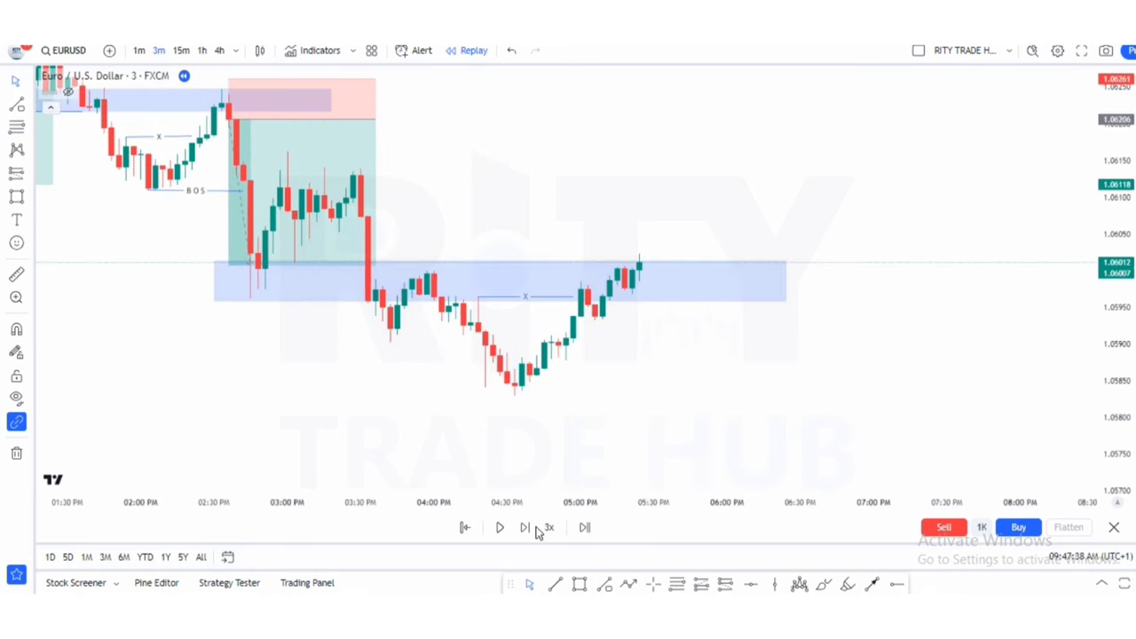
click(525, 527)
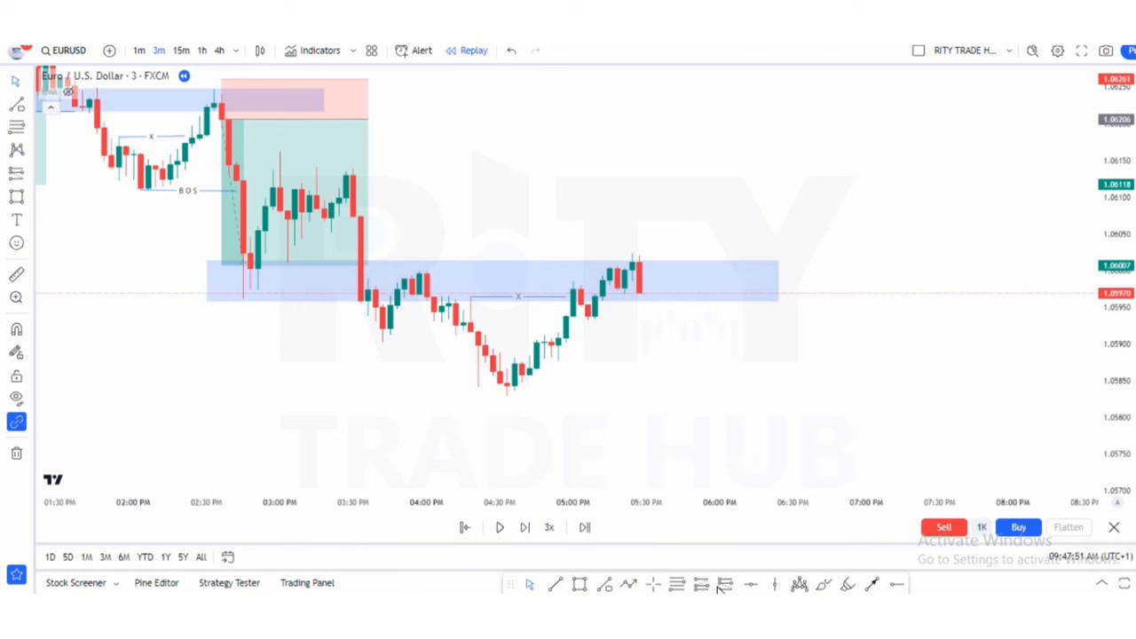
Place a short position at 1.05969 on the 05:27 PM candle with its stop at 1.06035 and target at 1.05760
click(643, 293)
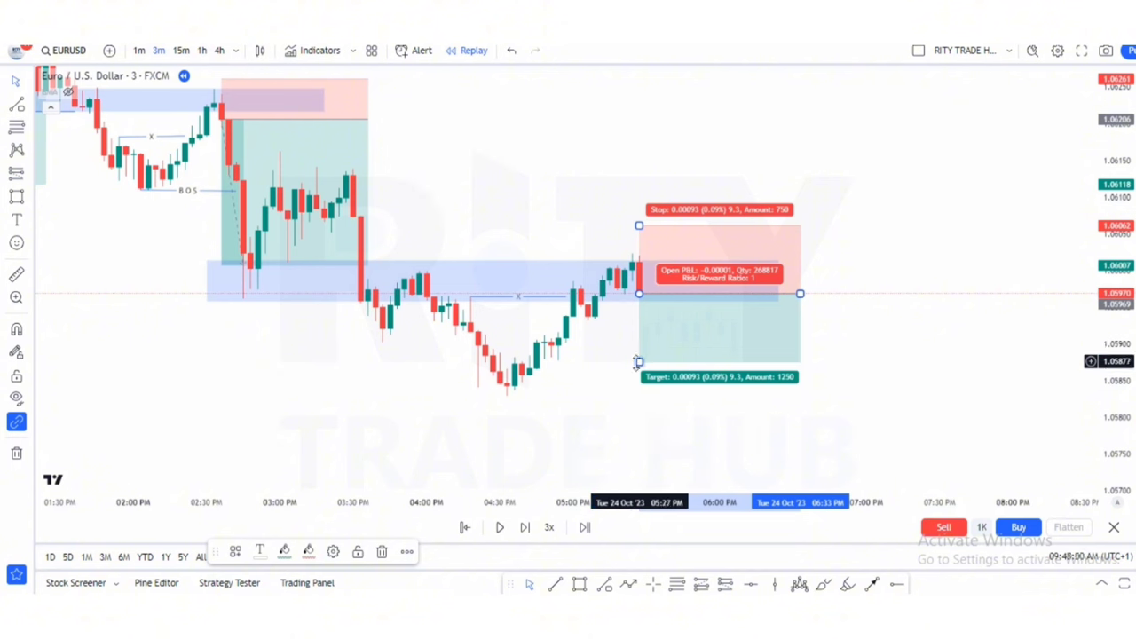
drag(639, 362, 652, 397)
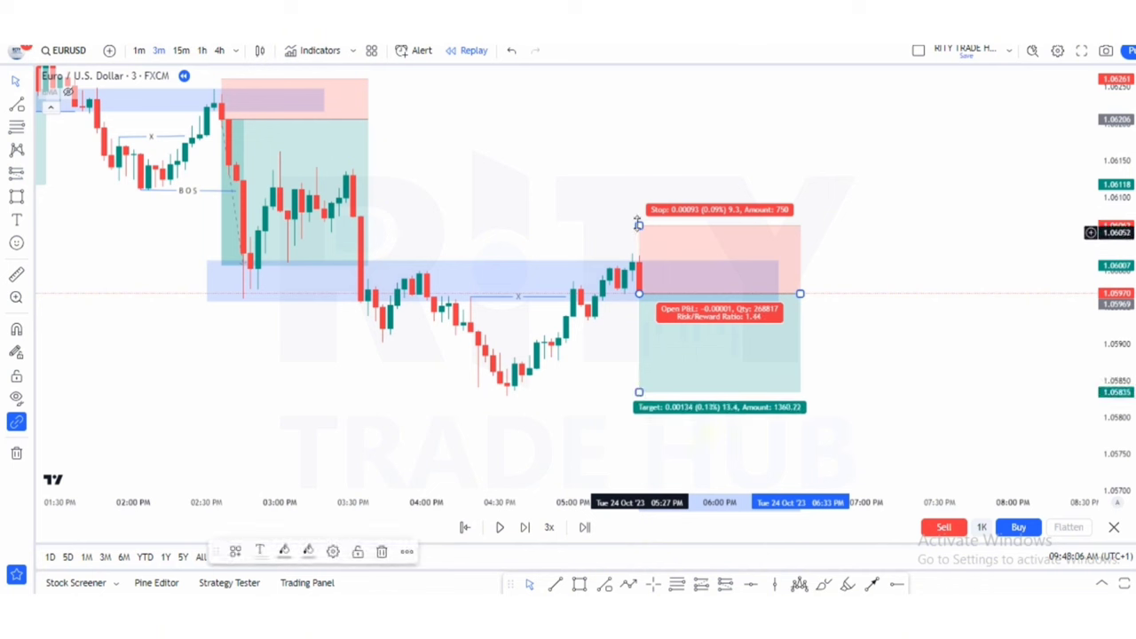
drag(637, 229, 635, 245)
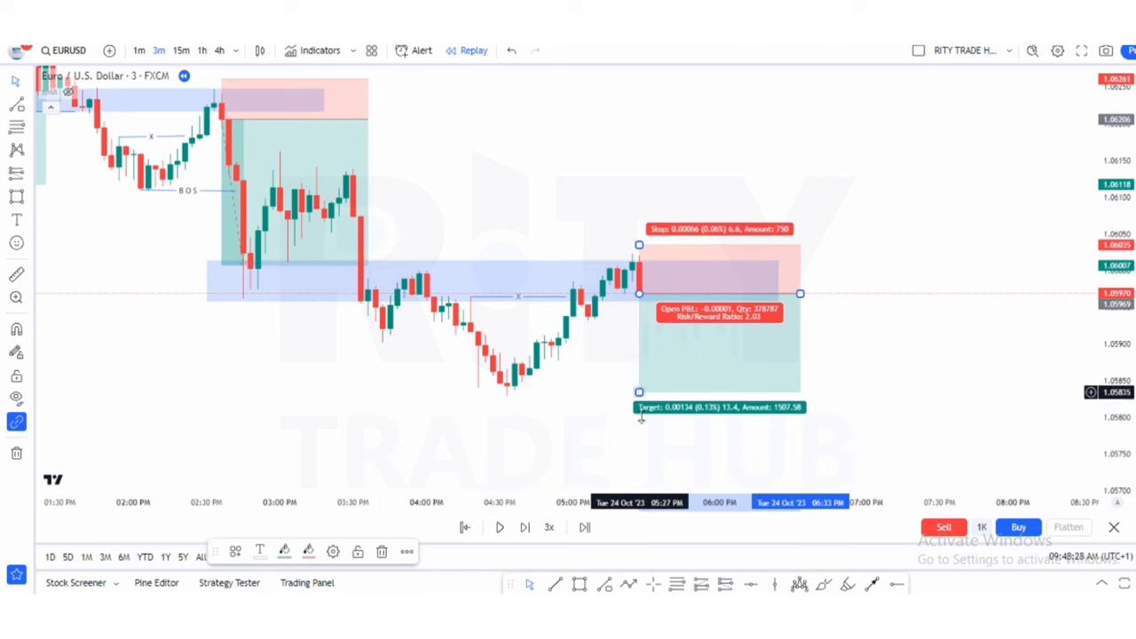
drag(640, 418, 641, 447)
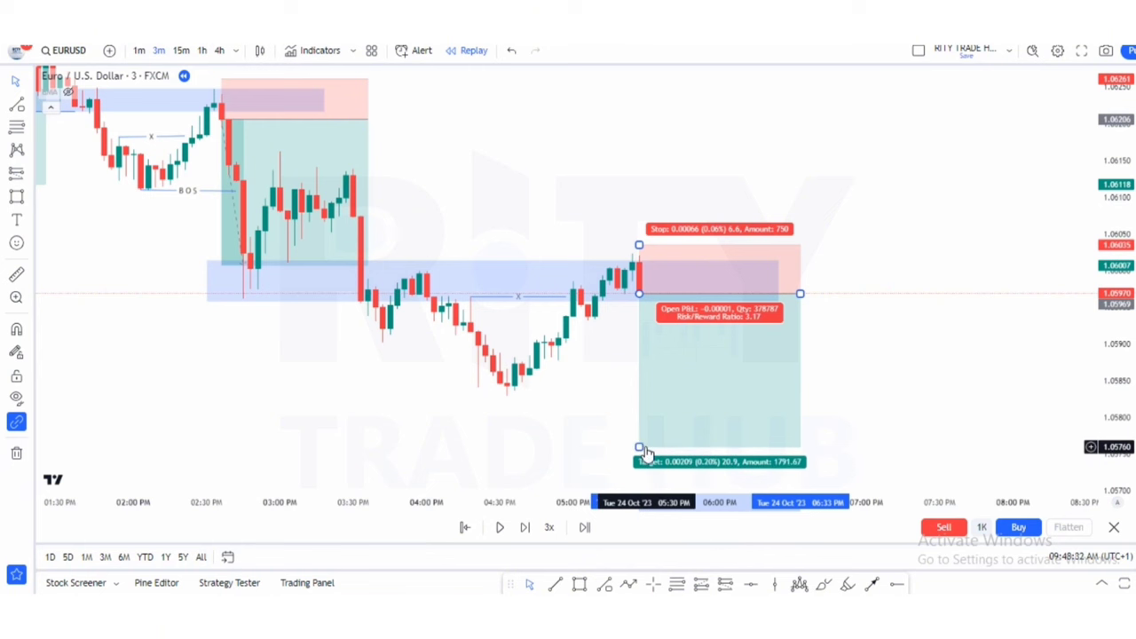
click(523, 435)
Run the bar replay at 10x speed past the new short position and pause it around 04:35 AM on 25 October
drag(532, 435, 488, 425)
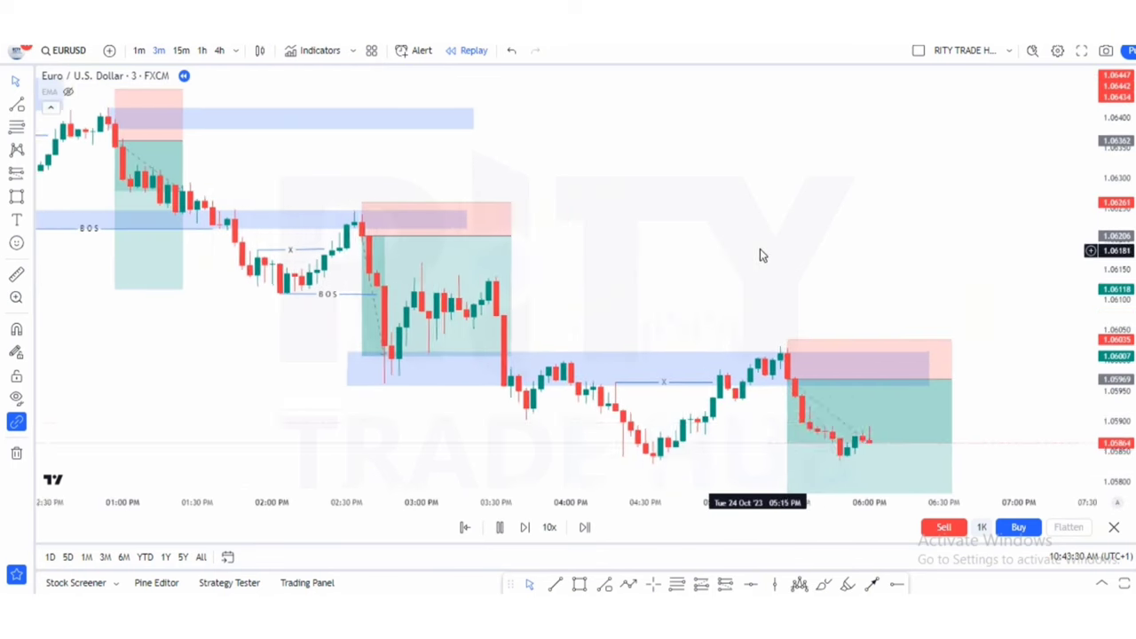
scroll(763, 249, down, 3)
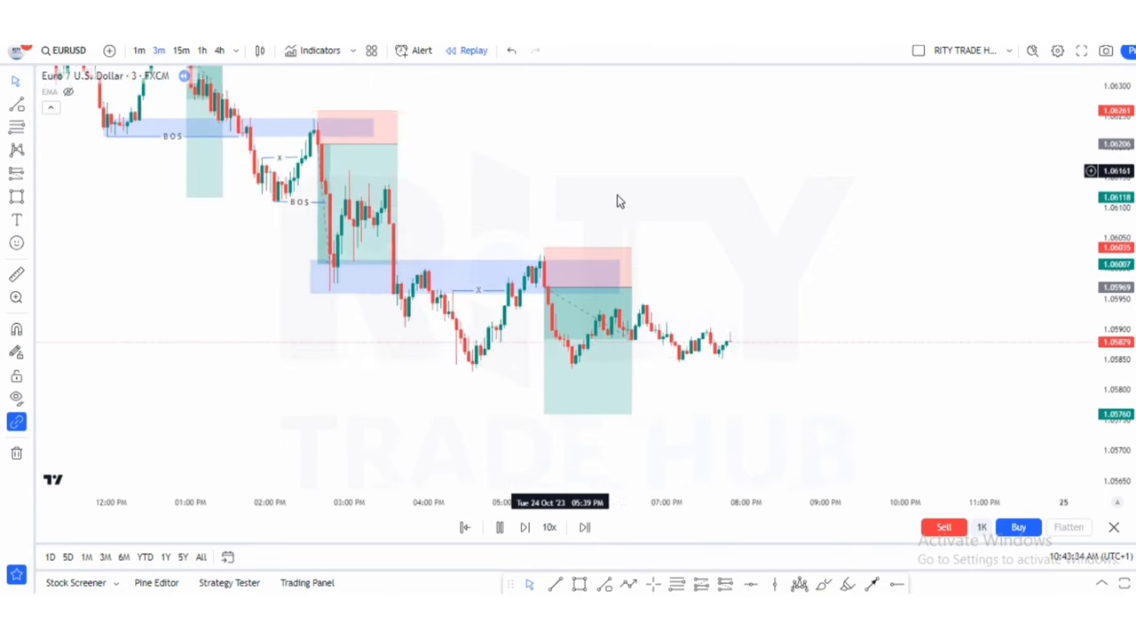
scroll(617, 194, down, 2)
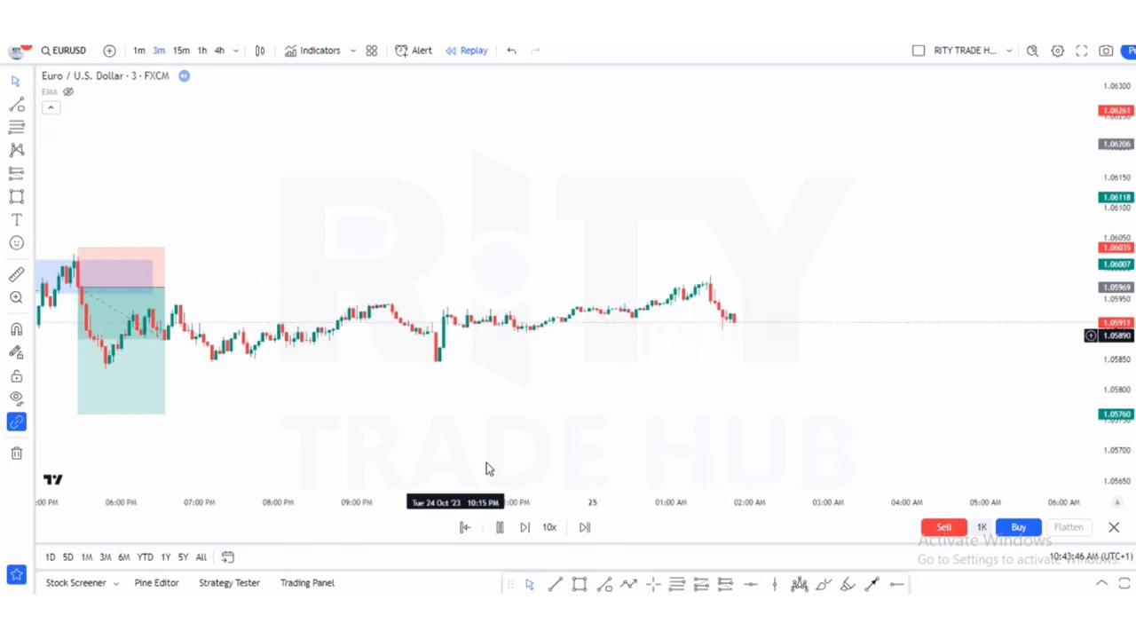
click(500, 527)
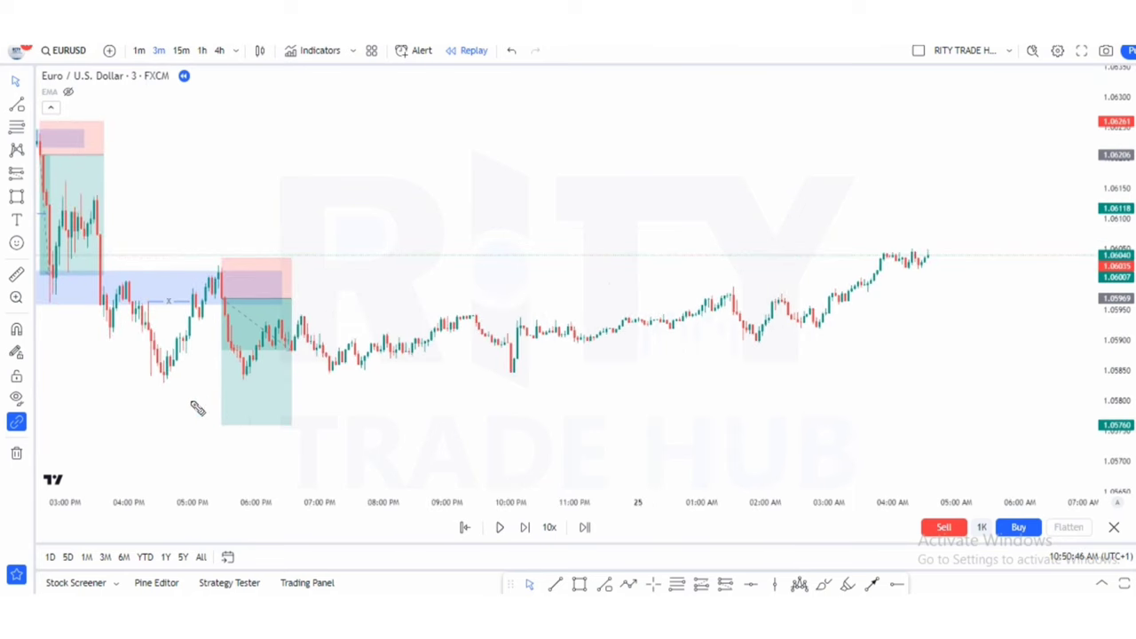
Mark the low near 1.05840, the price path up to 04:30 AM and its swing points with red freehand strokes, and clear them
drag(156, 380, 291, 380)
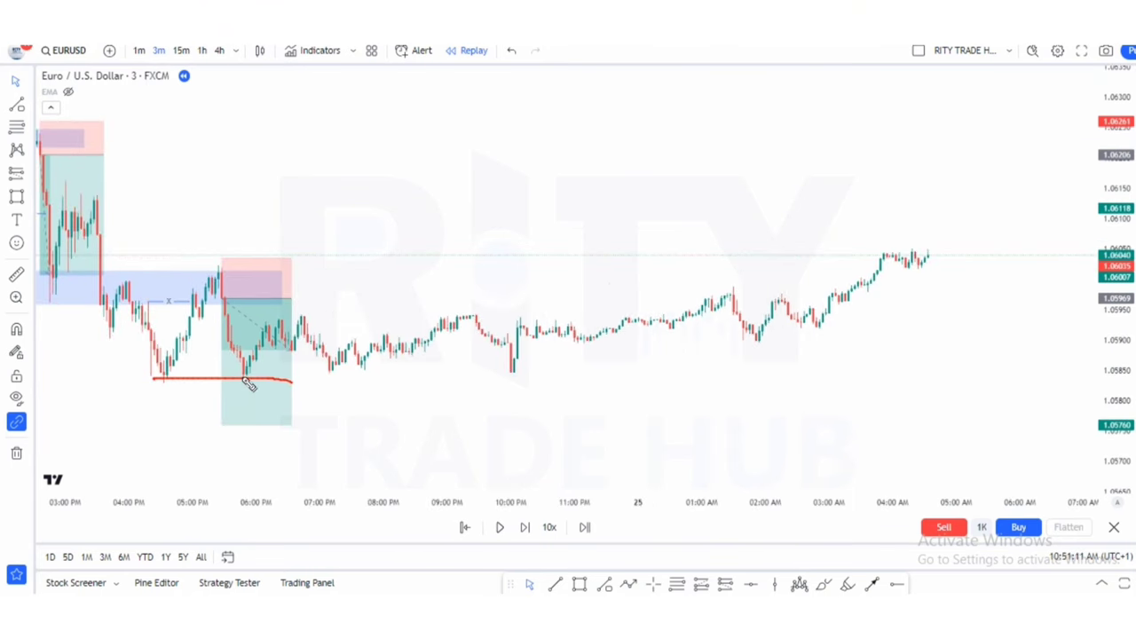
mouse_move(249, 377)
mouse_down()
mouse_move(304, 330)
mouse_move(335, 366)
mouse_move(484, 322)
mouse_move(528, 369)
mouse_move(728, 289)
mouse_move(770, 335)
mouse_move(905, 253)
mouse_move(929, 276)
mouse_up()
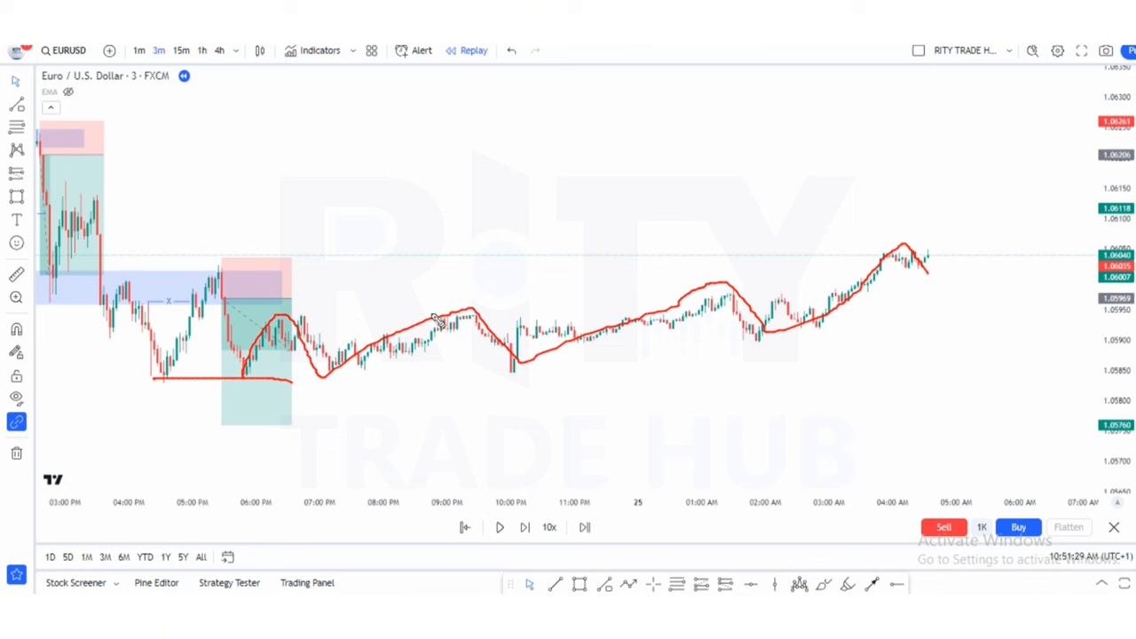
drag(467, 292, 492, 287)
drag(551, 400, 571, 393)
drag(701, 265, 736, 264)
drag(764, 356, 781, 354)
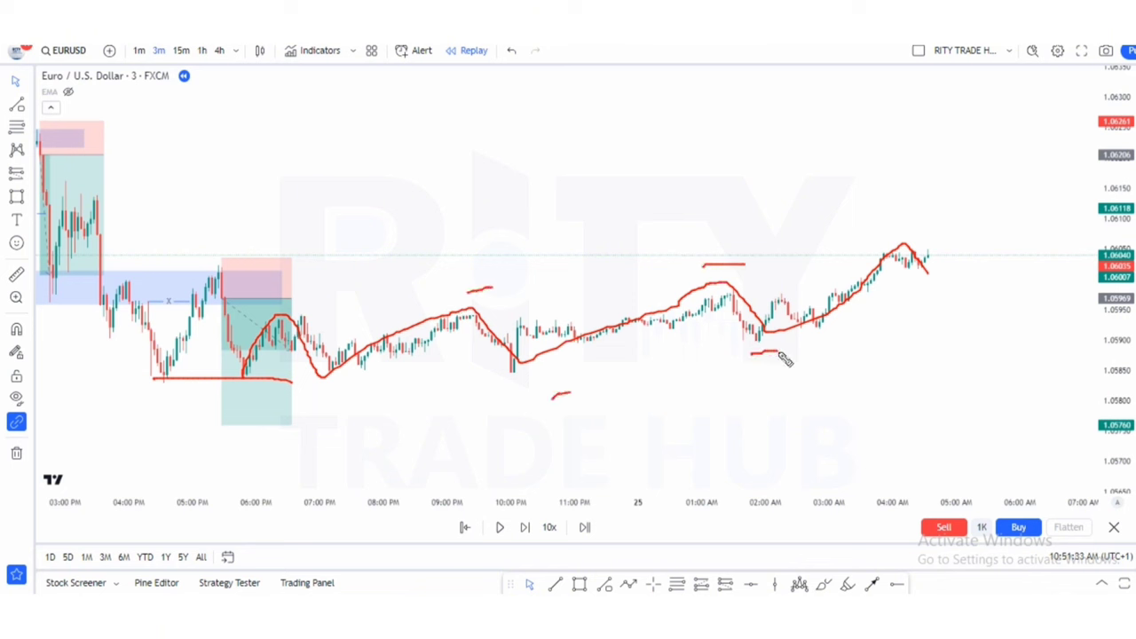
key(ctrl+alt+h)
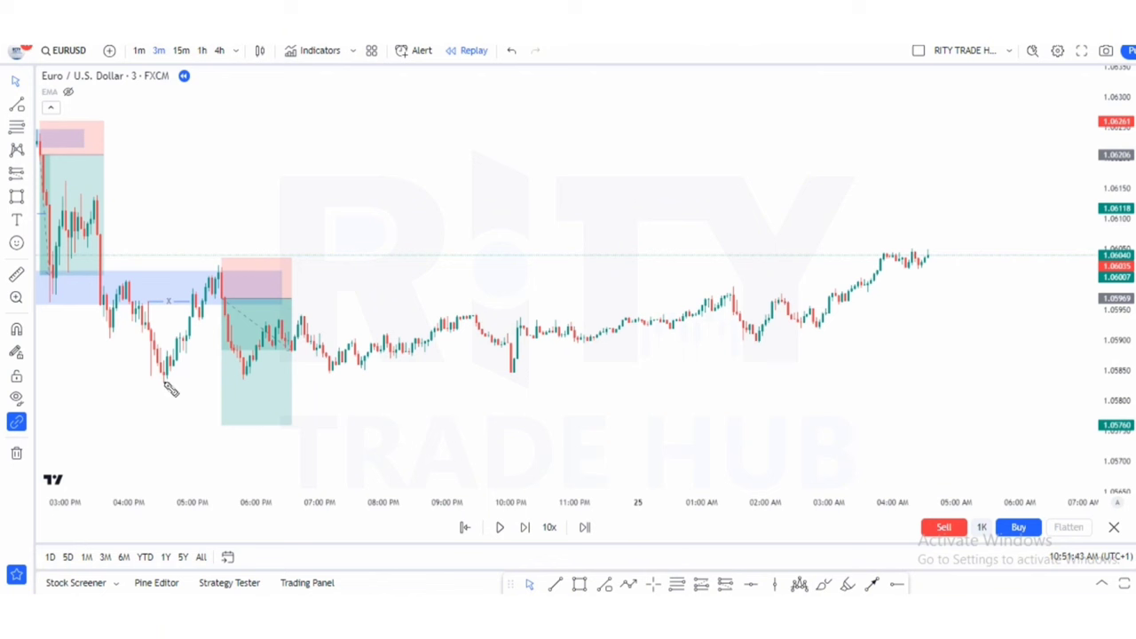
Sketch red freehand levels at the 04:35 PM low and 05:24 PM high with the swing and expected drop below the low, and clear them
drag(165, 381, 271, 384)
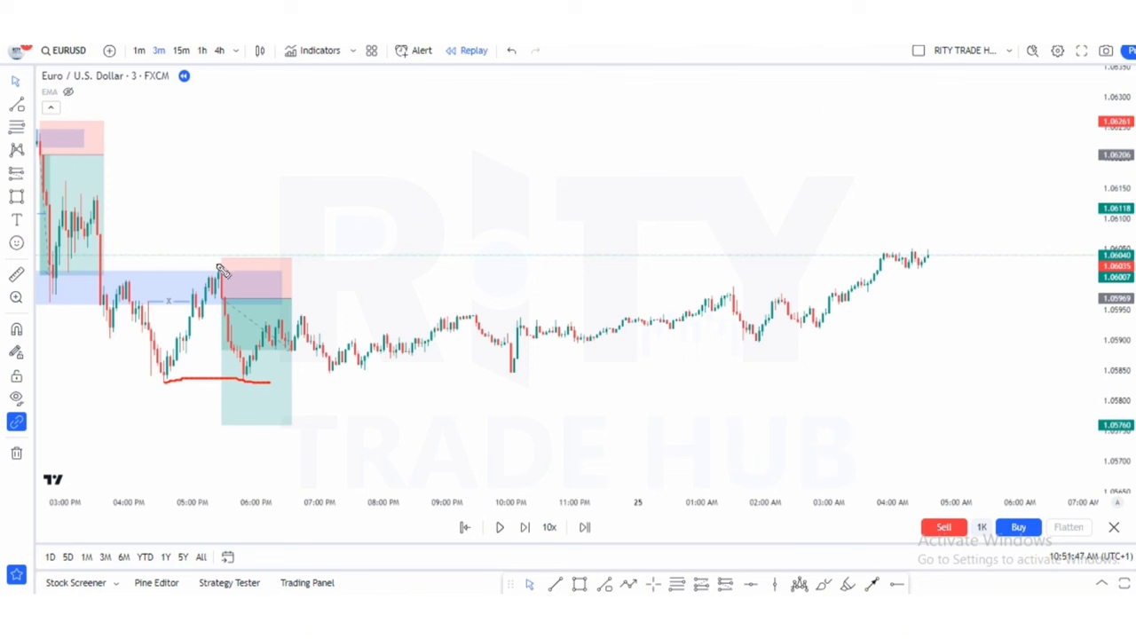
drag(222, 271, 345, 269)
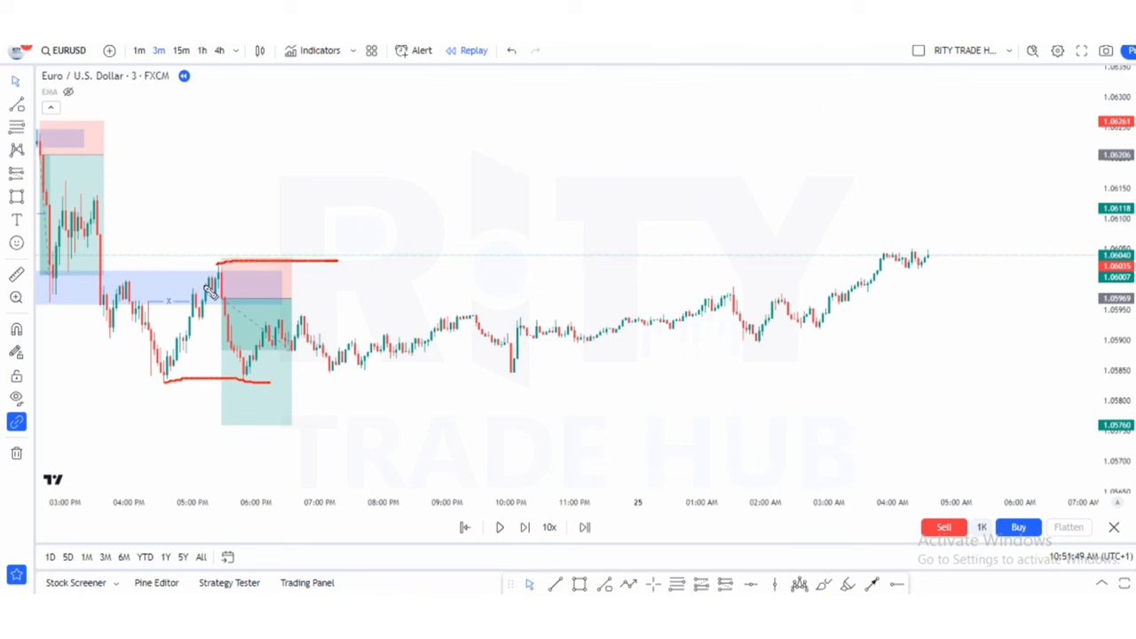
drag(224, 277, 284, 441)
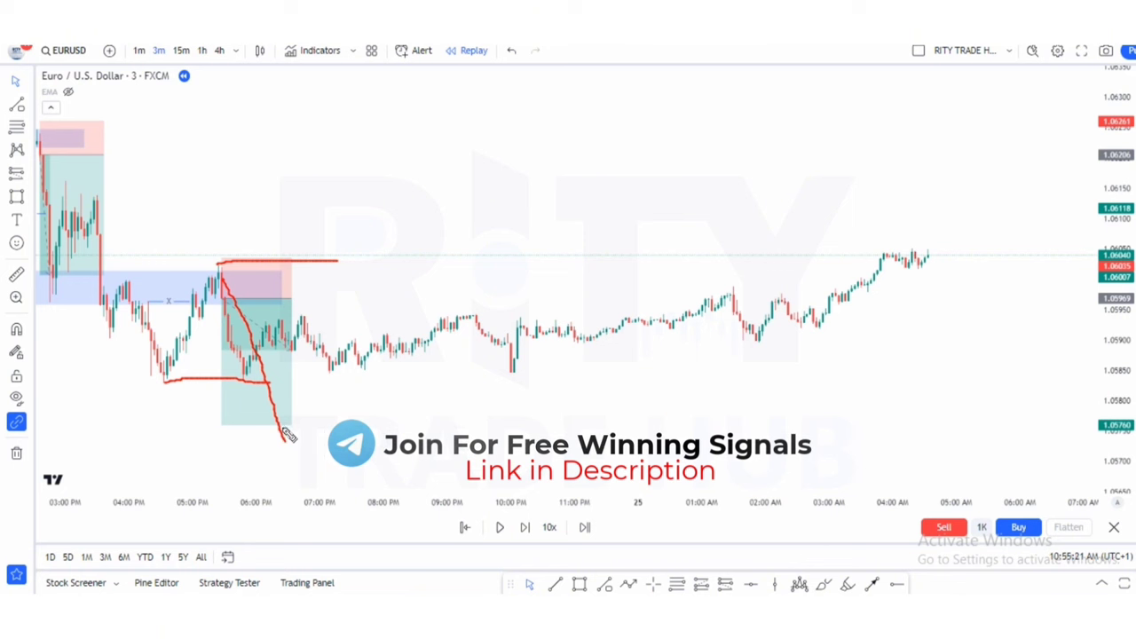
mouse_move(217, 265)
mouse_down()
mouse_move(269, 256)
mouse_move(337, 268)
mouse_up()
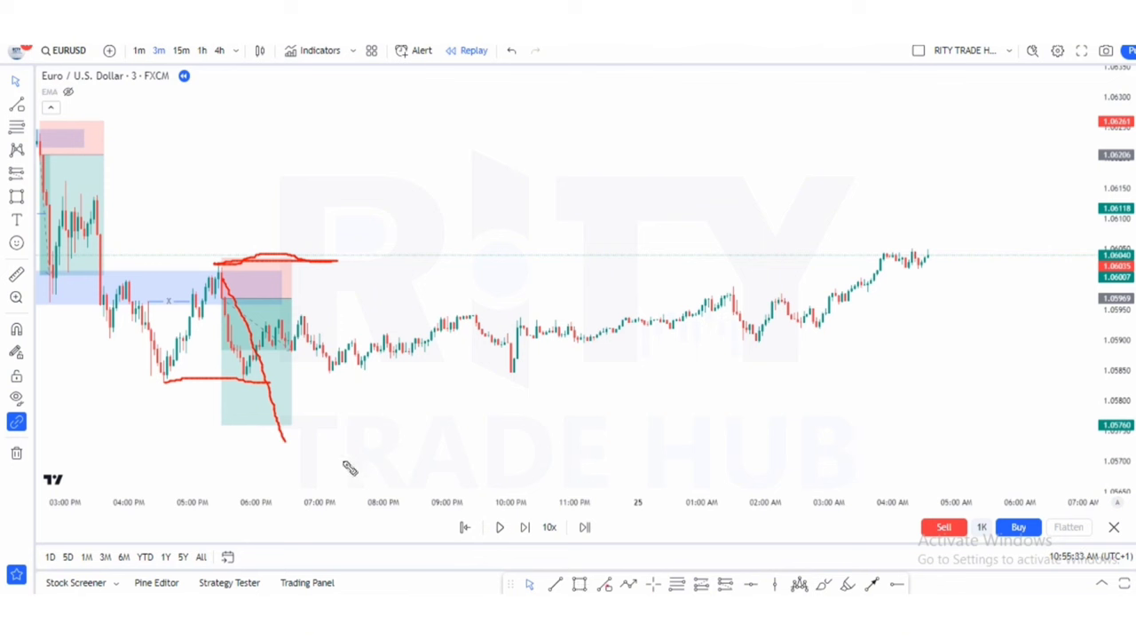
mouse_move(65, 197)
mouse_down()
mouse_move(171, 381)
mouse_move(223, 272)
mouse_up()
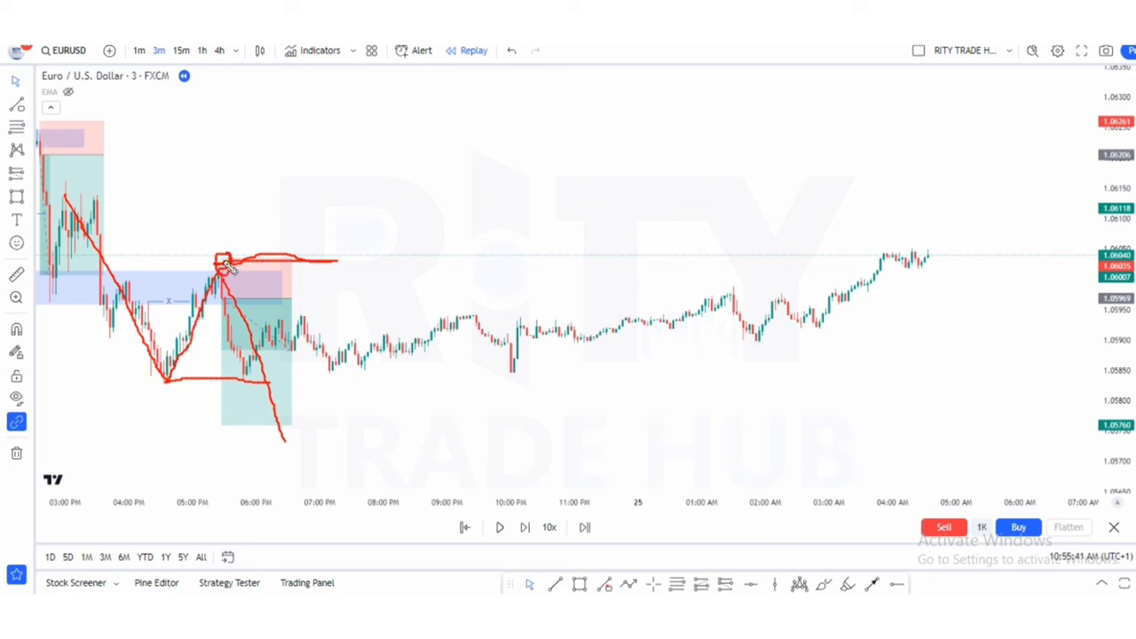
drag(233, 293, 282, 442)
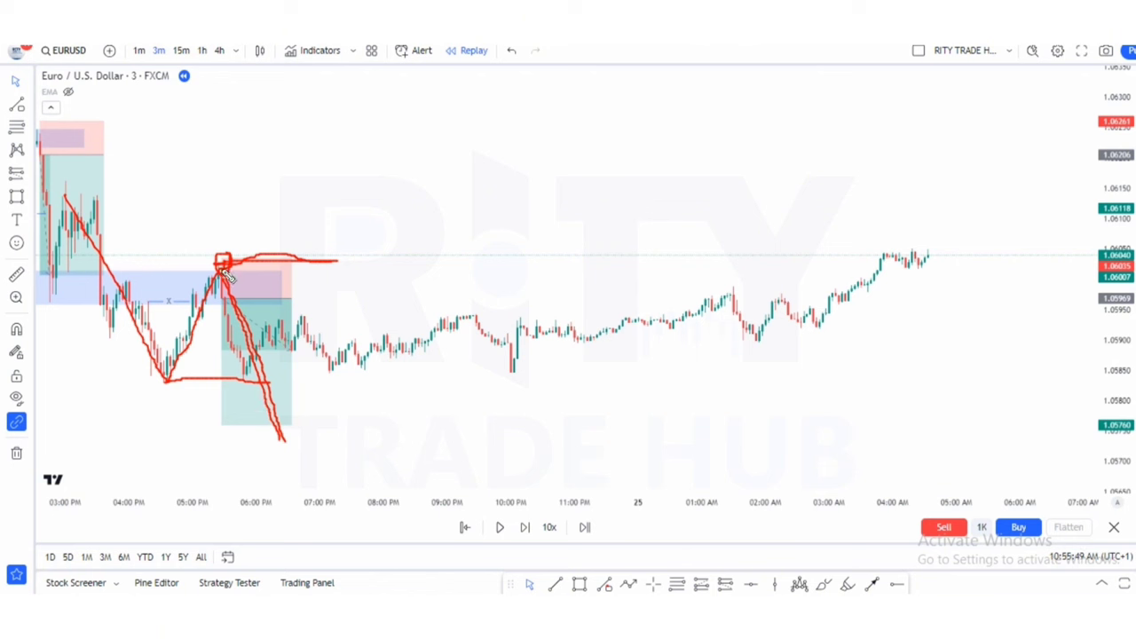
key(e)
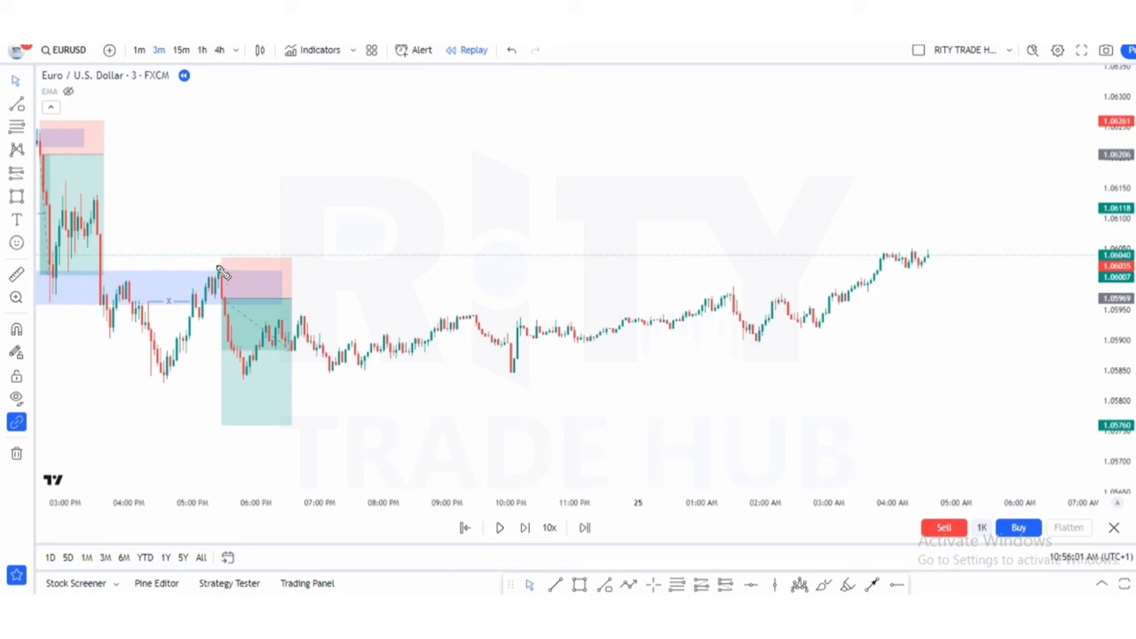
Mark the 05:24 PM high with a red freehand stroke, clear it, and draw a line from about 1.06022 there to 03:42 AM
drag(217, 266, 783, 256)
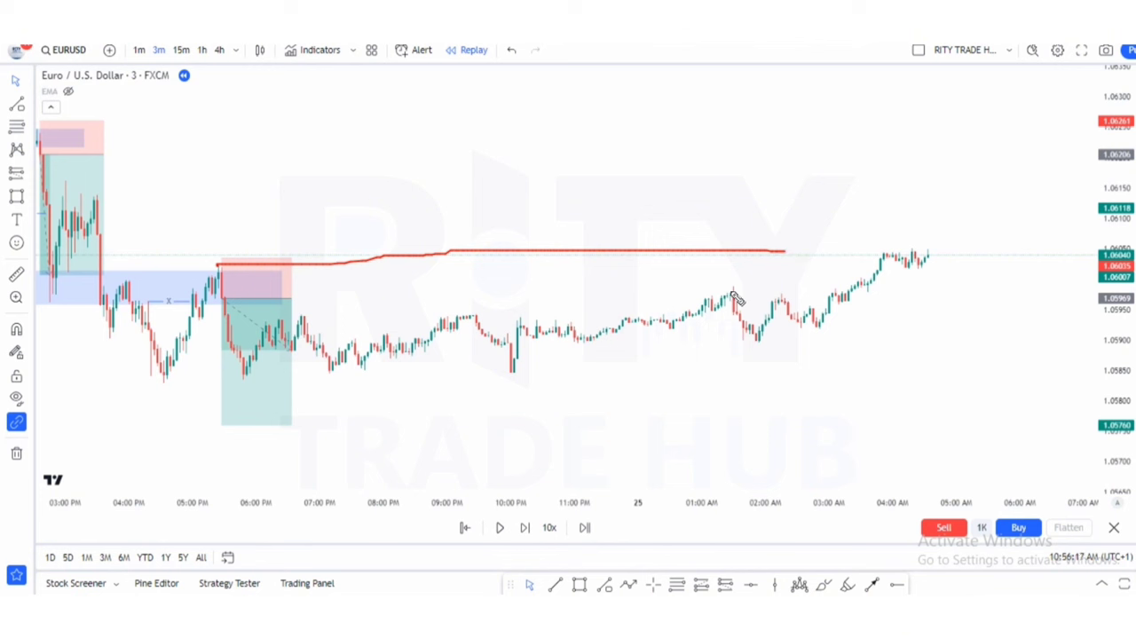
key(ctrl+z)
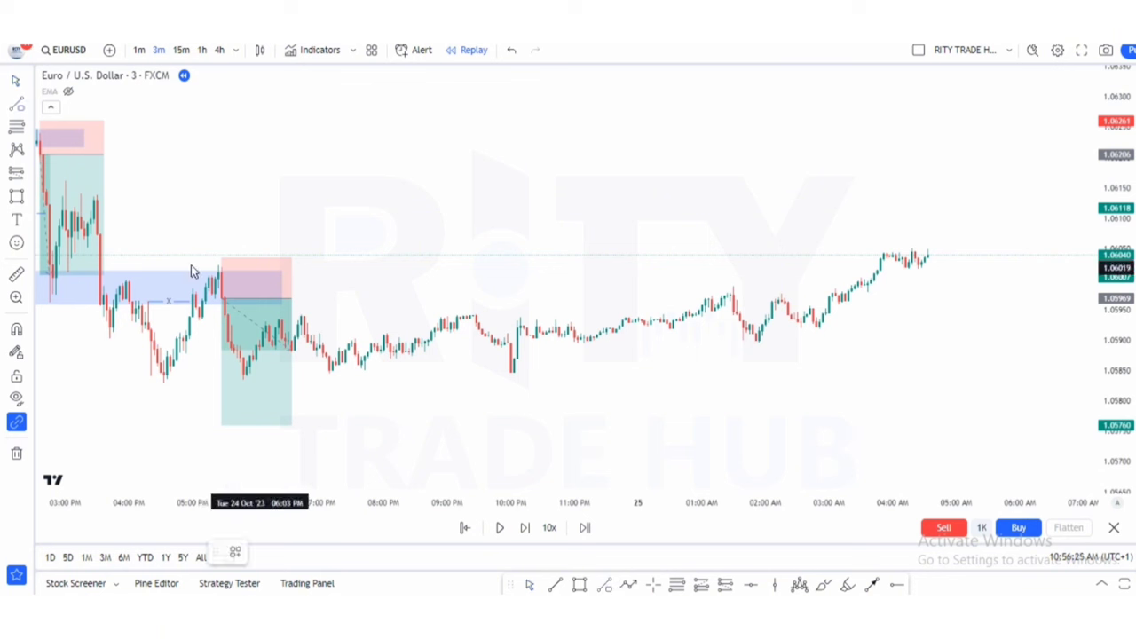
click(874, 262)
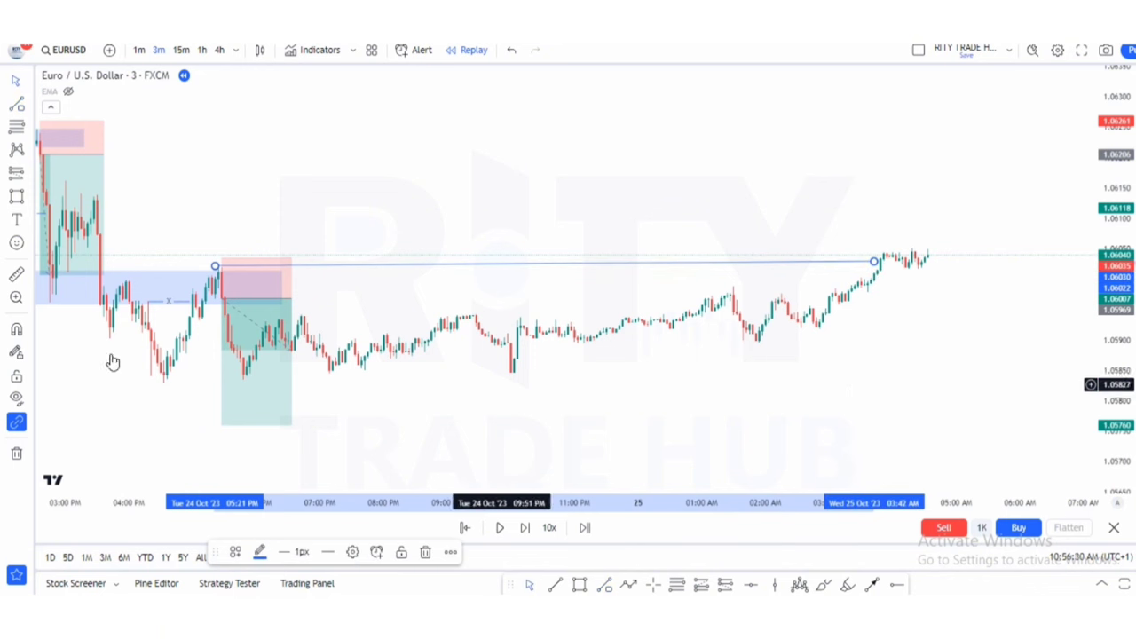
Draw a second line from the 02:30 PM high at 1.06247 across to about midnight on 25 October
scroll(456, 261, down, 2)
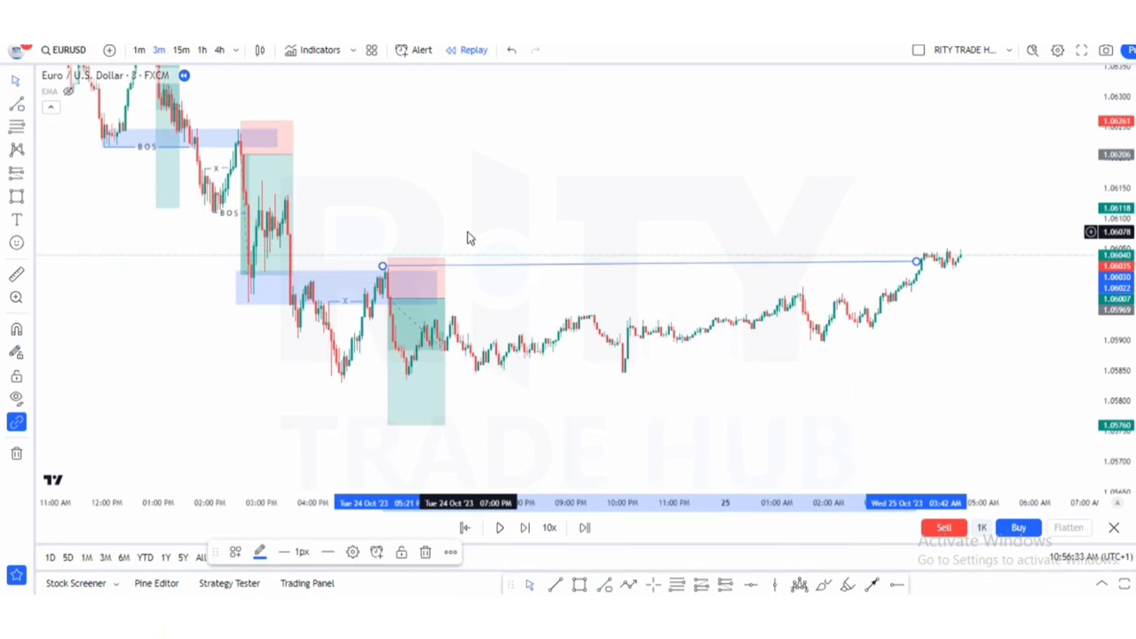
drag(563, 266, 515, 284)
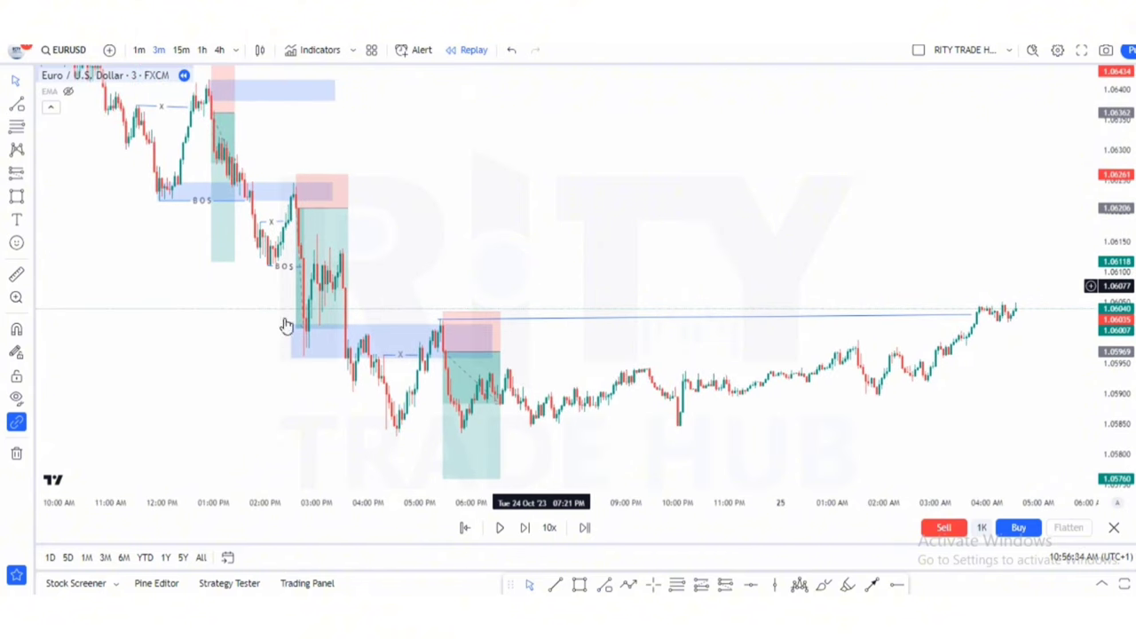
scroll(580, 249, up, 2)
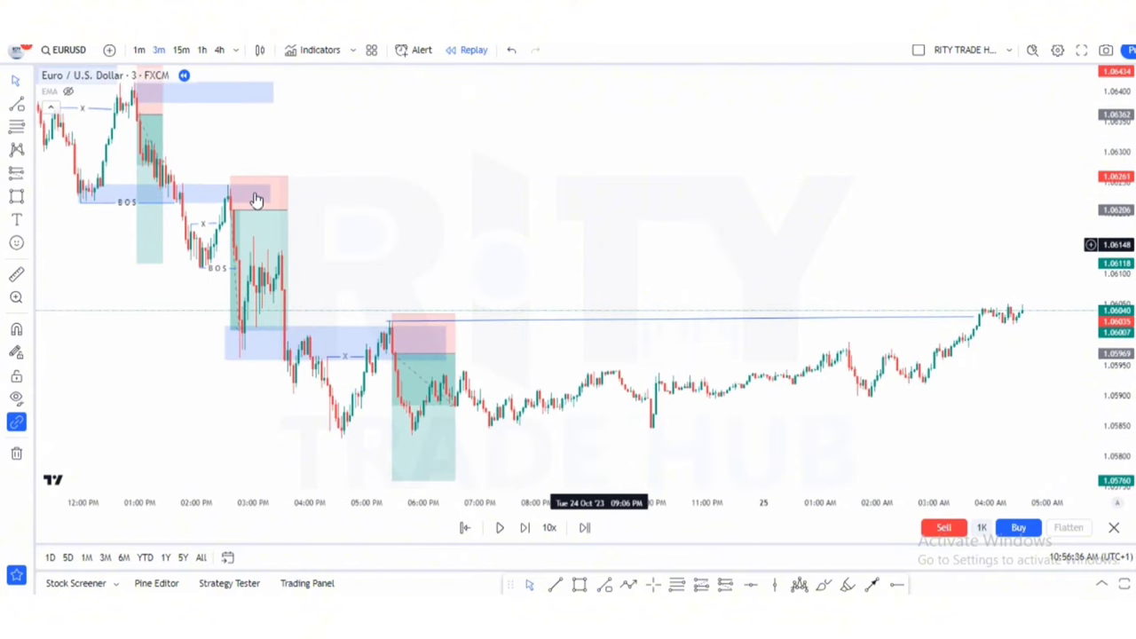
scroll(844, 248, up, 1)
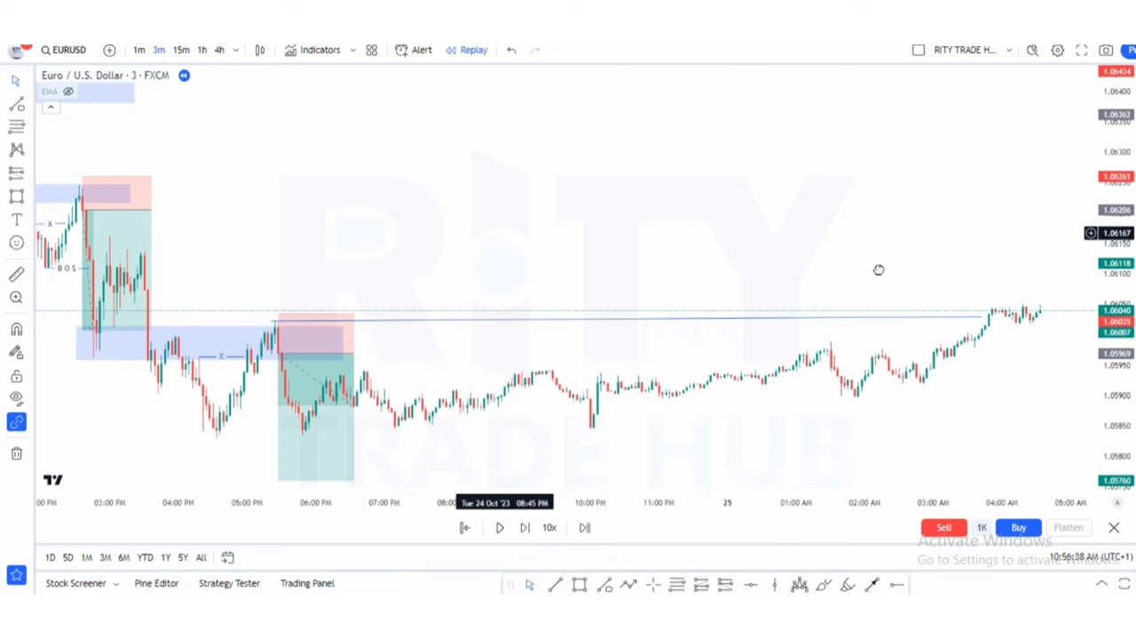
drag(458, 253, 837, 276)
scroll(735, 289, up, 1)
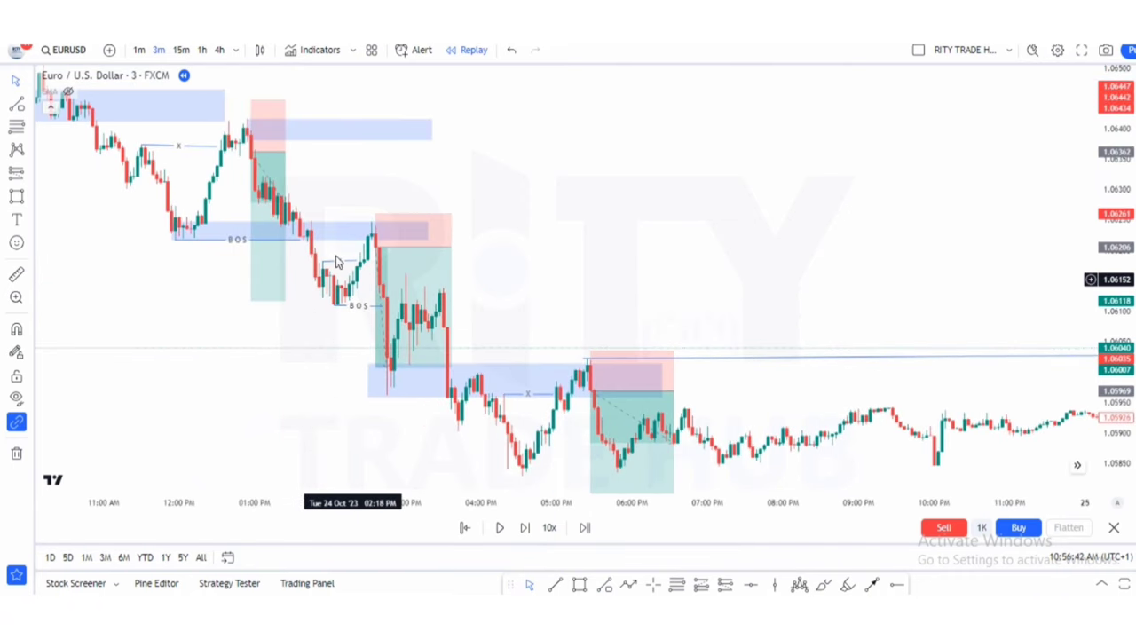
click(393, 349)
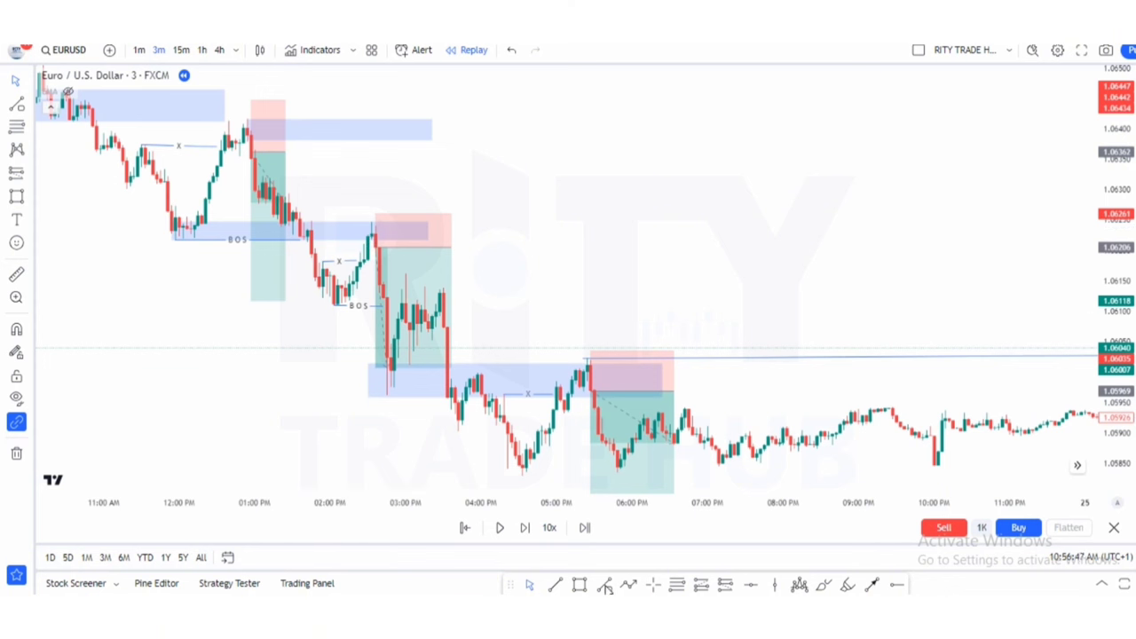
click(606, 586)
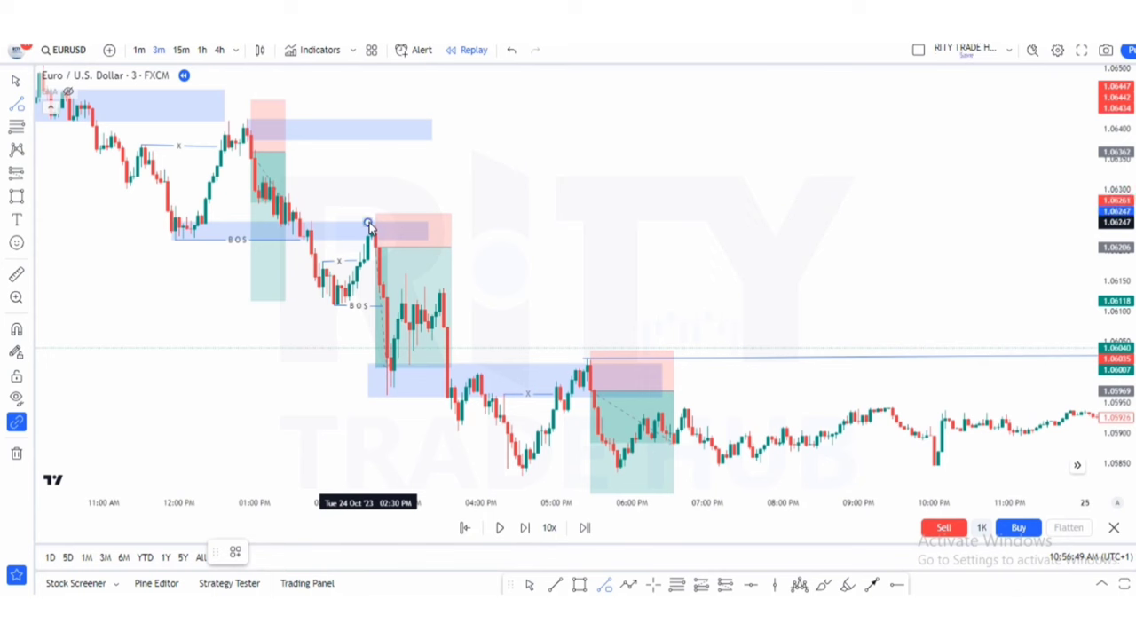
click(369, 223)
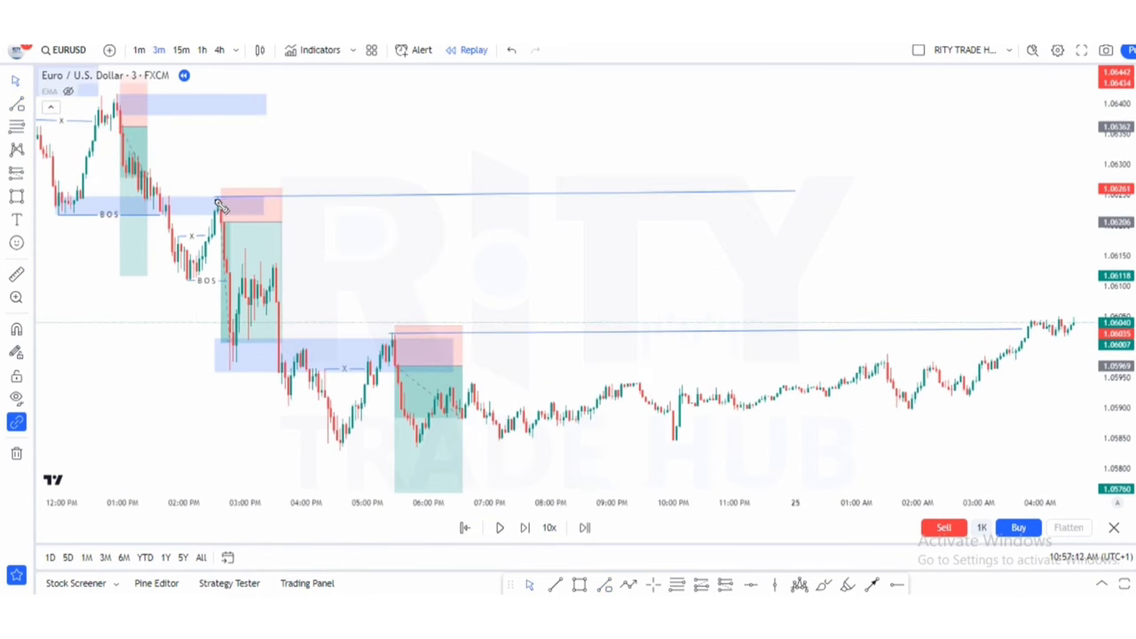
Sketch red freehand swings from the 02:33 PM high, the level under the 04:35 PM low and marks at the earlier lows, and clear them
mouse_move(219, 198)
mouse_down()
mouse_move(281, 293)
mouse_move(363, 377)
mouse_move(464, 235)
mouse_move(595, 329)
mouse_up()
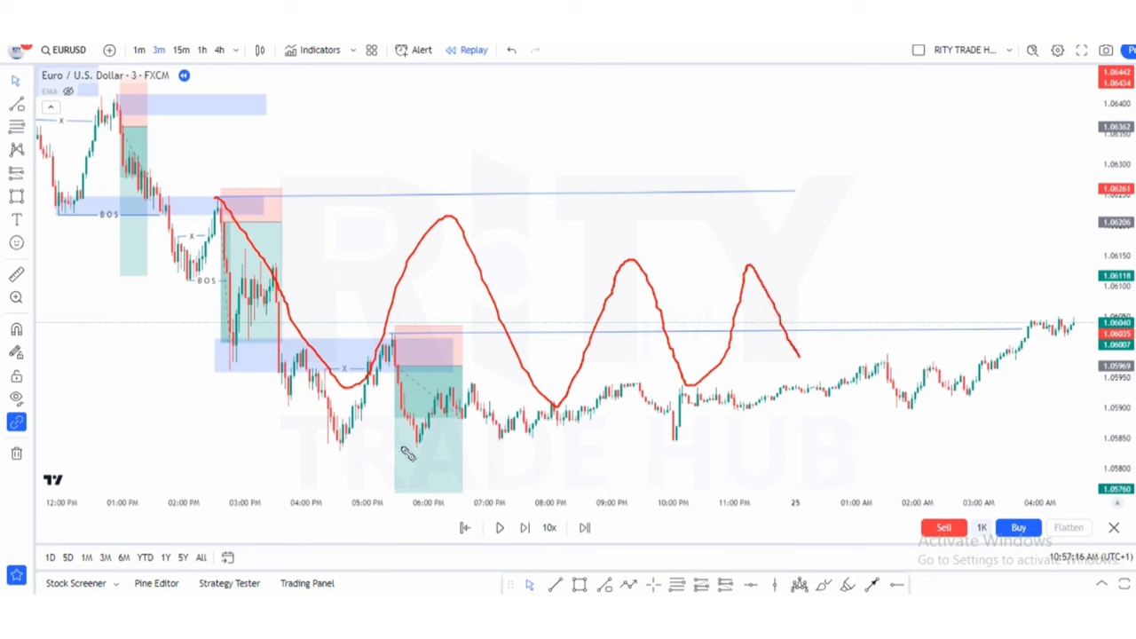
drag(341, 451, 761, 471)
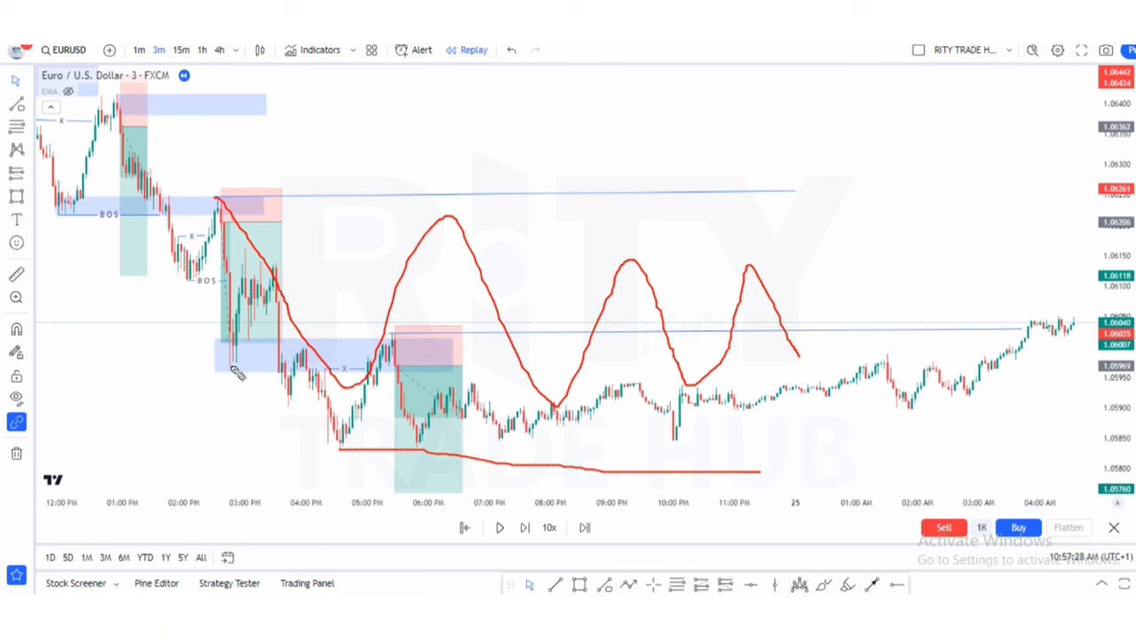
drag(233, 366, 275, 366)
drag(289, 405, 317, 404)
click(562, 454)
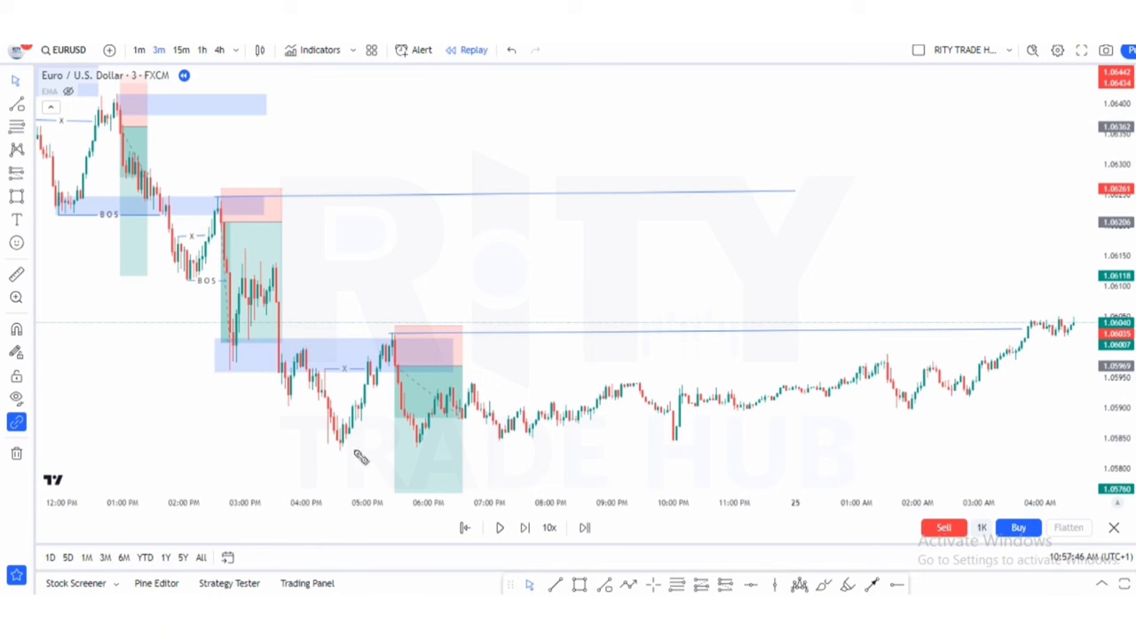
Sketch red freehand range boundaries at the 04:35 PM low and 02:33 PM high with a stroke between them, and clear them
drag(341, 446, 612, 458)
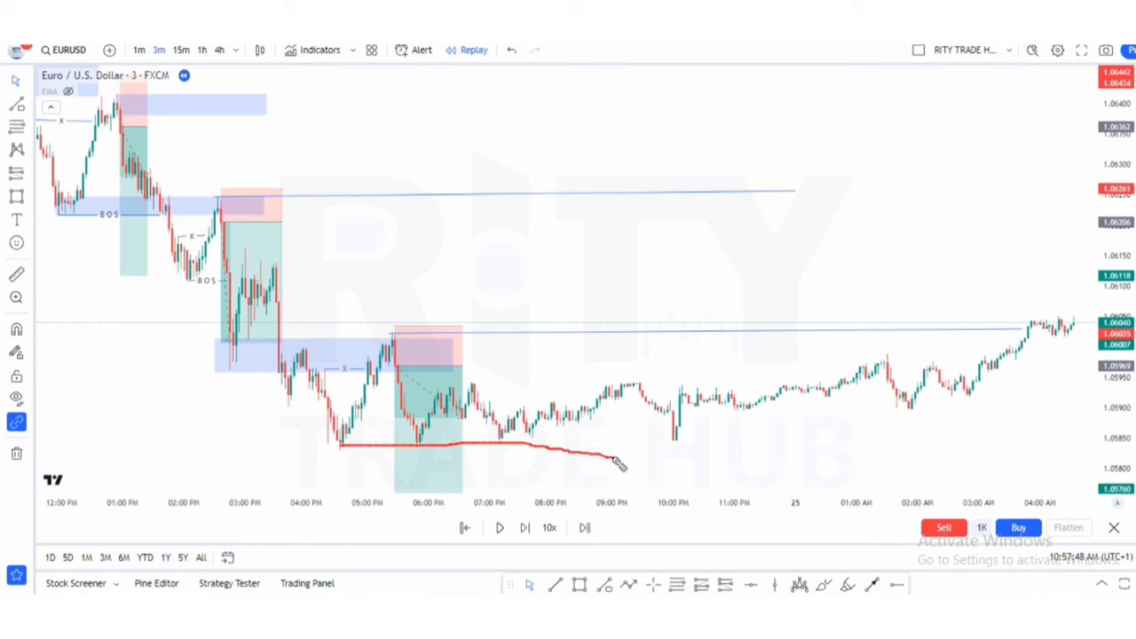
mouse_move(220, 197)
mouse_down()
mouse_move(554, 213)
mouse_move(701, 196)
mouse_up()
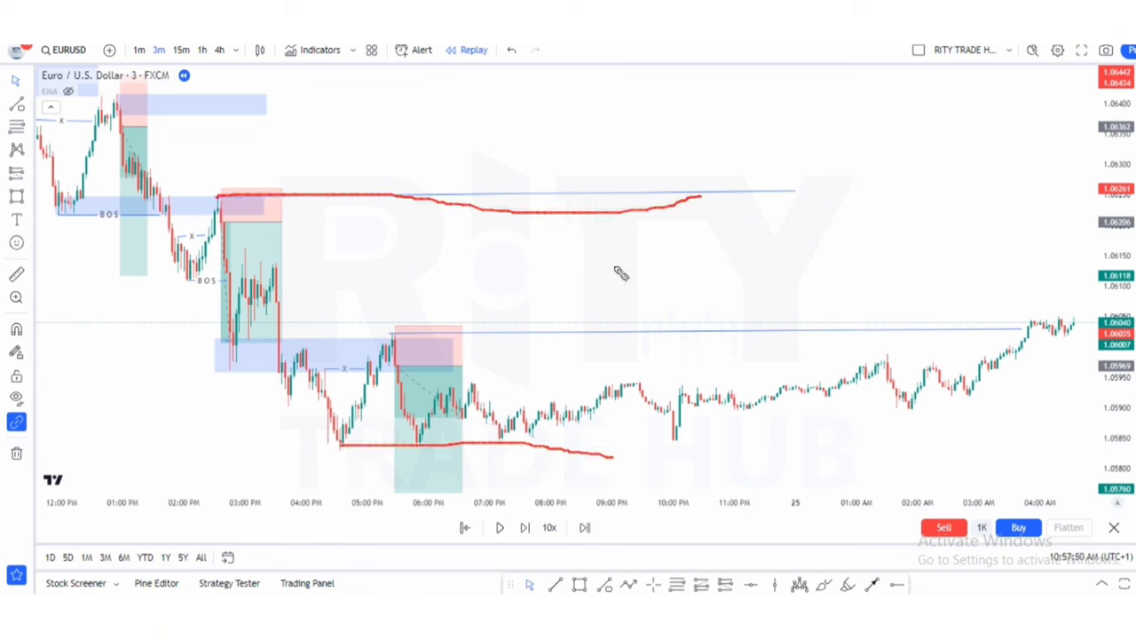
mouse_move(313, 373)
mouse_down()
mouse_move(435, 399)
mouse_move(545, 384)
mouse_move(670, 413)
mouse_up()
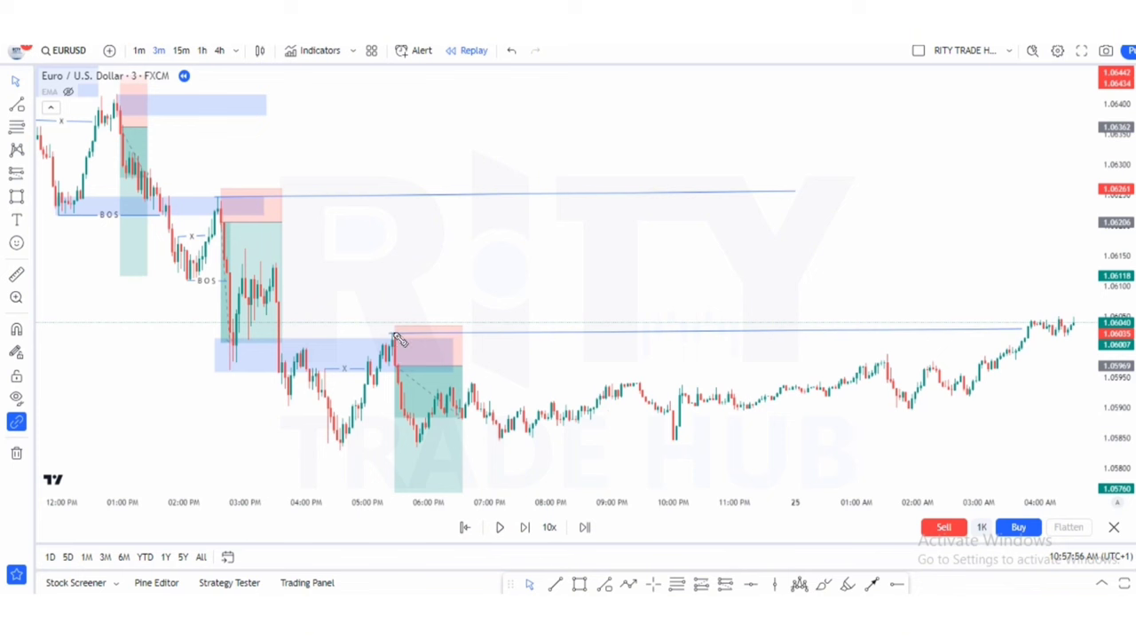
Sketch red freehand range levels, swings above the 05:24 PM high and the supply area up to the 02:33 PM high, and clear them
drag(337, 447, 741, 461)
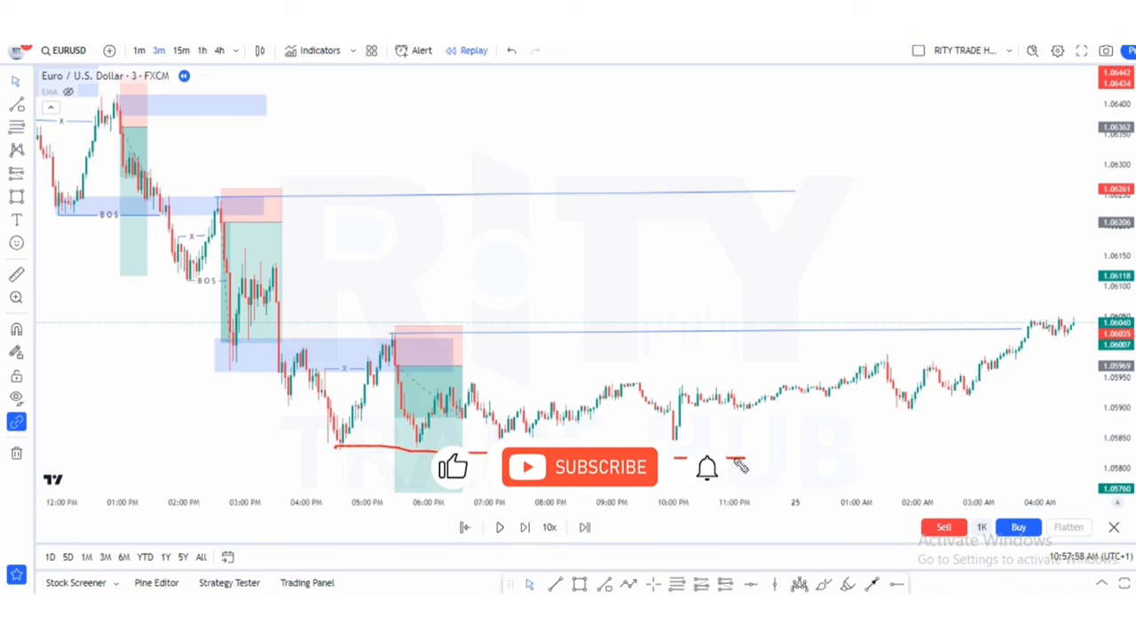
drag(264, 197, 582, 197)
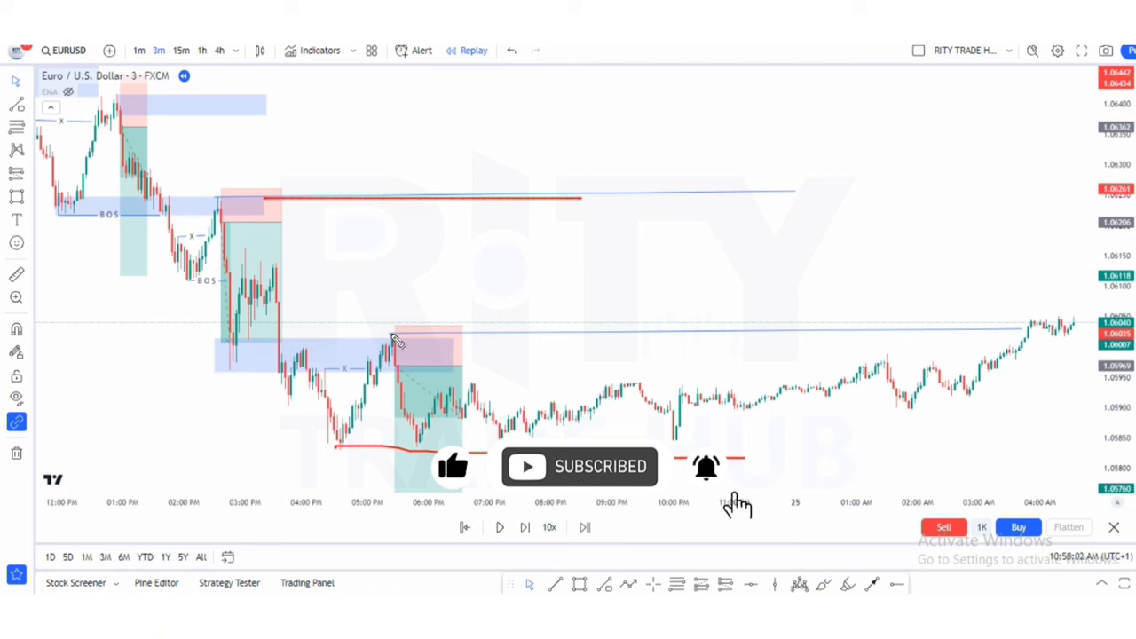
mouse_move(397, 342)
mouse_down()
mouse_move(428, 449)
mouse_move(392, 336)
mouse_move(957, 330)
mouse_move(981, 318)
mouse_up()
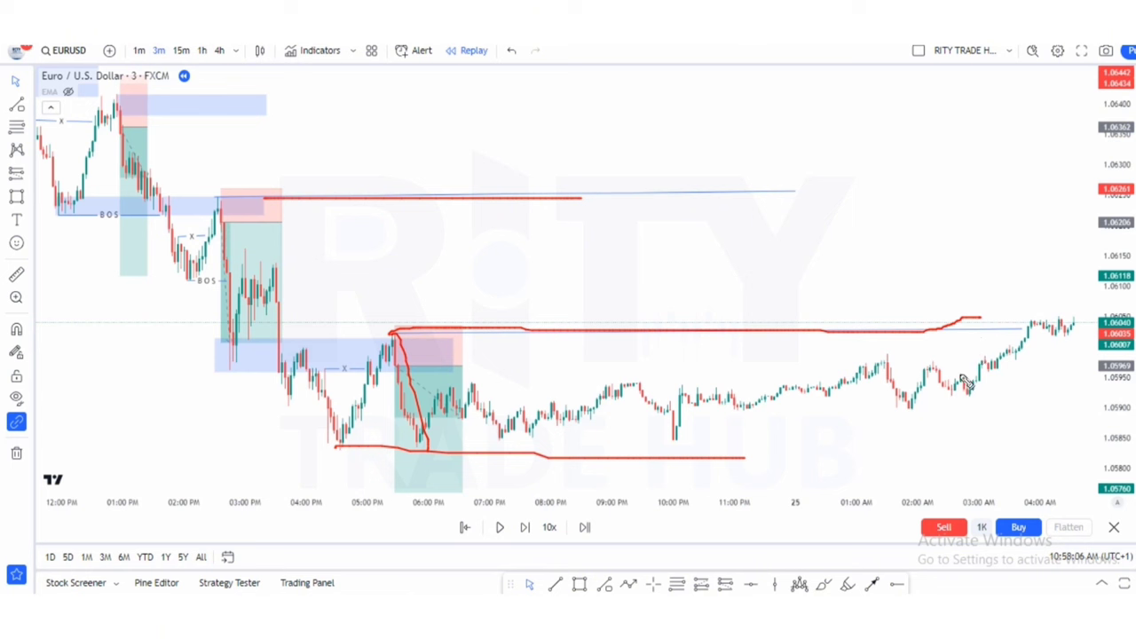
mouse_move(957, 374)
mouse_down()
mouse_move(971, 313)
mouse_move(1017, 341)
mouse_move(1045, 280)
mouse_move(1080, 333)
mouse_move(1086, 262)
mouse_move(1095, 310)
mouse_up()
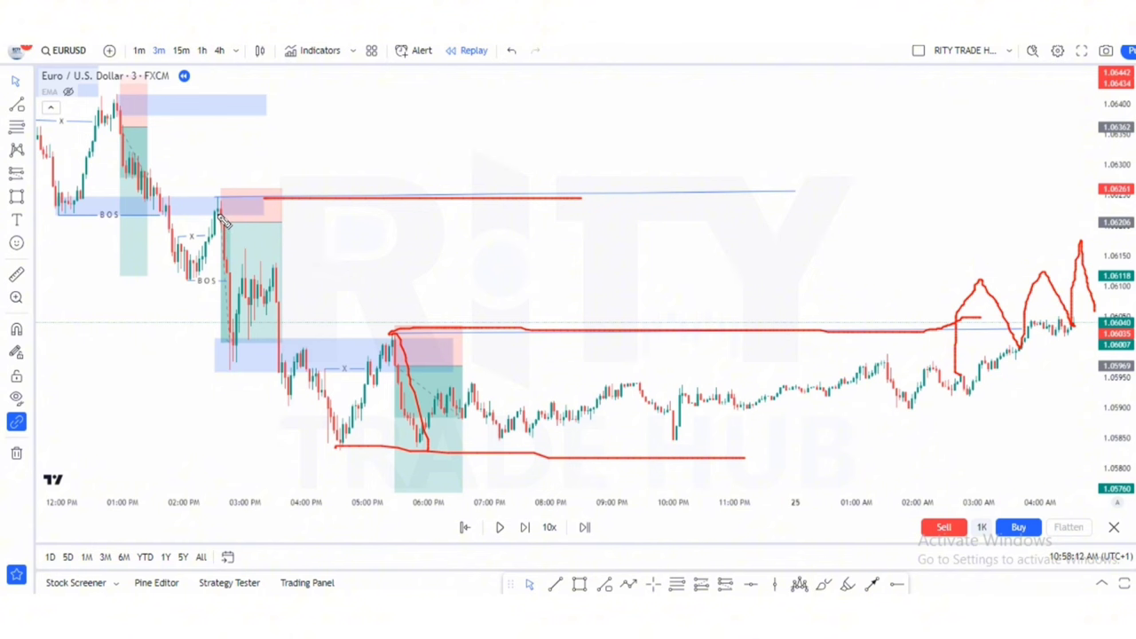
mouse_move(222, 218)
mouse_down()
mouse_move(900, 222)
mouse_move(1072, 210)
mouse_up()
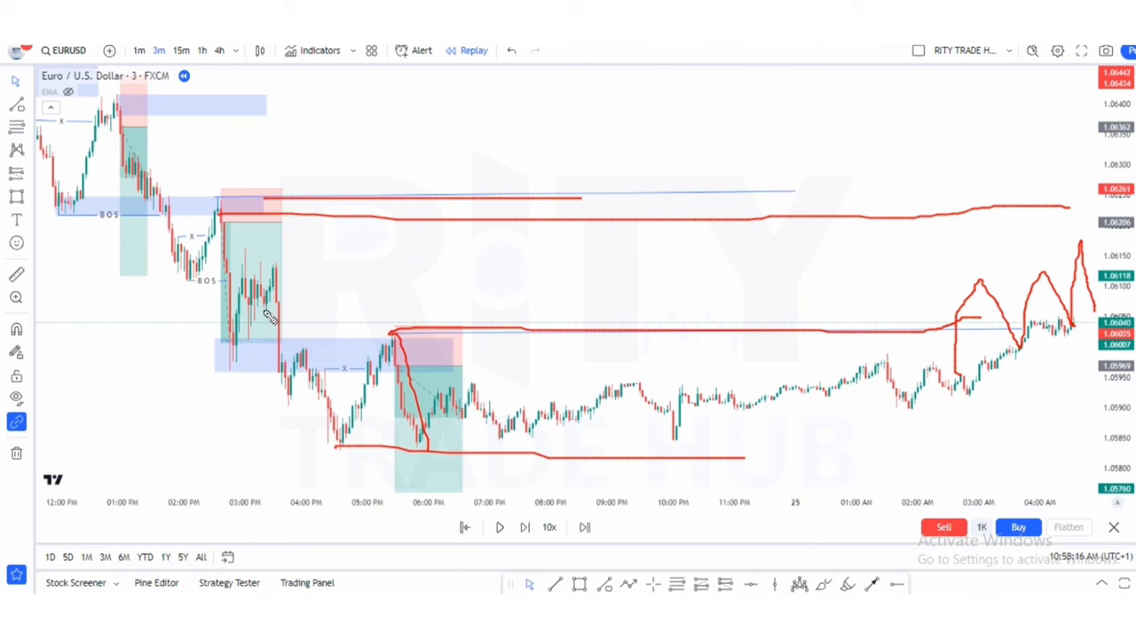
mouse_move(266, 312)
mouse_down()
mouse_move(754, 315)
mouse_move(1039, 300)
mouse_move(1102, 258)
mouse_move(1038, 217)
mouse_move(897, 209)
mouse_up()
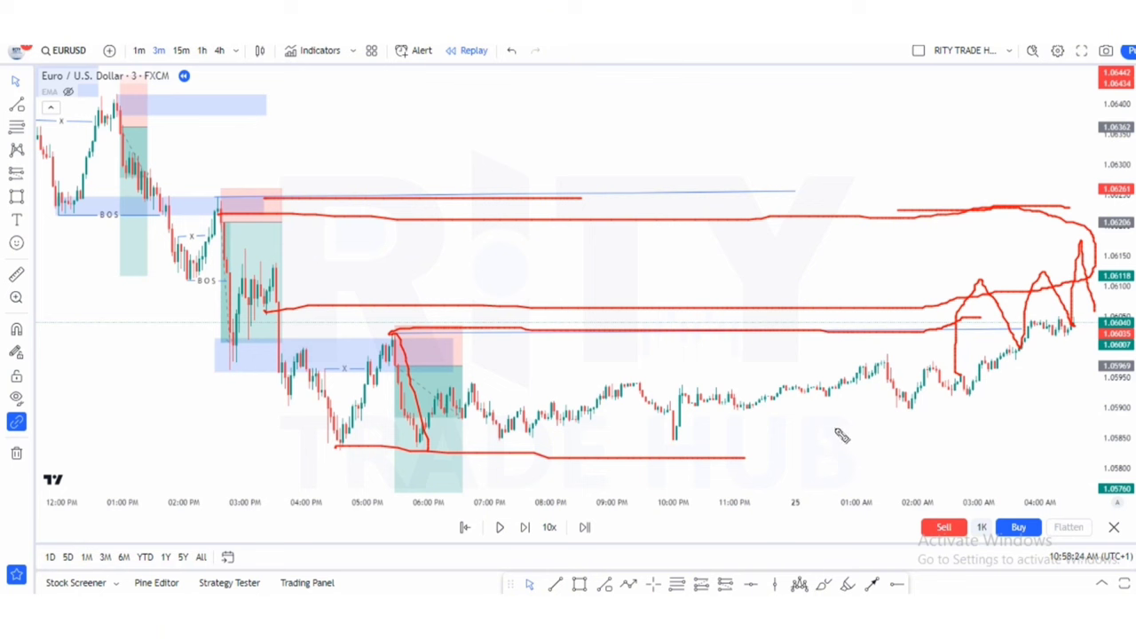
key(e)
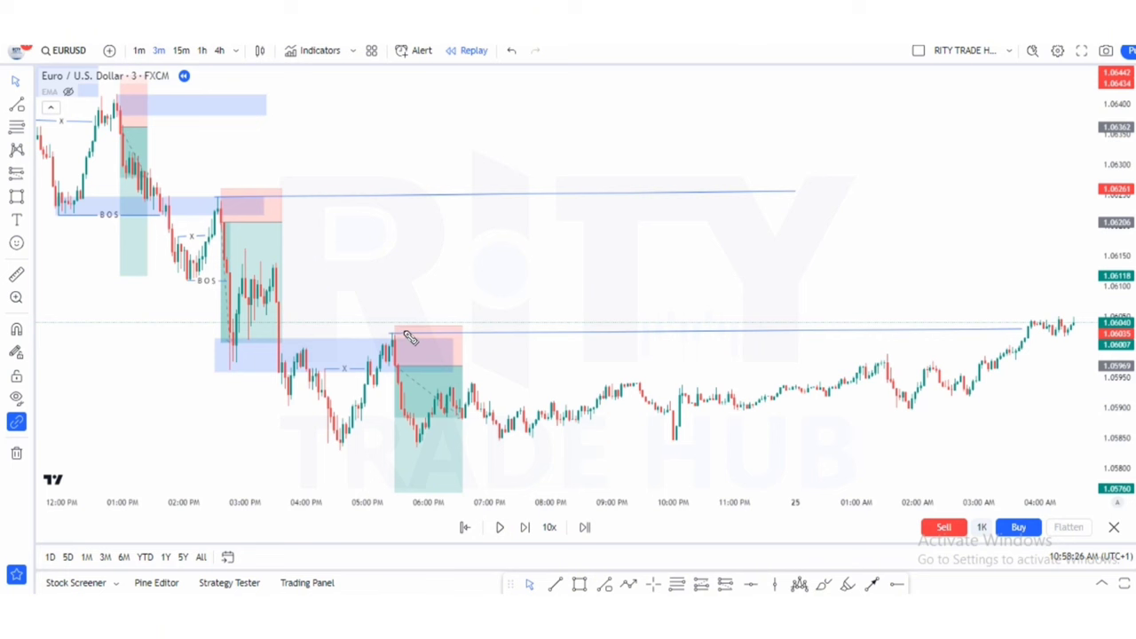
drag(398, 335, 548, 335)
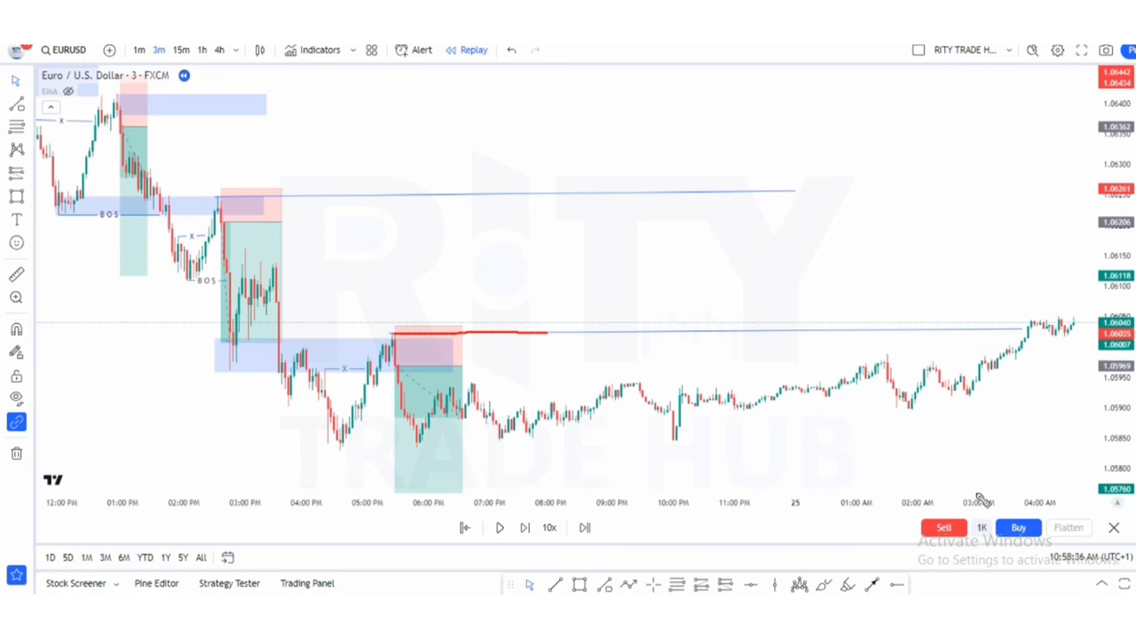
key(ctrl+z)
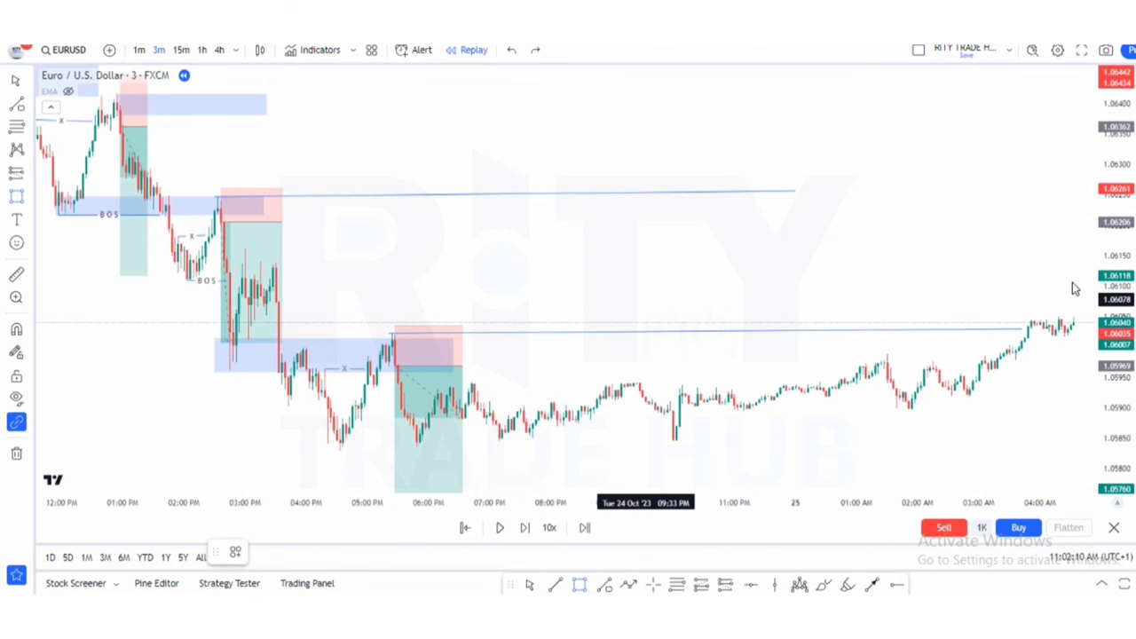
Draw a supply zone rectangle between 1.06053 and 1.06141 from 03:21 PM on 24 October to 03:48 AM on 25 October
drag(1123, 354, 1124, 351)
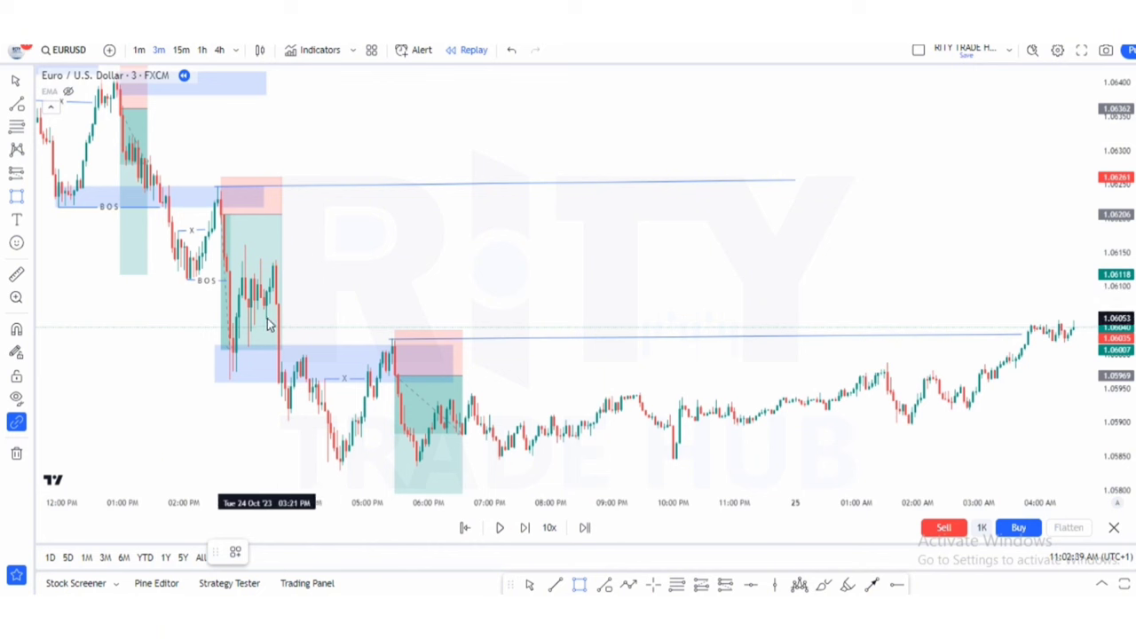
drag(267, 314, 297, 313)
mouse_move(884, 327)
mouse_down()
mouse_move(953, 287)
mouse_move(1021, 281)
mouse_move(1028, 260)
mouse_up()
drag(1114, 233, 1114, 222)
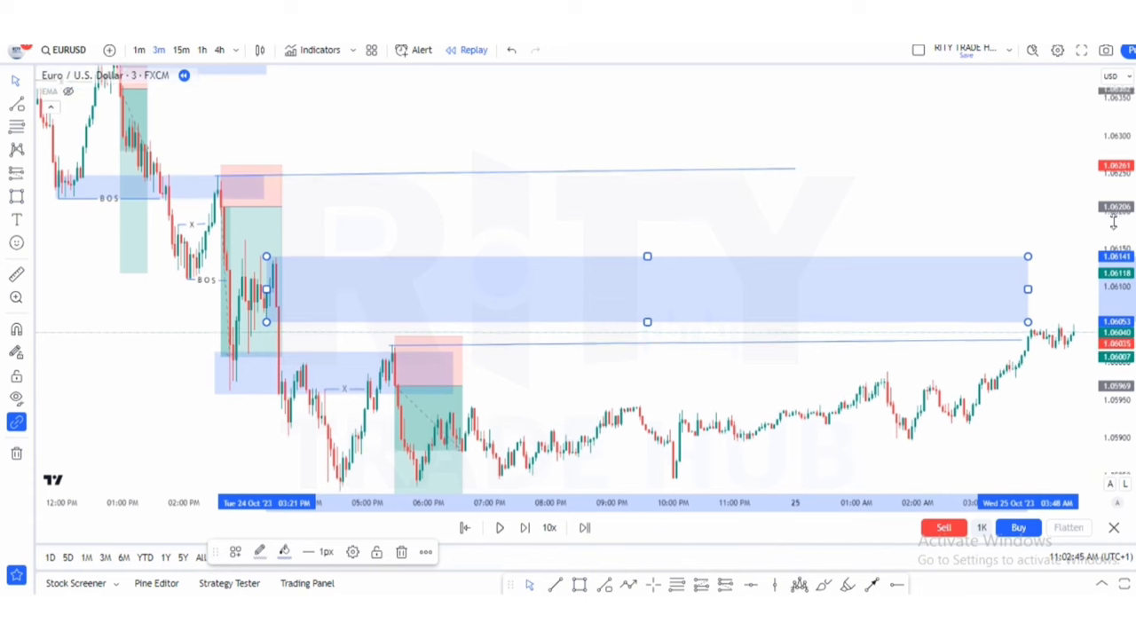
scroll(601, 186, up, 2)
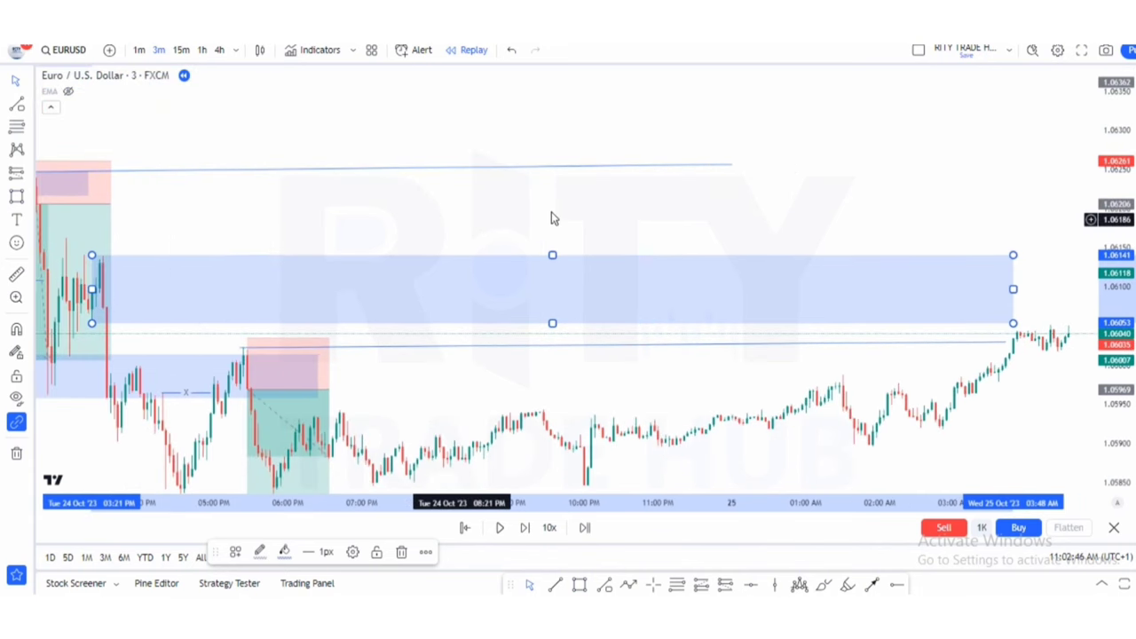
click(819, 213)
Draw a supply zone rectangle between 1.06220 and about 1.06248 from the 02:33 PM candle to about 11:30 PM
scroll(842, 213, left, 5)
scroll(604, 233, up, 1)
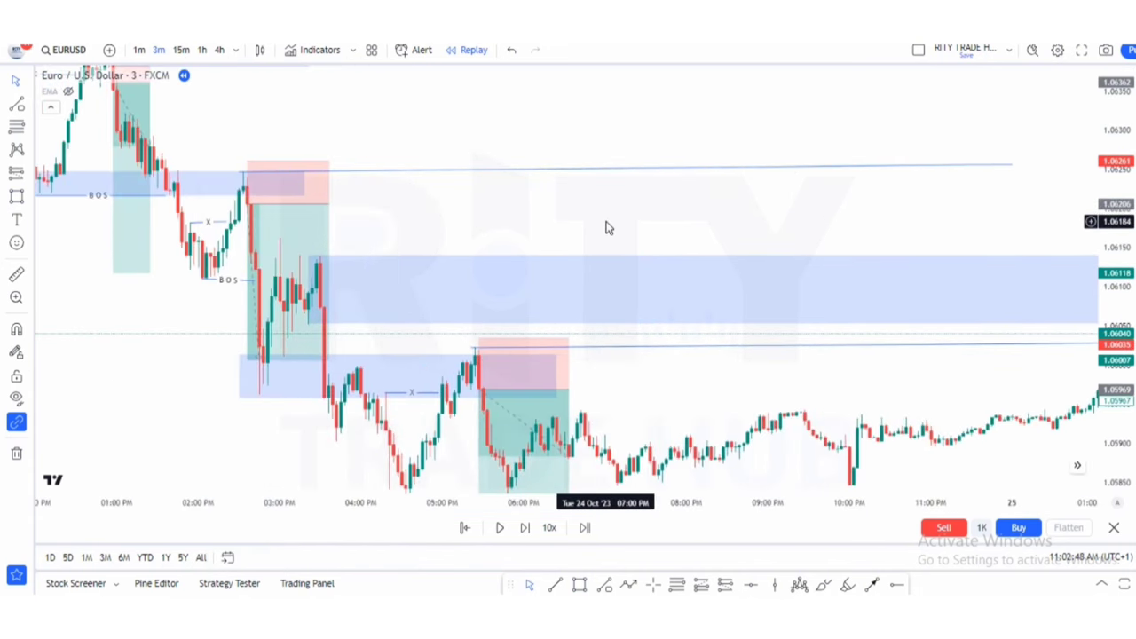
scroll(664, 222, left, 2)
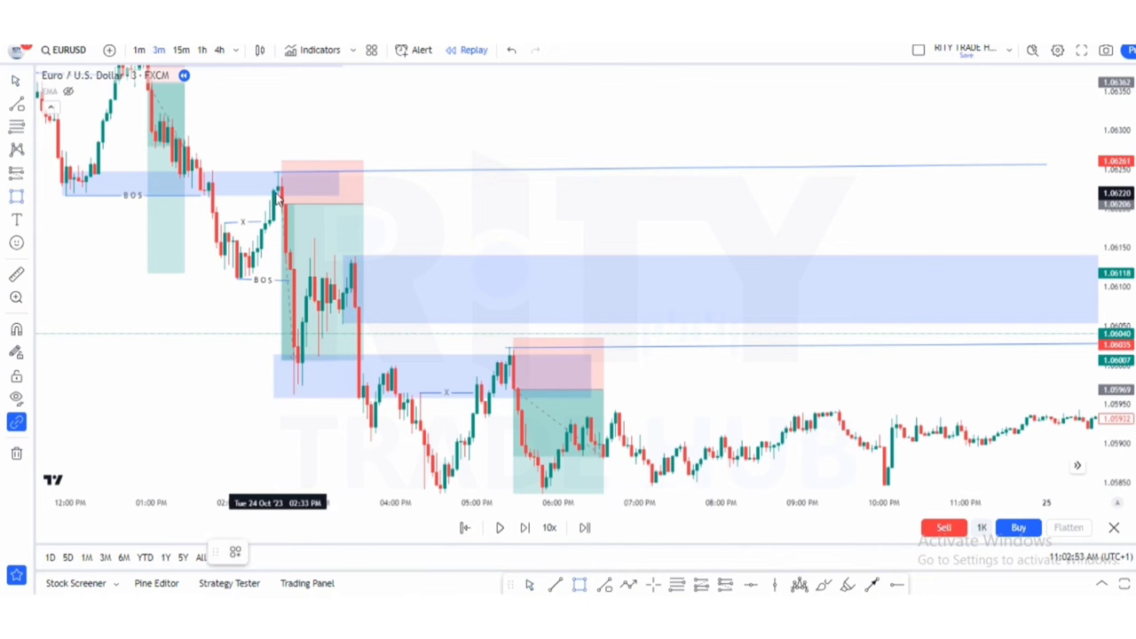
click(580, 585)
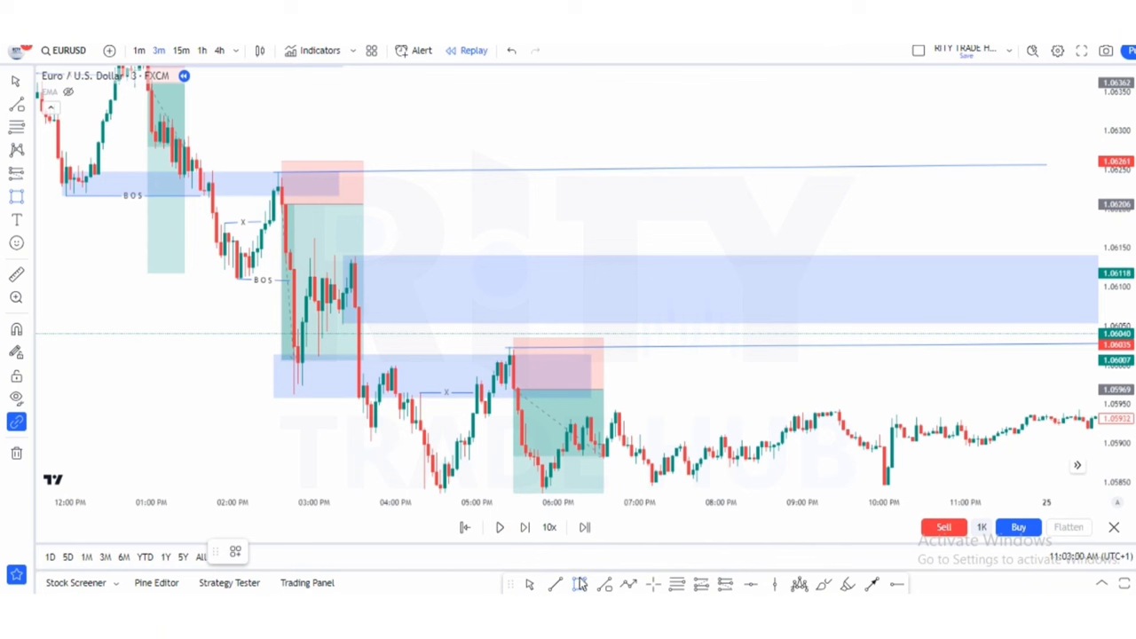
click(276, 191)
click(501, 196)
drag(990, 172, 1012, 178)
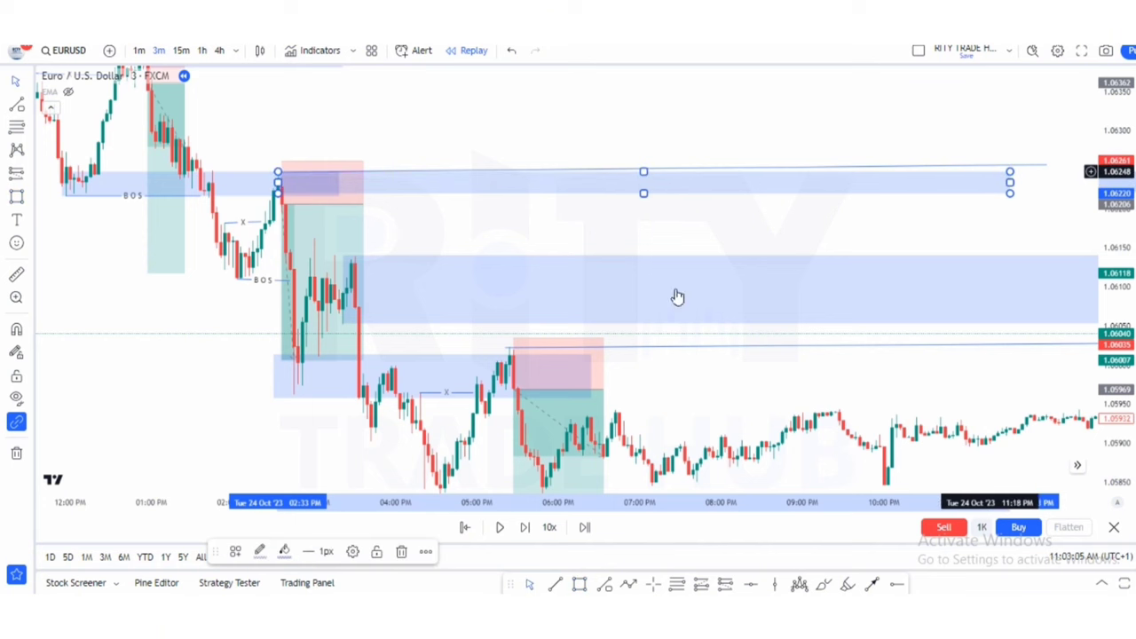
click(404, 213)
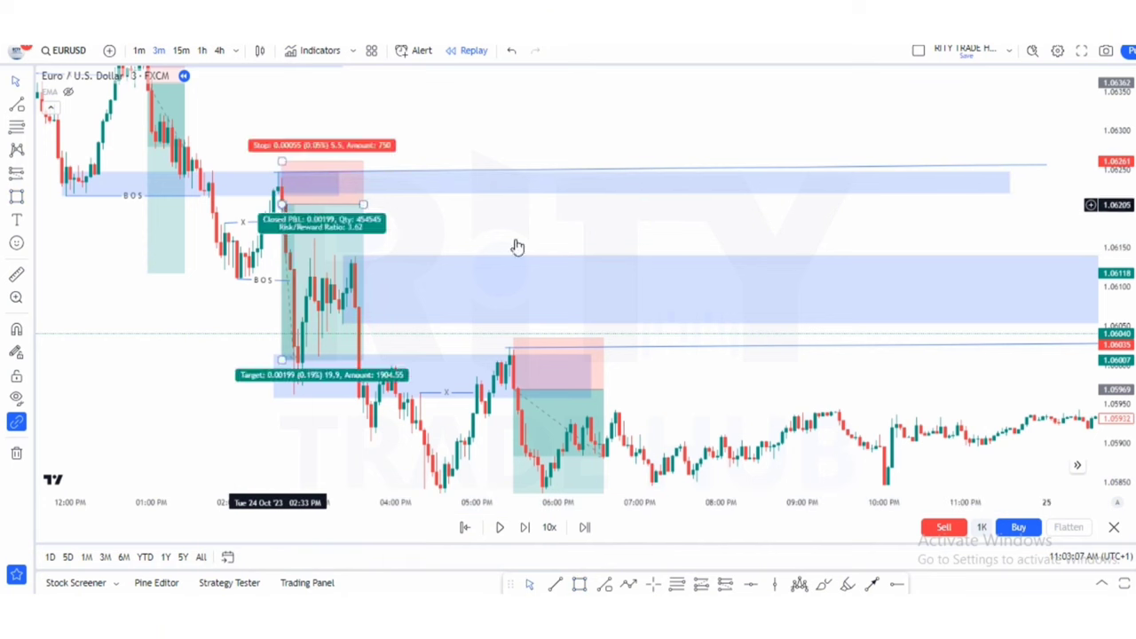
drag(723, 374, 692, 350)
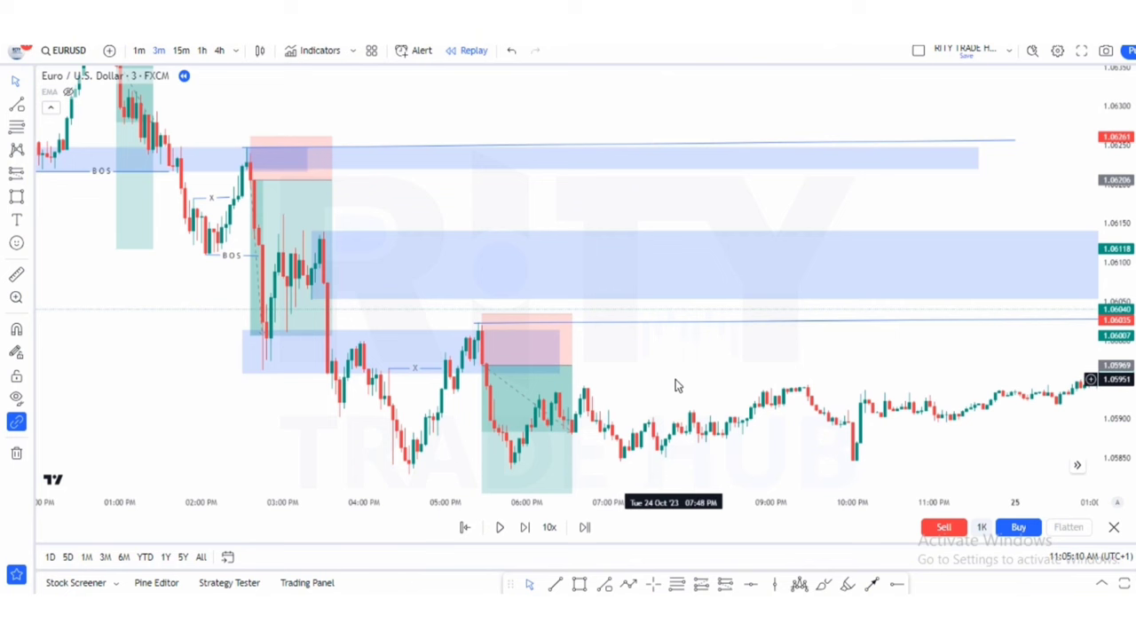
Extend the end of the upper supply zone, which starts at the 02:33 PM candle, to 01:48 AM on 25 October
drag(709, 375, 654, 362)
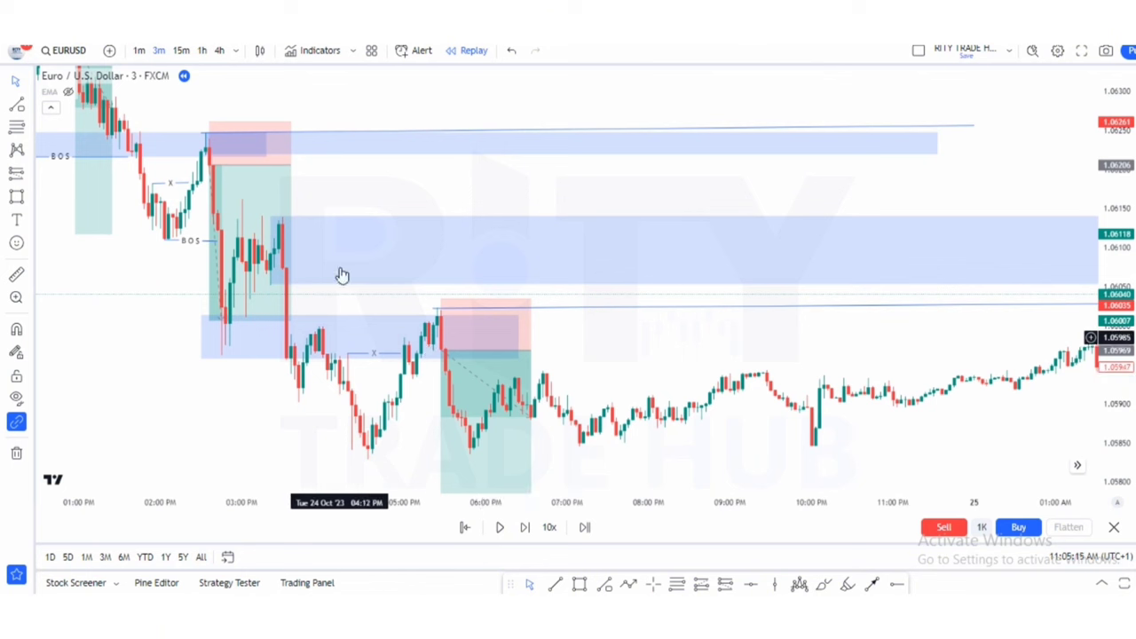
mouse_move(456, 415)
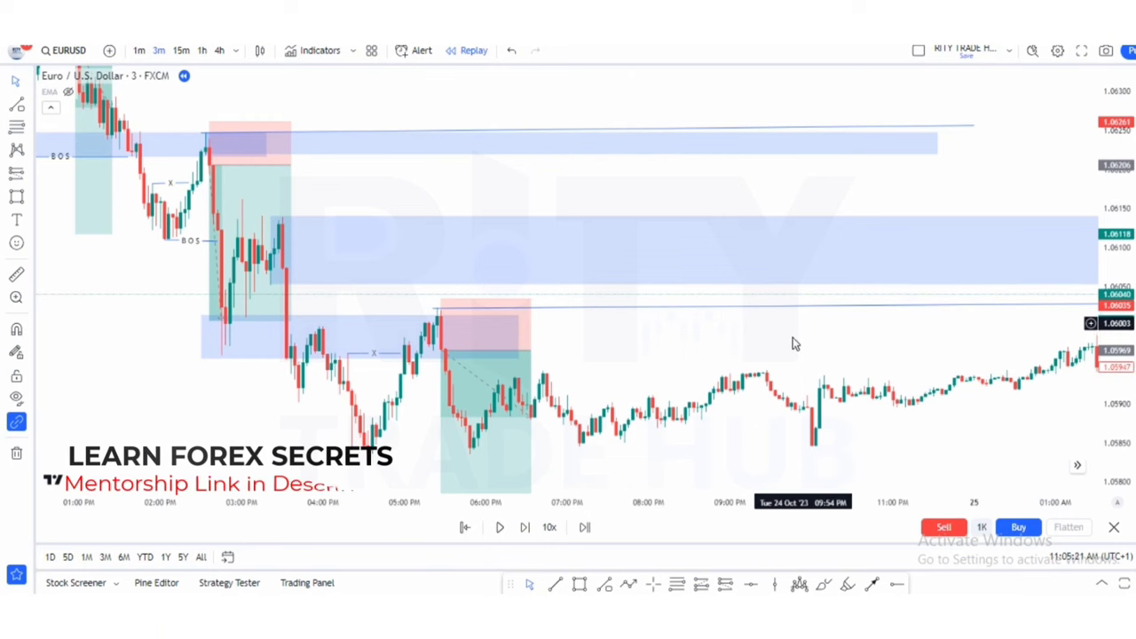
scroll(792, 342, down, 2)
drag(829, 339, 728, 322)
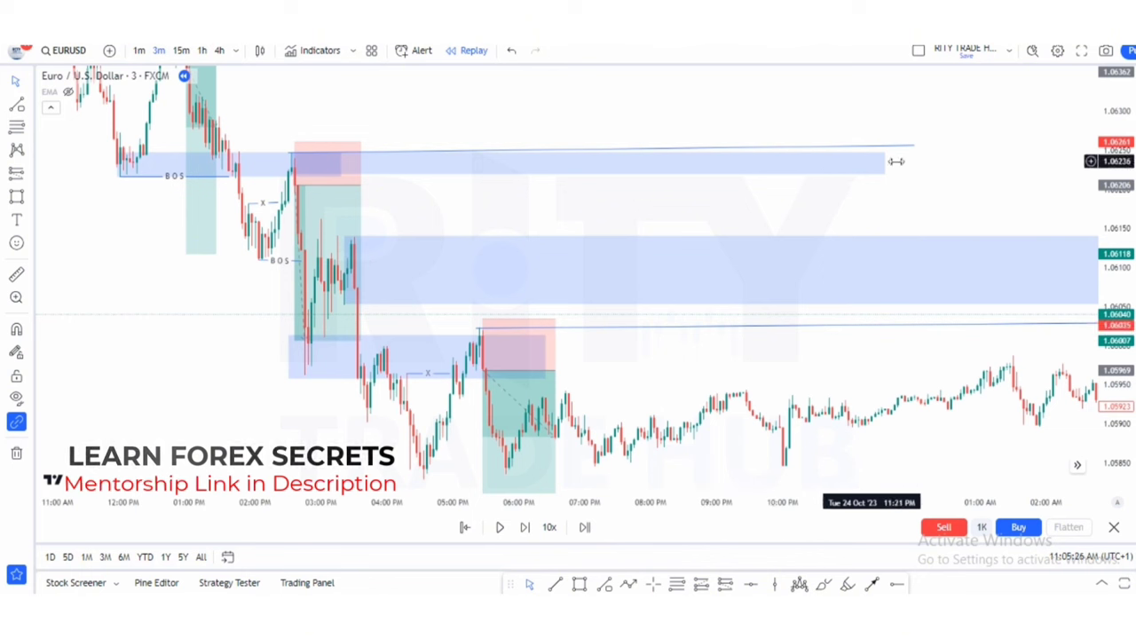
drag(887, 162, 1033, 169)
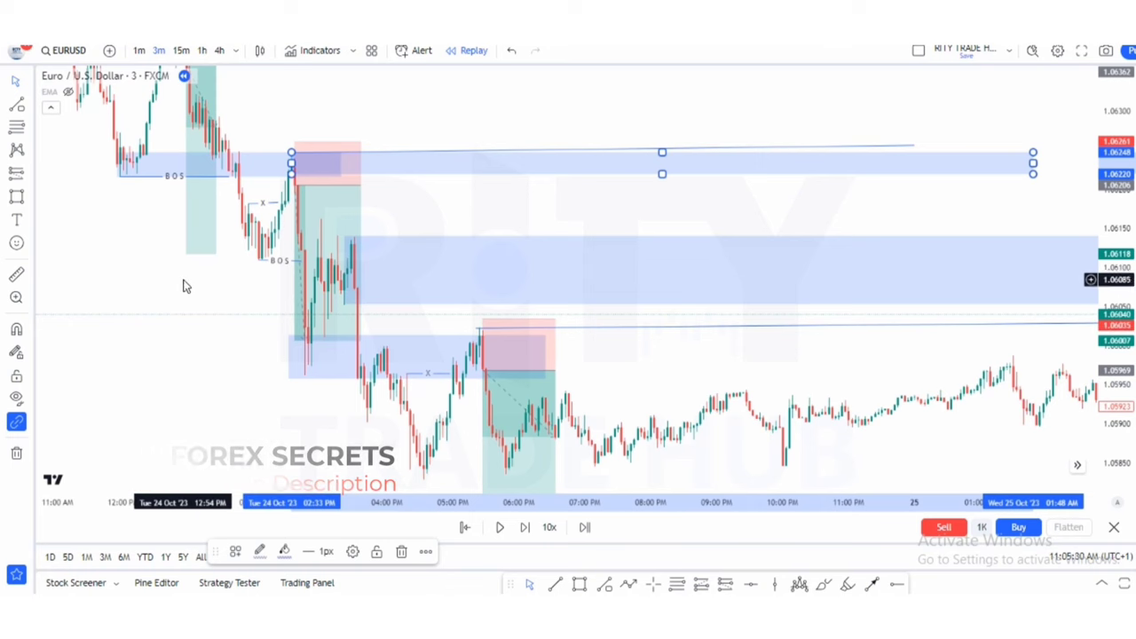
Review the supply zones, structure breaks and the short trade opened at 02:36 PM on 24 October
click(254, 149)
scroll(254, 150, up, 1)
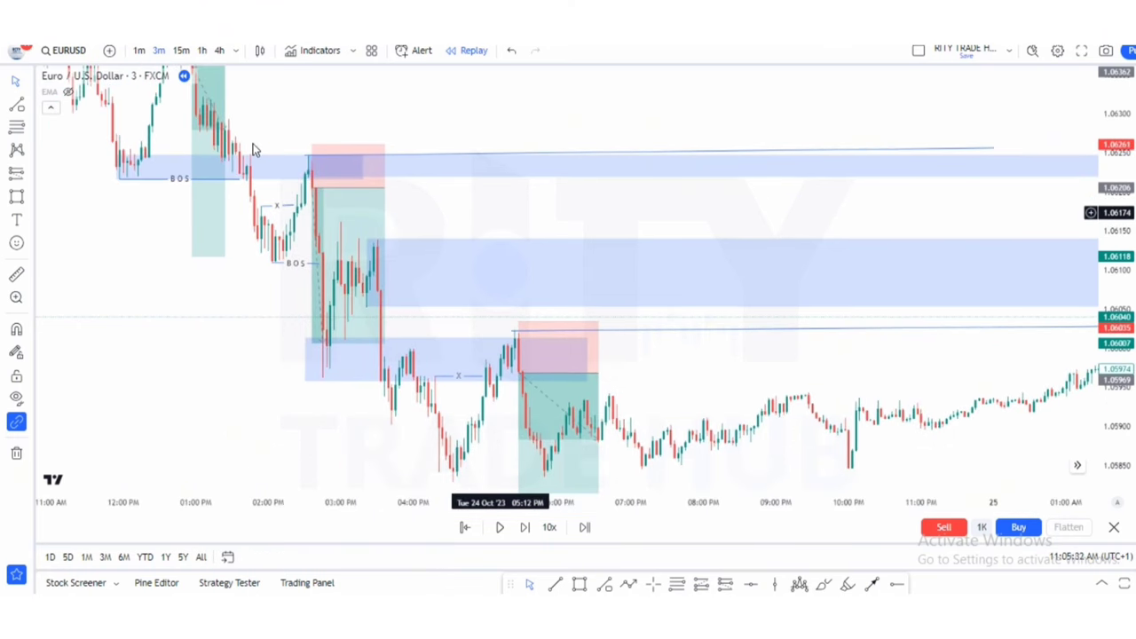
click(231, 180)
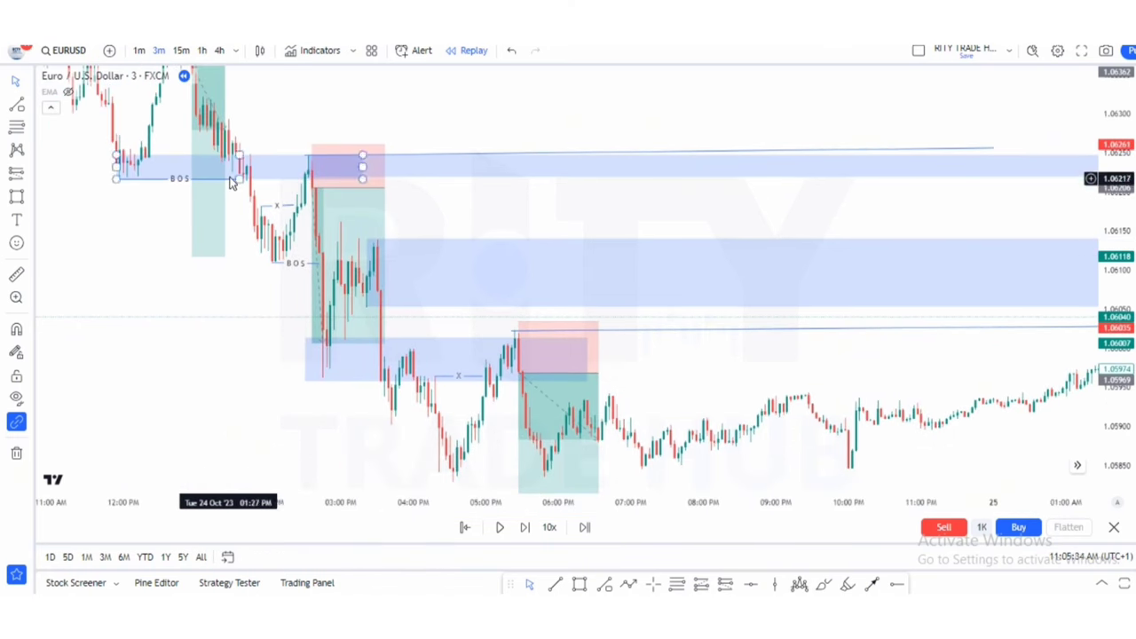
click(293, 202)
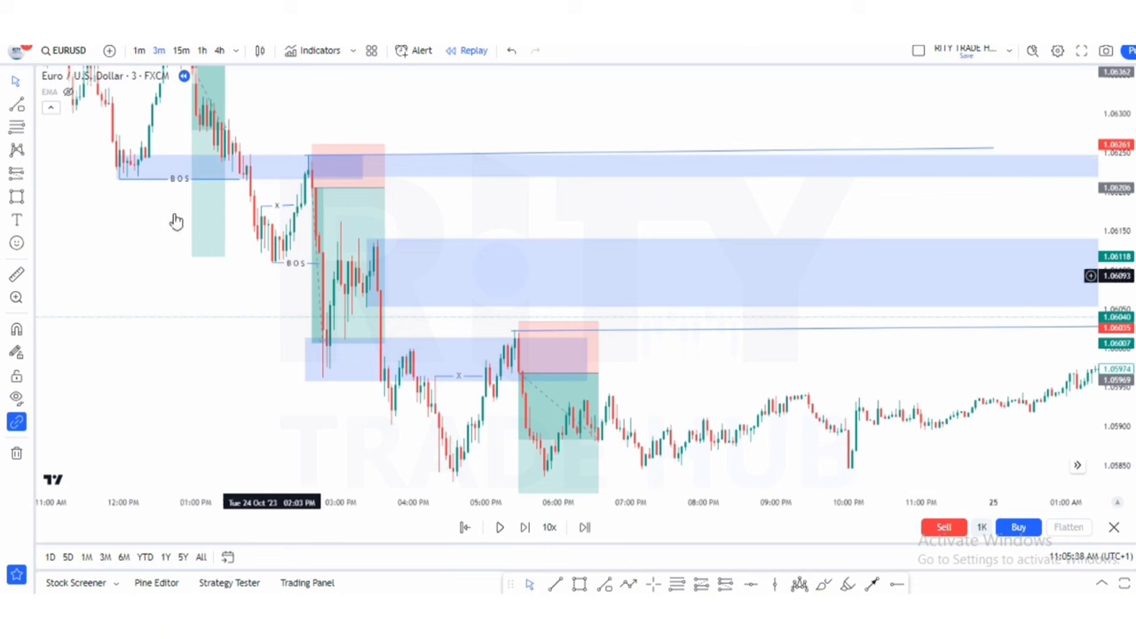
scroll(235, 272, up, 1)
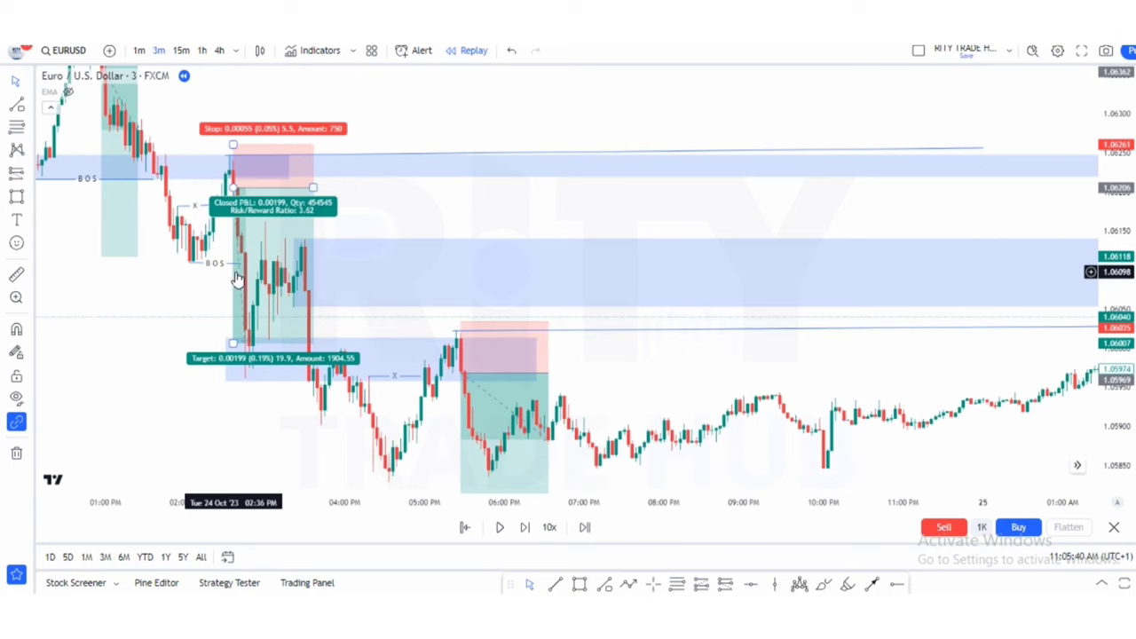
scroll(355, 242, left, 3)
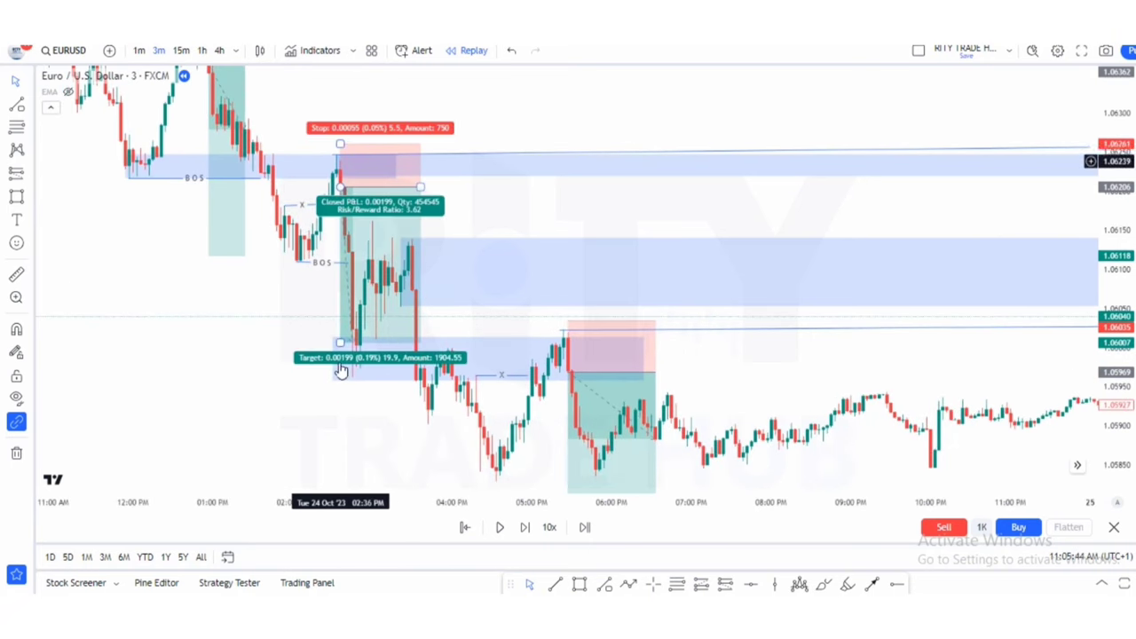
scroll(317, 328, right, 2)
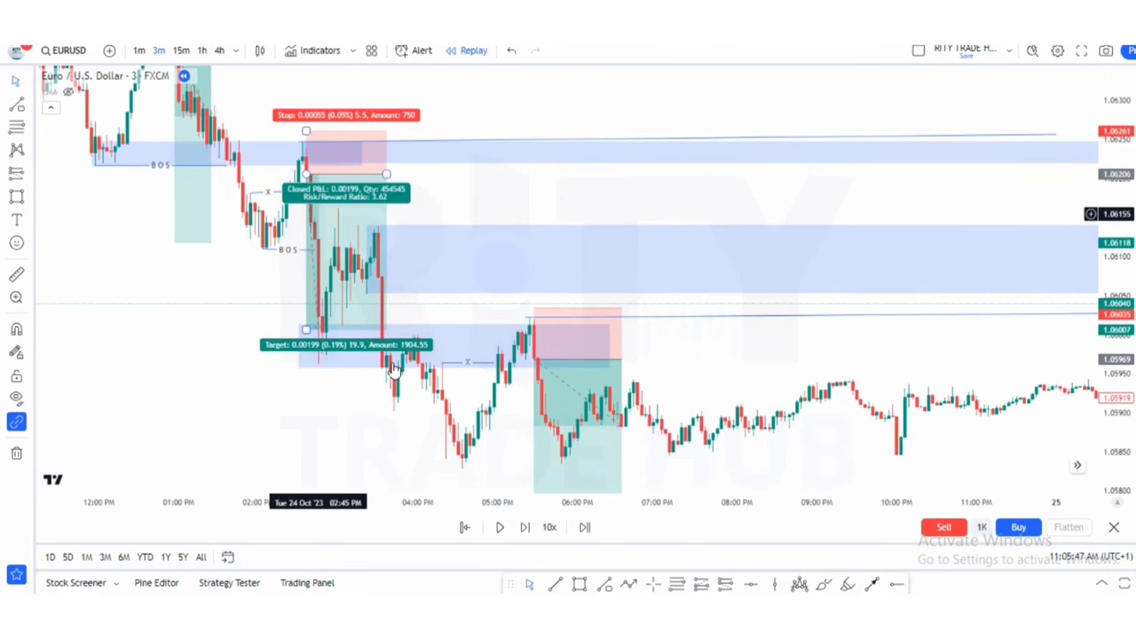
click(424, 364)
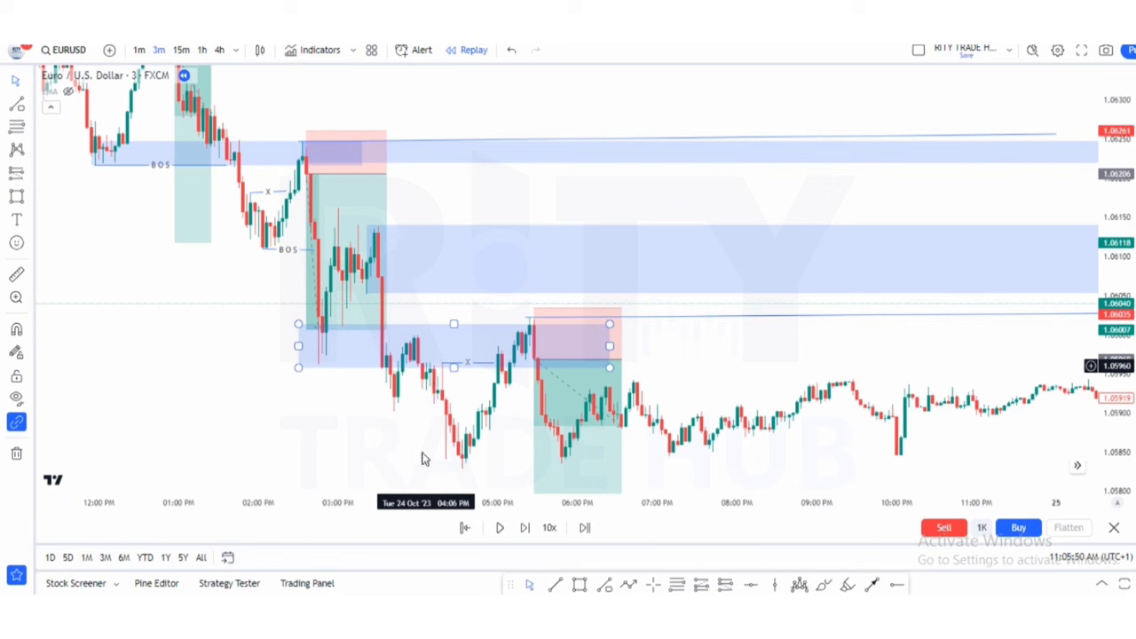
click(423, 459)
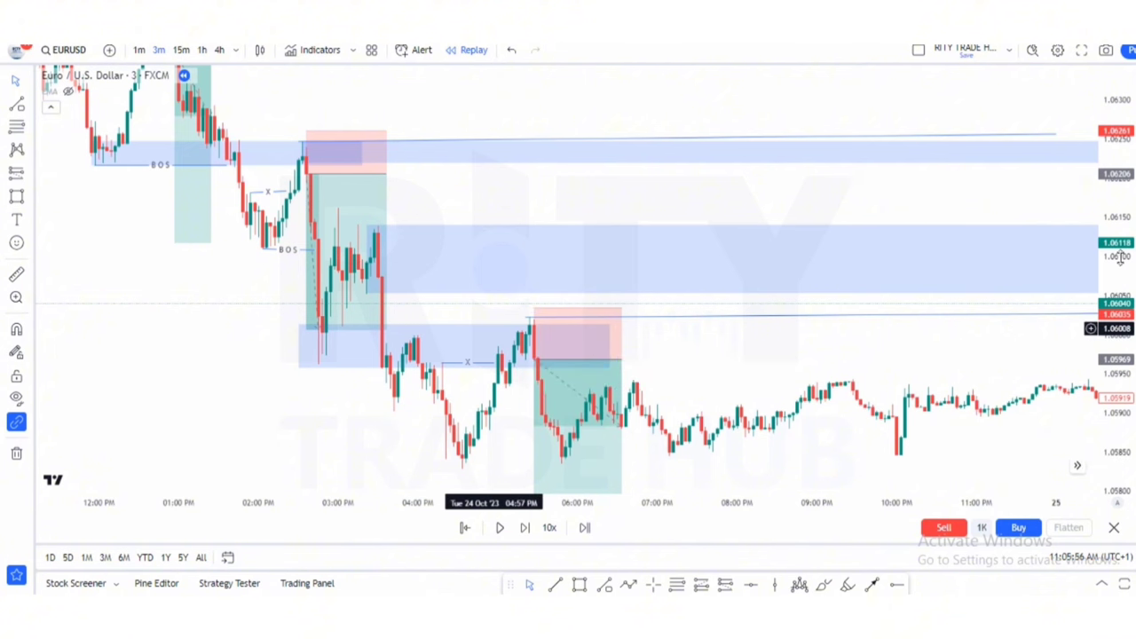
Sketch a red freehand price path from the 05:50 PM low into a projected drop, mark both supply zones, and clear the strokes
drag(1120, 256, 285, 306)
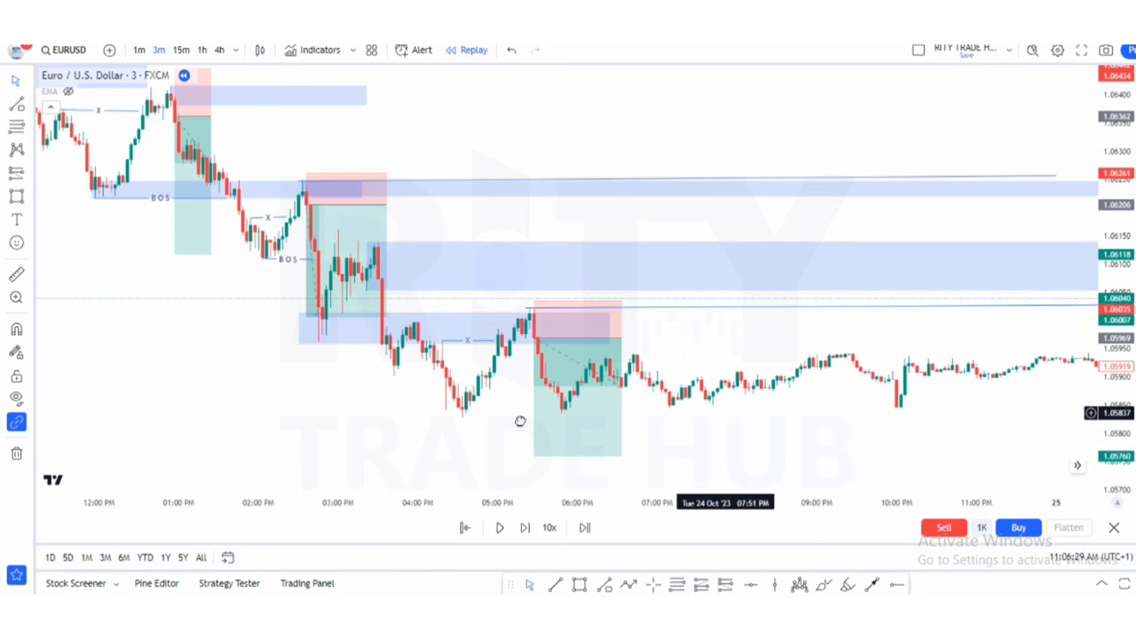
scroll(520, 421, down, 3)
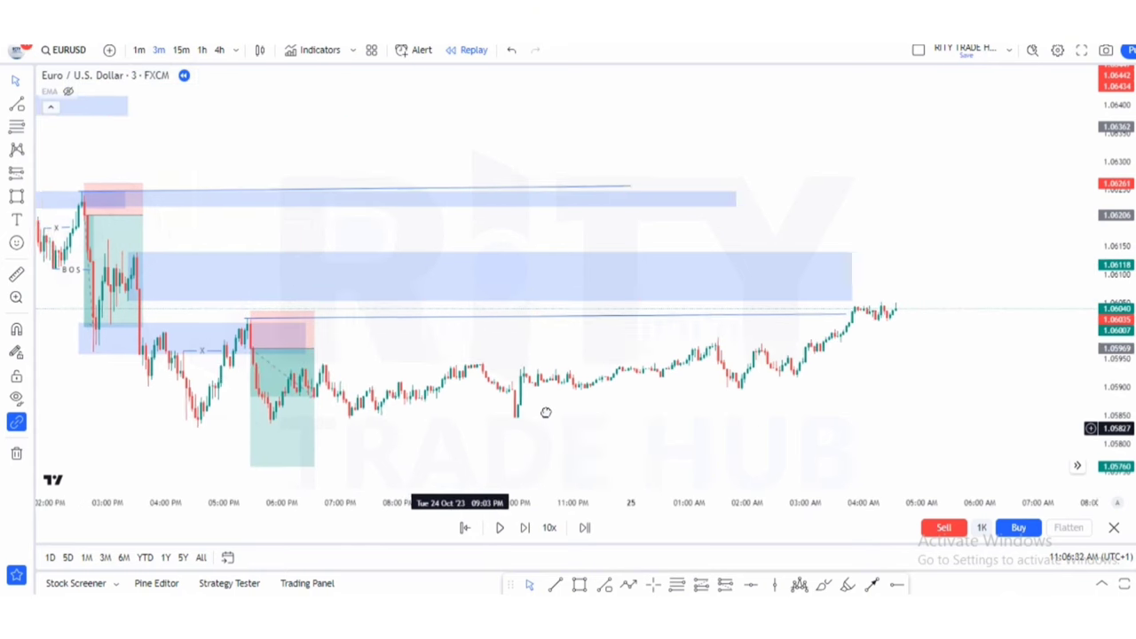
scroll(523, 415, left, 2)
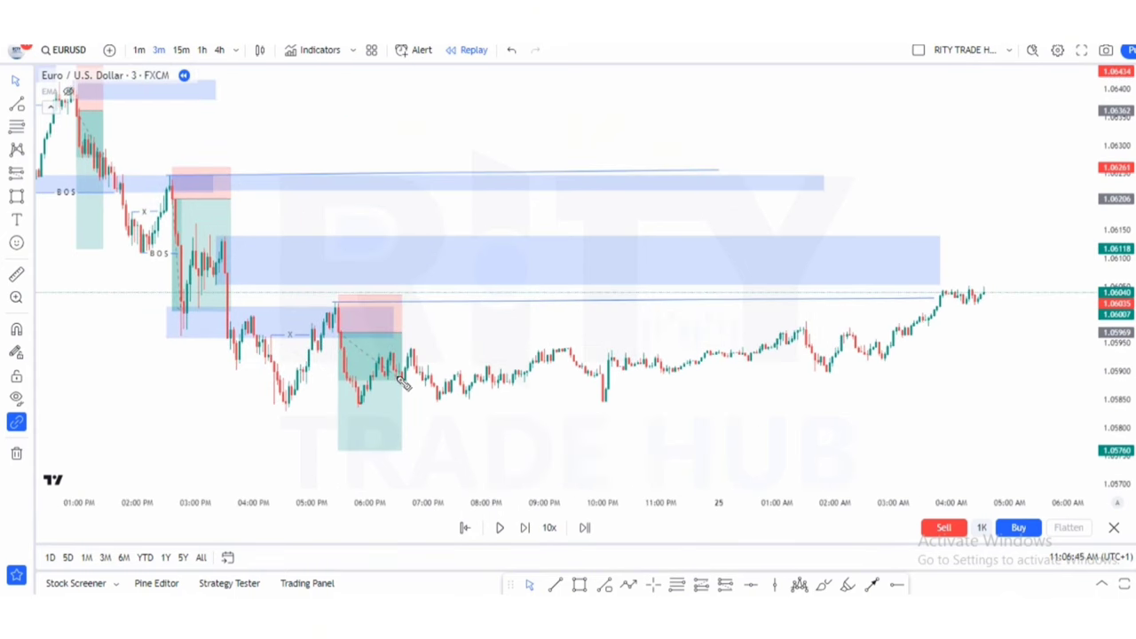
mouse_move(359, 402)
mouse_down()
mouse_move(464, 386)
mouse_move(575, 337)
mouse_move(640, 389)
mouse_move(803, 299)
mouse_move(848, 352)
mouse_move(963, 282)
mouse_move(985, 311)
mouse_up()
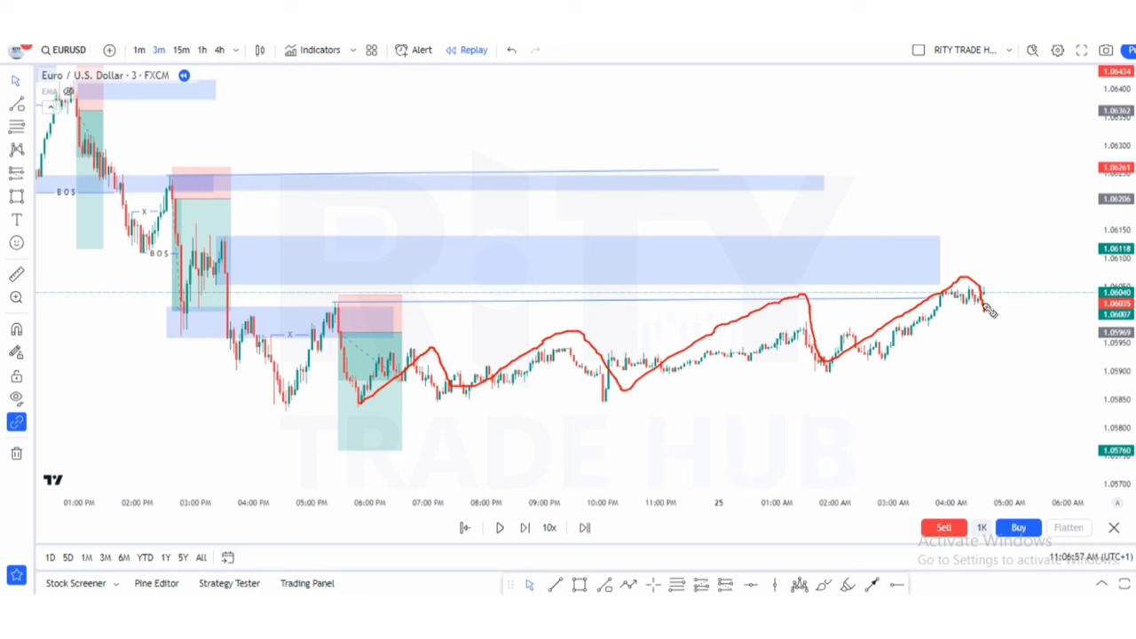
mouse_move(985, 309)
mouse_down()
mouse_move(1040, 289)
mouse_move(1047, 379)
mouse_up()
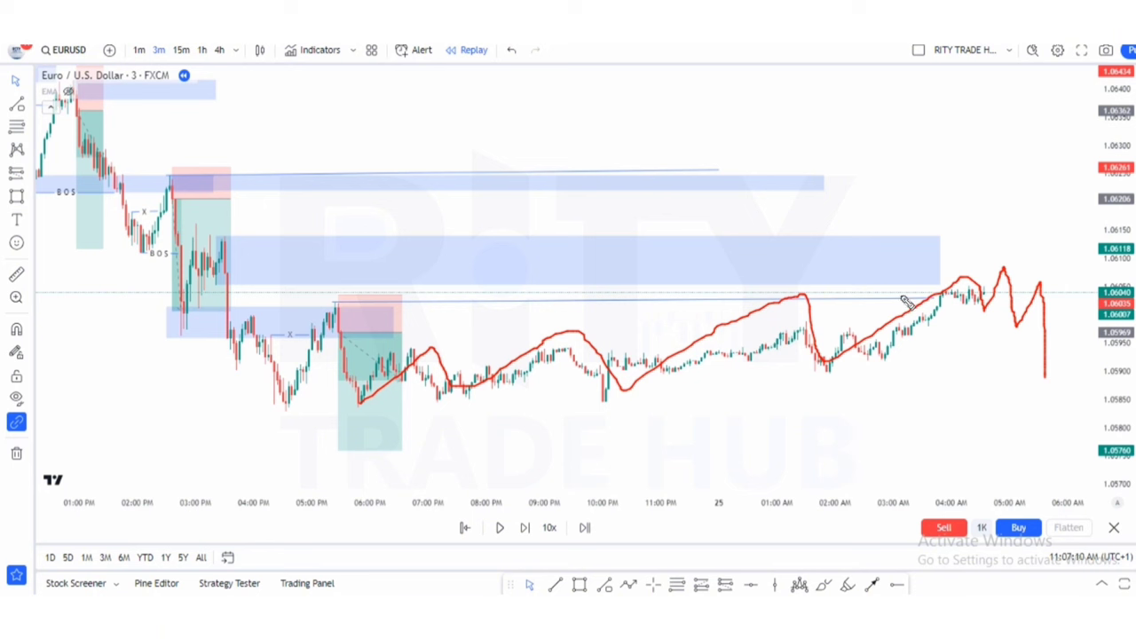
drag(908, 266, 983, 260)
drag(808, 192, 906, 200)
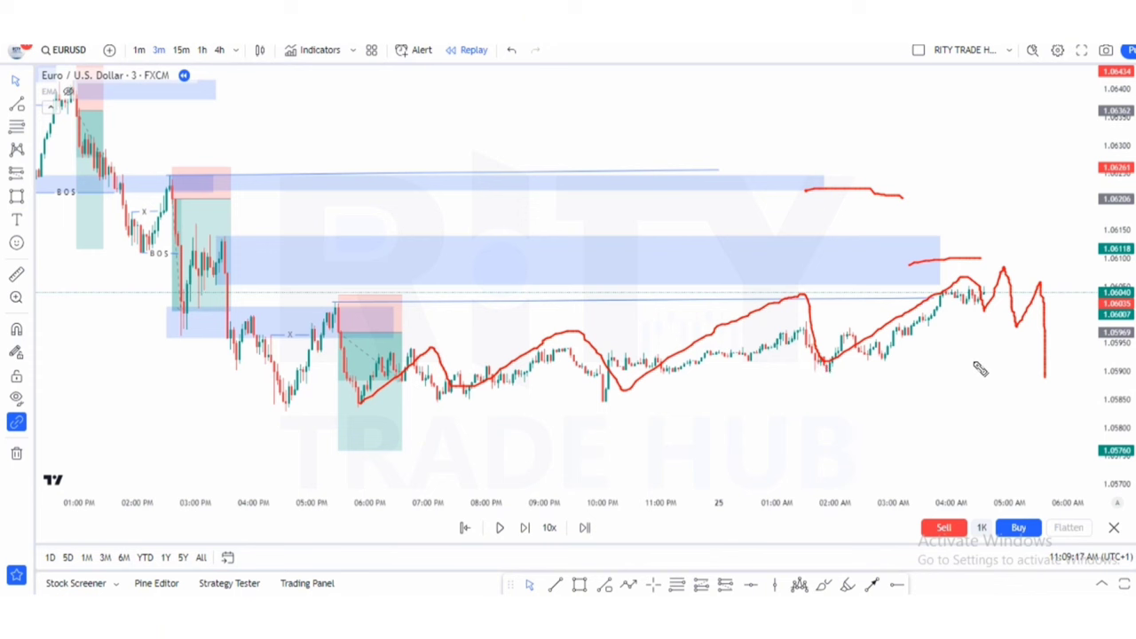
key(e)
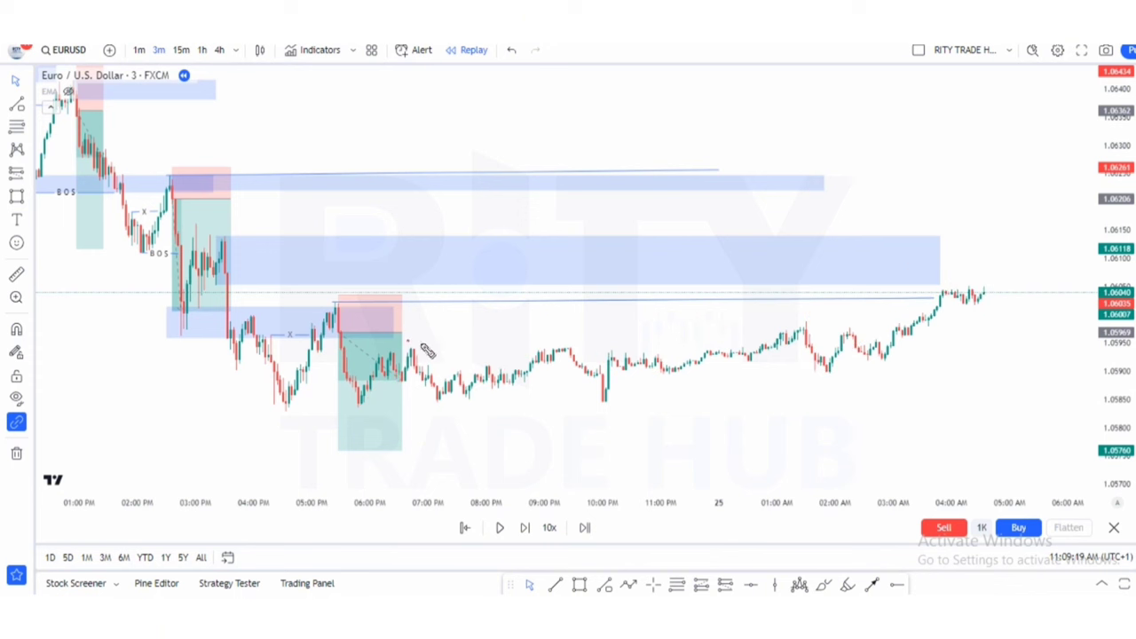
Sketch red freehand marks over the 06:40 PM, 09:25 PM and 01:30 AM highs, with a stroke from 02:10 AM up to the zone, and clear them
drag(424, 347, 426, 347)
drag(564, 345, 584, 340)
drag(797, 321, 817, 318)
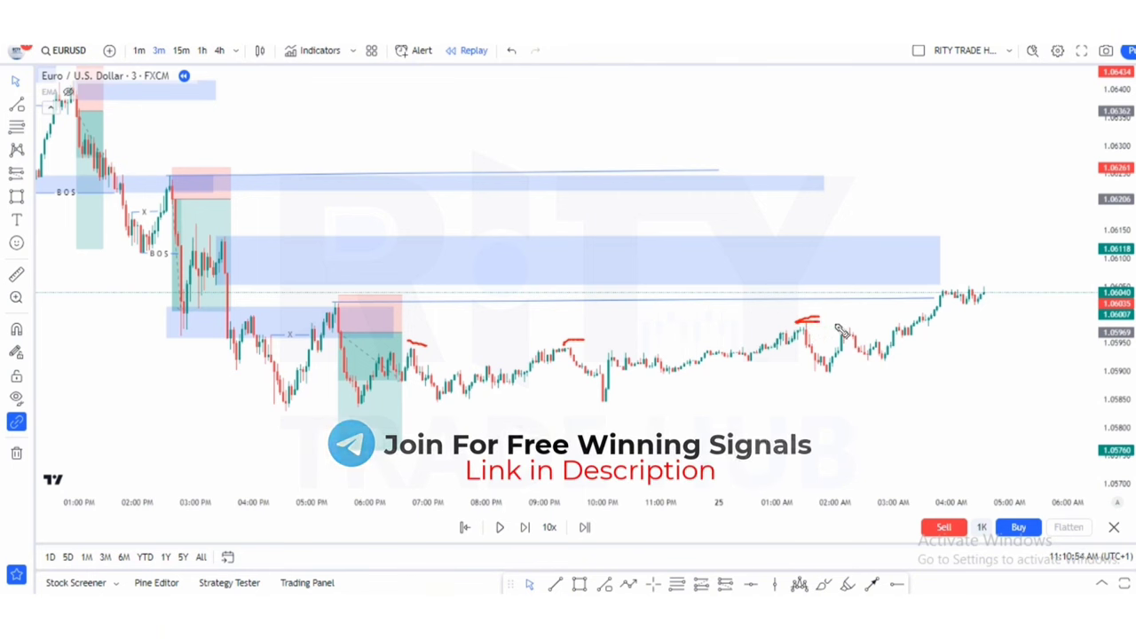
mouse_move(847, 330)
mouse_down()
mouse_move(863, 311)
mouse_move(932, 300)
mouse_up()
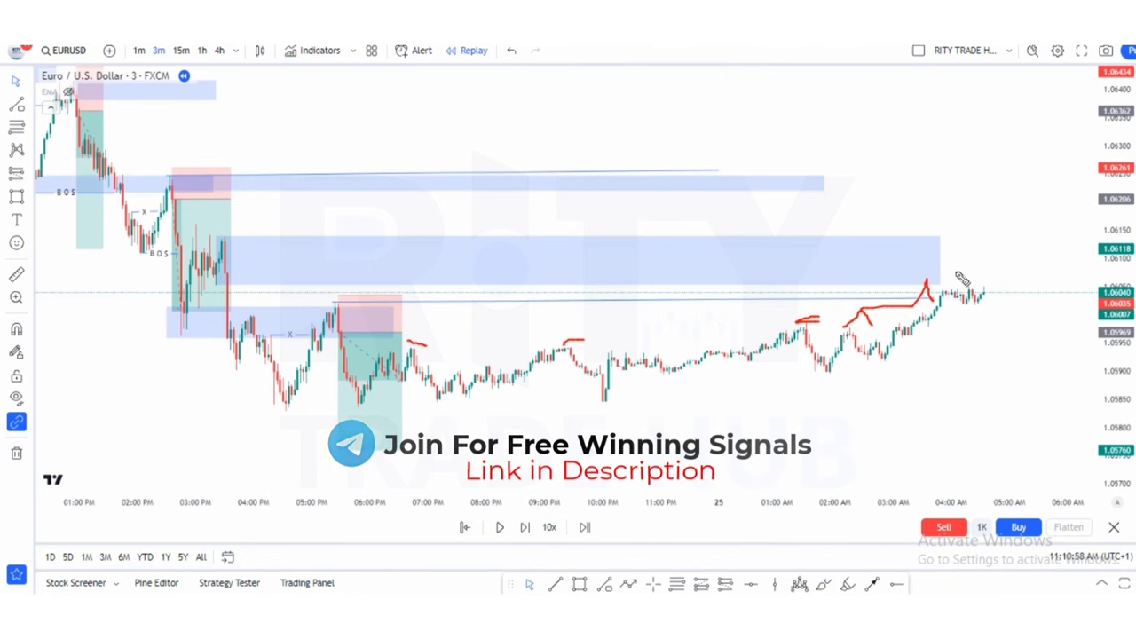
key(Escape)
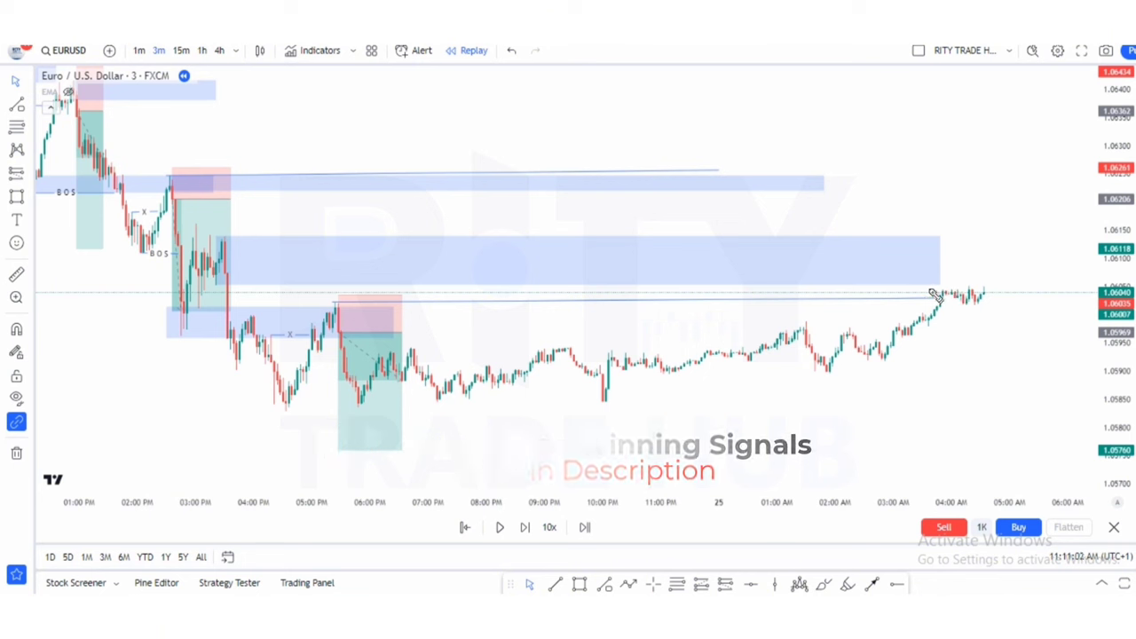
Sketch red freehand levels at both supply zones, a rising path between them and a line under the lows from 10:00 PM, and clear them
drag(903, 270, 970, 264)
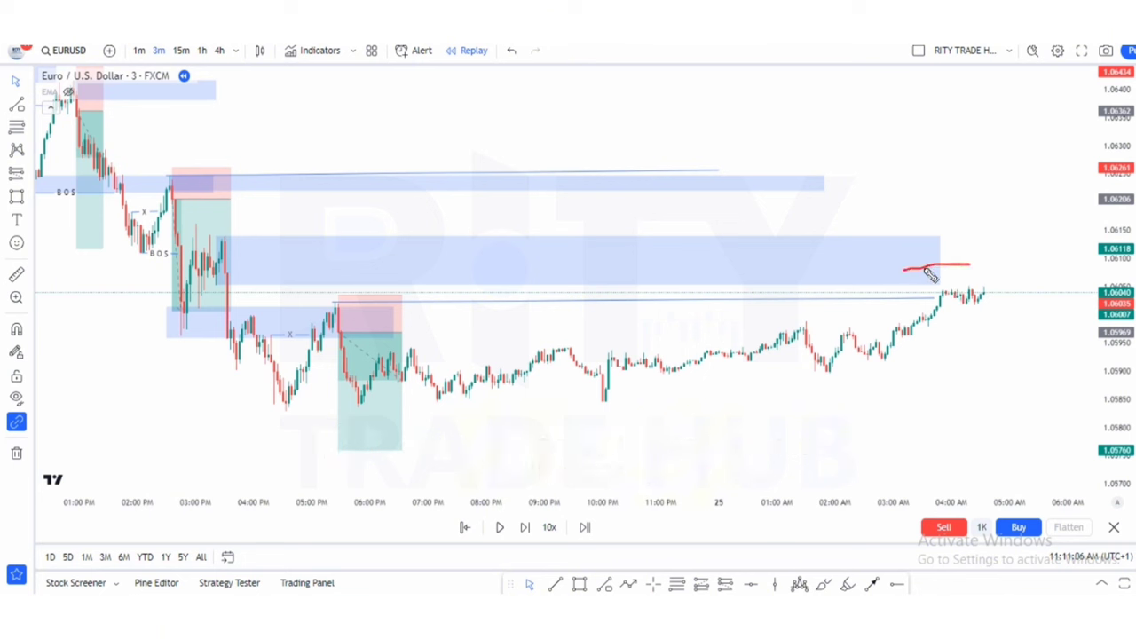
mouse_move(925, 286)
mouse_down()
mouse_move(969, 241)
mouse_move(1033, 233)
mouse_up()
drag(855, 183, 1065, 194)
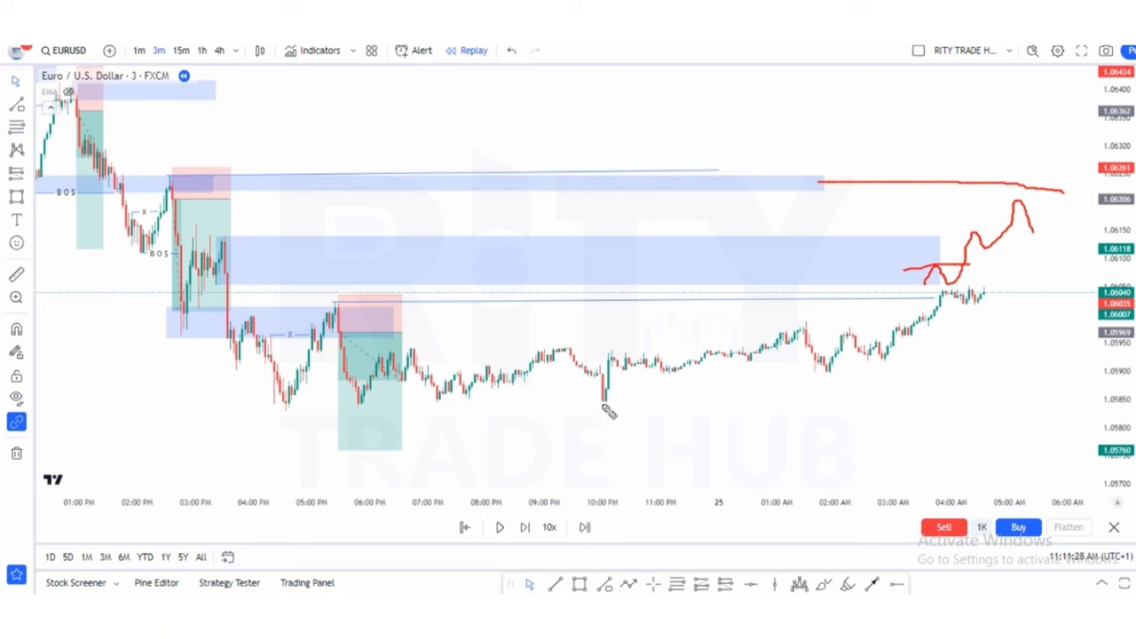
drag(605, 397, 1058, 316)
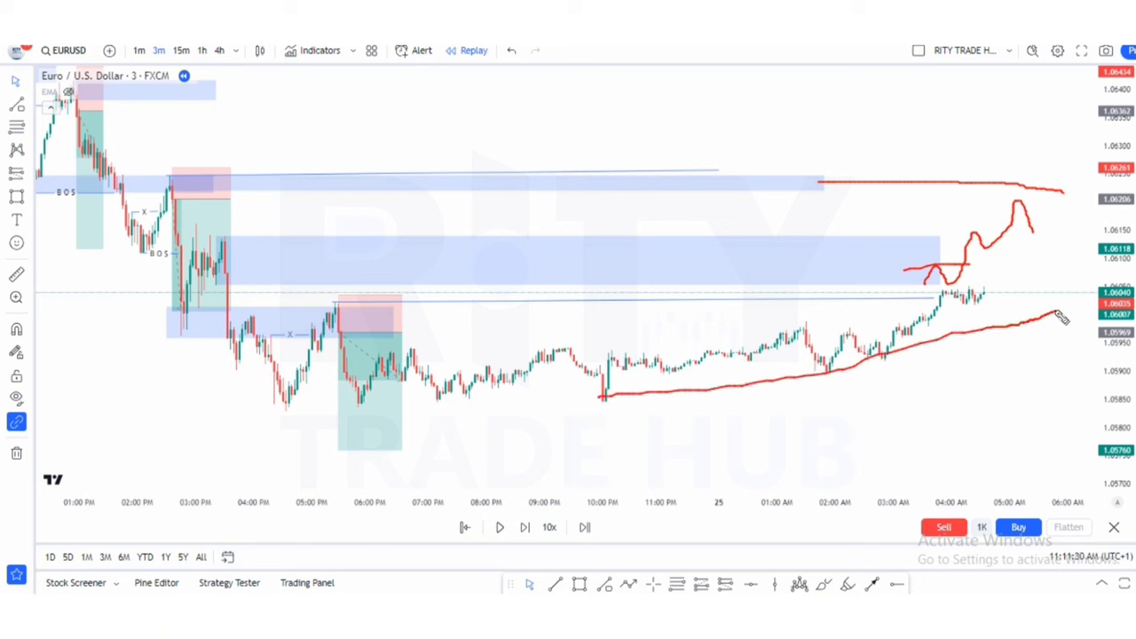
key(Escape)
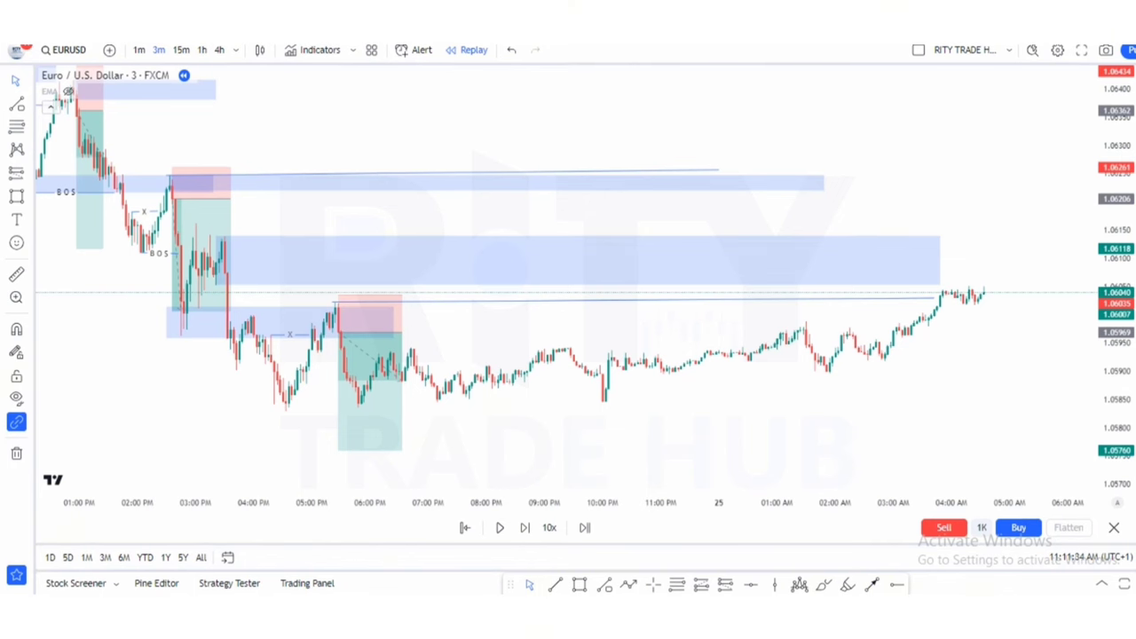
Extend the end of the 1.06053 to 1.06141 supply zone to 06:18 AM on 25 October
click(939, 253)
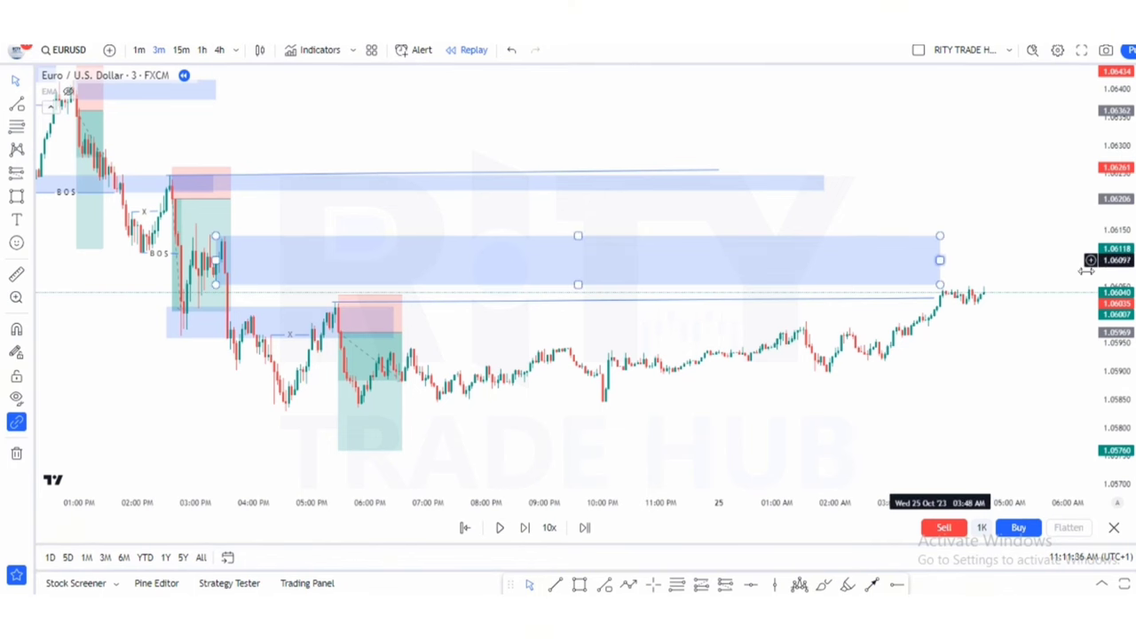
drag(940, 260, 1084, 260)
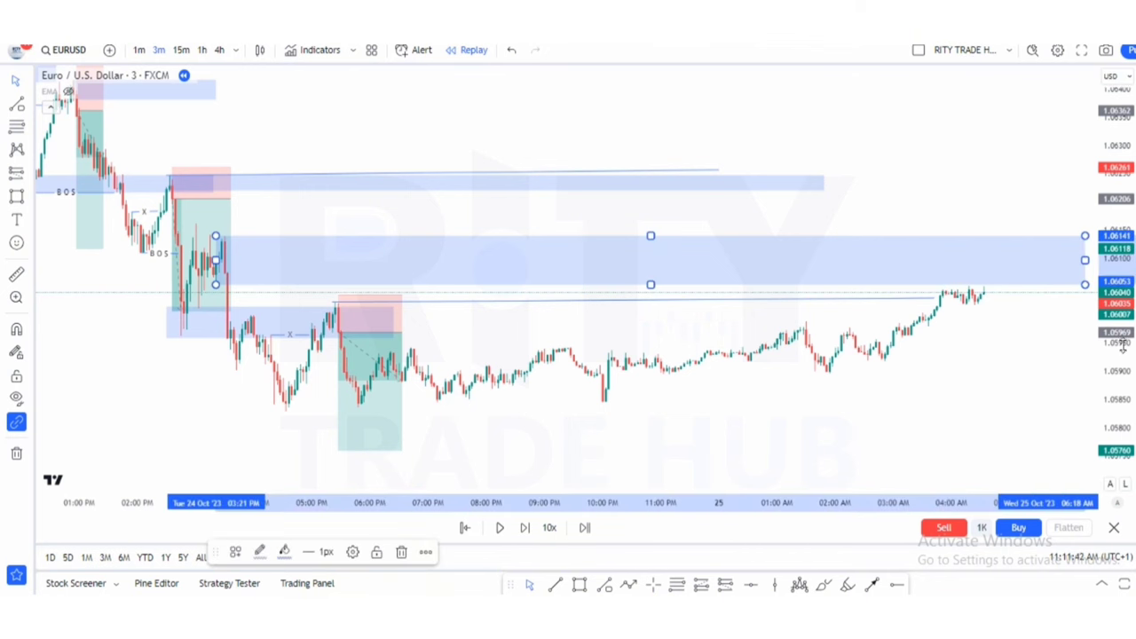
Play the bar replay forward to about 06:20 AM on 25 October, with the lower supply zone in close view
drag(959, 341, 895, 303)
drag(1127, 319, 1131, 308)
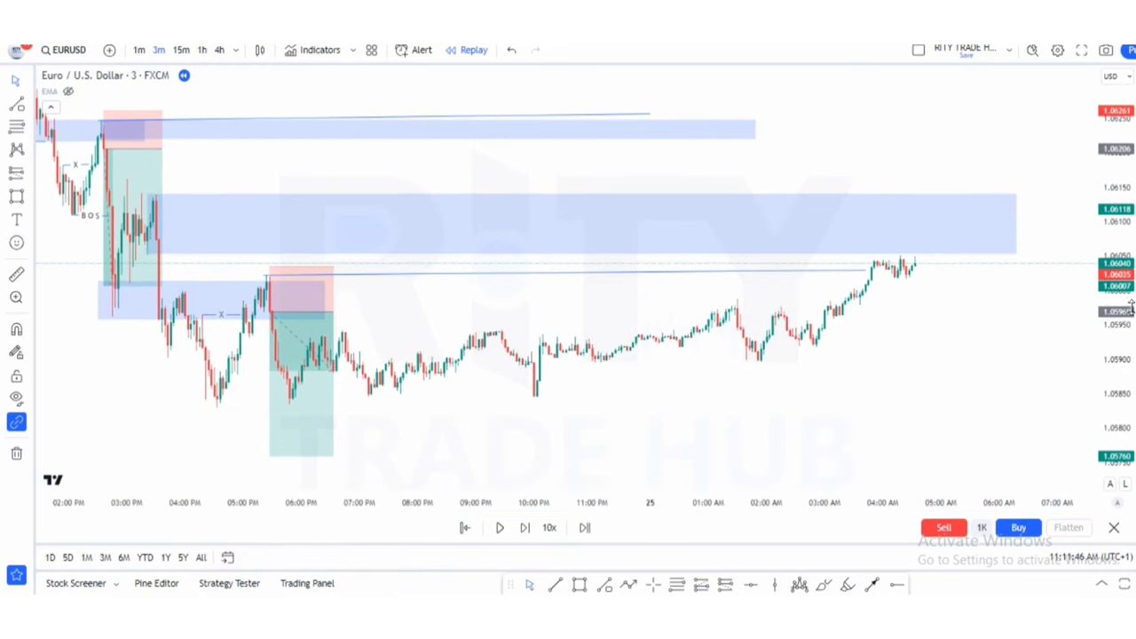
scroll(917, 380, up, 2)
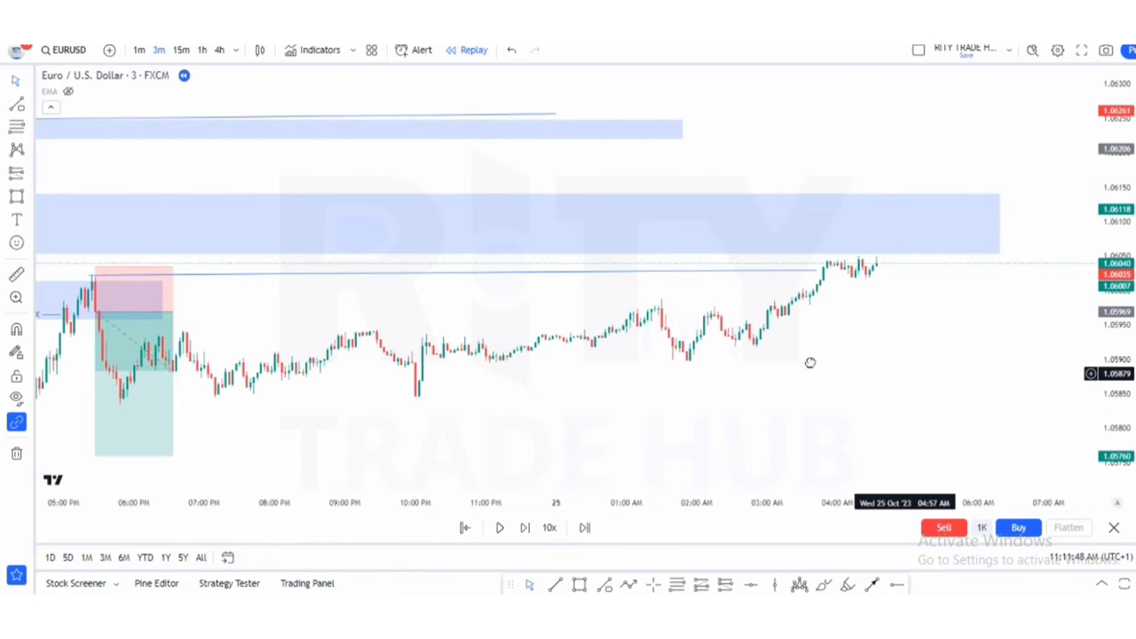
drag(809, 363, 749, 365)
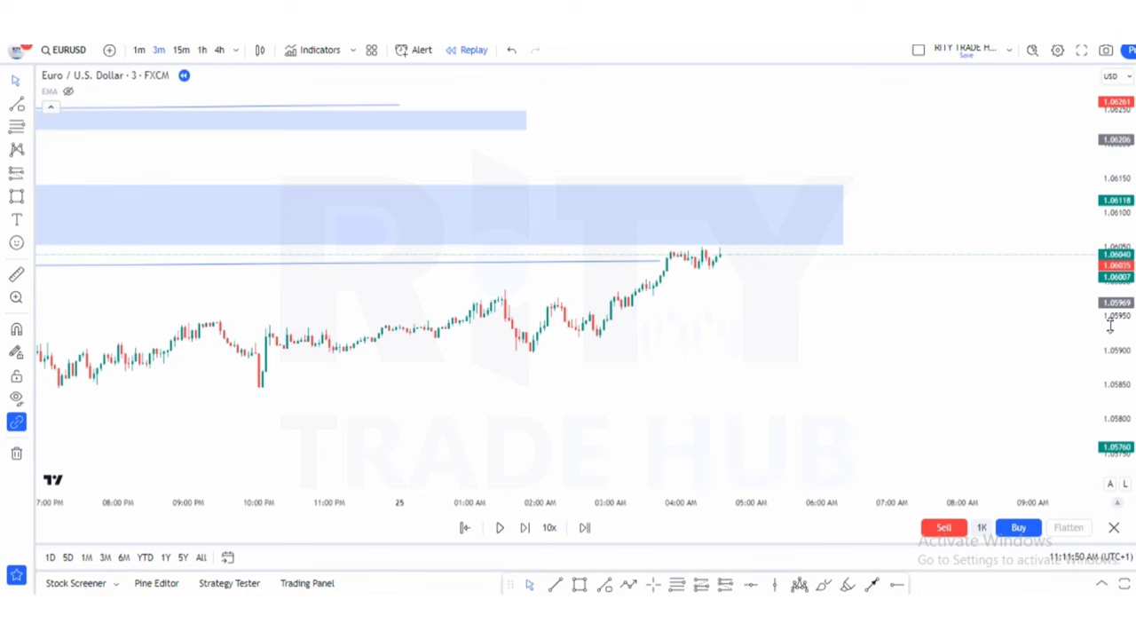
drag(1110, 330, 1110, 325)
scroll(890, 352, up, 2)
drag(837, 368, 825, 396)
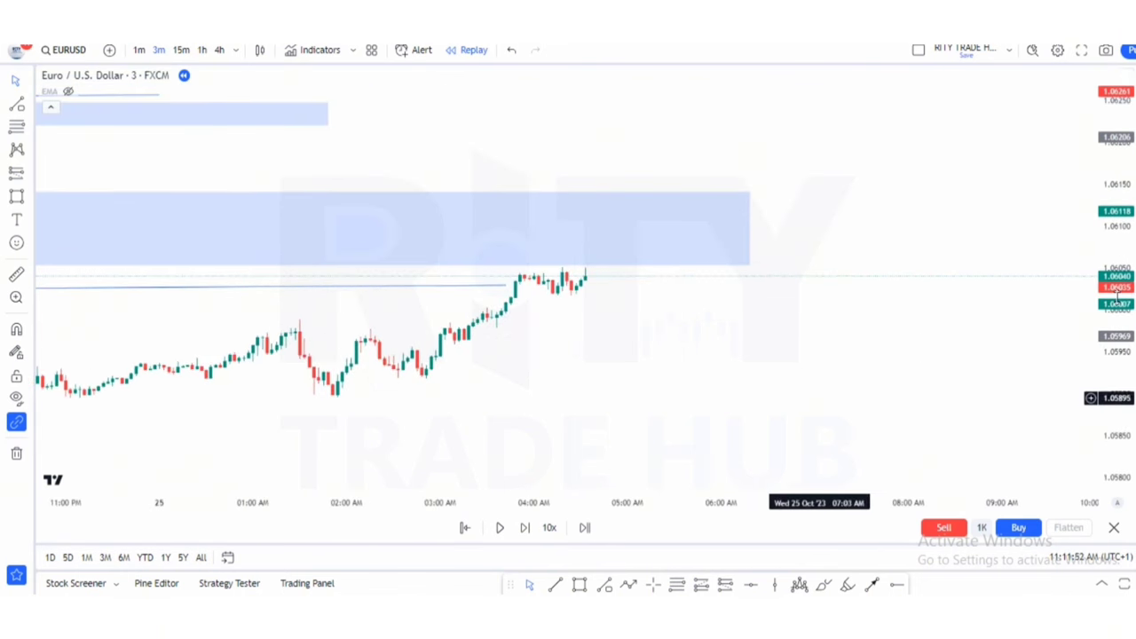
drag(1131, 308, 1131, 286)
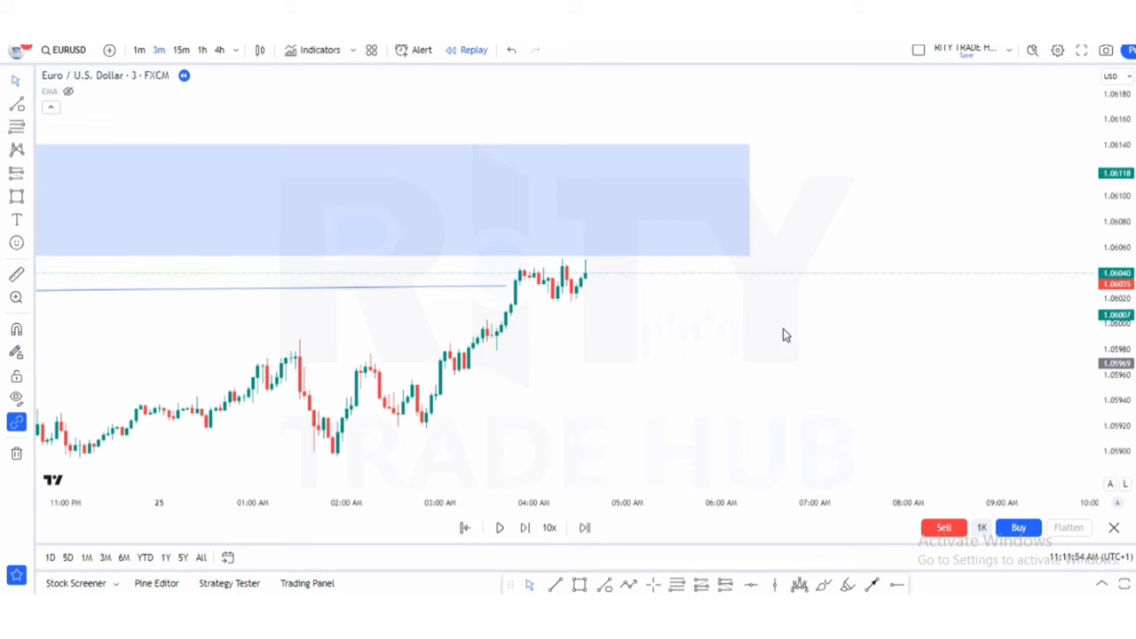
scroll(772, 334, up, 1)
drag(758, 332, 888, 310)
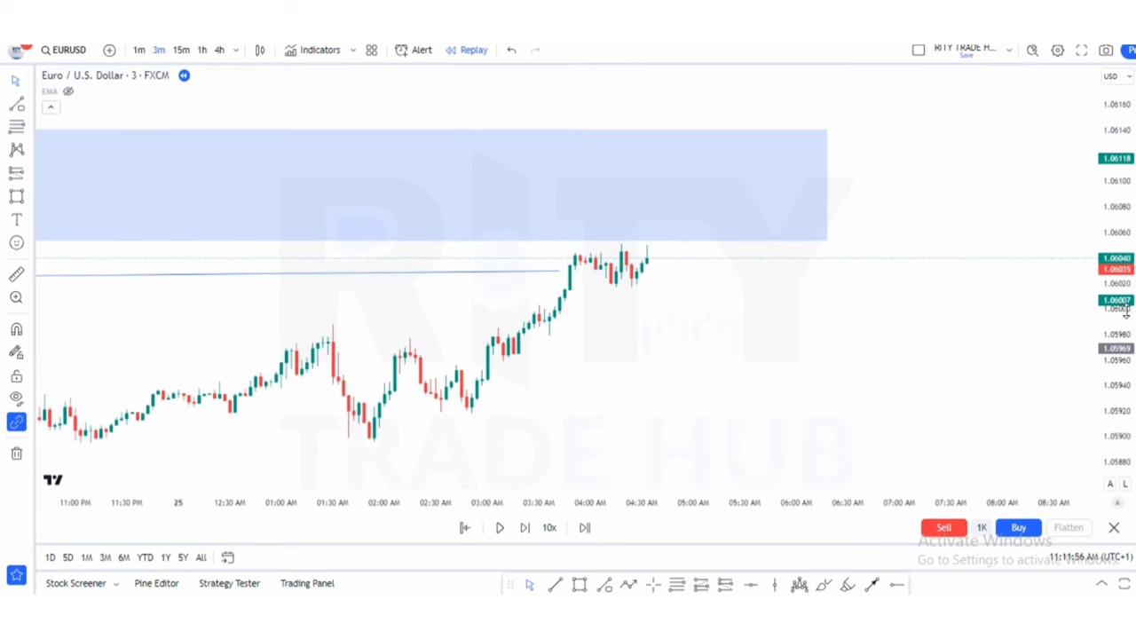
drag(1122, 313, 1122, 307)
key(shift+Down)
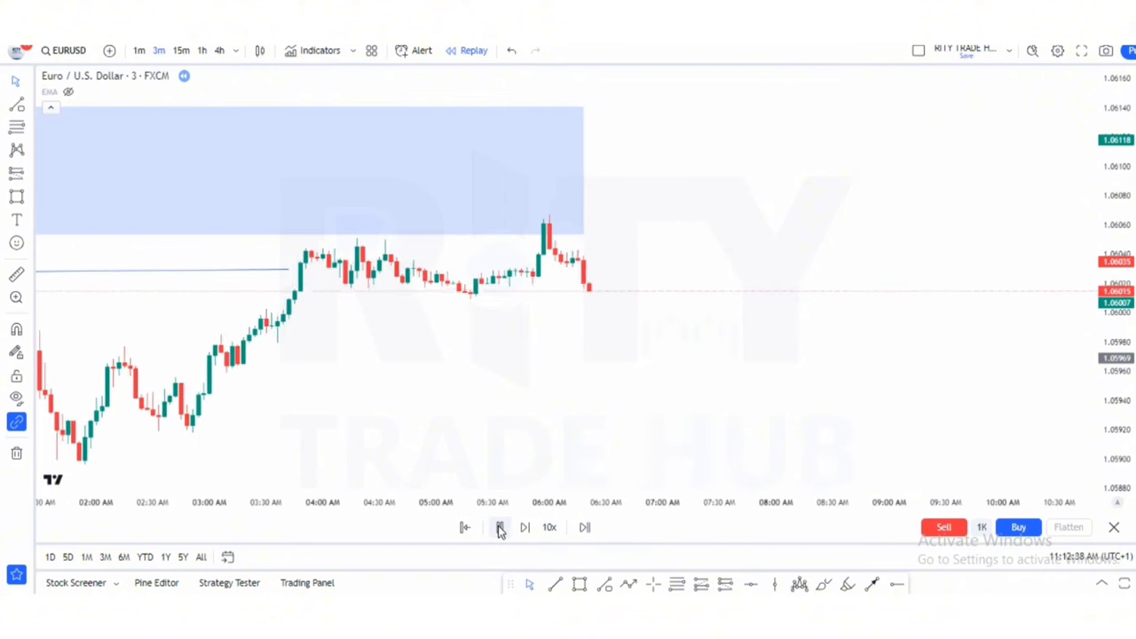
Pause the bar replay at about 06:30 AM on 25 October
click(499, 528)
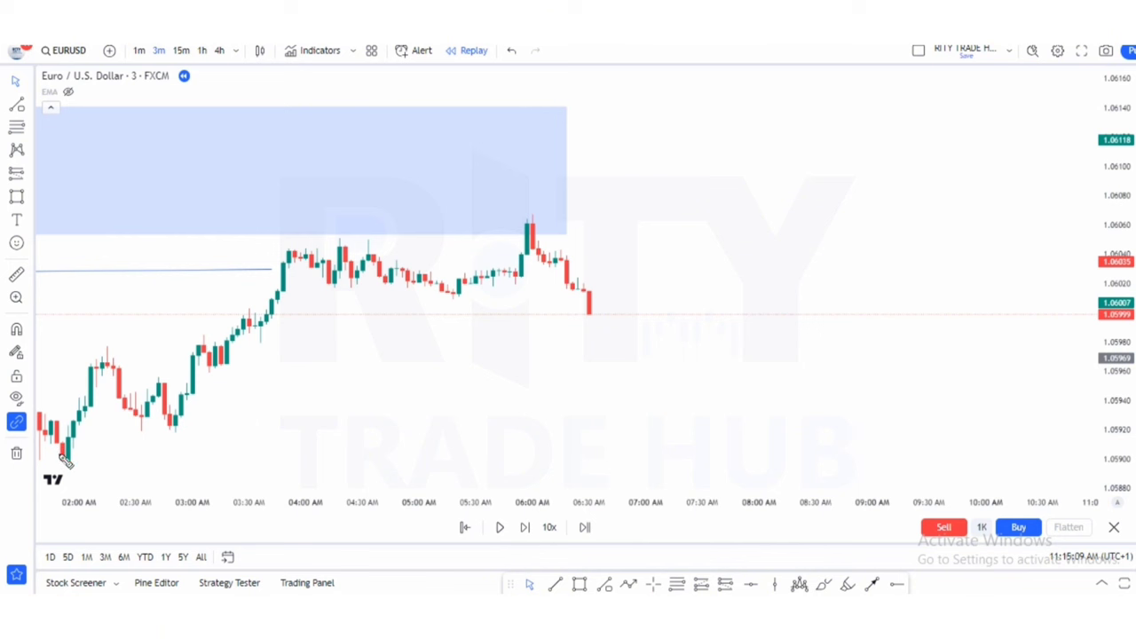
Sketch in red the rise from the low before 02:00 AM to the 04:00 AM high, marking the broken level and the 04:15 AM pullback
mouse_move(64, 459)
mouse_down()
mouse_move(99, 391)
mouse_move(151, 416)
mouse_move(254, 326)
mouse_move(301, 238)
mouse_up()
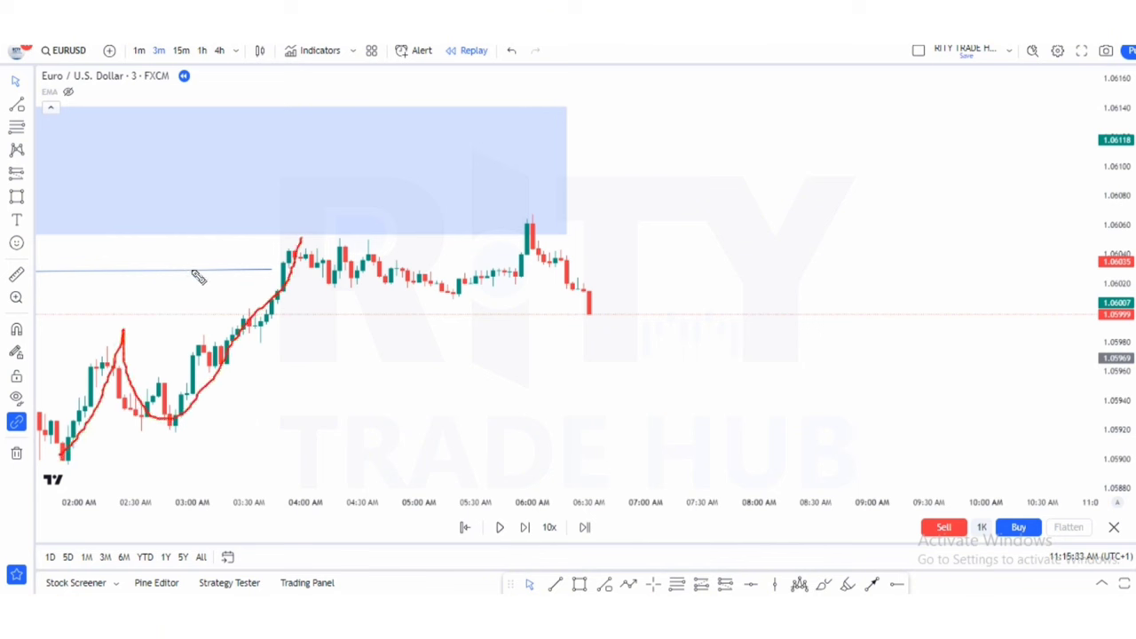
drag(192, 269, 279, 271)
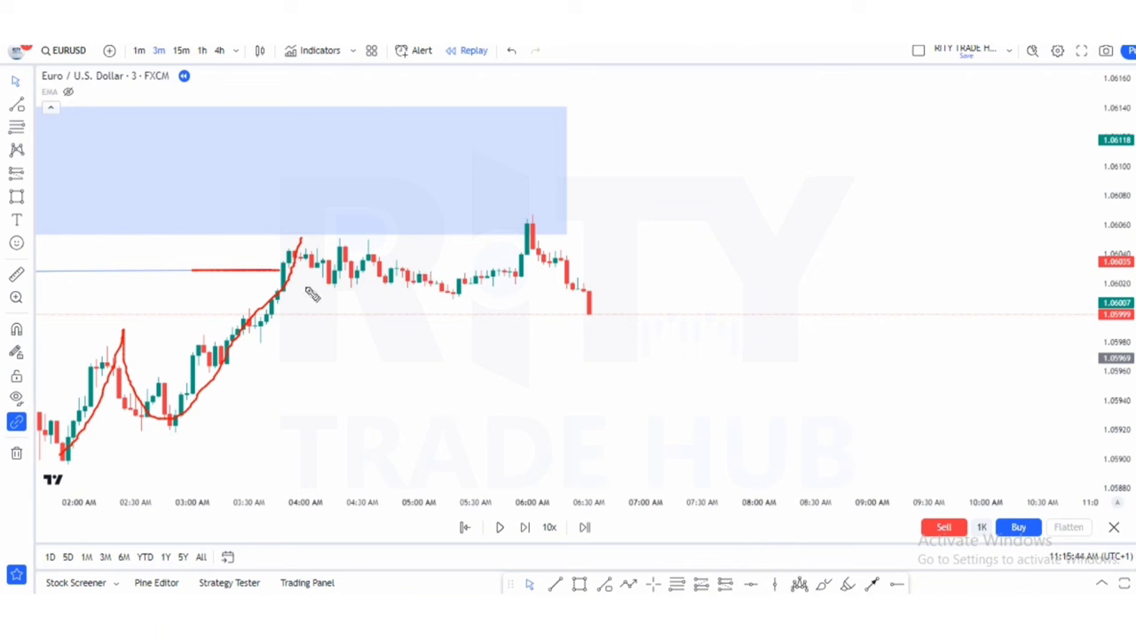
key(ctrl+z)
mouse_move(296, 257)
mouse_down()
mouse_move(325, 270)
mouse_move(346, 257)
mouse_up()
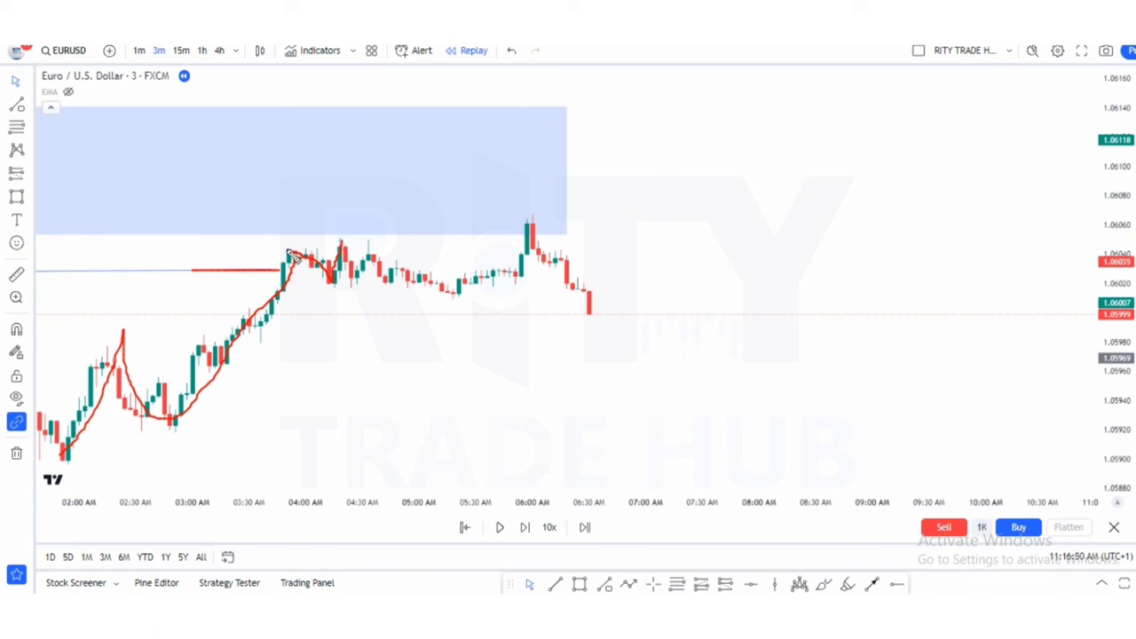
drag(290, 255, 337, 251)
drag(331, 287, 431, 291)
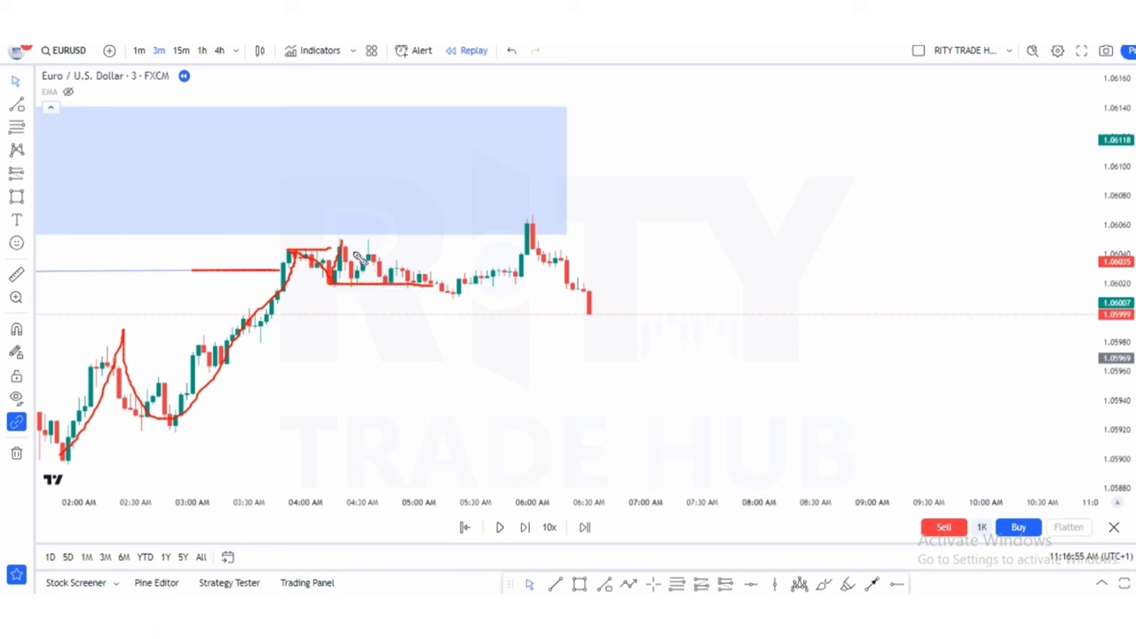
Sketch in red the swing down to 05:18 AM and up to 06:00 AM, retrace levels at the 04:18 AM high and 05:18 AM low, and clear everything
mouse_move(345, 245)
mouse_down()
mouse_move(446, 305)
mouse_move(531, 228)
mouse_up()
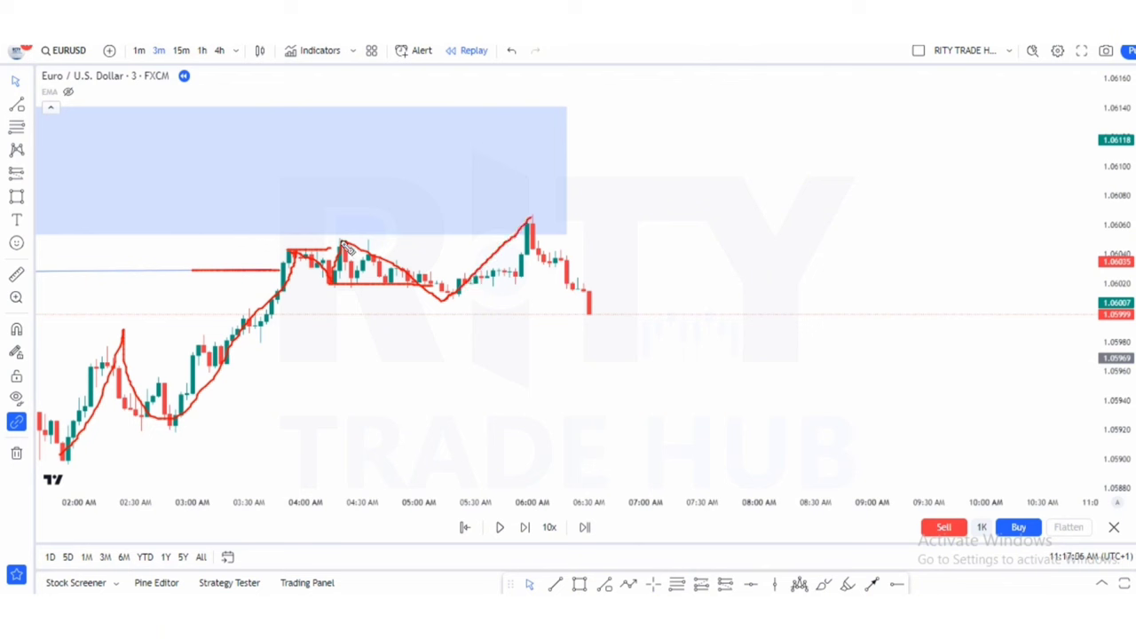
drag(351, 242, 516, 243)
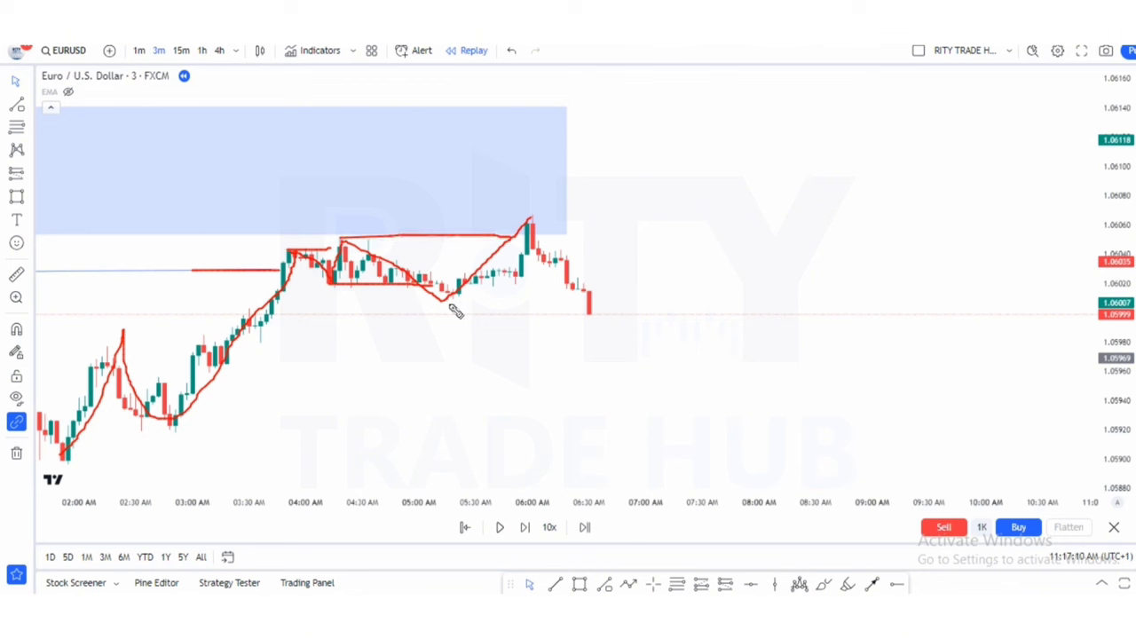
drag(448, 308, 587, 306)
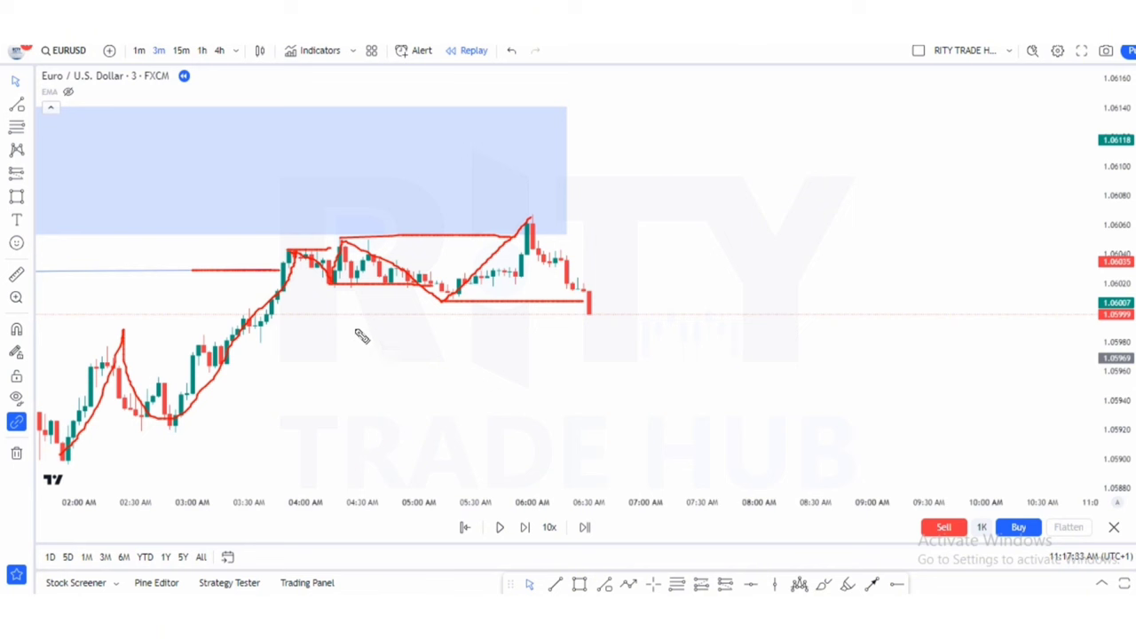
drag(295, 255, 304, 252)
drag(348, 241, 520, 236)
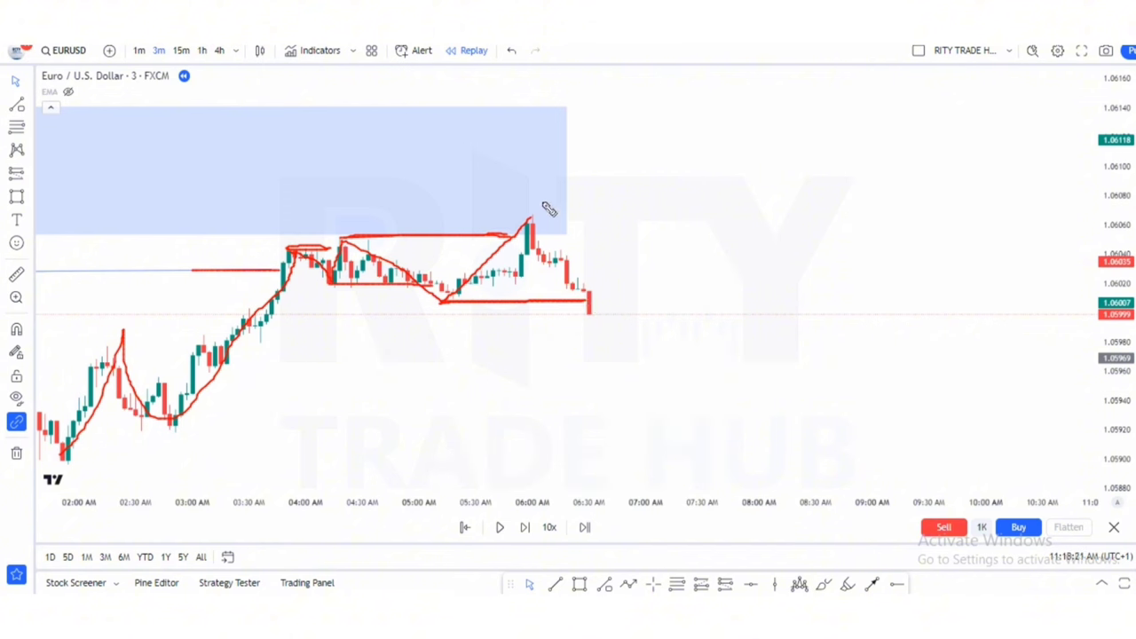
drag(545, 206, 550, 232)
drag(472, 305, 589, 309)
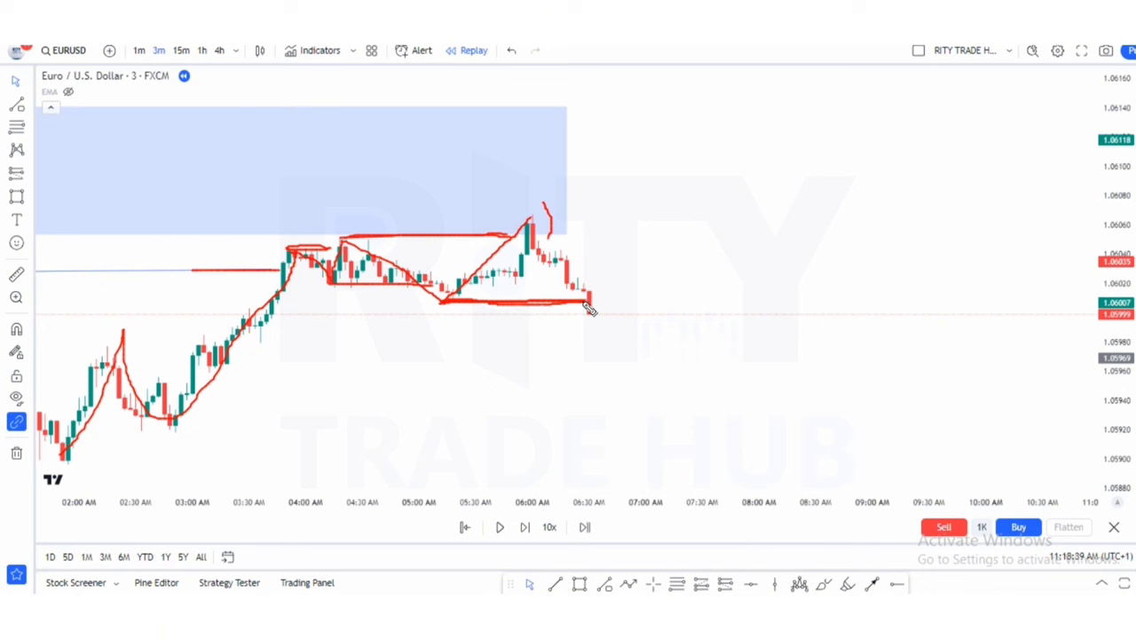
key(e)
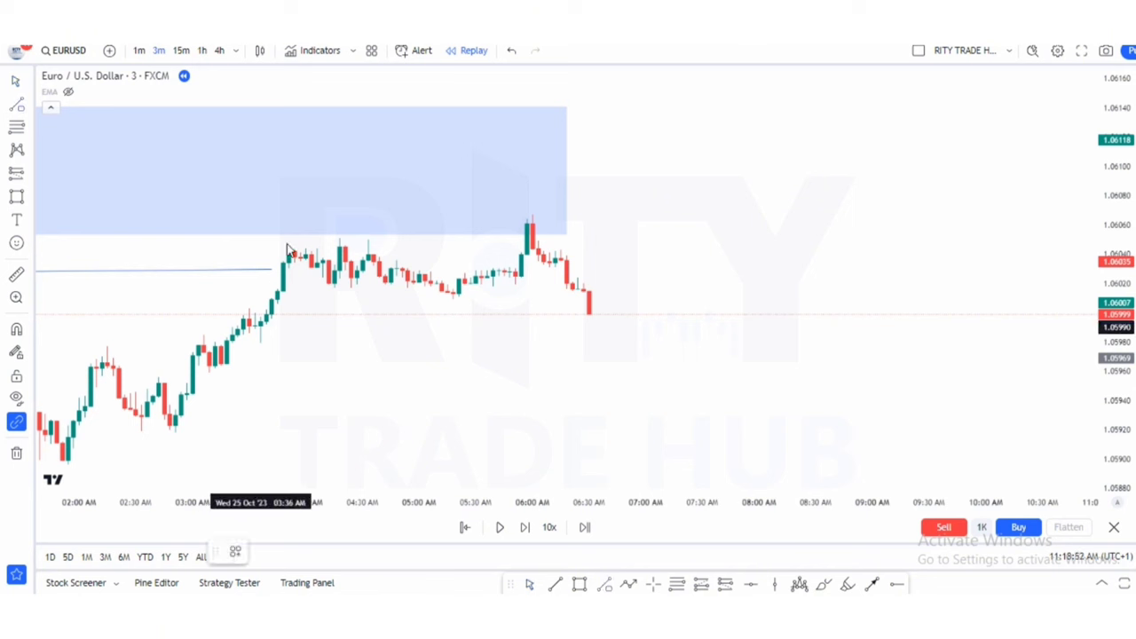
Draw trend lines at the 1.06018 low from 04:15 to 05:06 AM and at the 1.06051 high from 04:18 to 05:51 AM
click(334, 286)
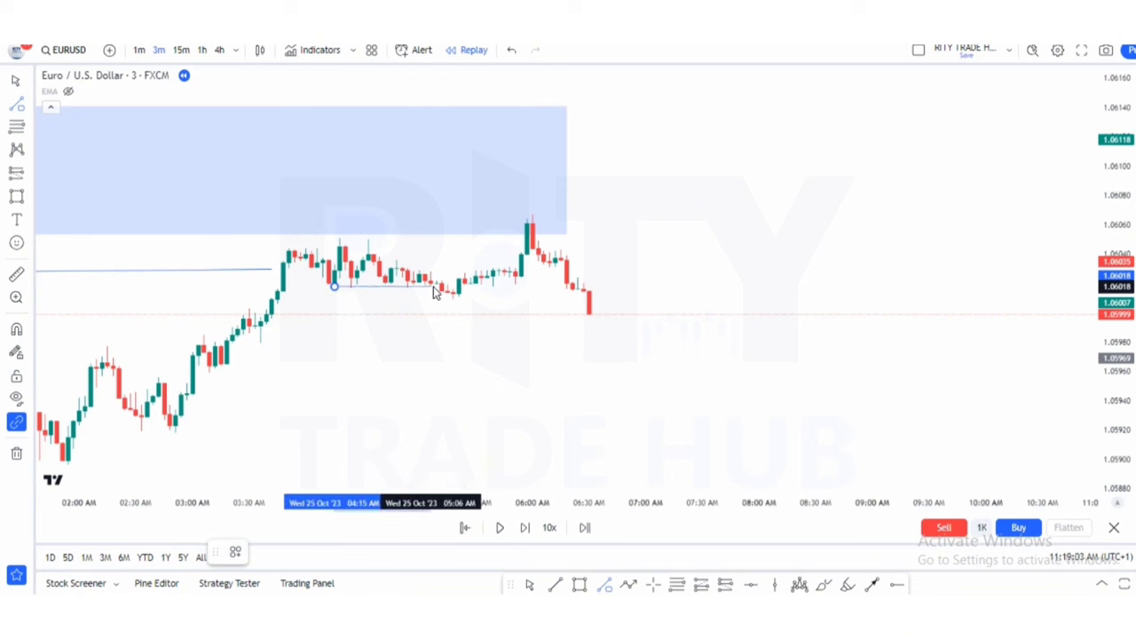
click(431, 286)
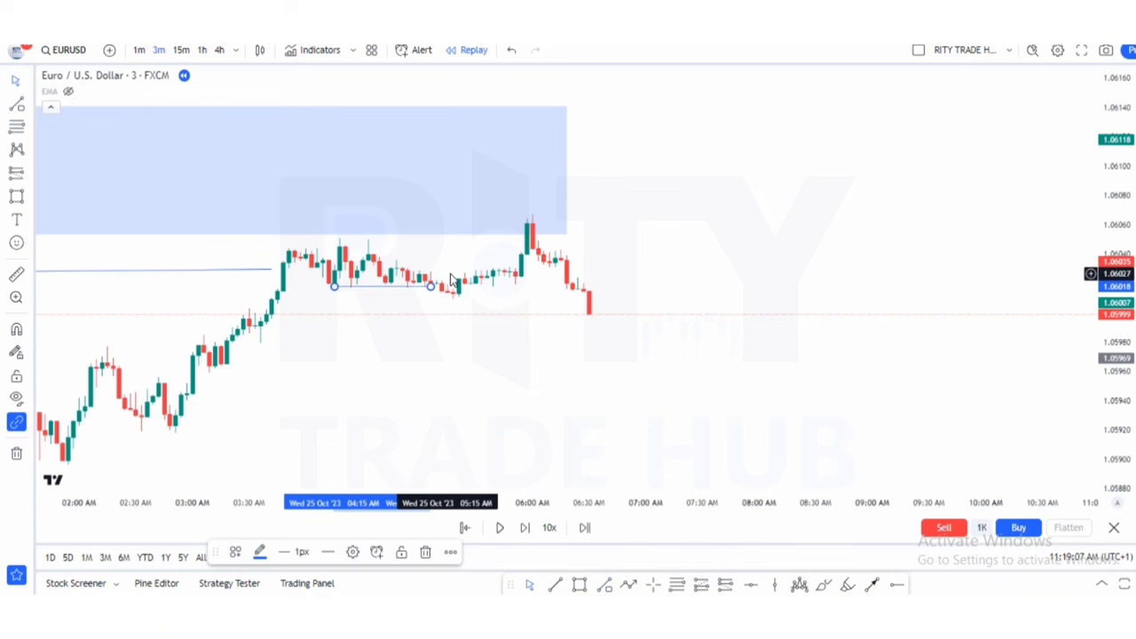
click(608, 557)
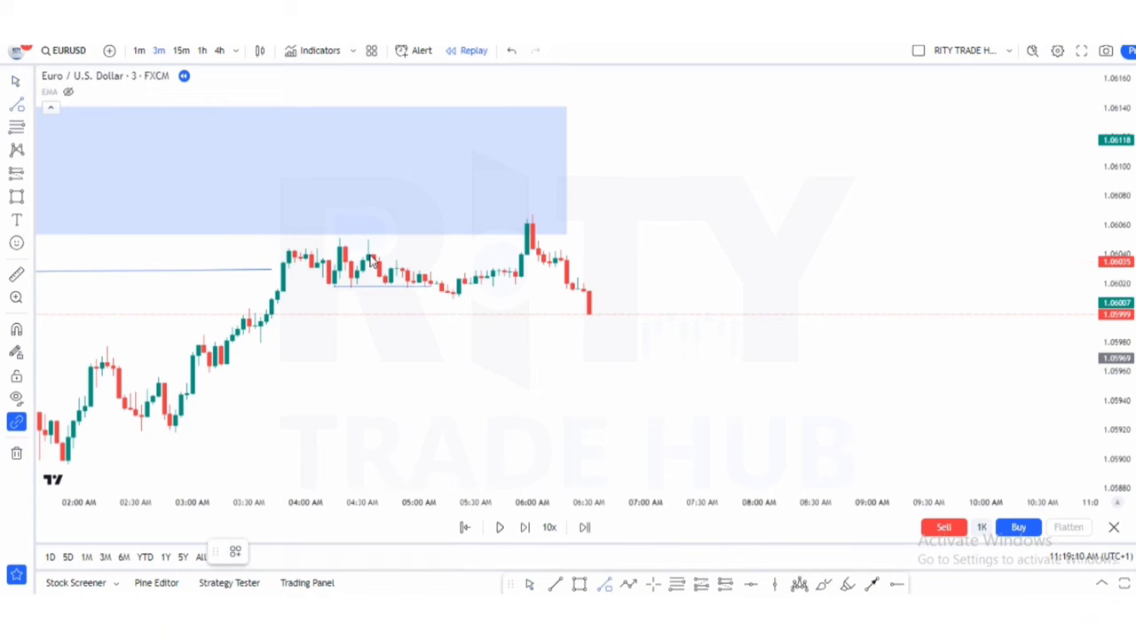
click(338, 239)
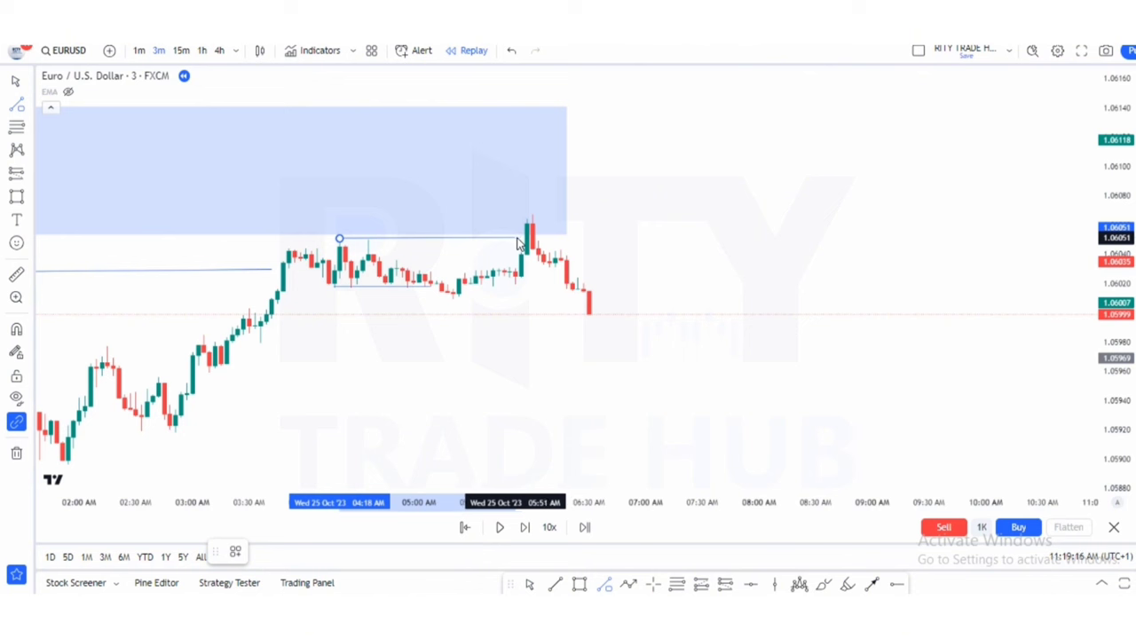
click(515, 238)
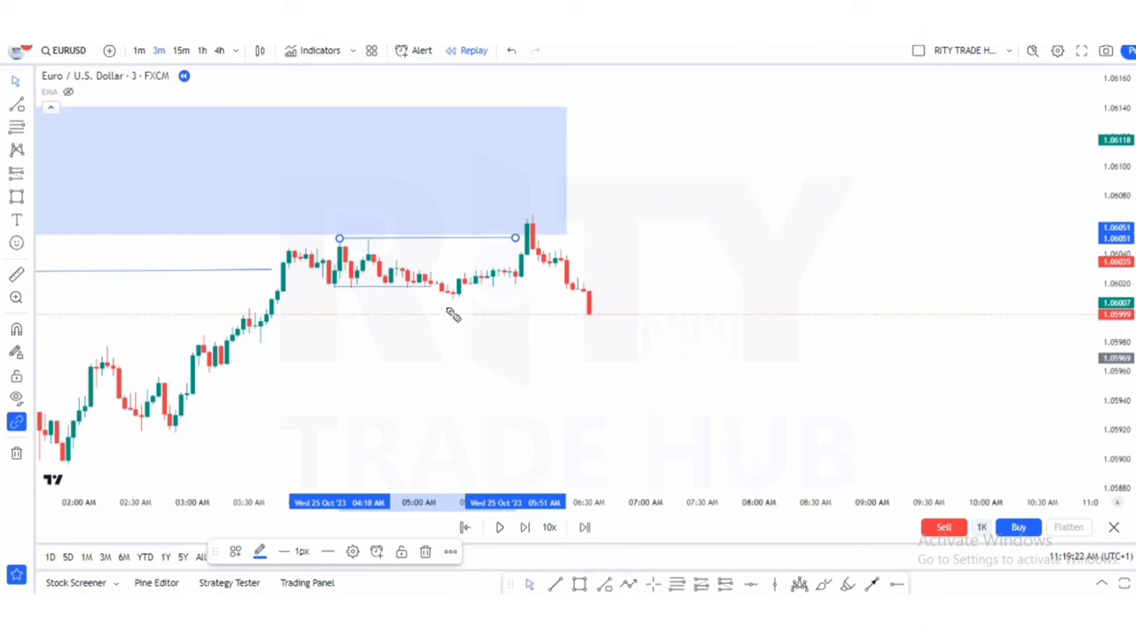
Draw a trend line from the 05:18 AM low at 1.06010 to 06:27 AM and apply the CHoCH drawing template to it
drag(446, 309, 481, 300)
key(ctrl+z)
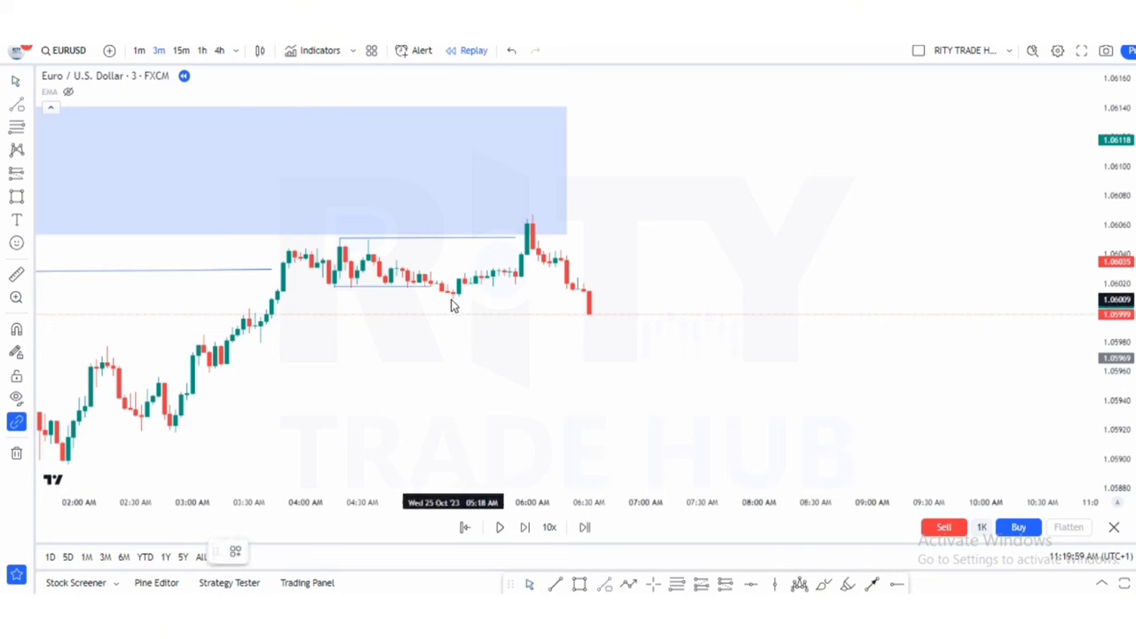
key(alt+t)
click(453, 299)
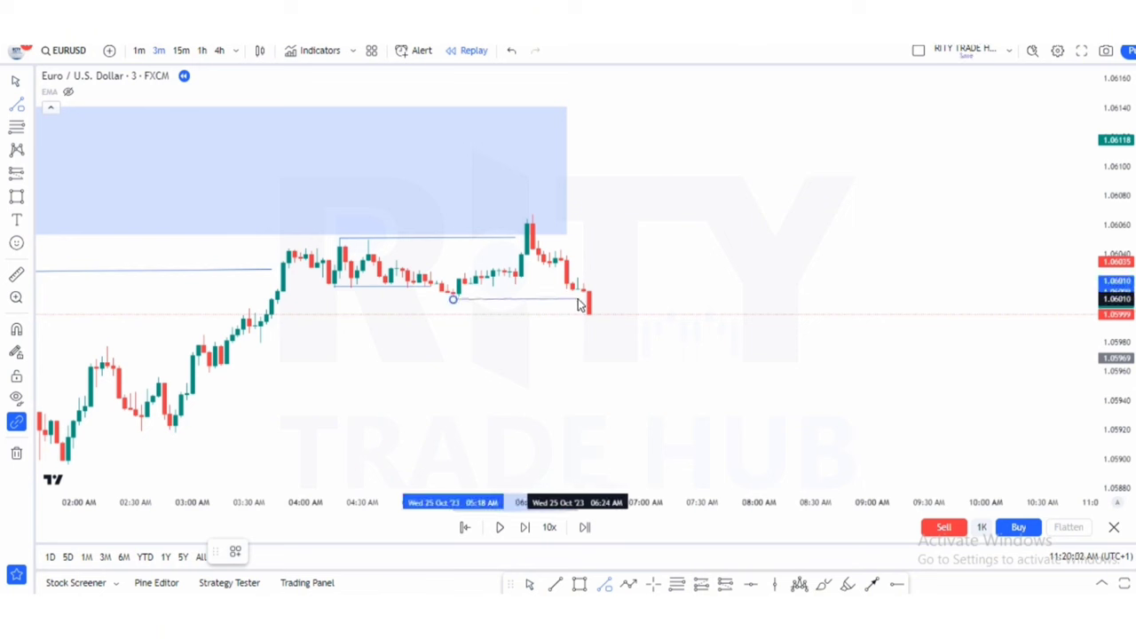
click(585, 304)
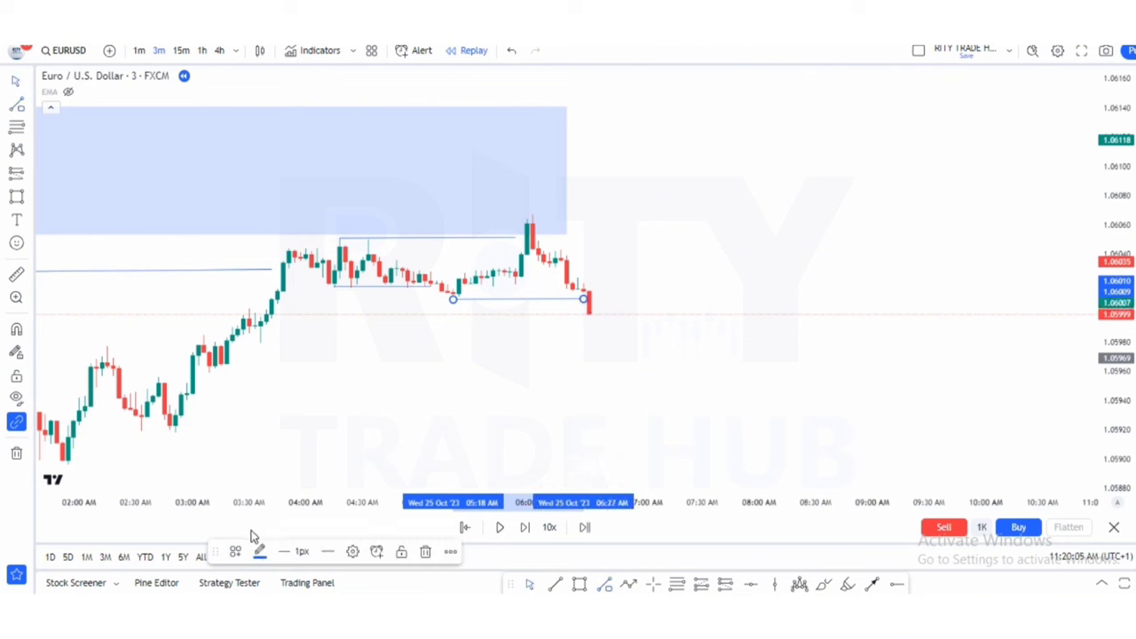
click(235, 554)
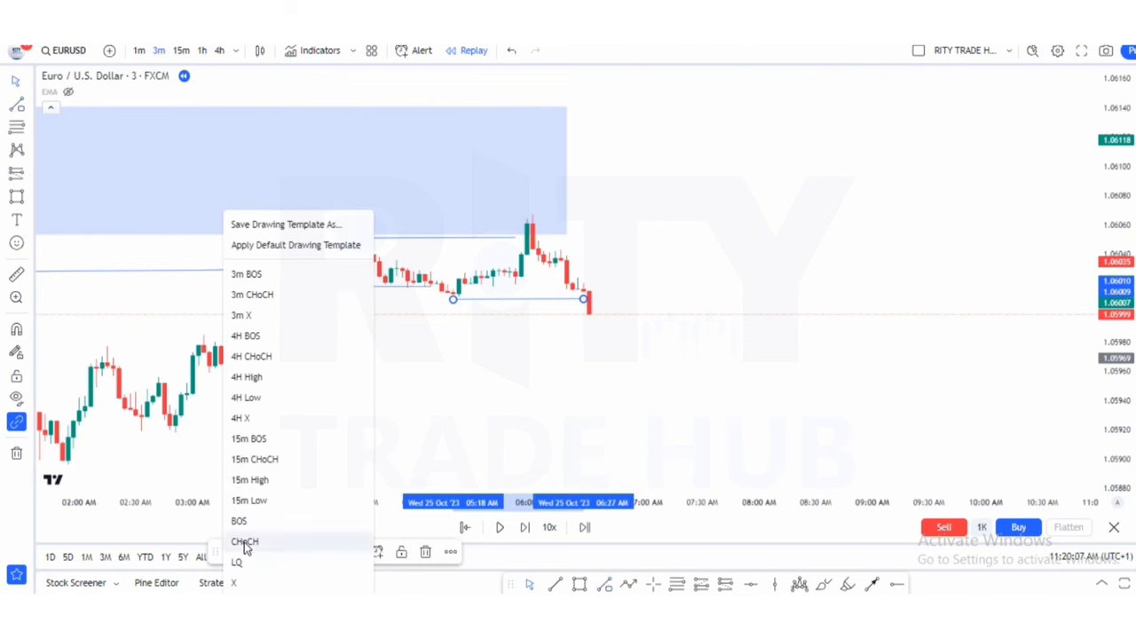
click(245, 540)
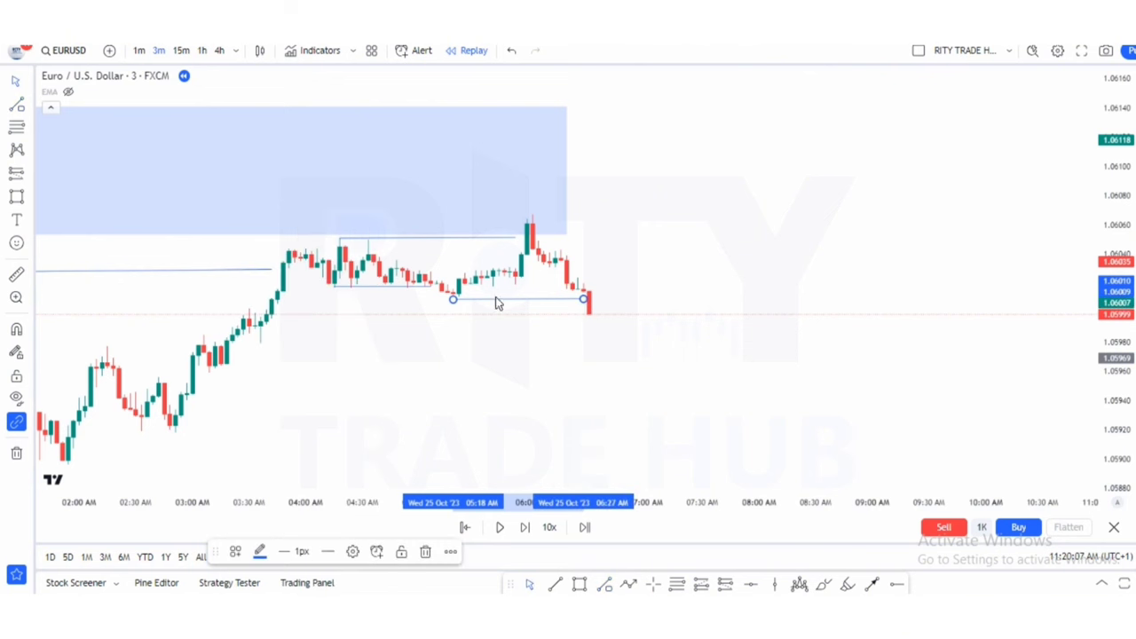
Apply the X template to the line under the 04:15 AM low and the BOS template to the line at the 04:18 AM high
click(390, 288)
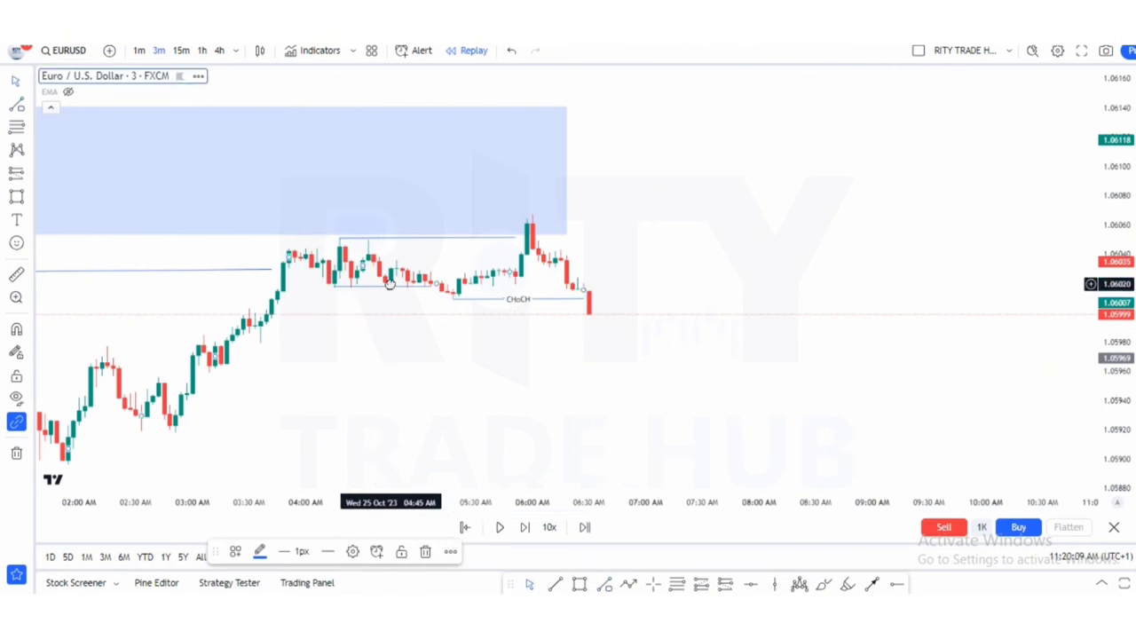
click(235, 552)
click(236, 581)
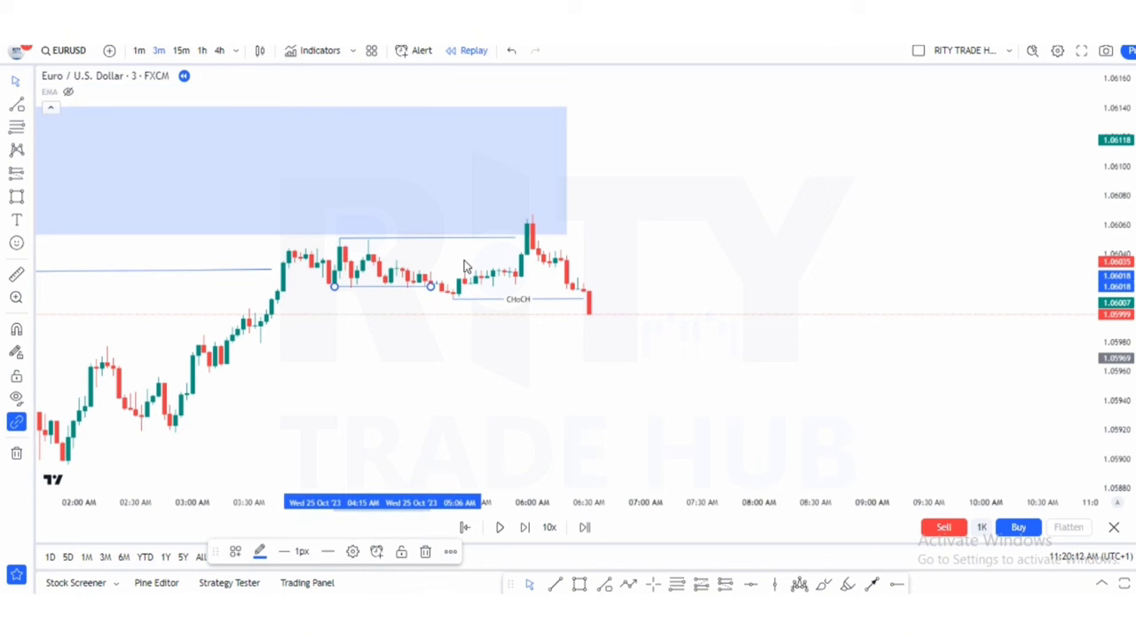
click(475, 239)
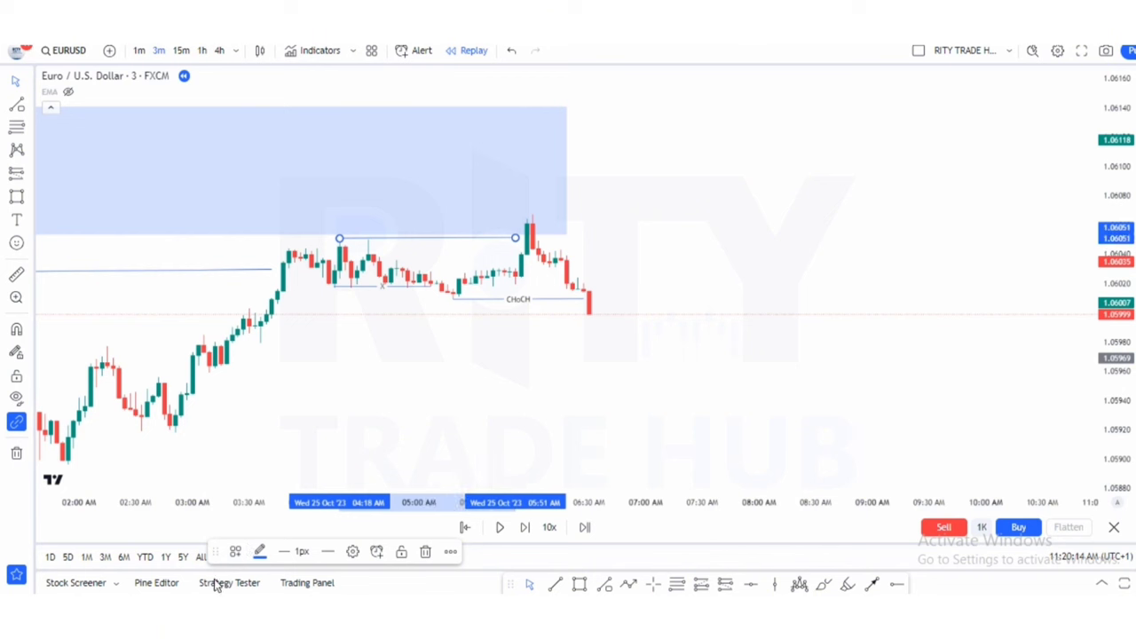
click(235, 552)
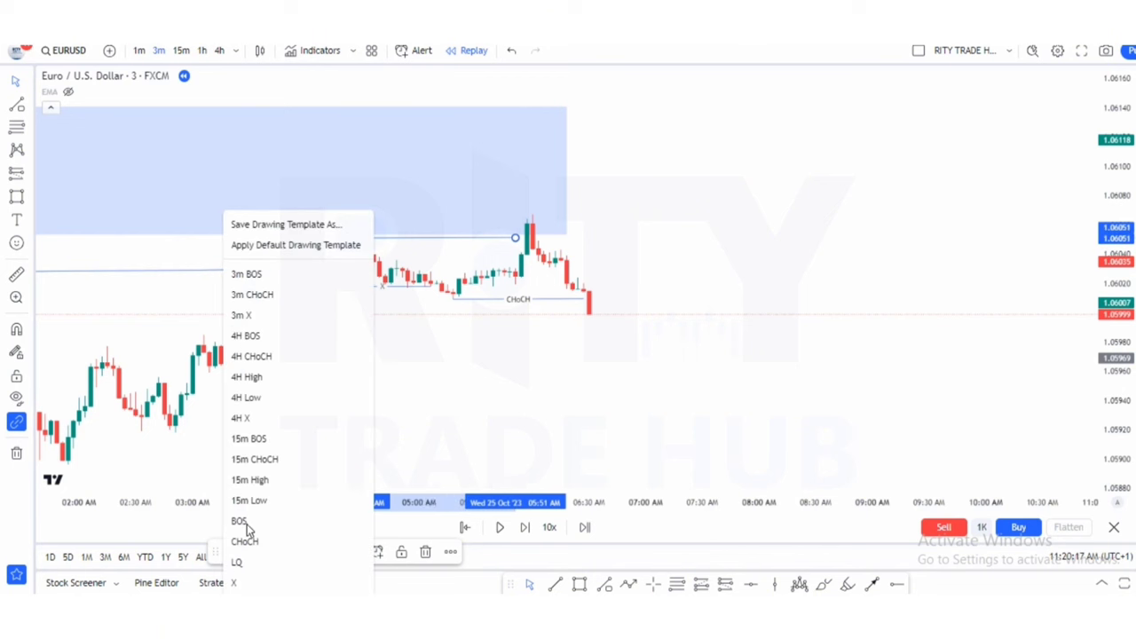
click(242, 522)
click(494, 401)
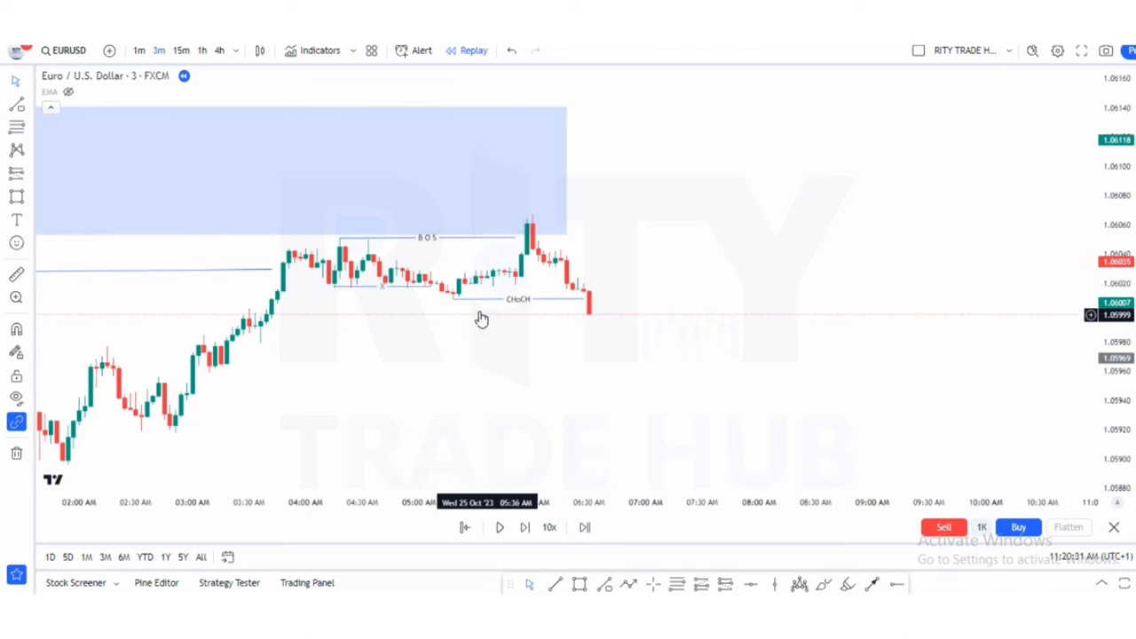
Sketch red freehand projections from the 06:30 AM candle, including a pullback to about 1.06025 and a drop to about 1.05960
click(528, 231)
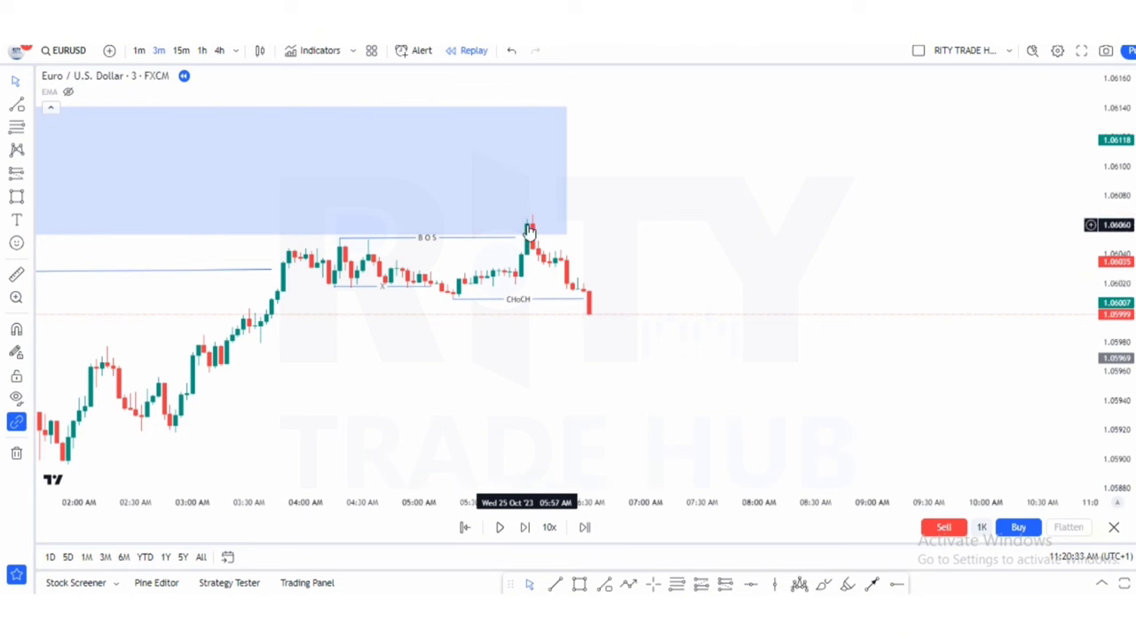
click(648, 215)
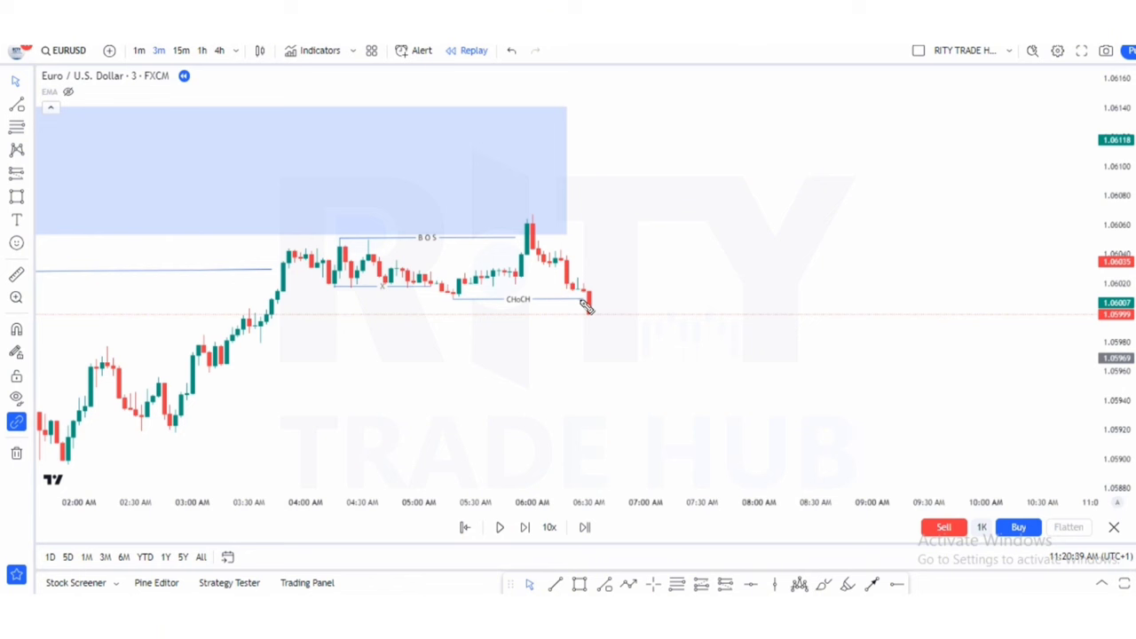
drag(586, 304, 628, 307)
drag(602, 311, 644, 173)
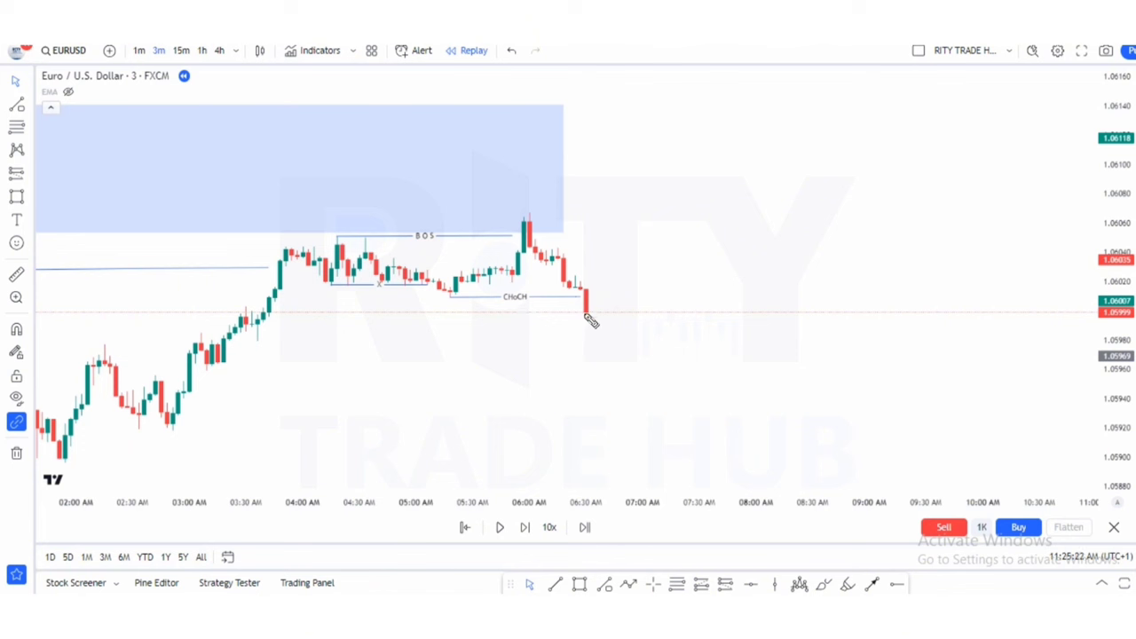
drag(588, 317, 620, 282)
drag(620, 282, 622, 367)
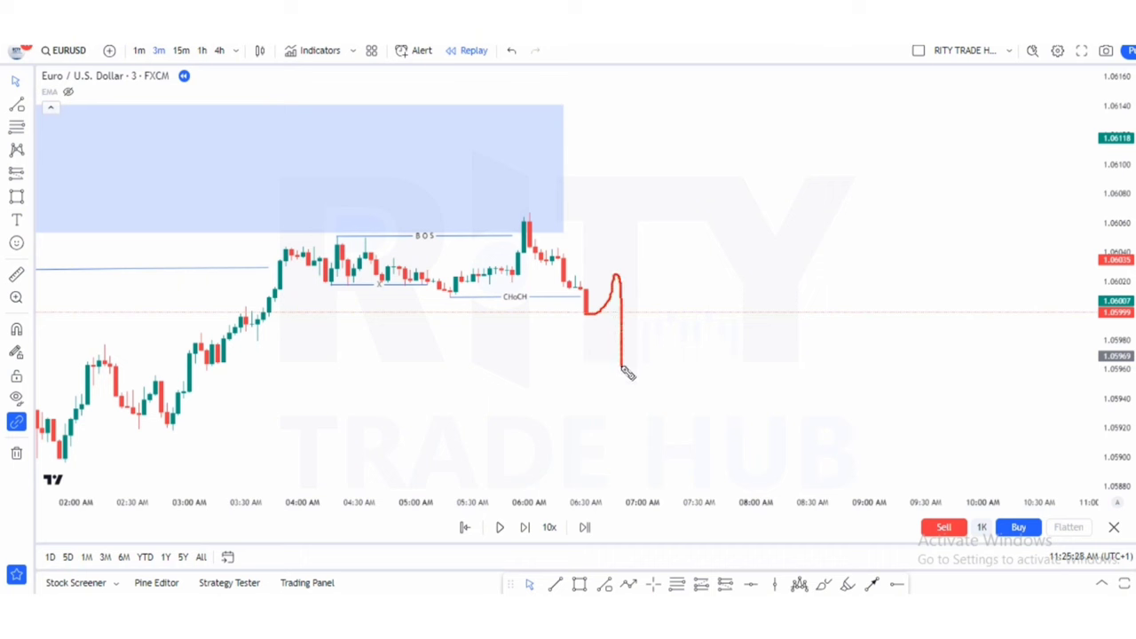
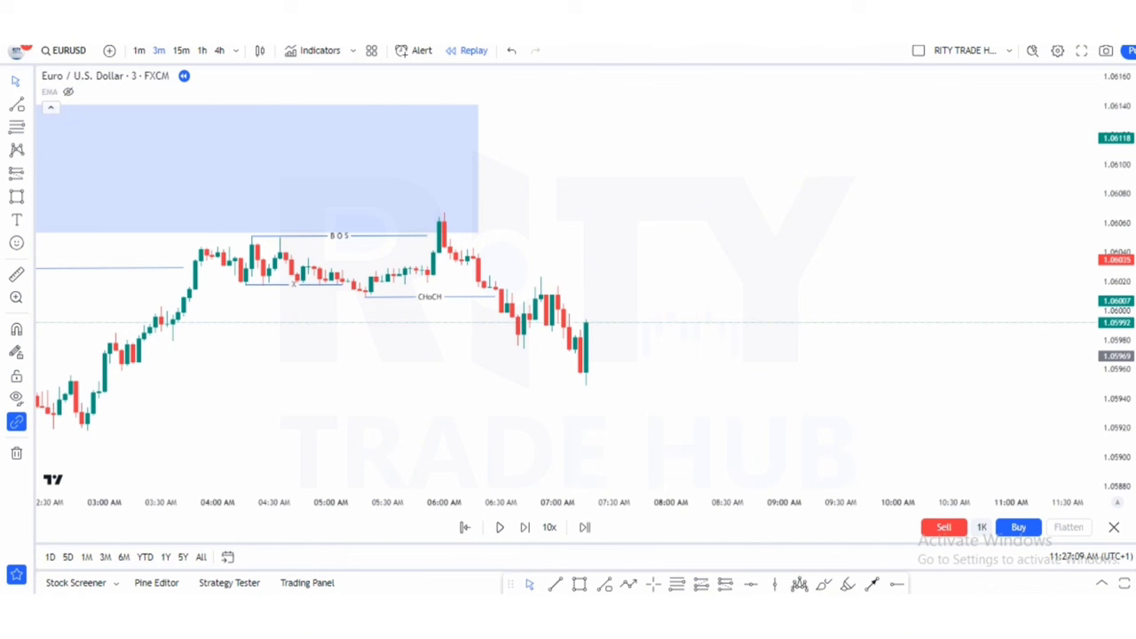
Draw a near-horizontal info line from the swing high at 1.06023 to about 08:06 AM and label it X
click(604, 584)
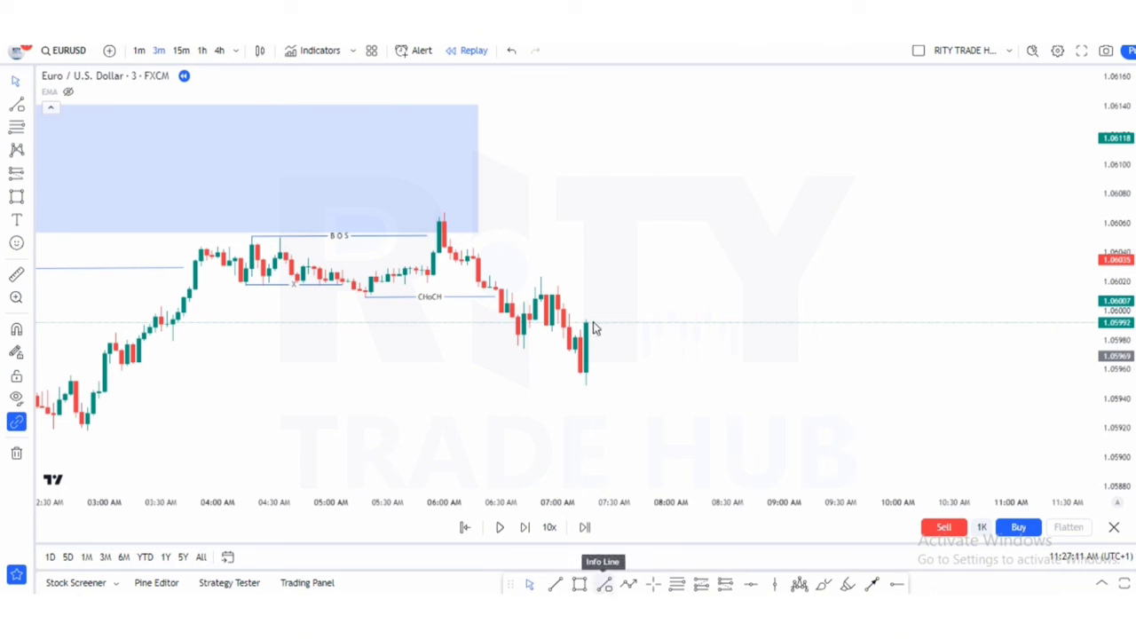
click(539, 279)
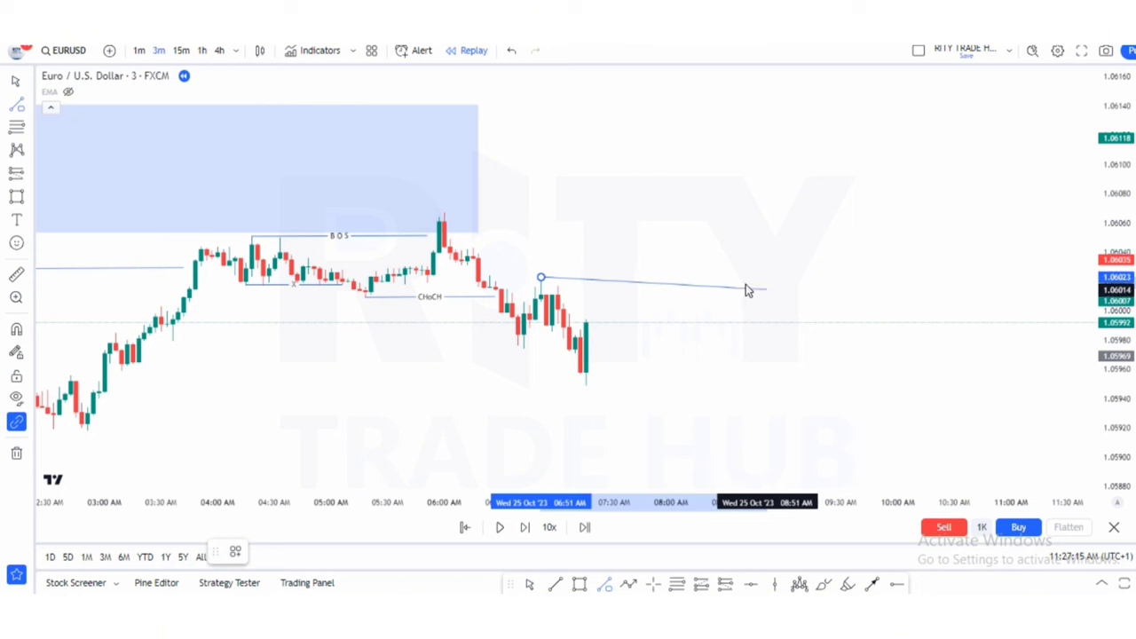
click(681, 284)
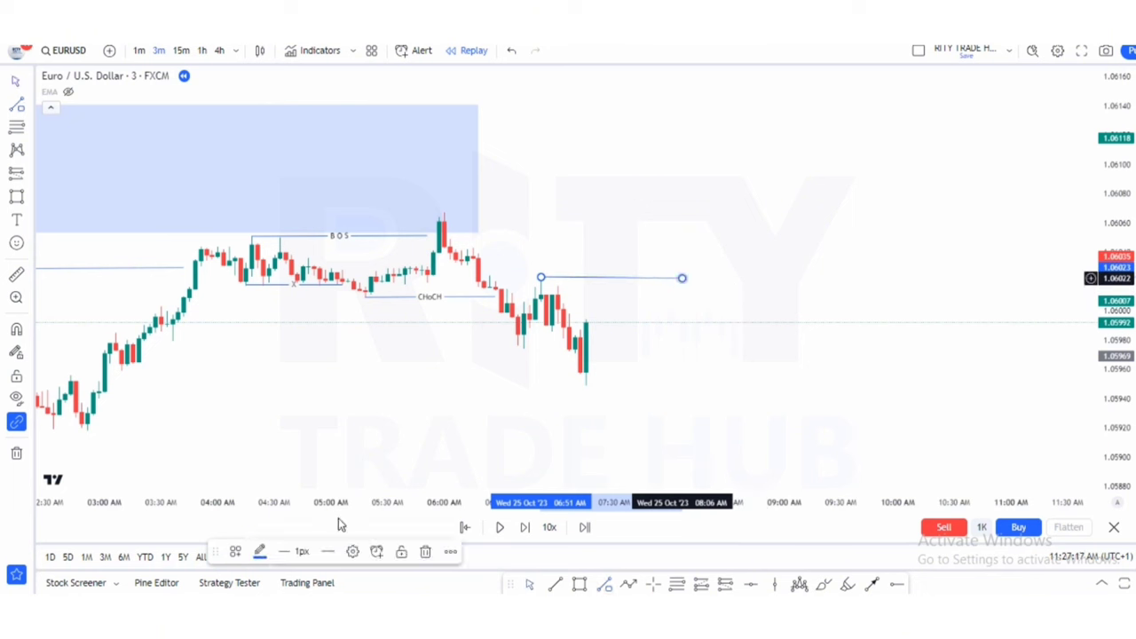
click(607, 386)
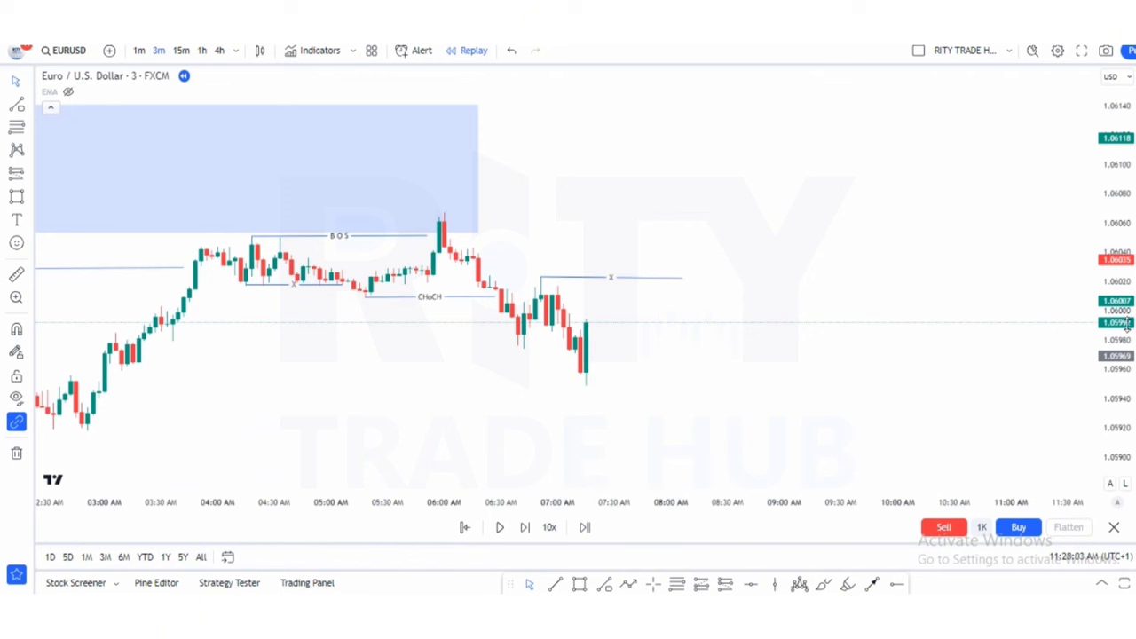
Draw a thin supply-zone rectangle from the 06:12 AM candle at 1.06035 up to its high, extending to nearly 09:00 AM
drag(1127, 325, 1125, 293)
drag(818, 358, 708, 370)
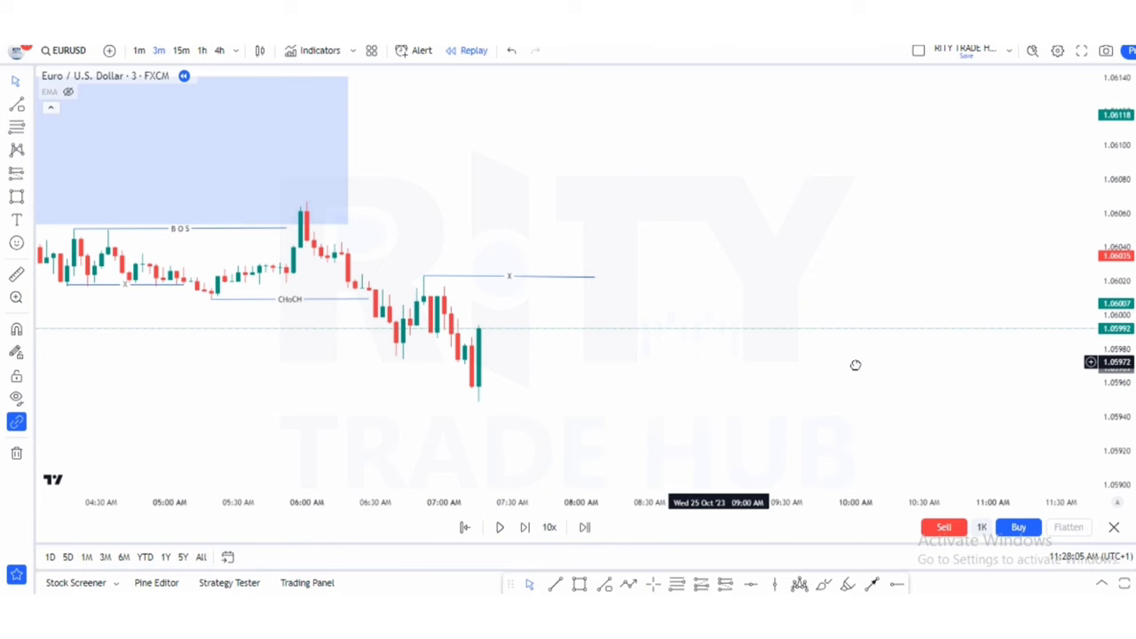
drag(856, 364, 858, 364)
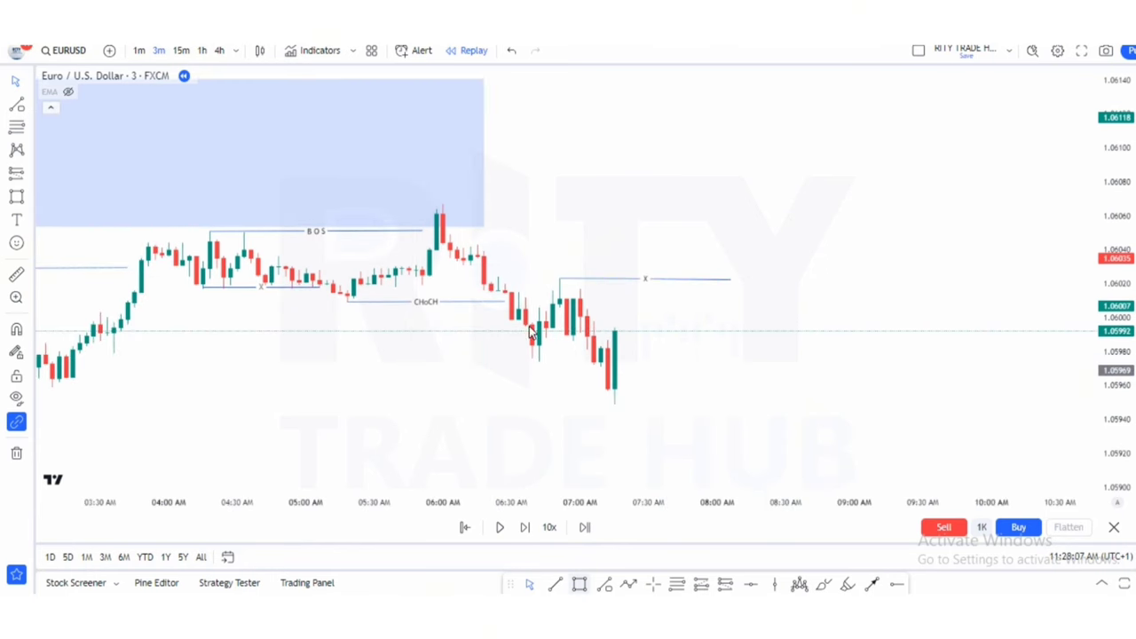
click(470, 258)
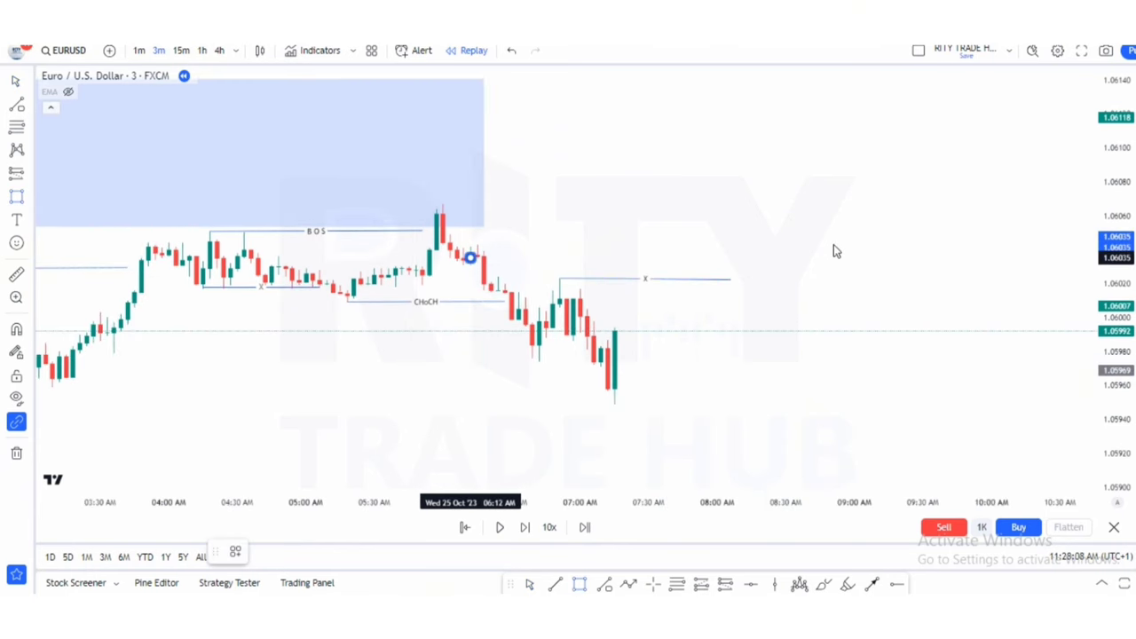
click(840, 245)
click(816, 274)
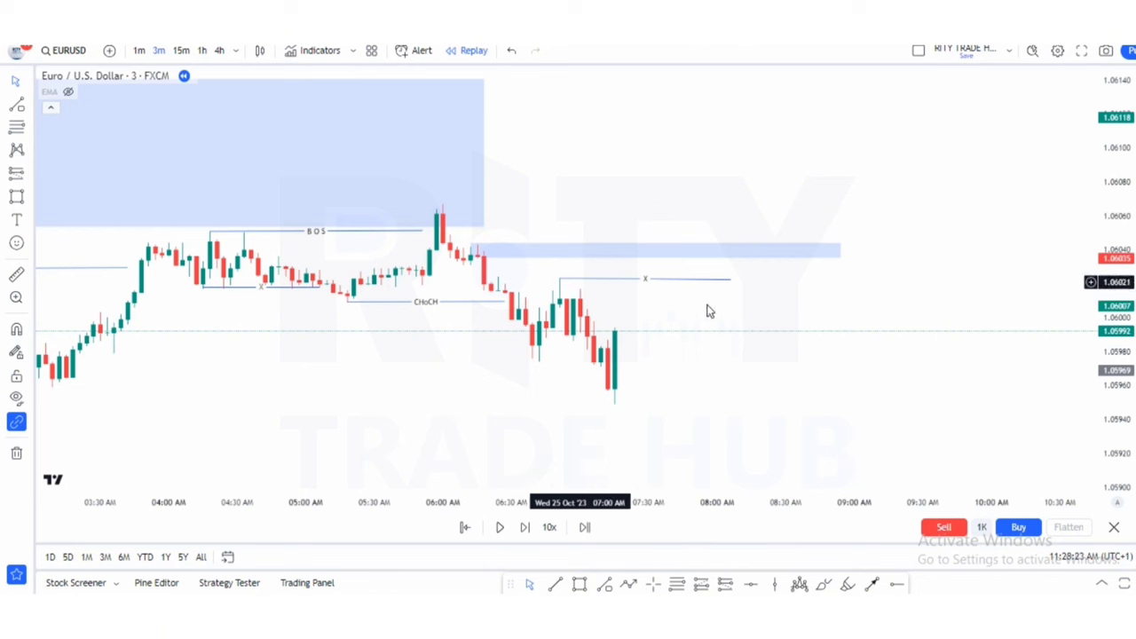
click(812, 261)
click(835, 284)
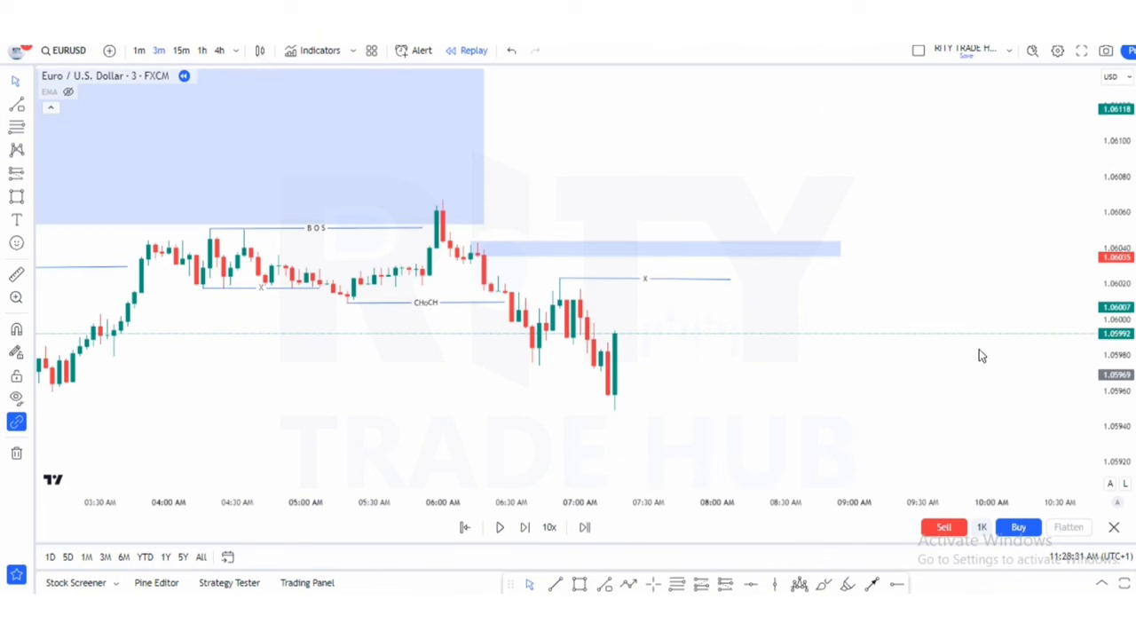
Advance the replay candle by candle until price rises into the thin supply zone
drag(824, 363, 794, 330)
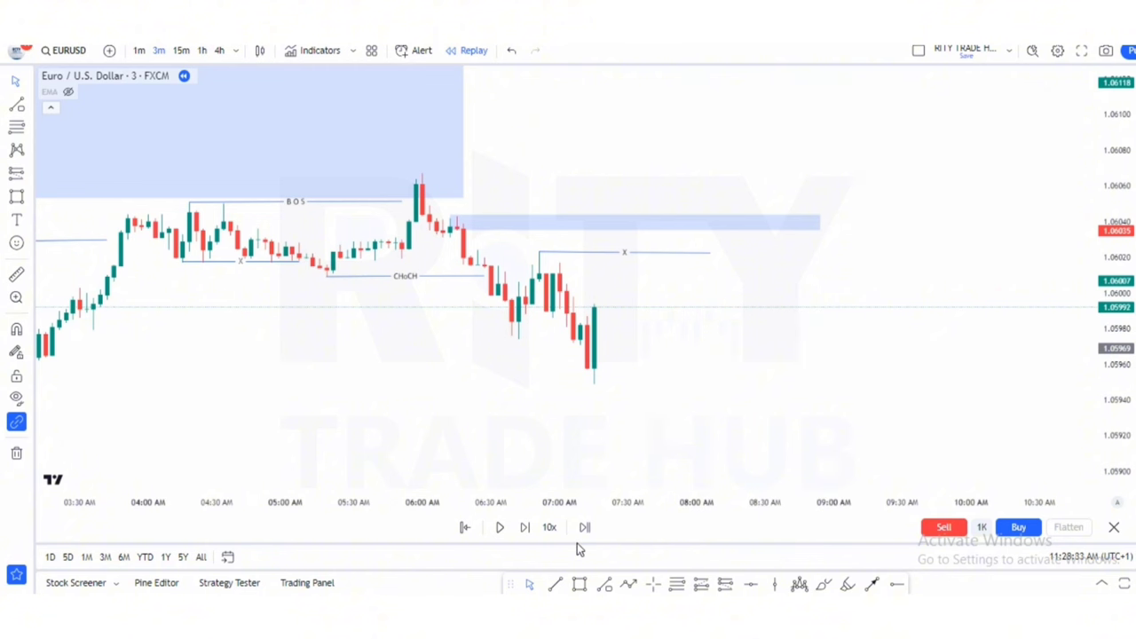
click(523, 529)
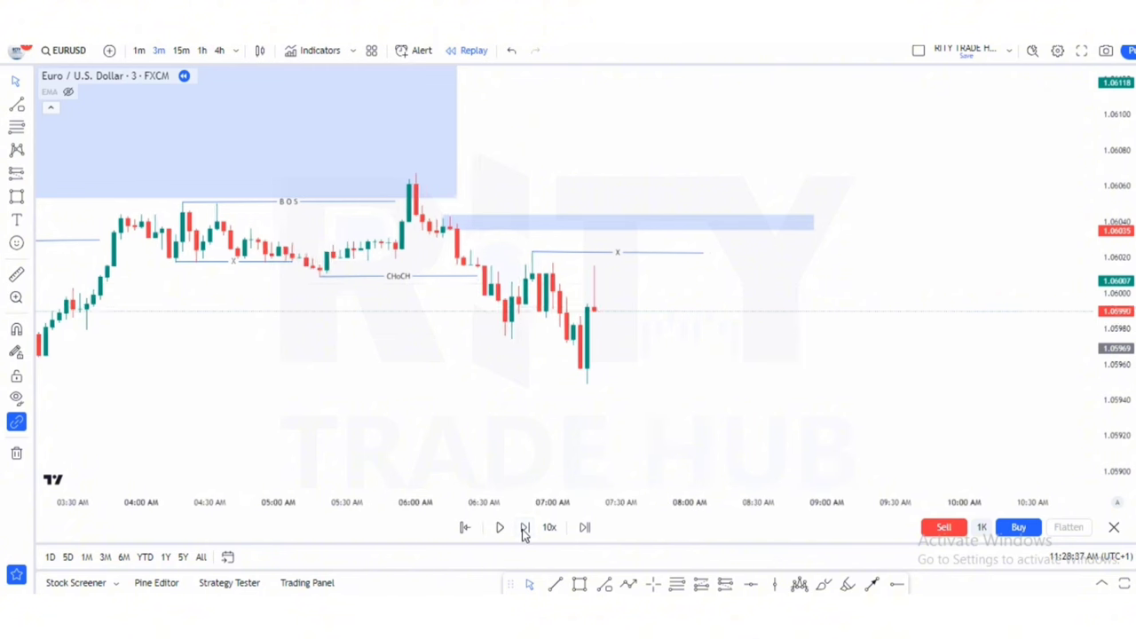
click(523, 529)
click(523, 529)
click(524, 529)
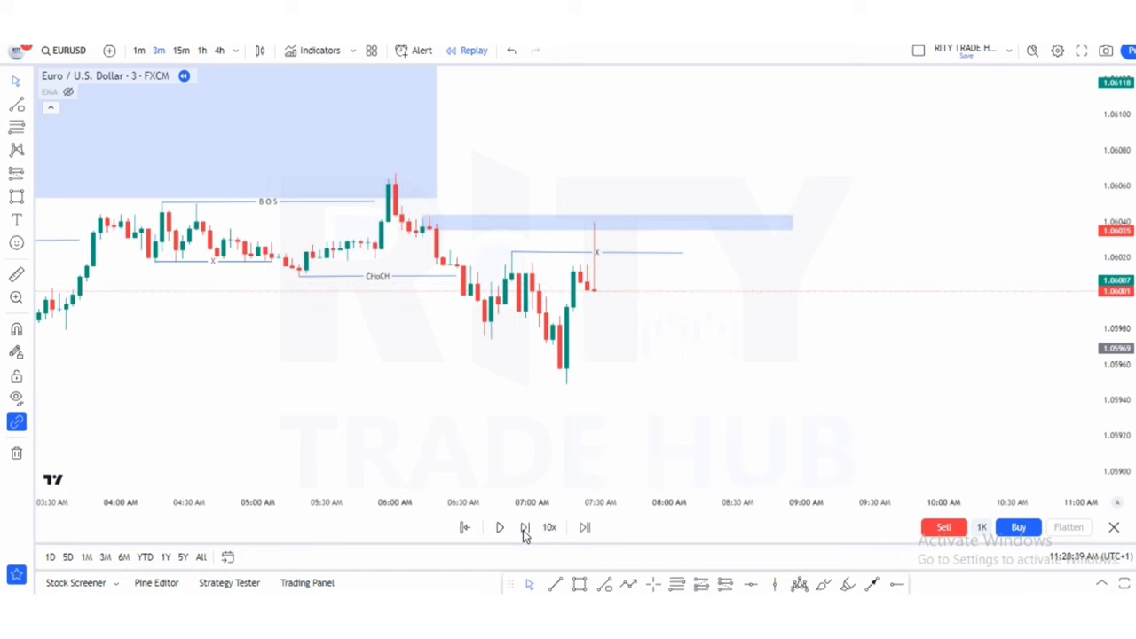
click(524, 529)
click(524, 529)
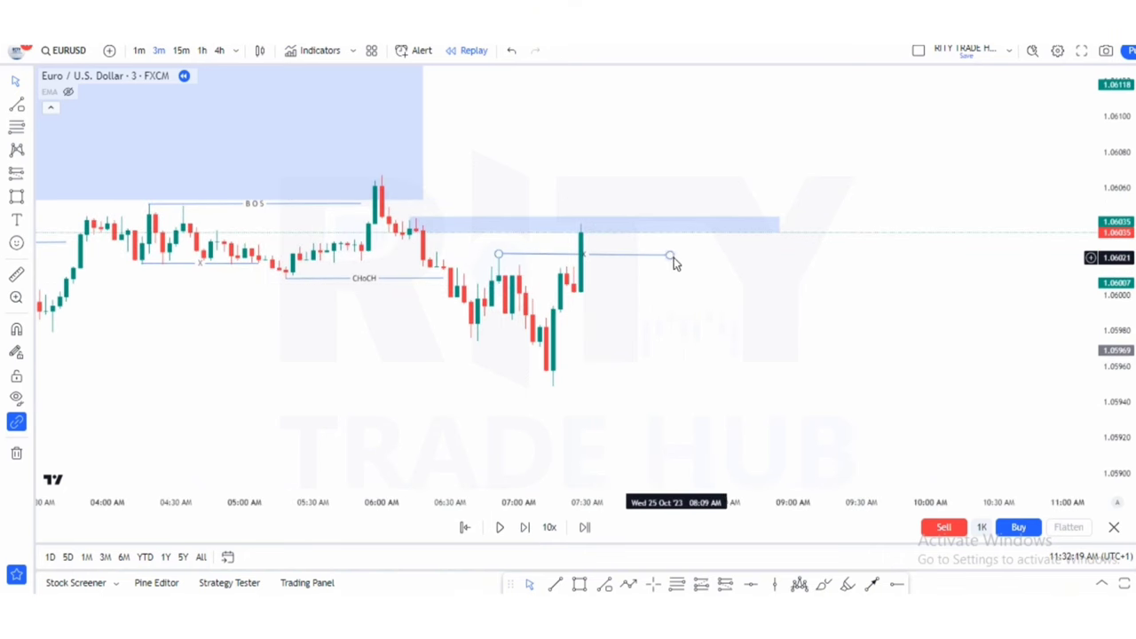
Shorten the newest X line to end just before the candle that breaks it, and advance the replay by one candle
drag(670, 258, 575, 258)
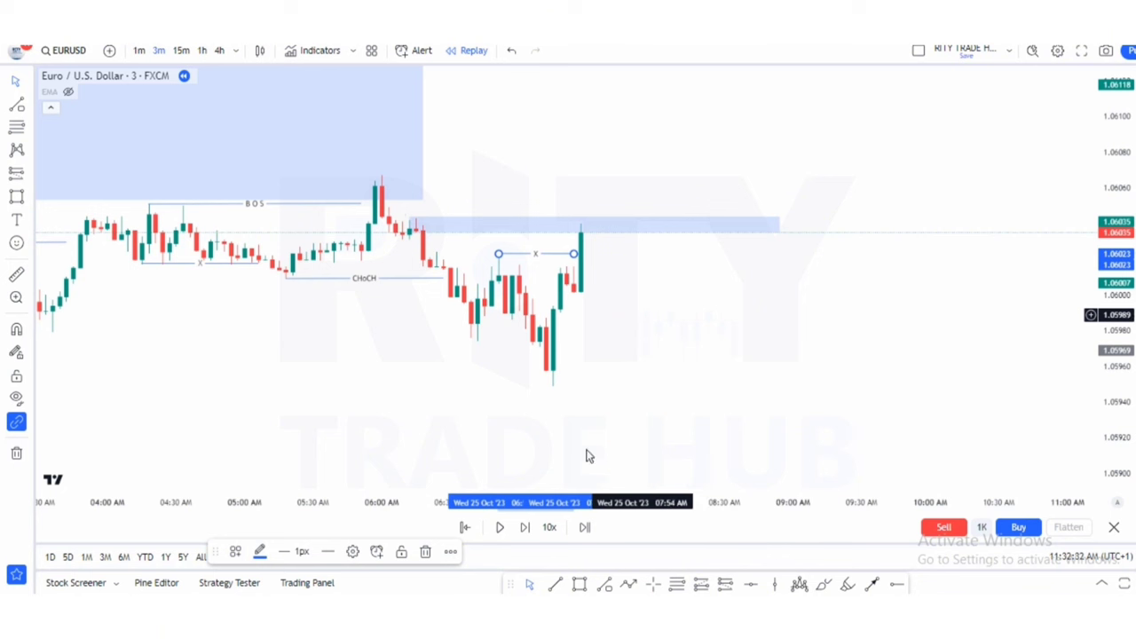
click(526, 528)
click(584, 394)
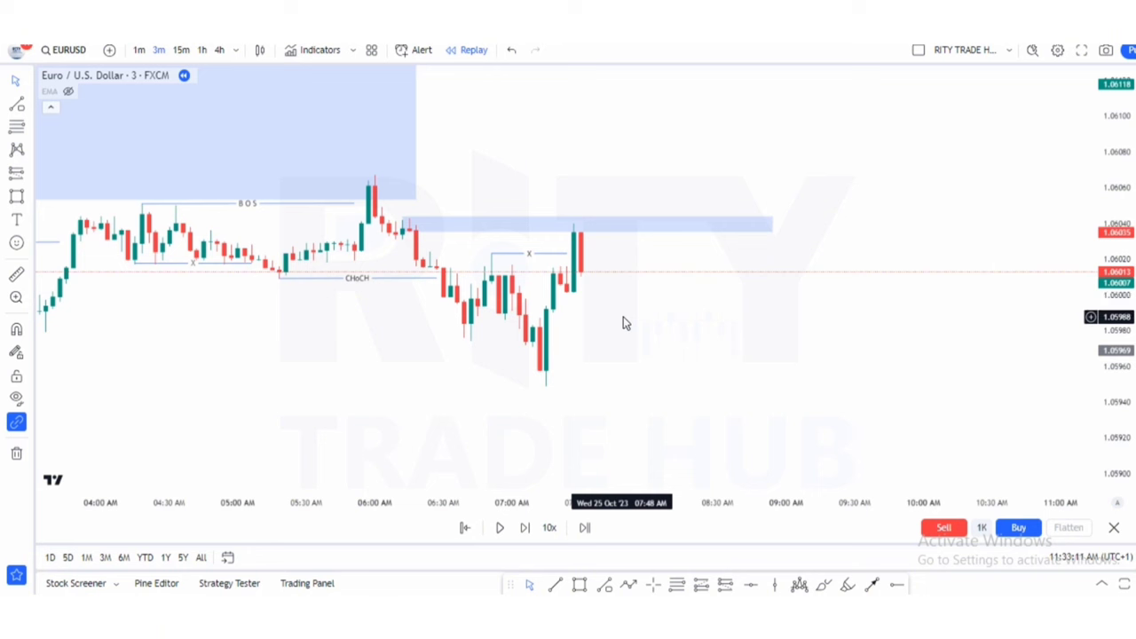
Place a short position at 1.06012 on the latest candle, with its stop at 1.06049 and target at 1.05950
click(726, 586)
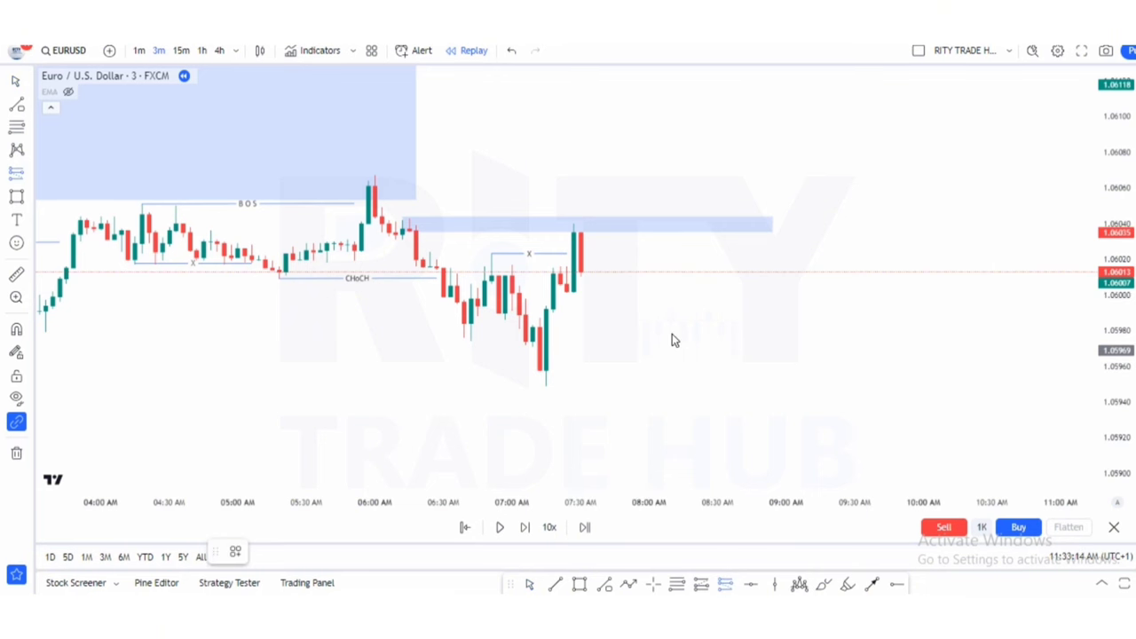
click(582, 275)
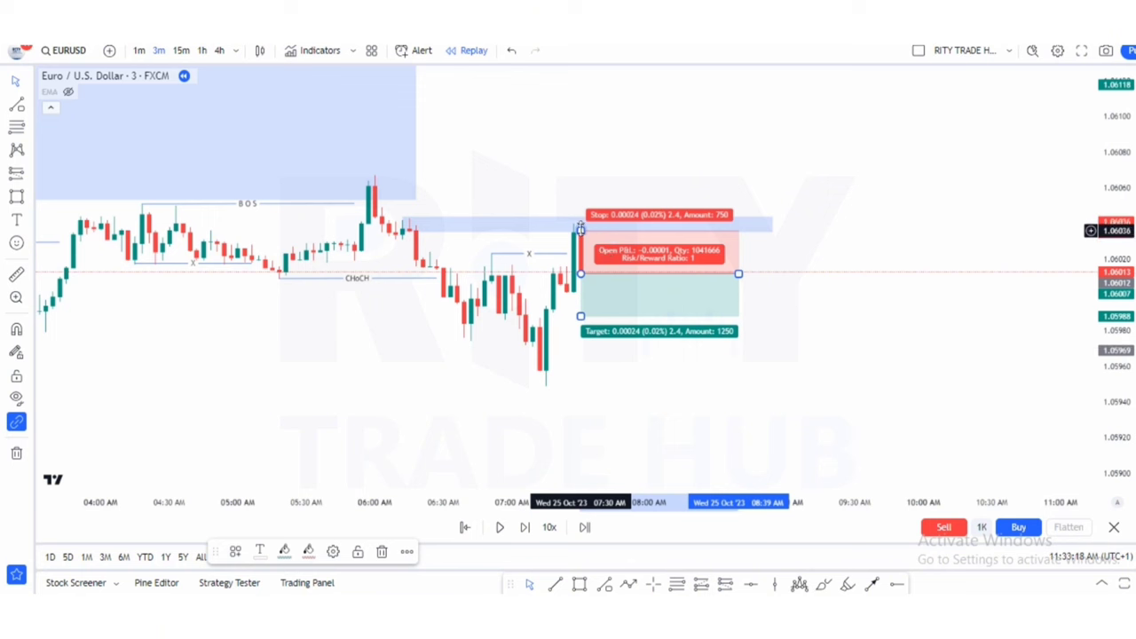
drag(581, 229, 579, 208)
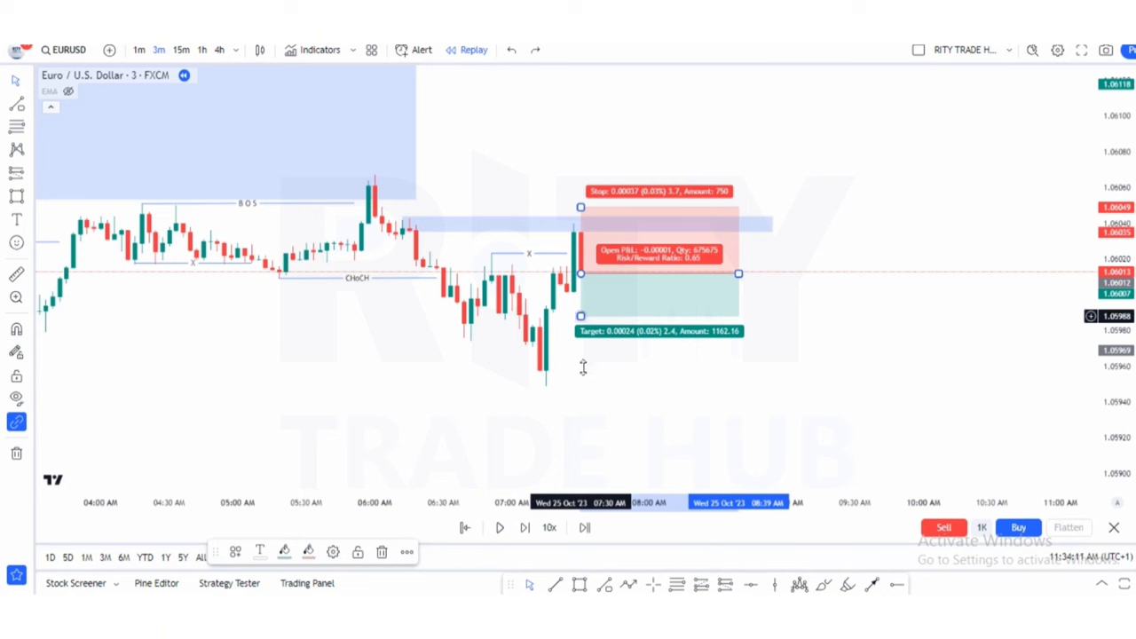
drag(583, 367, 582, 385)
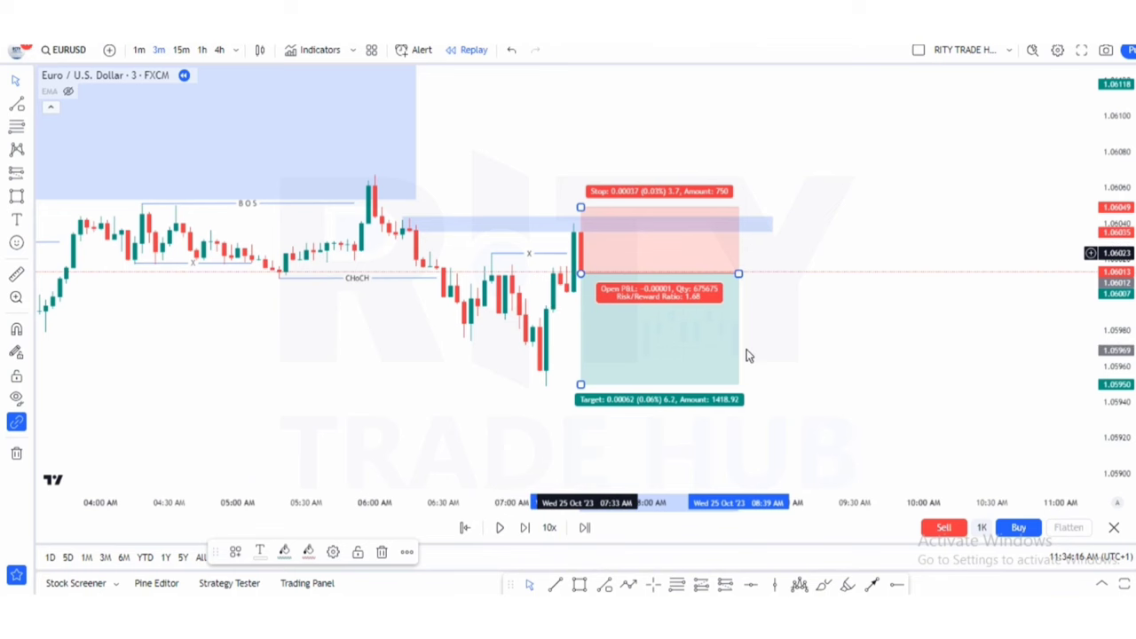
Draw a horizontal line from the 24 October swing low at 1.05829 to beyond the new short position
scroll(747, 355, down, 2)
scroll(863, 350, down, 2)
click(982, 337)
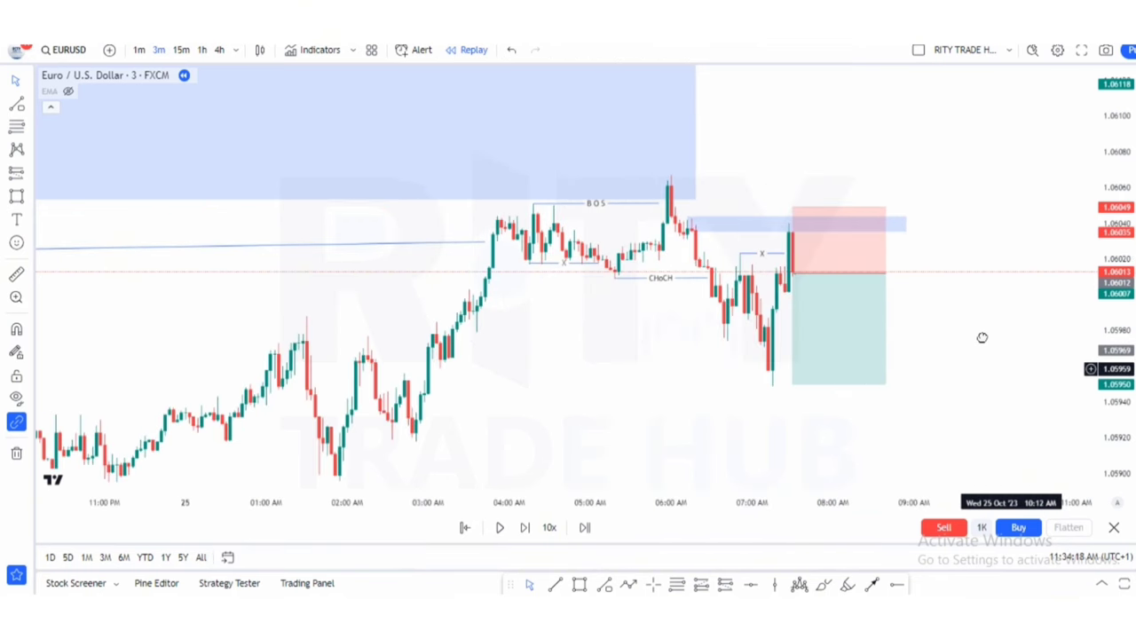
scroll(973, 303, down, 4)
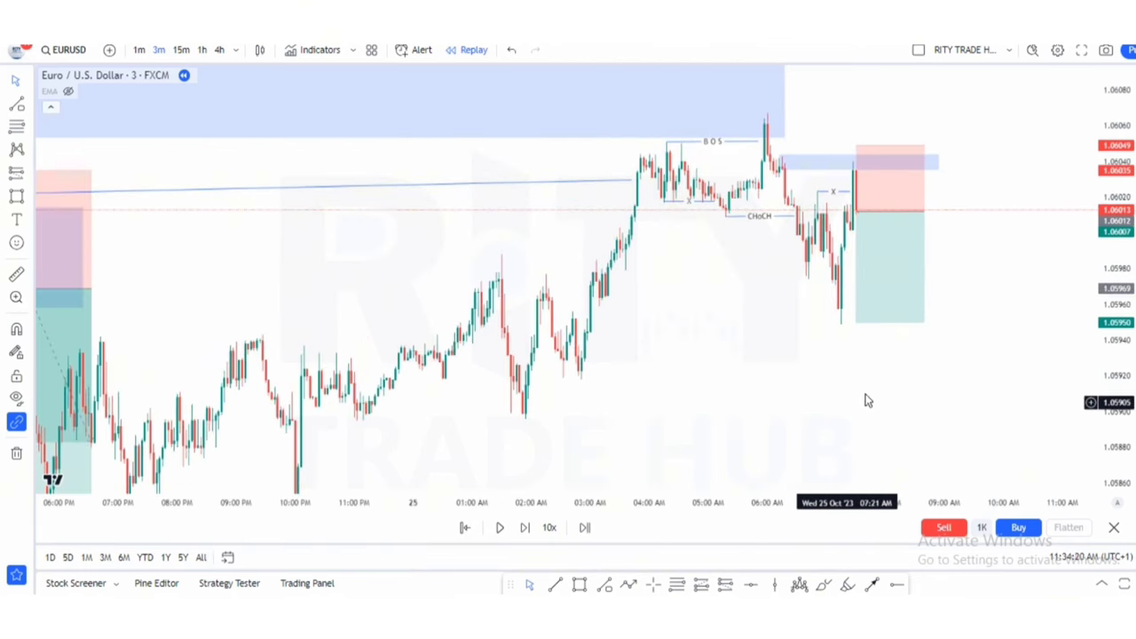
scroll(790, 328, down, 2)
drag(788, 328, 654, 281)
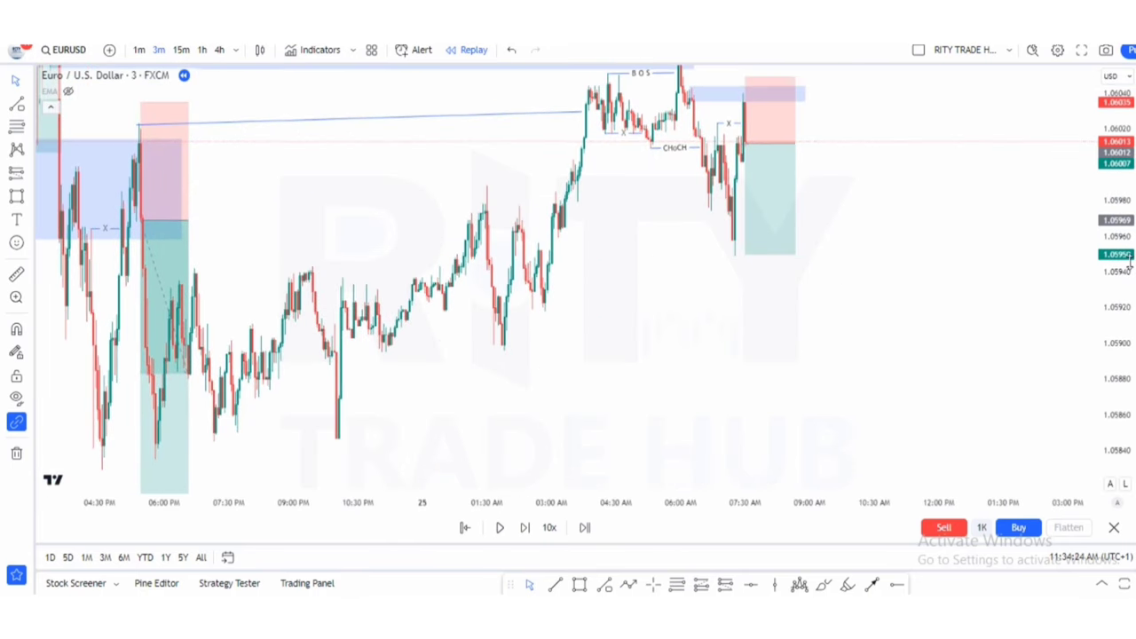
scroll(587, 377, down, 2)
scroll(603, 377, down, 2)
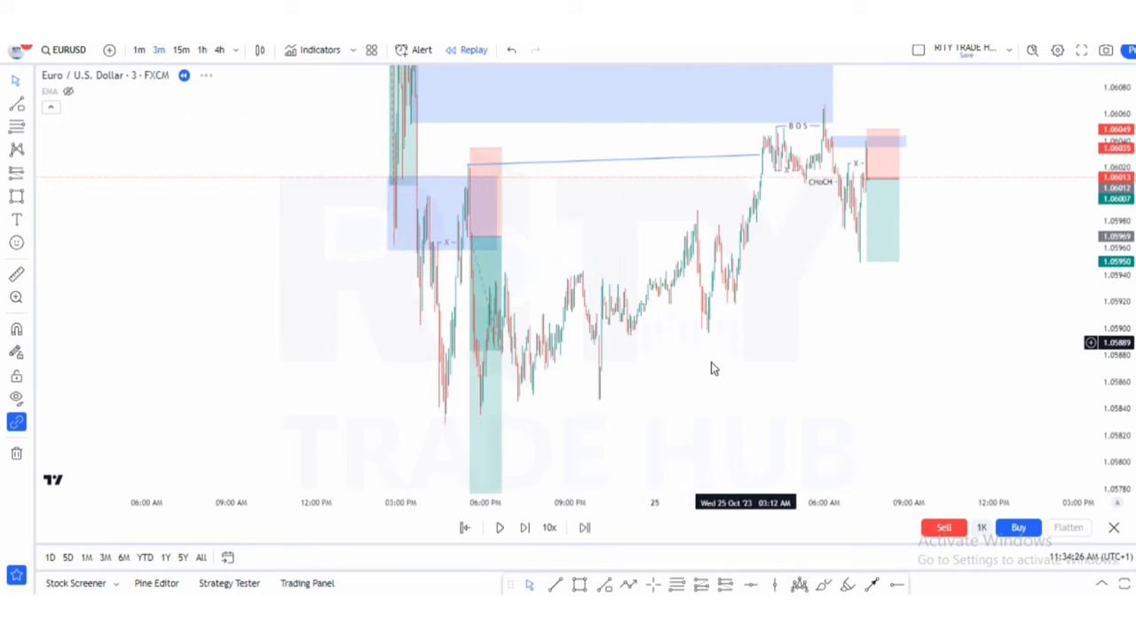
drag(663, 340, 609, 333)
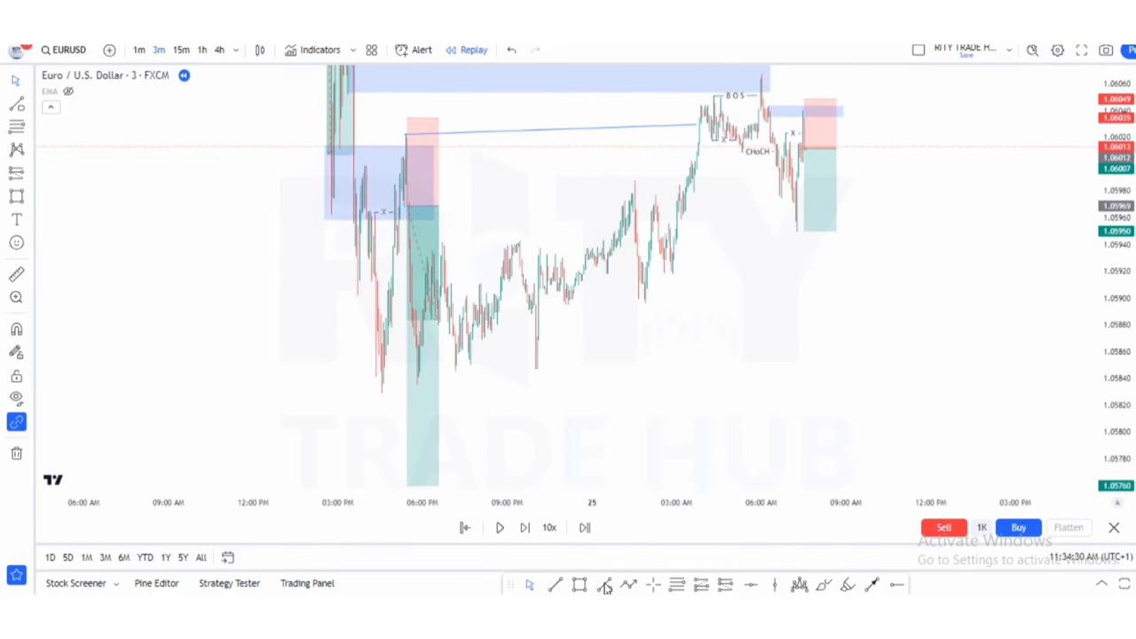
click(382, 393)
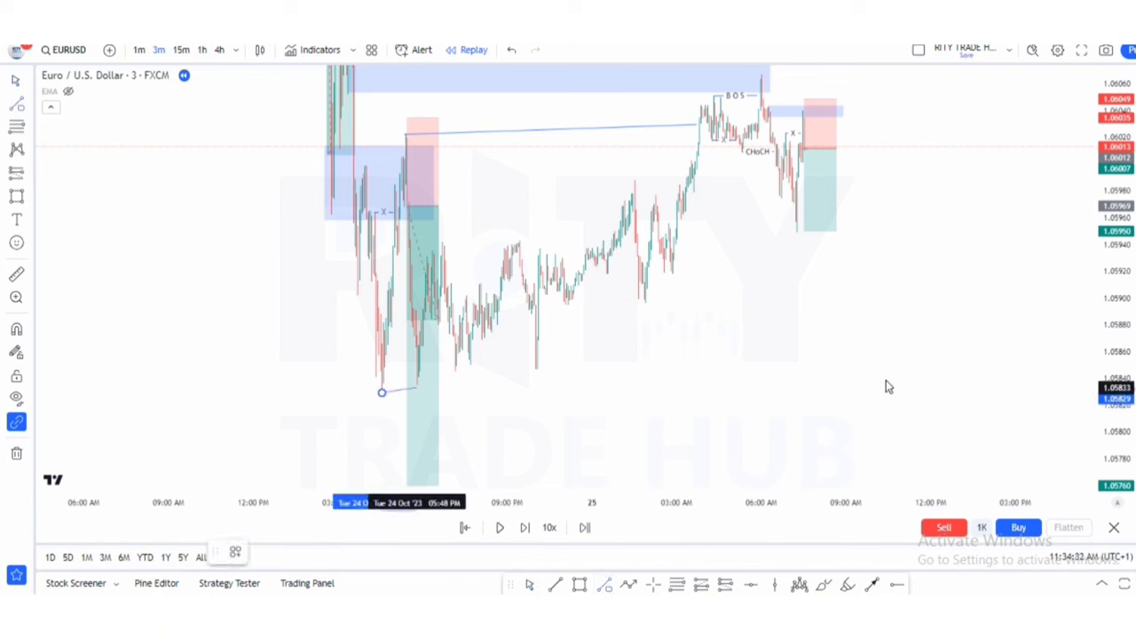
click(928, 393)
drag(840, 428, 776, 411)
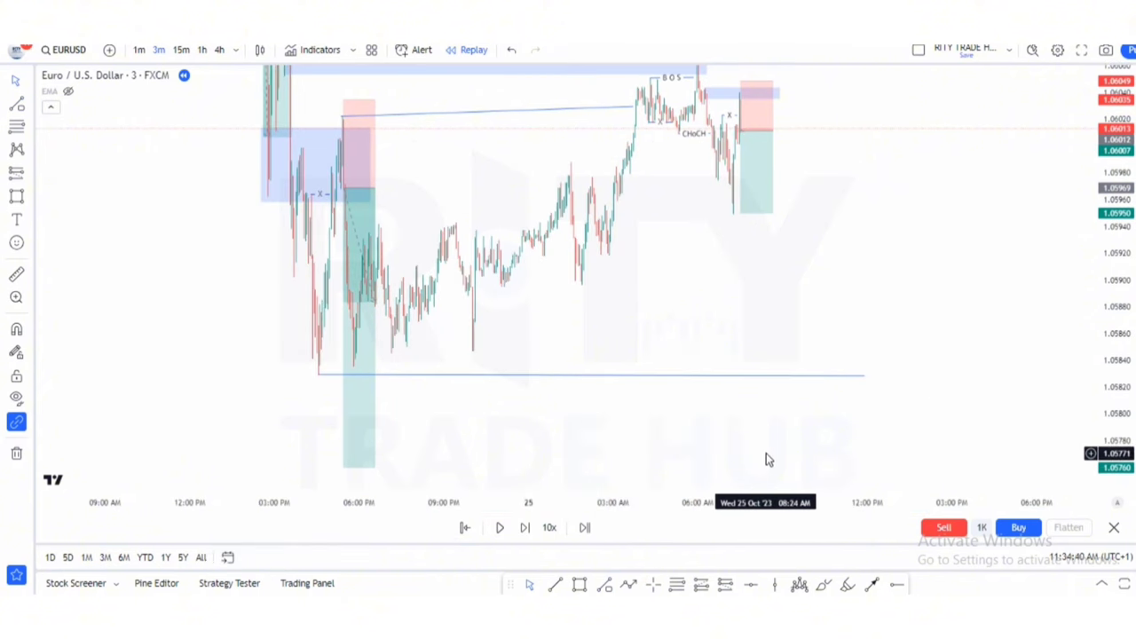
Extend the short position's target down to the swing-low line at 1.05829
scroll(671, 297, up, 2)
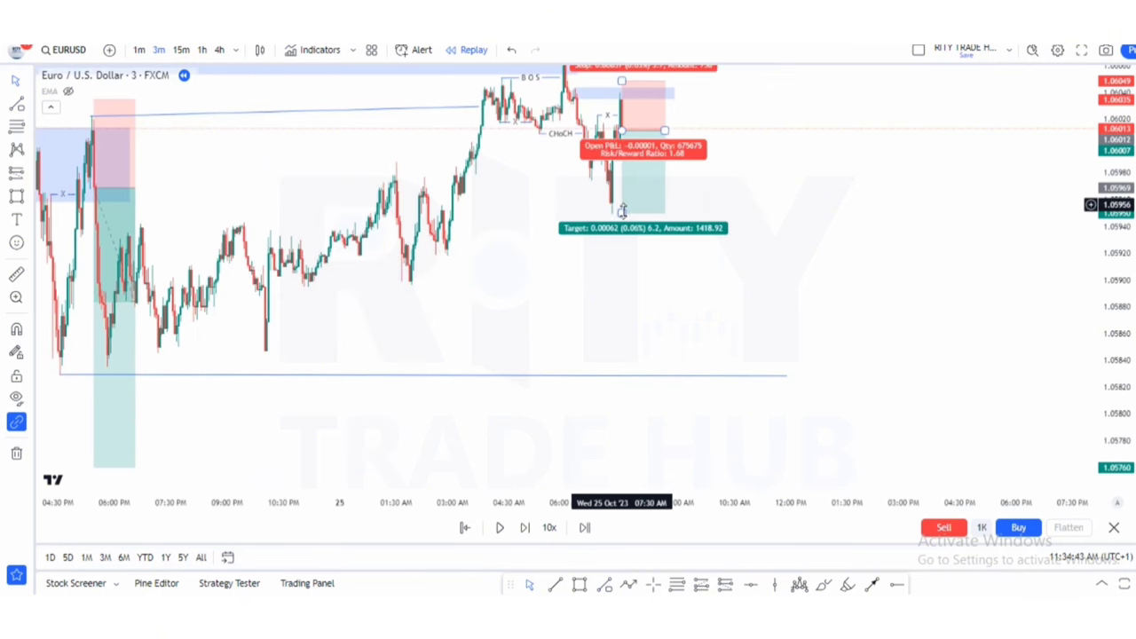
drag(622, 210, 629, 378)
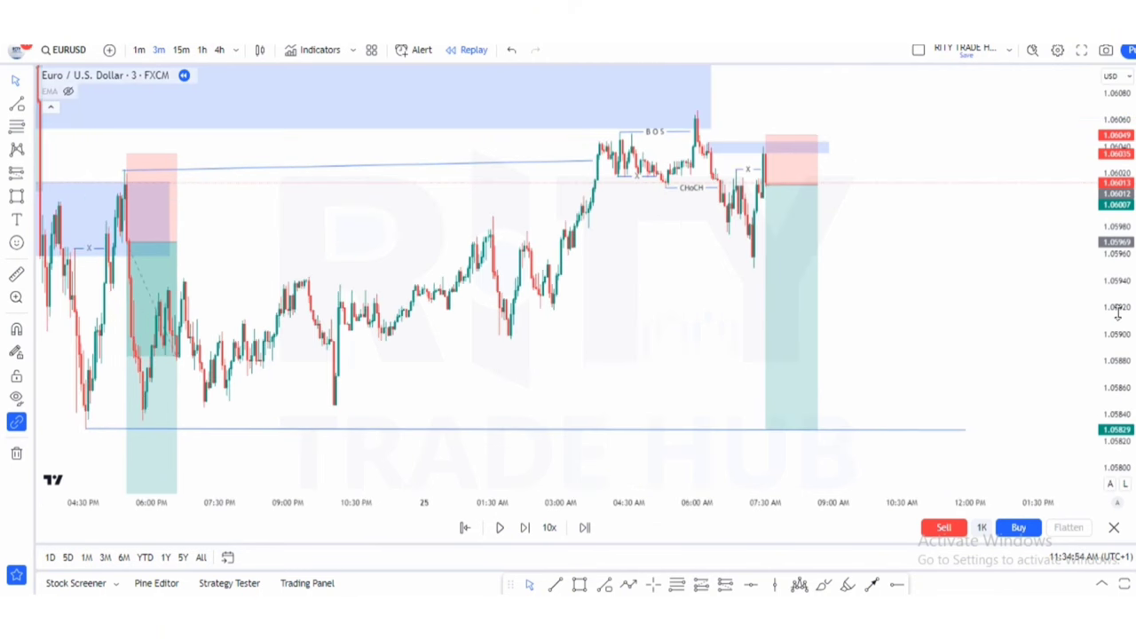
scroll(981, 313, up, 2)
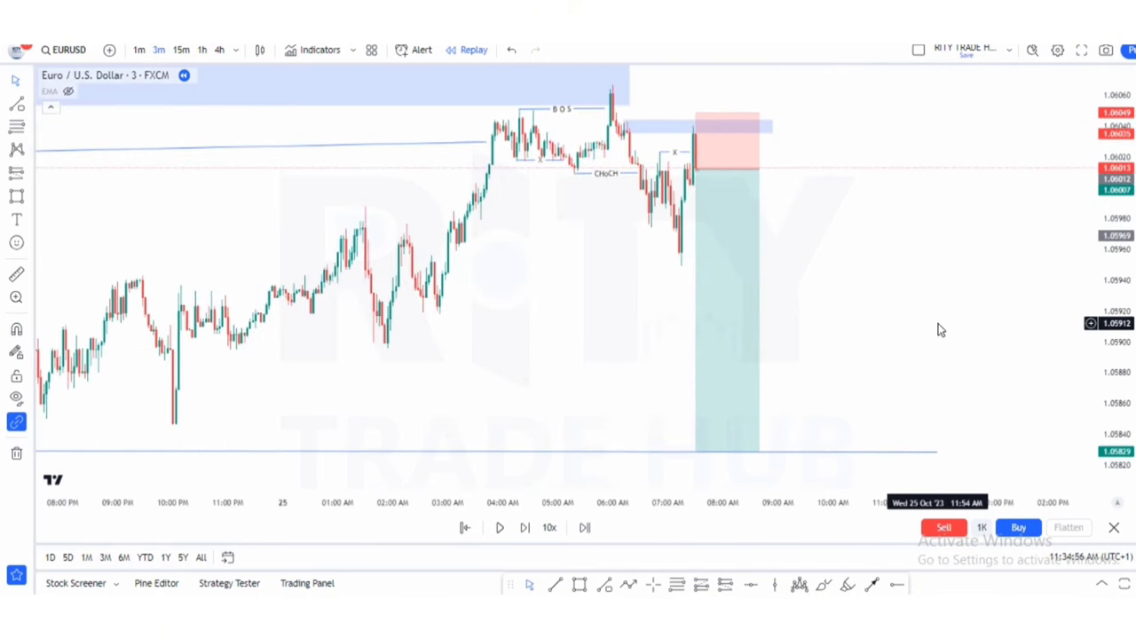
Play the replay past the short position's target, pause it shortly after 09:00 AM and inspect the trade
click(499, 527)
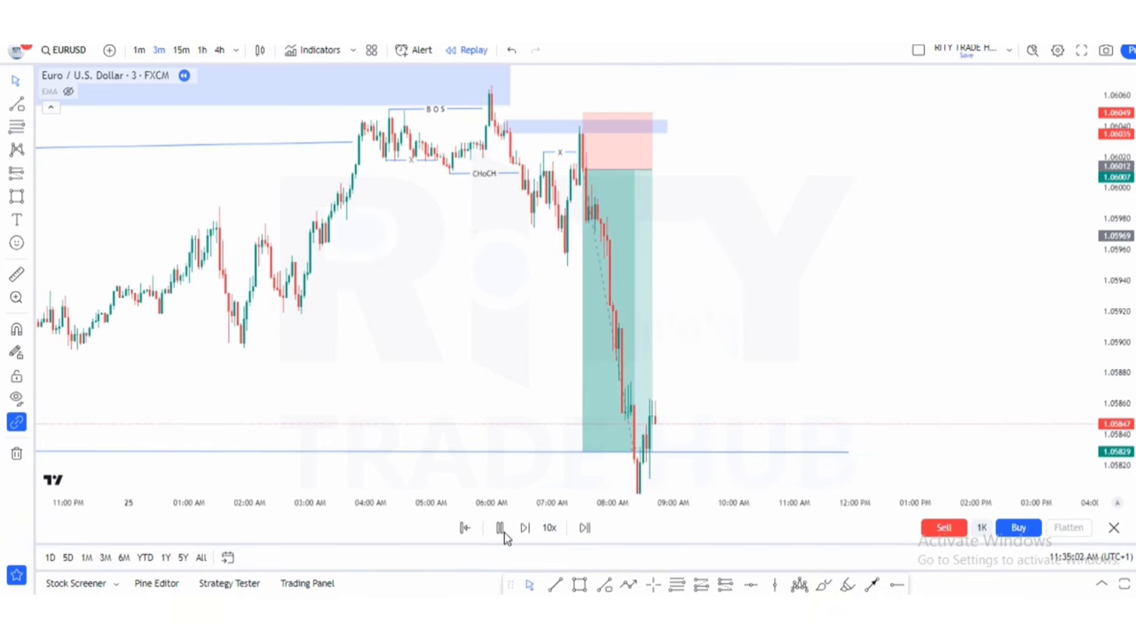
click(499, 527)
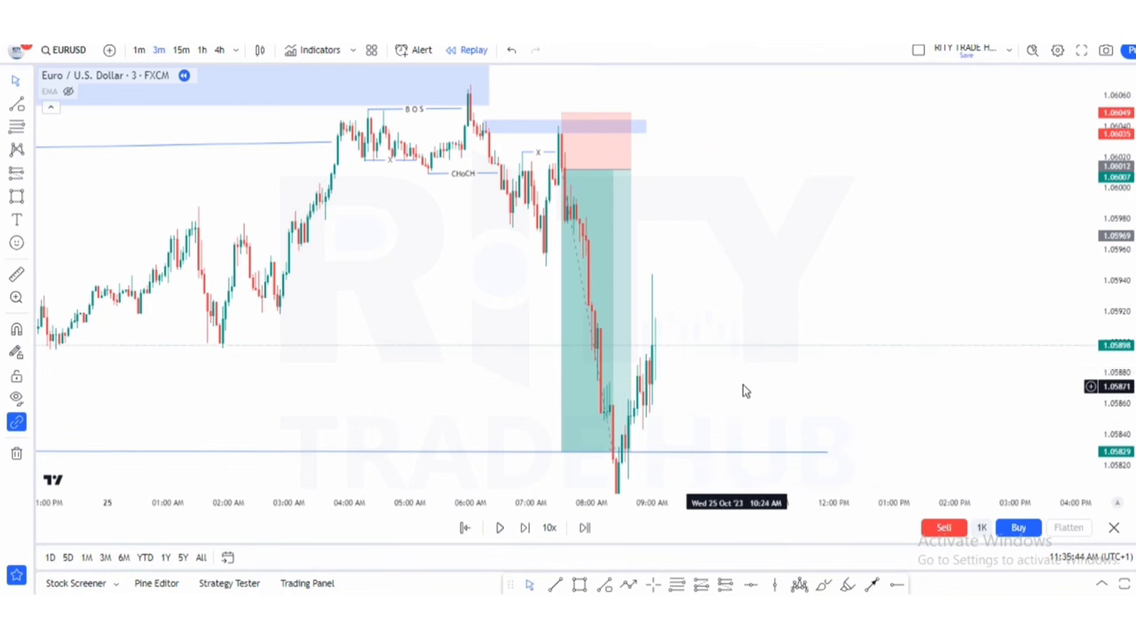
scroll(490, 400, up, 1)
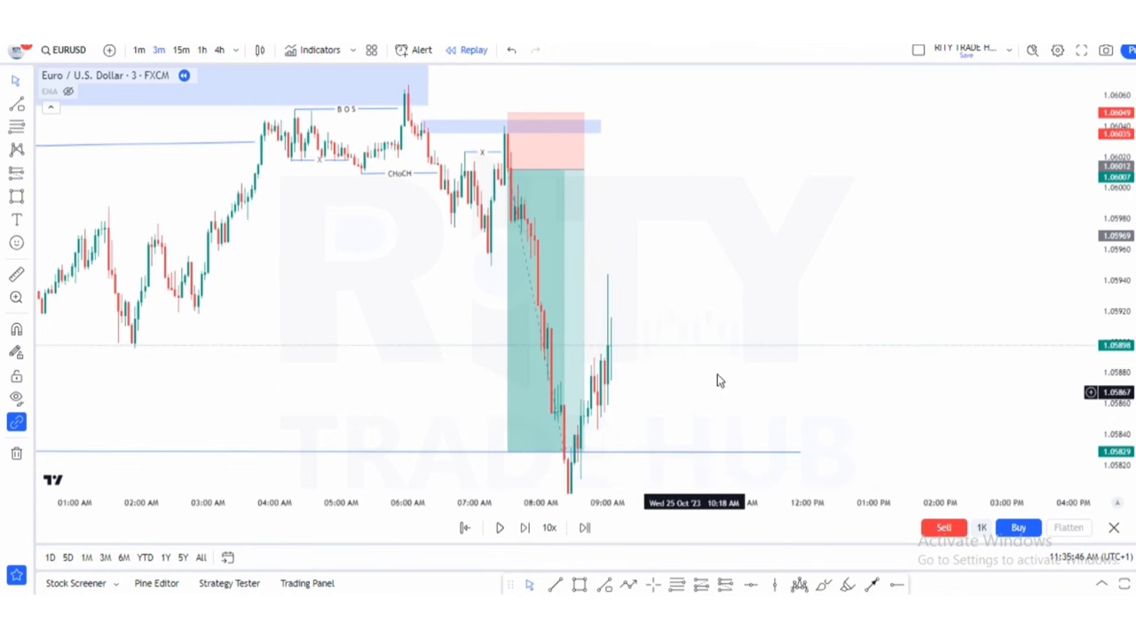
drag(715, 364, 756, 370)
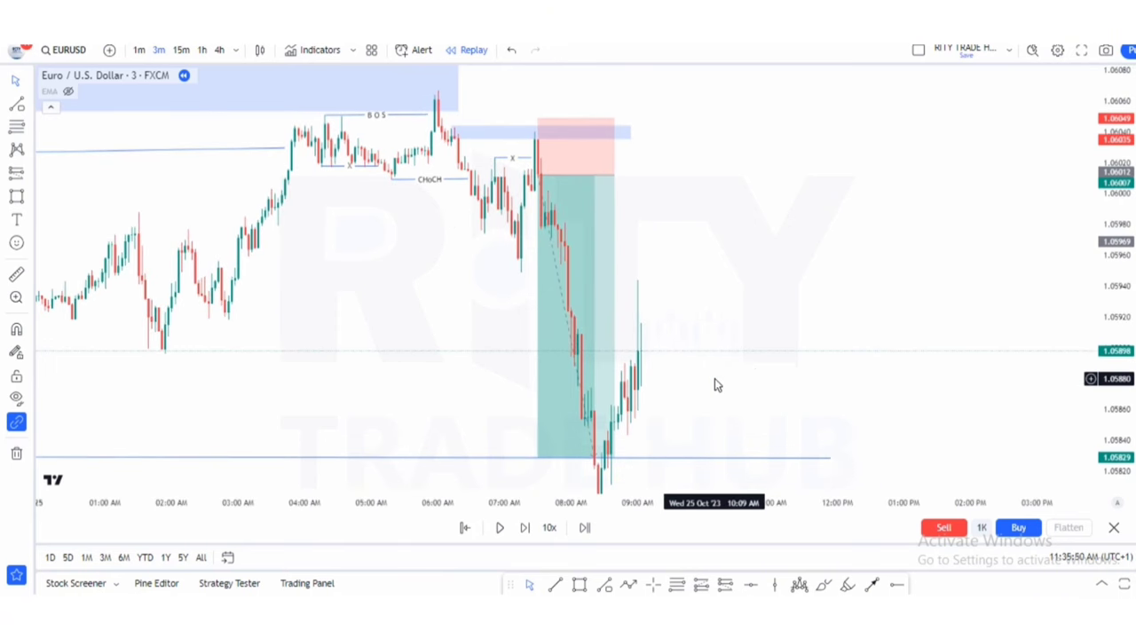
scroll(669, 407, up, 1)
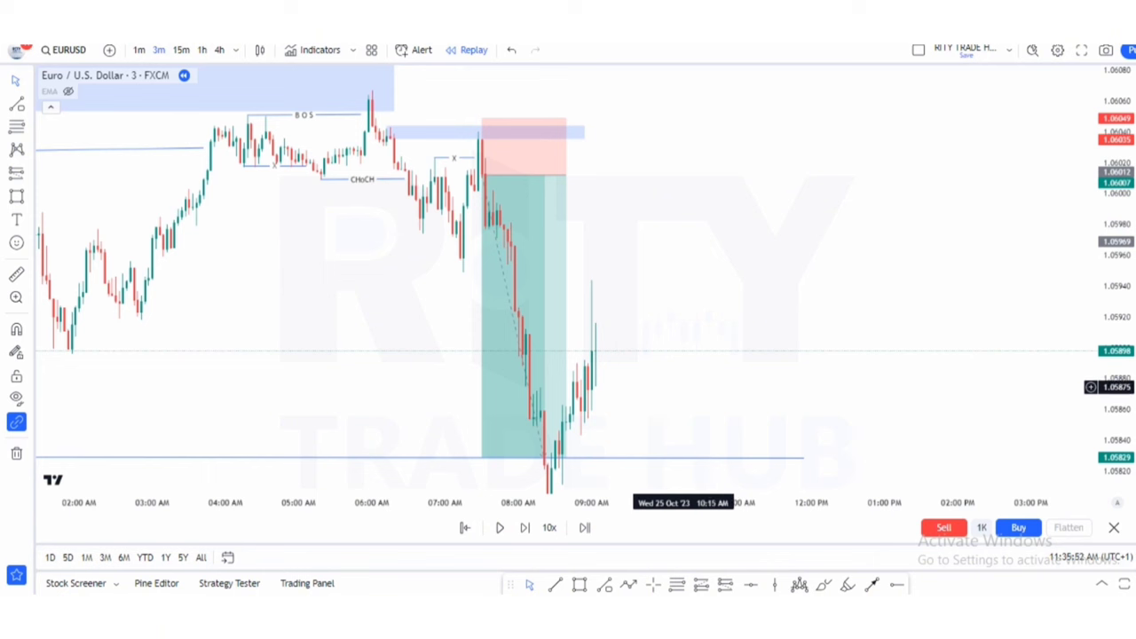
scroll(1114, 328, down, 1)
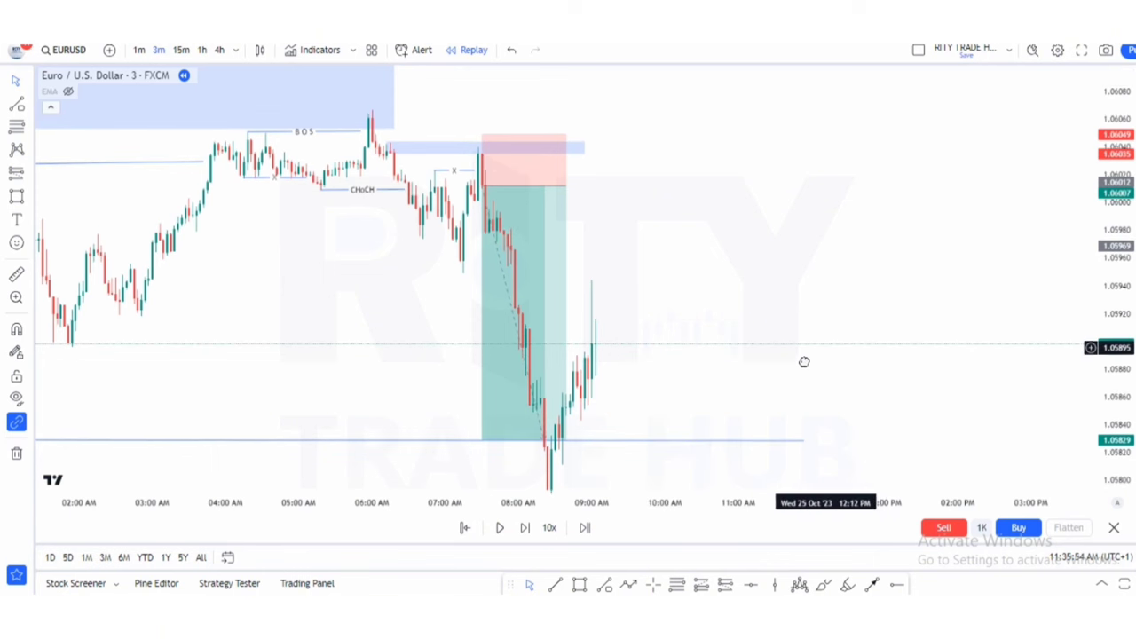
Play the replay on past the swing-low line and pause it at about 10:51 AM
drag(804, 362, 722, 344)
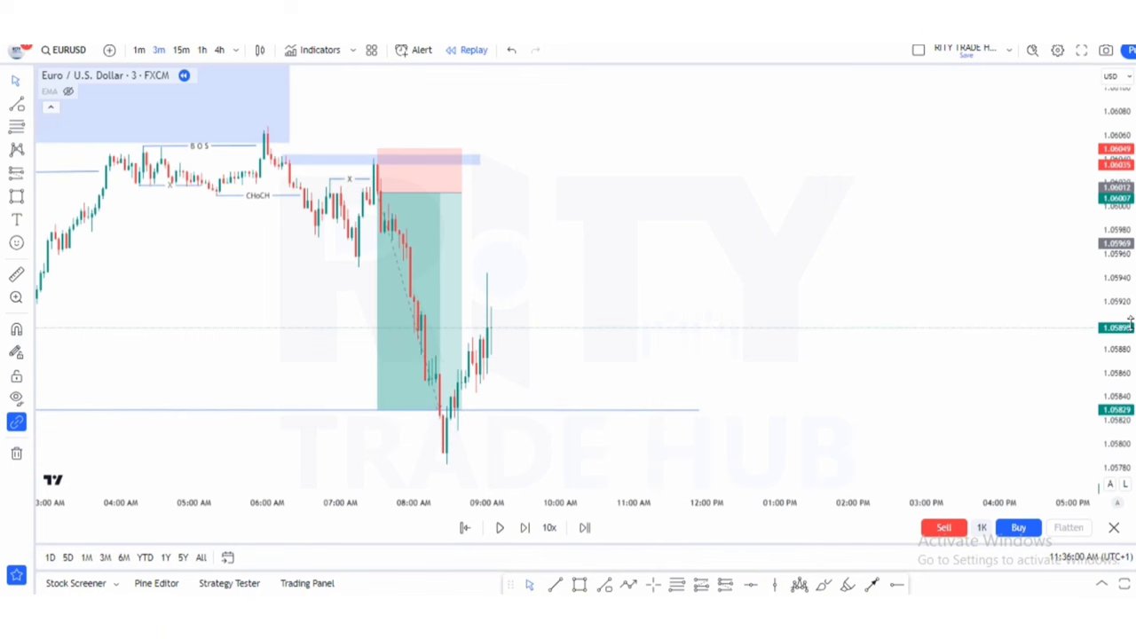
scroll(850, 299, left, 3)
scroll(821, 308, up, 2)
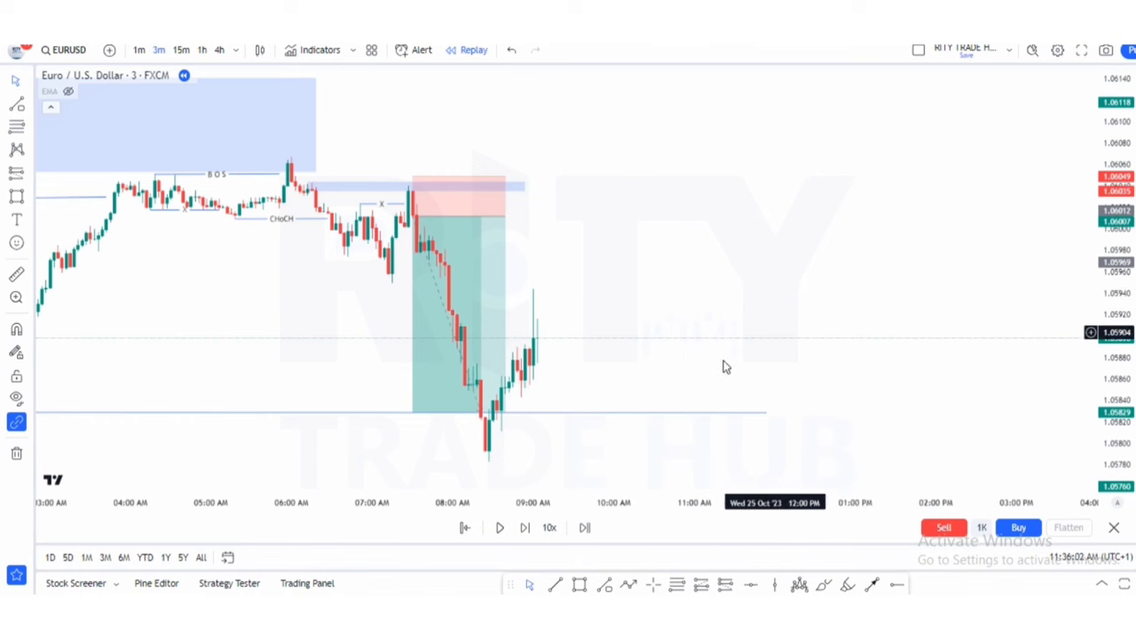
drag(745, 331, 748, 301)
drag(1110, 319, 1109, 328)
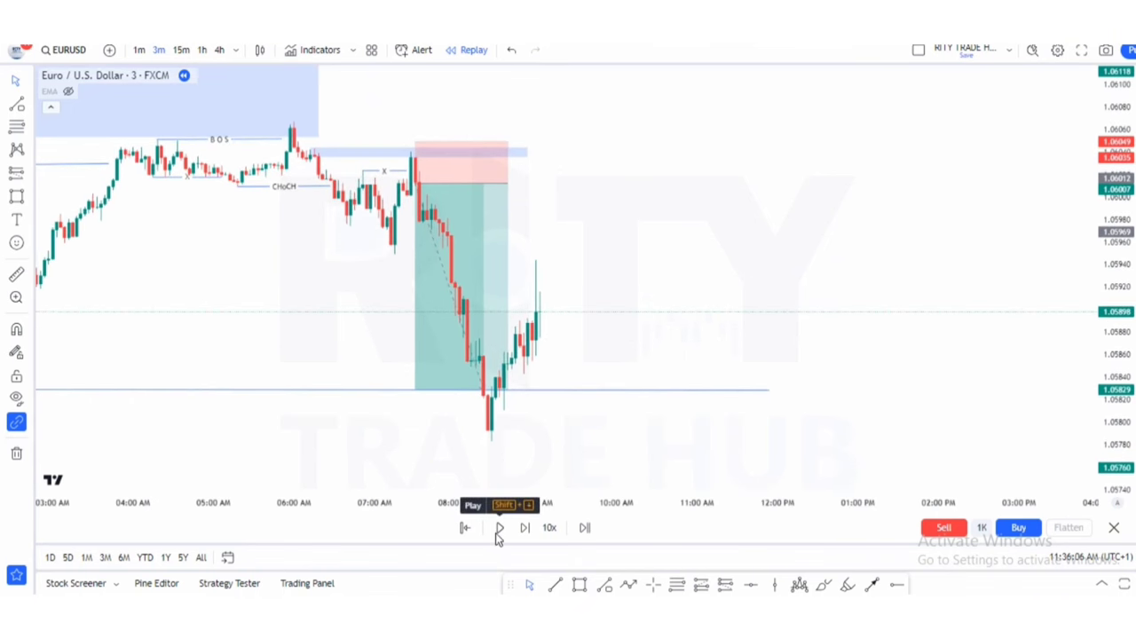
click(498, 529)
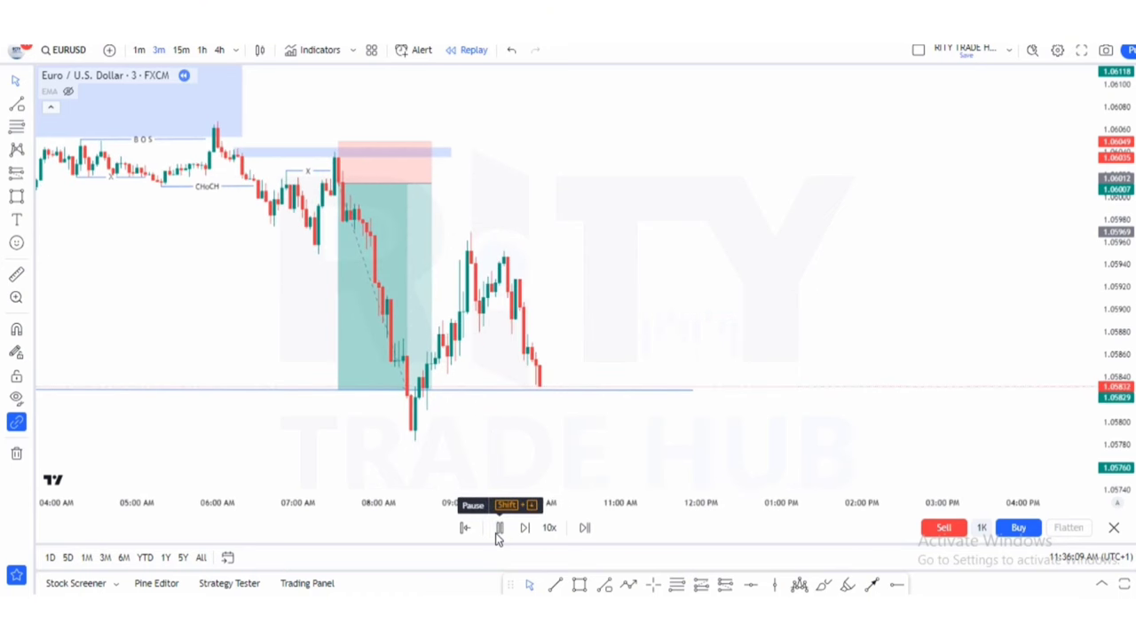
click(498, 529)
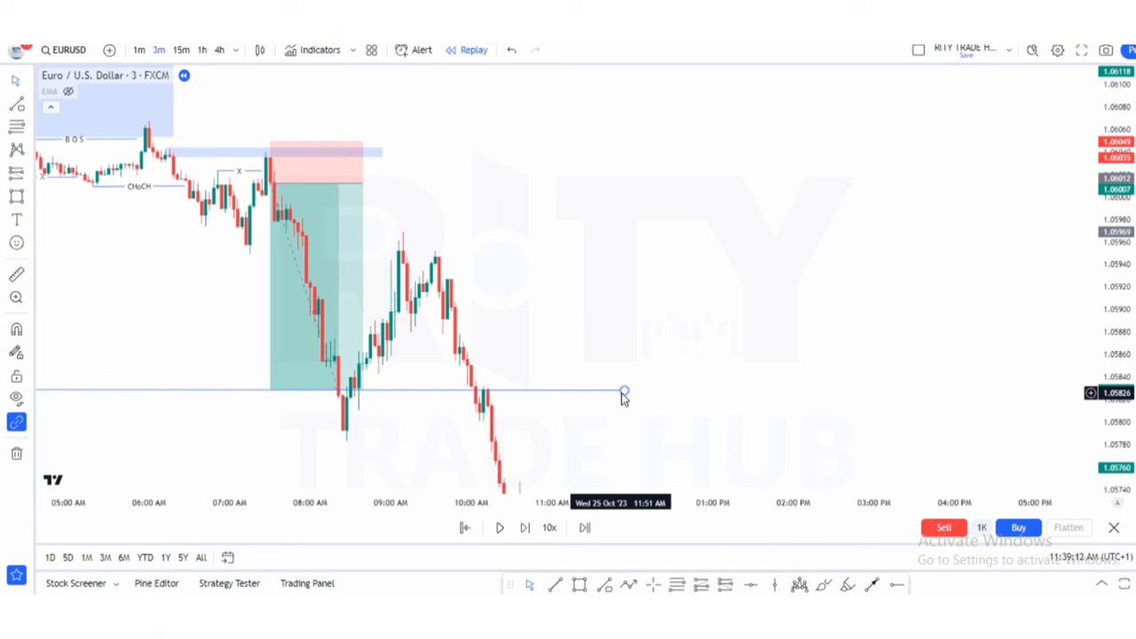
Shorten the swing-low line to end at 08:15 AM near 1.05820 and apply the BOS drawing template
drag(624, 391, 331, 400)
click(236, 552)
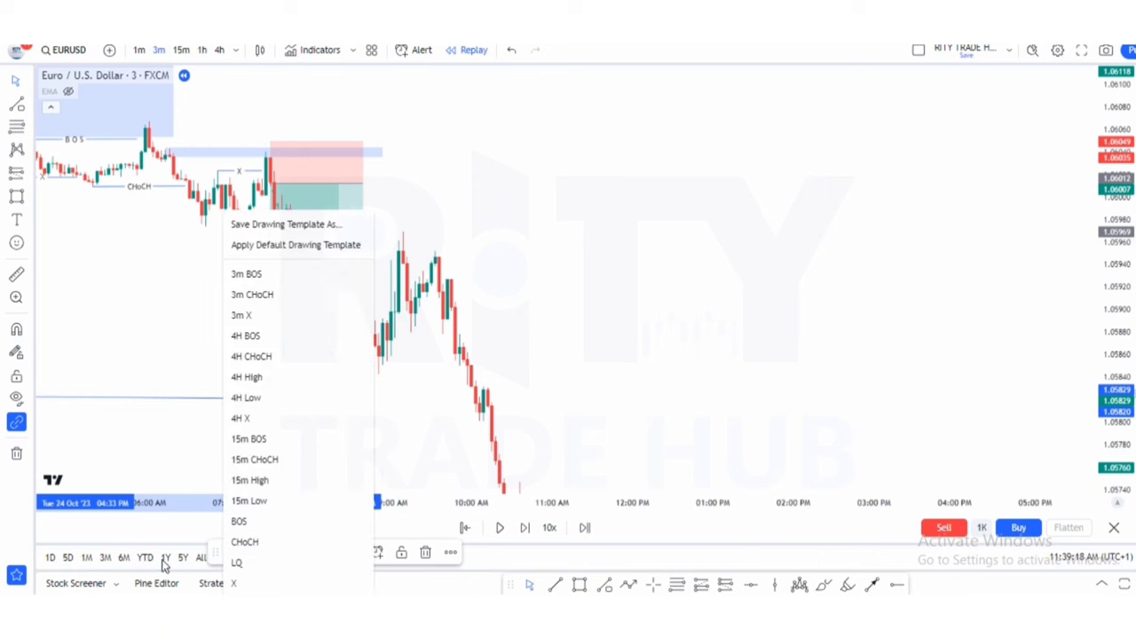
click(252, 522)
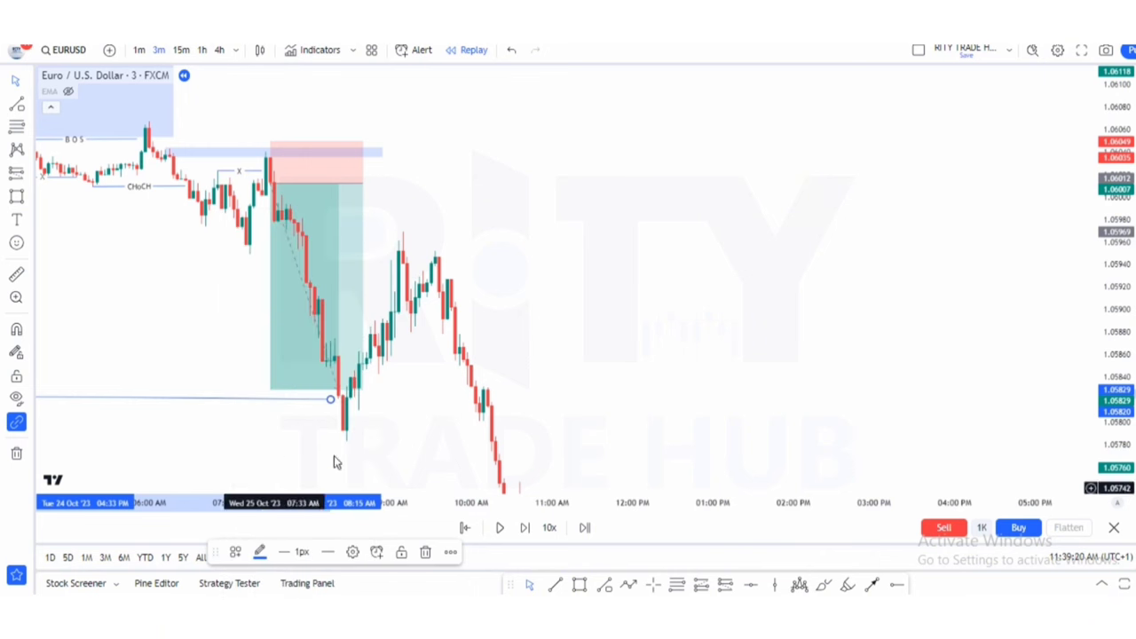
Draw a short horizontal line at 1.05874 from the minor high at about 08:18 AM to 08:42 AM
scroll(528, 420, left, 5)
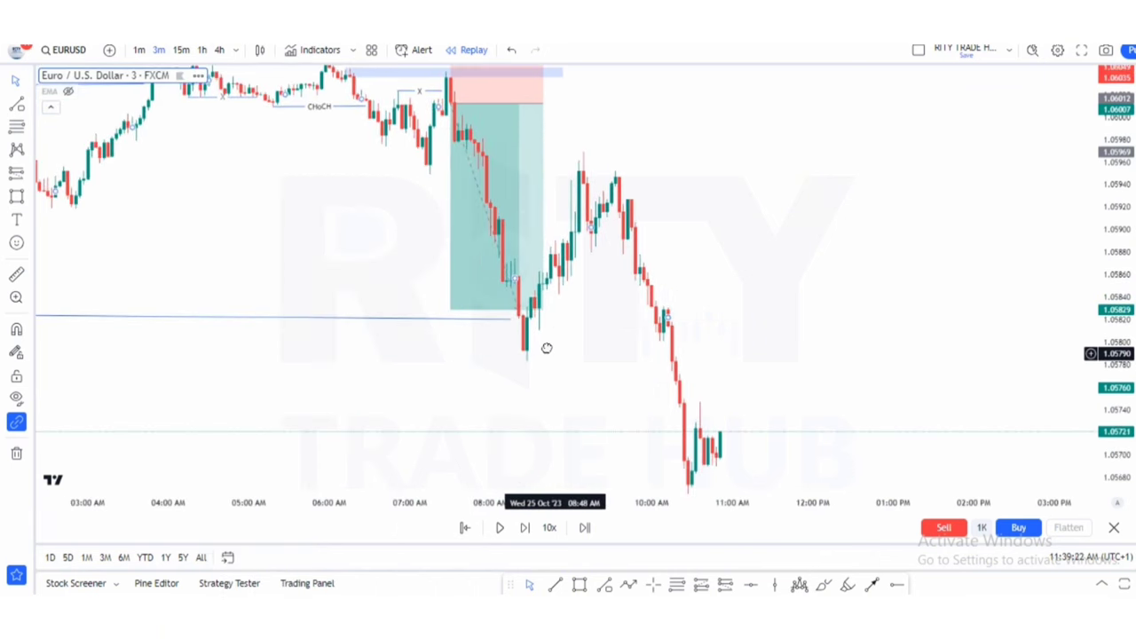
scroll(451, 377, right, 3)
scroll(513, 444, right, 2)
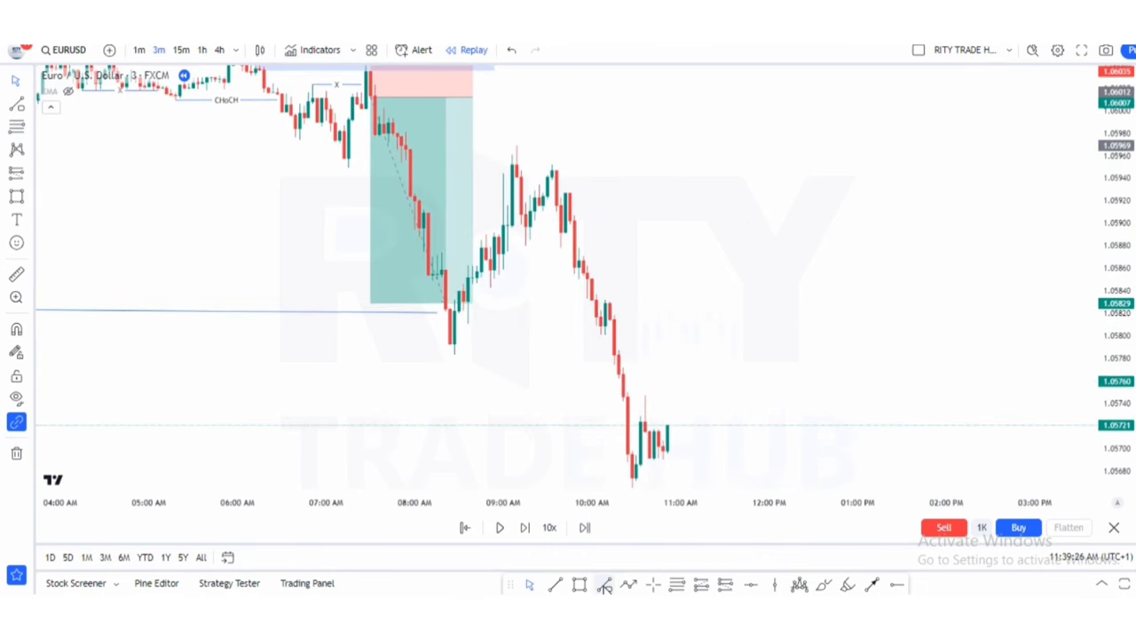
click(477, 253)
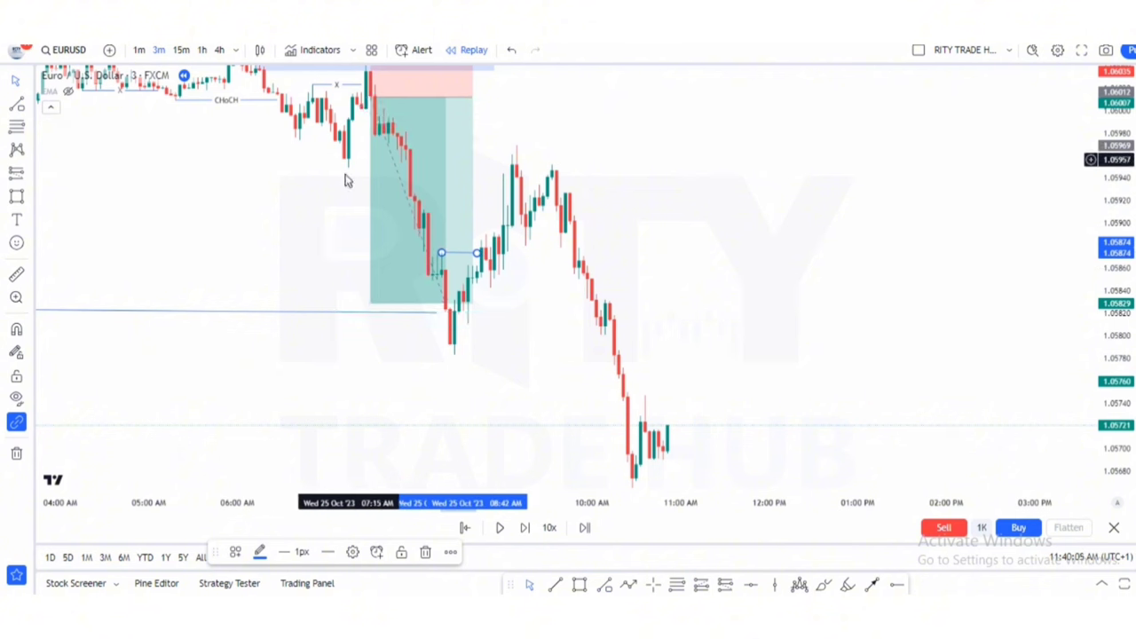
Draw a rectangular supply zone from 07:09 AM to 11:30 AM, between 1.05954 and about 1.05975
click(579, 584)
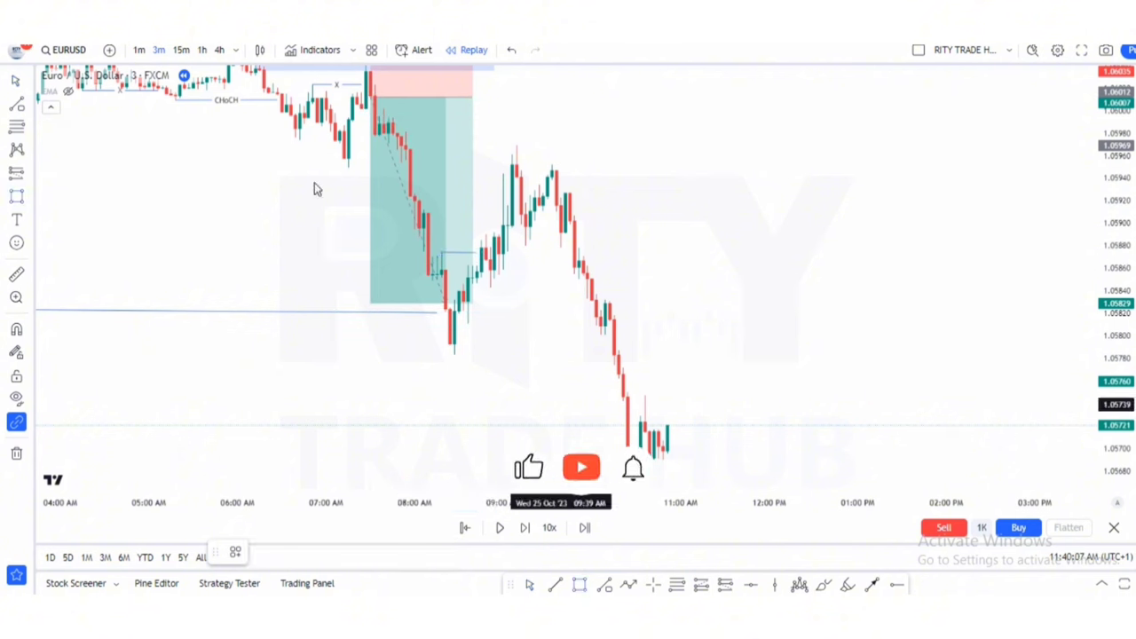
drag(338, 162, 555, 142)
drag(636, 132, 726, 142)
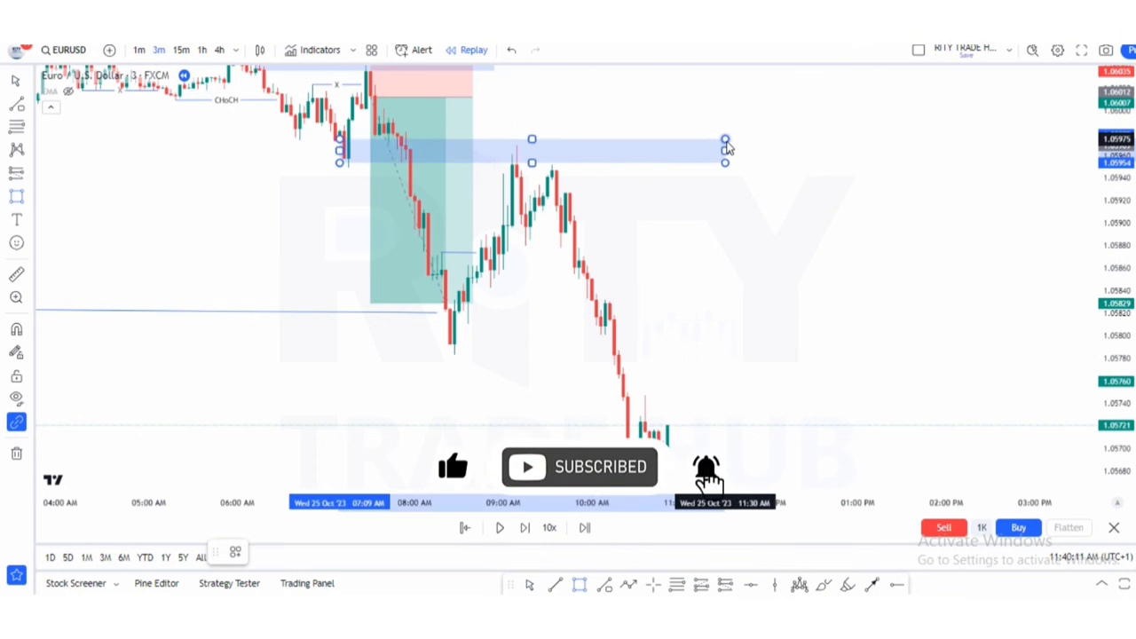
click(680, 225)
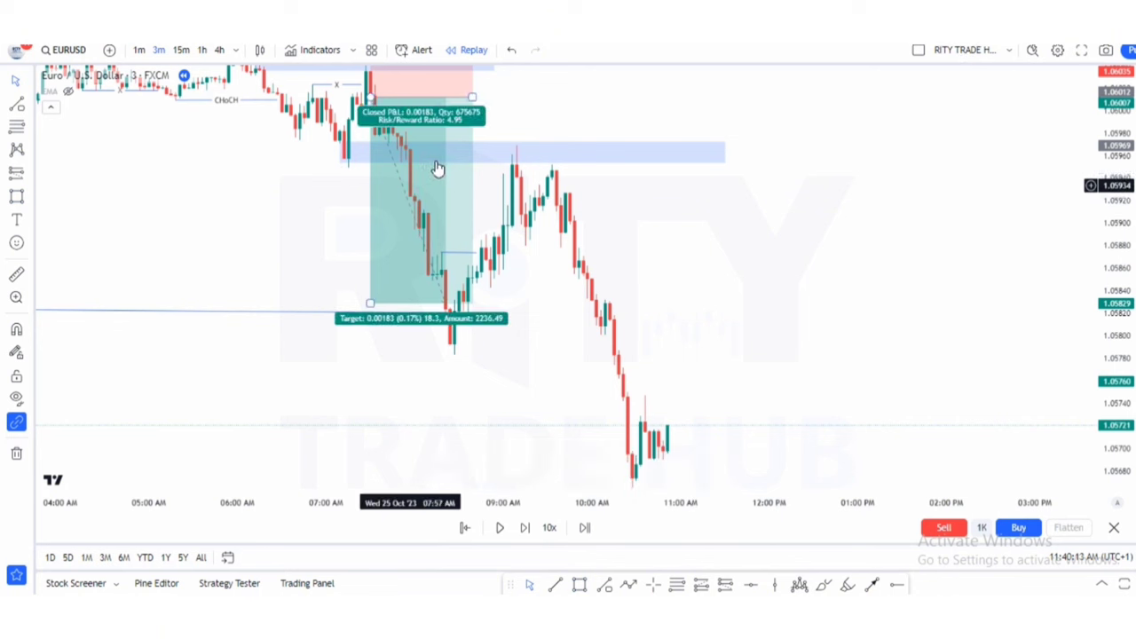
Place a short position at 1.05944 on the 09:09 AM candle in the new zone, with target 1.05786 and stop 1.05978
click(499, 148)
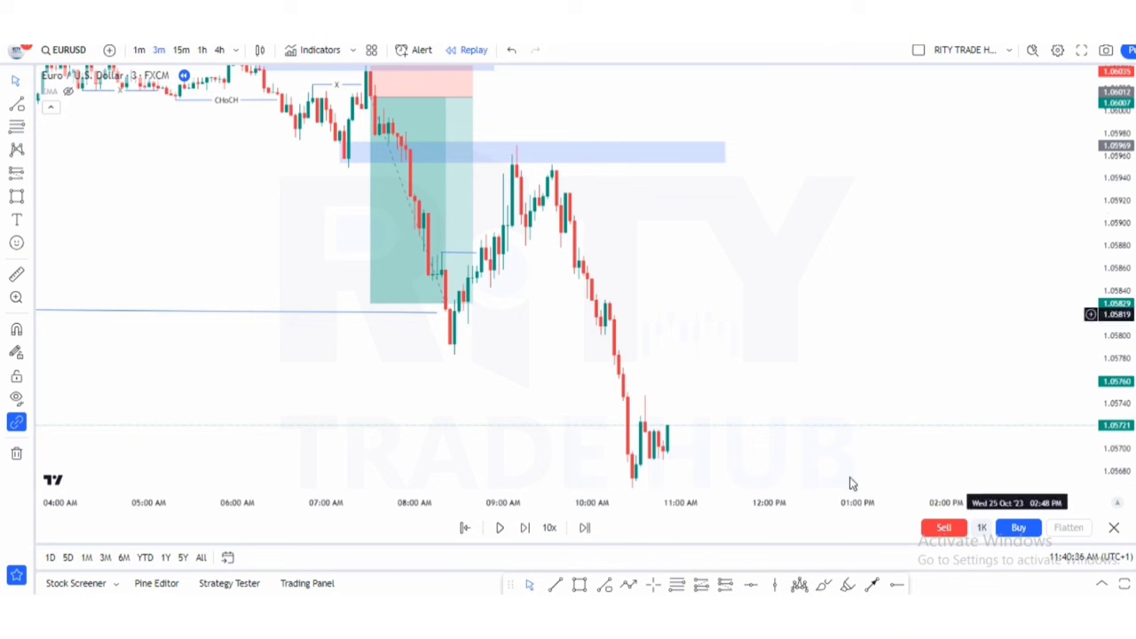
click(518, 174)
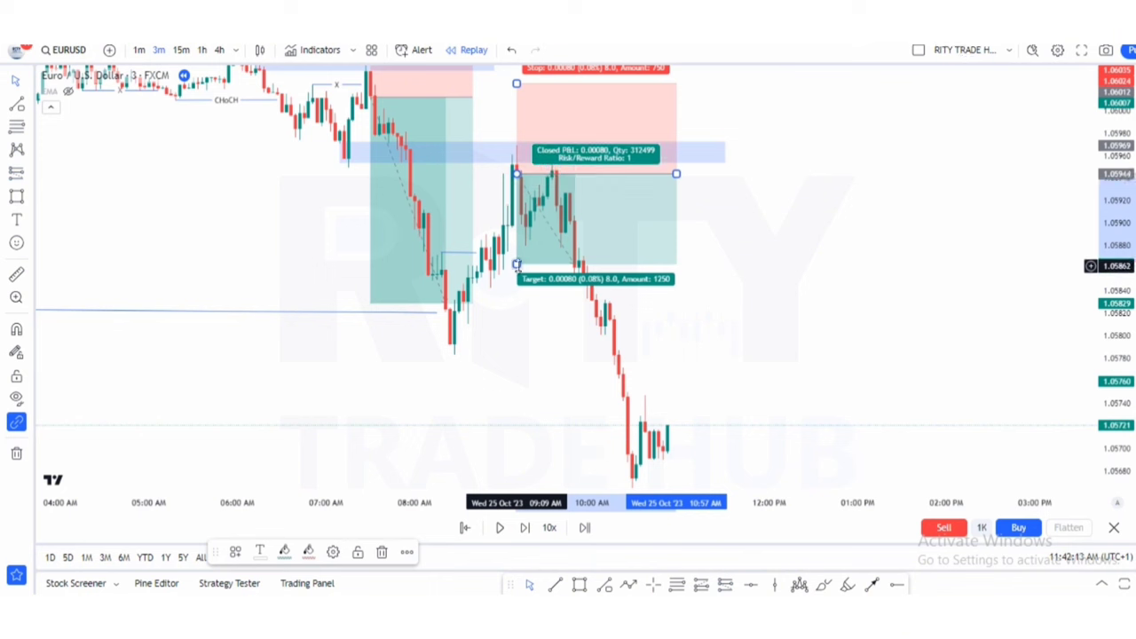
drag(517, 264, 500, 352)
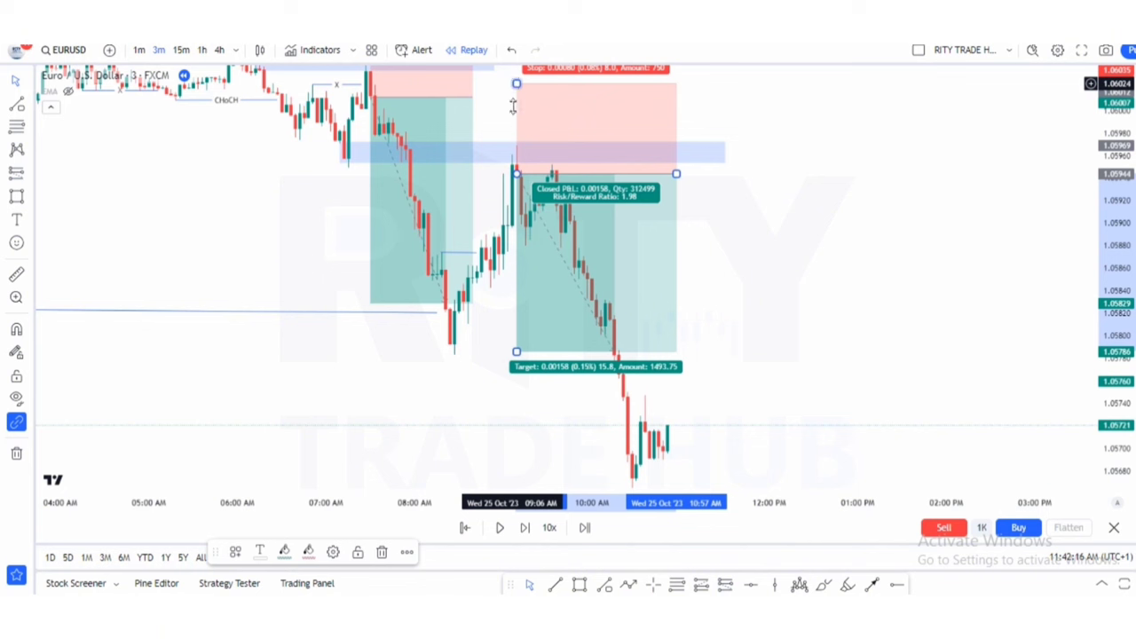
drag(513, 106, 510, 135)
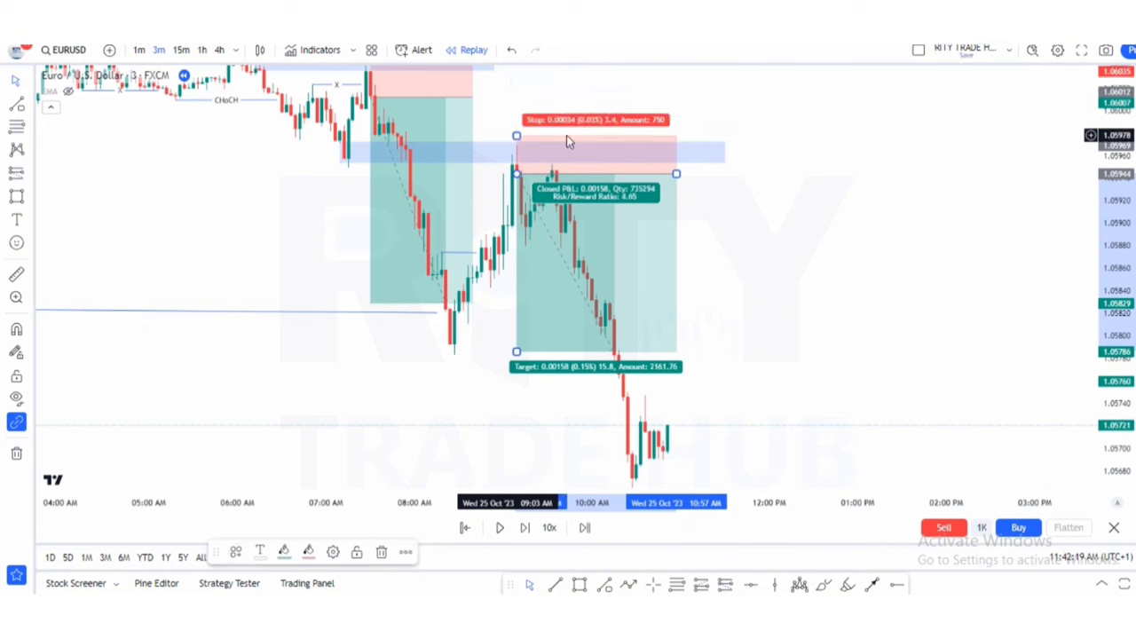
click(690, 269)
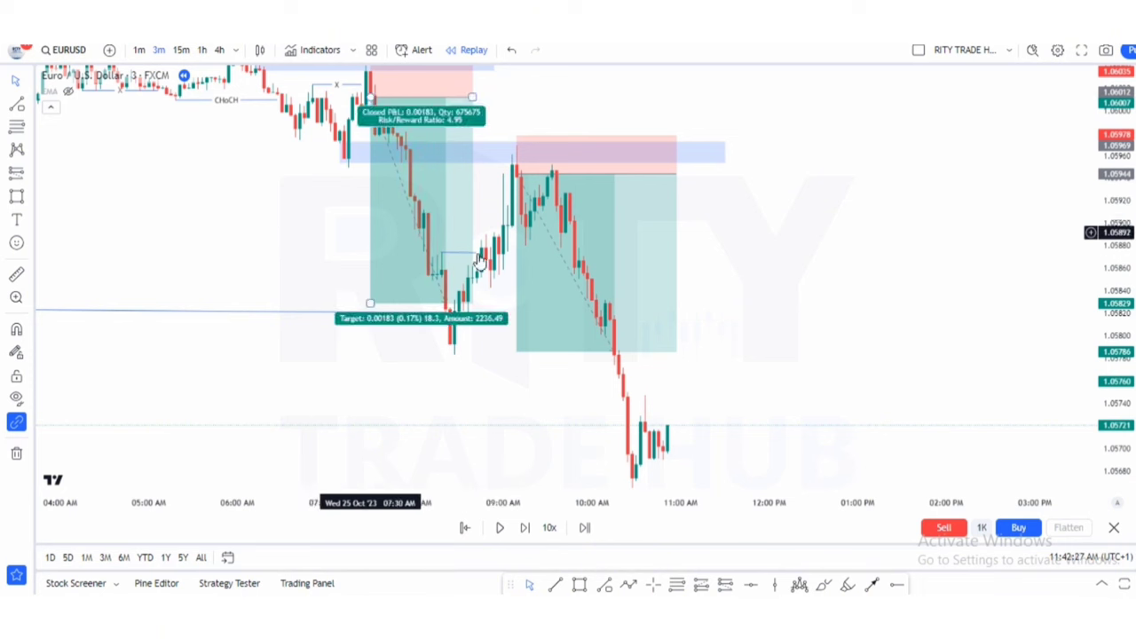
Extend the second short position's target to 1.05732 and narrow the position to end at 10:21 AM
click(594, 203)
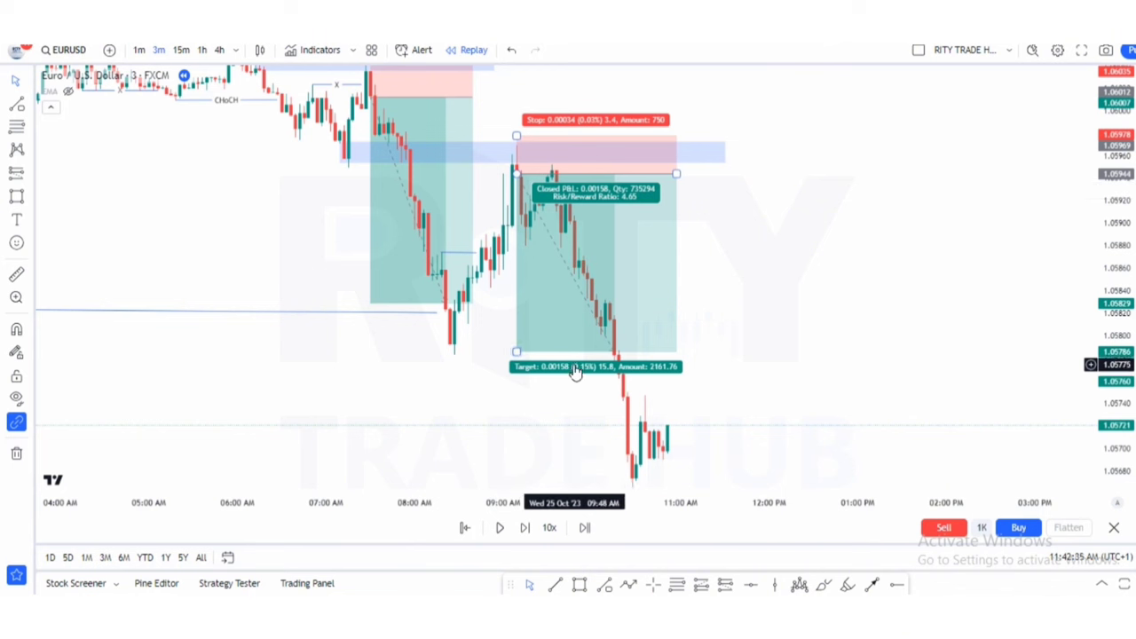
click(688, 455)
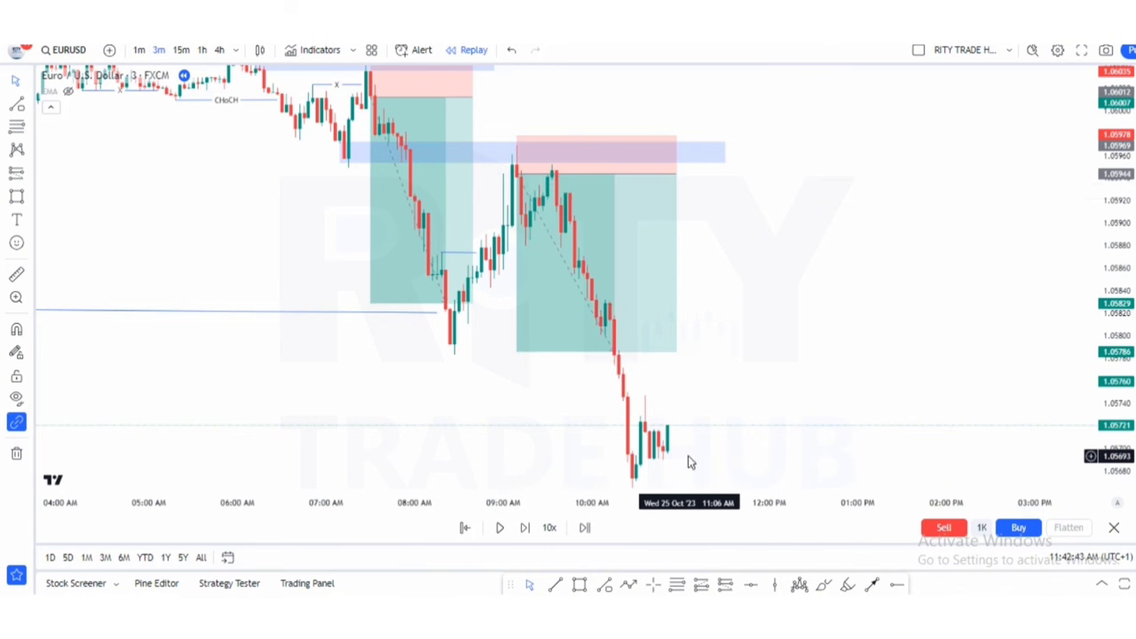
click(516, 353)
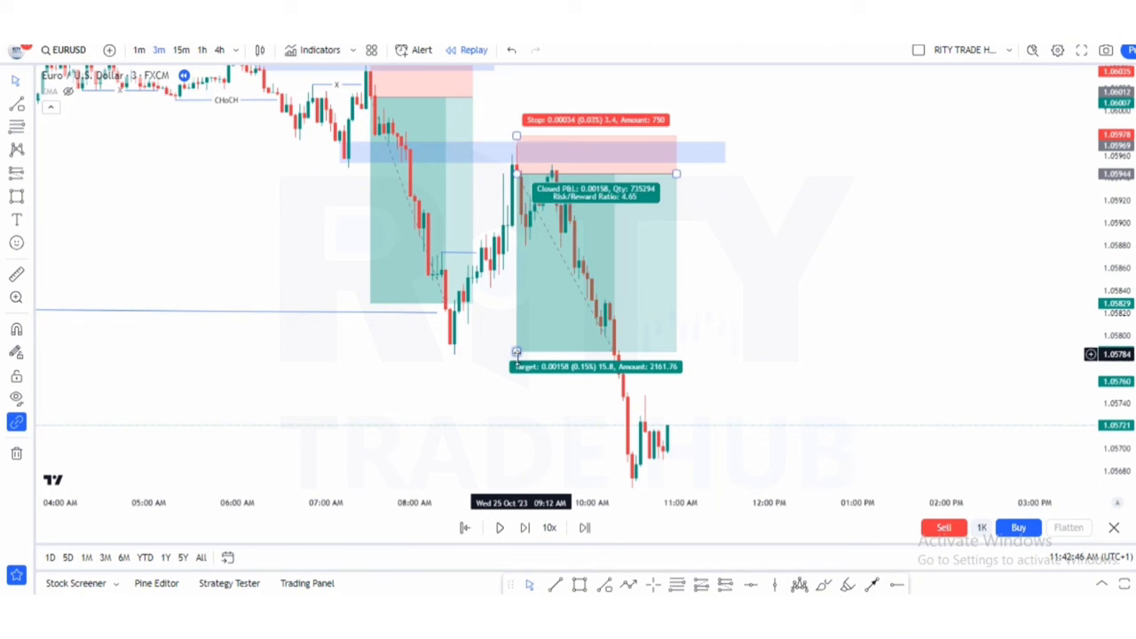
drag(516, 352, 524, 412)
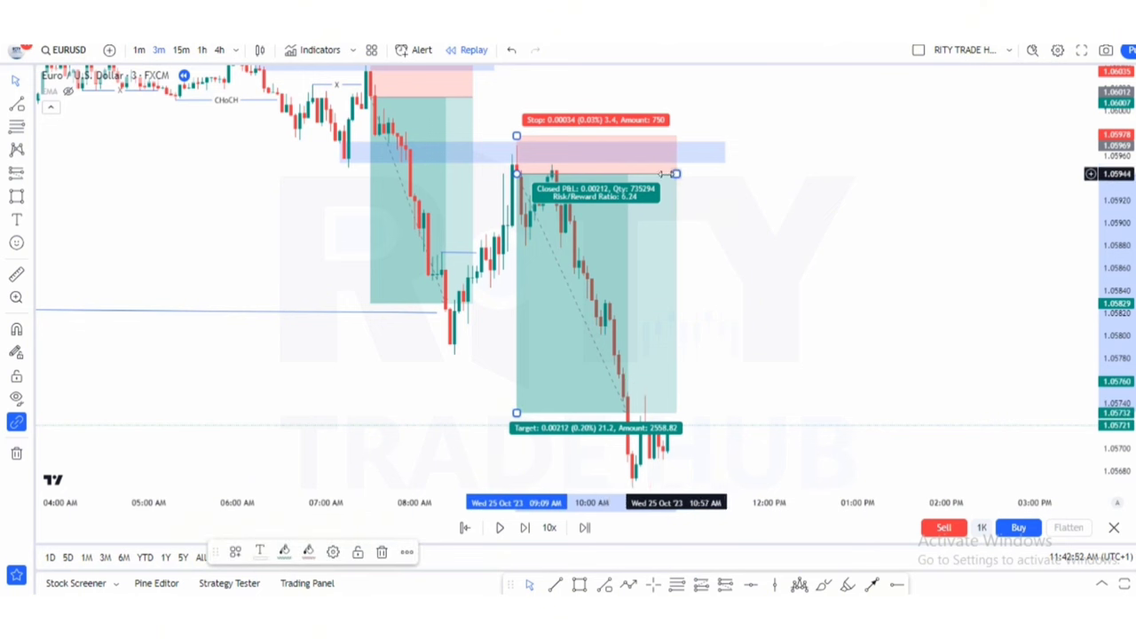
drag(677, 174, 623, 174)
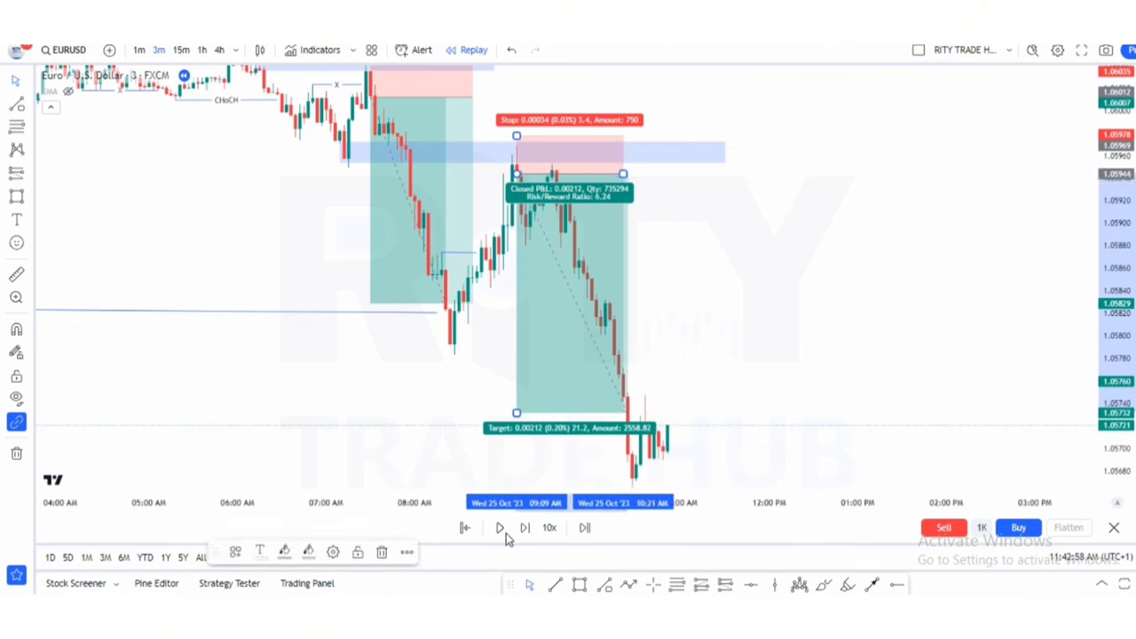
Resume the replay and pause it at about 11:48 AM
click(500, 528)
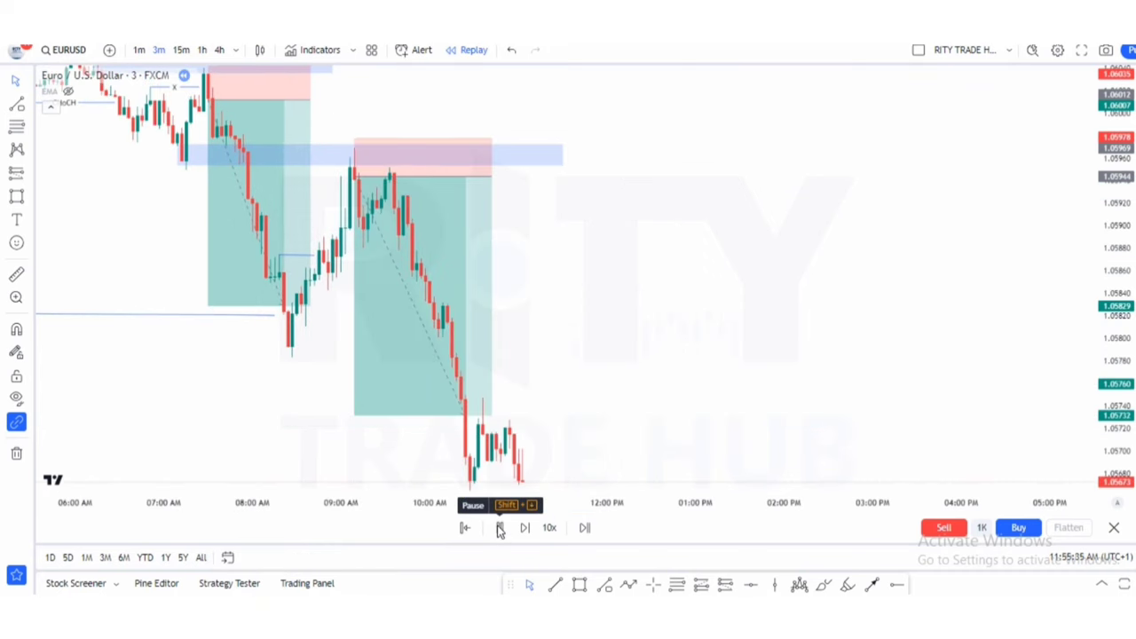
click(498, 527)
drag(681, 446, 717, 379)
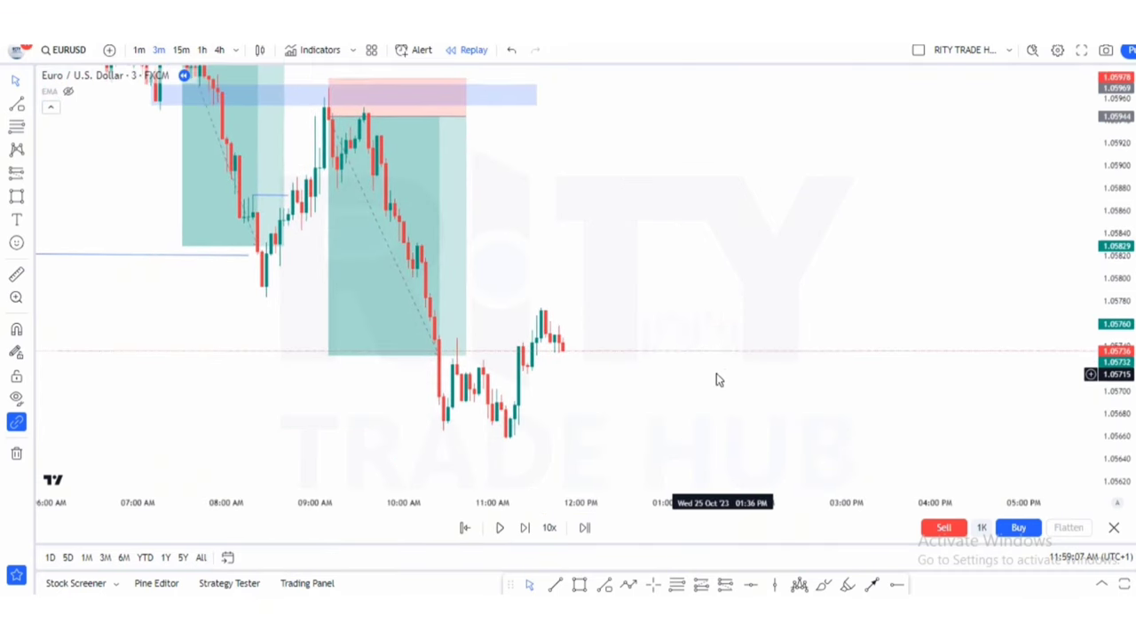
Narrow the second short position so that it ends at about 09:30 AM
click(467, 118)
drag(467, 118, 354, 159)
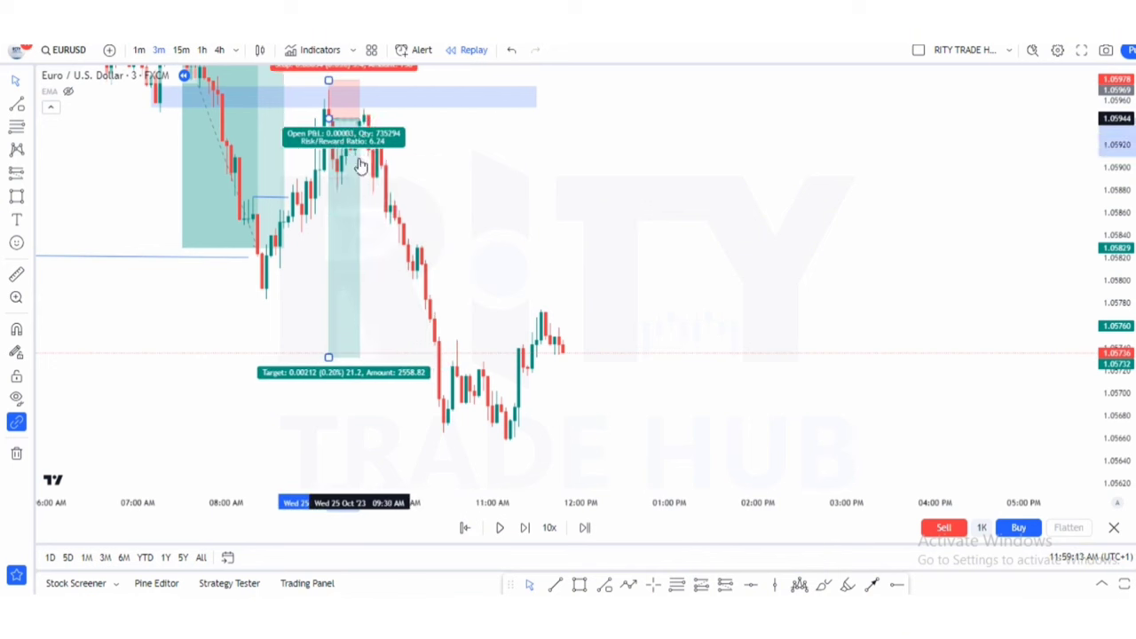
click(577, 209)
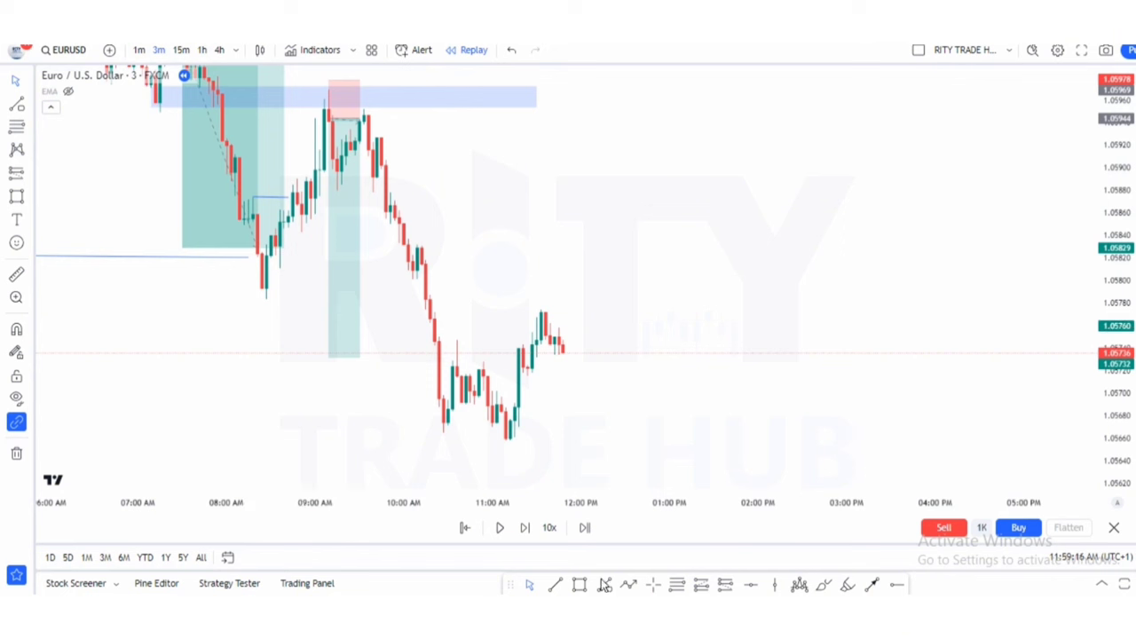
Draw a horizontal line at 1.05784 from the 08:27 AM swing low to the candles at 10:12 AM
click(266, 298)
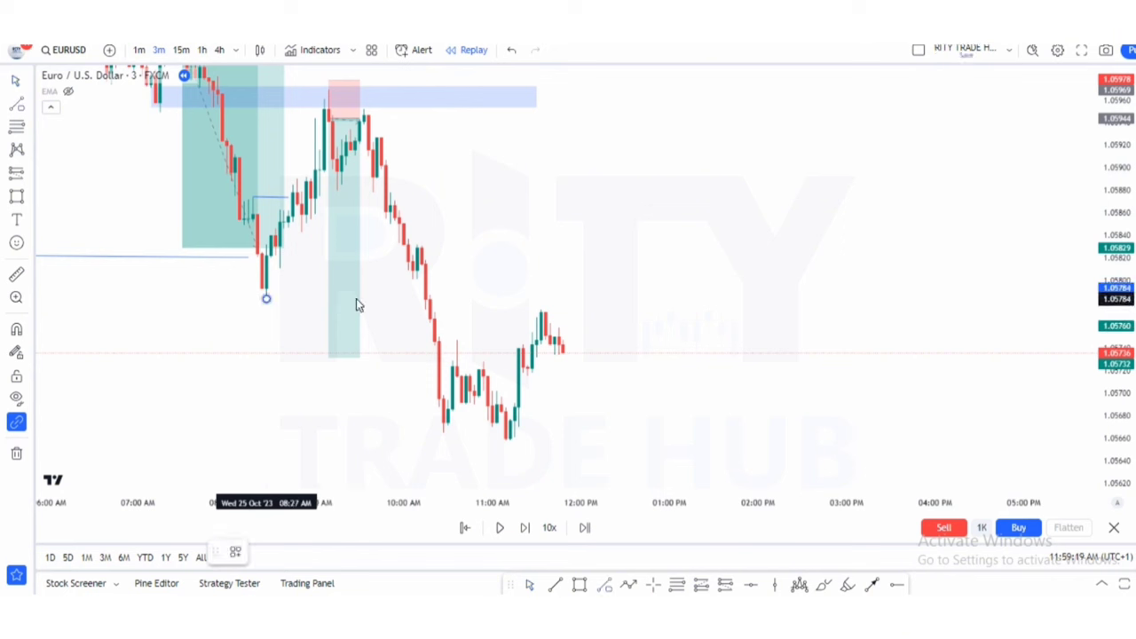
click(421, 298)
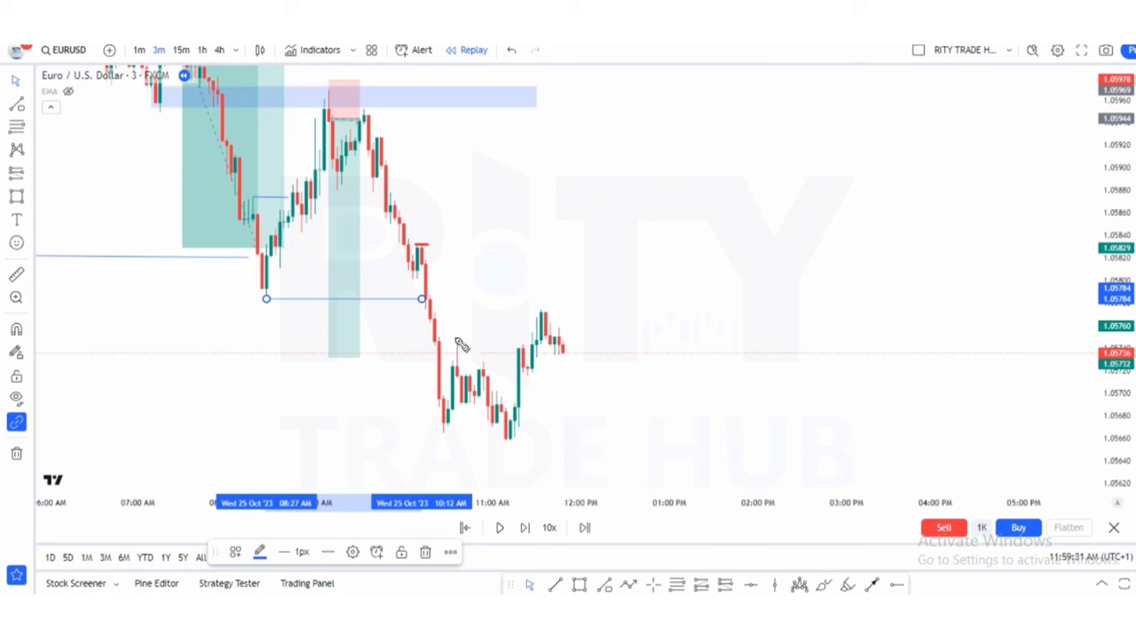
drag(486, 340, 517, 341)
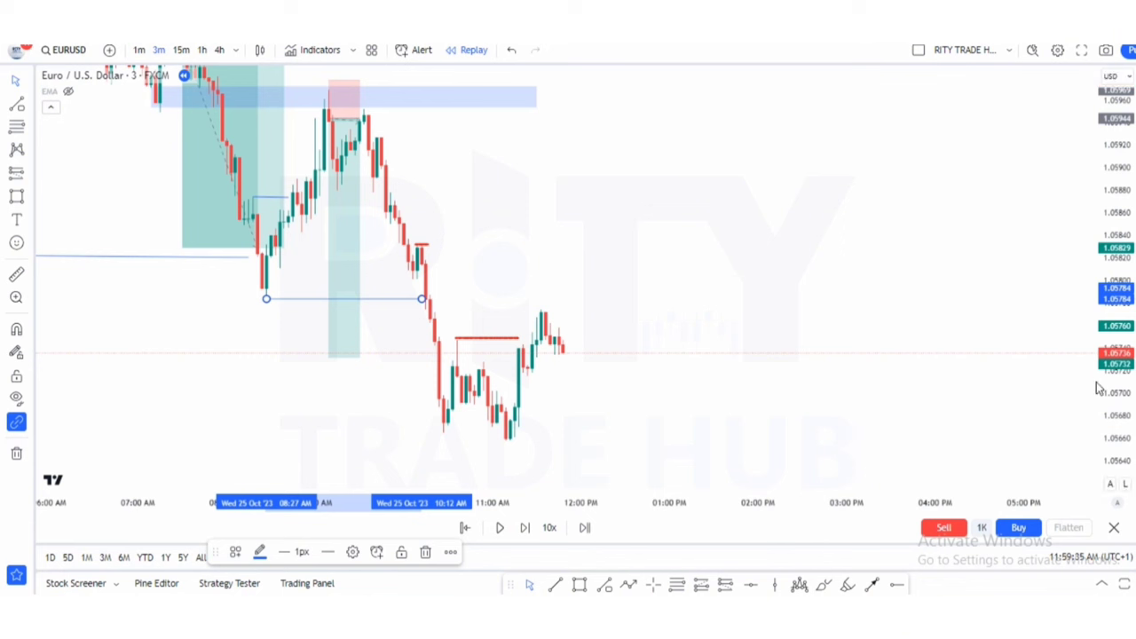
key(Delete)
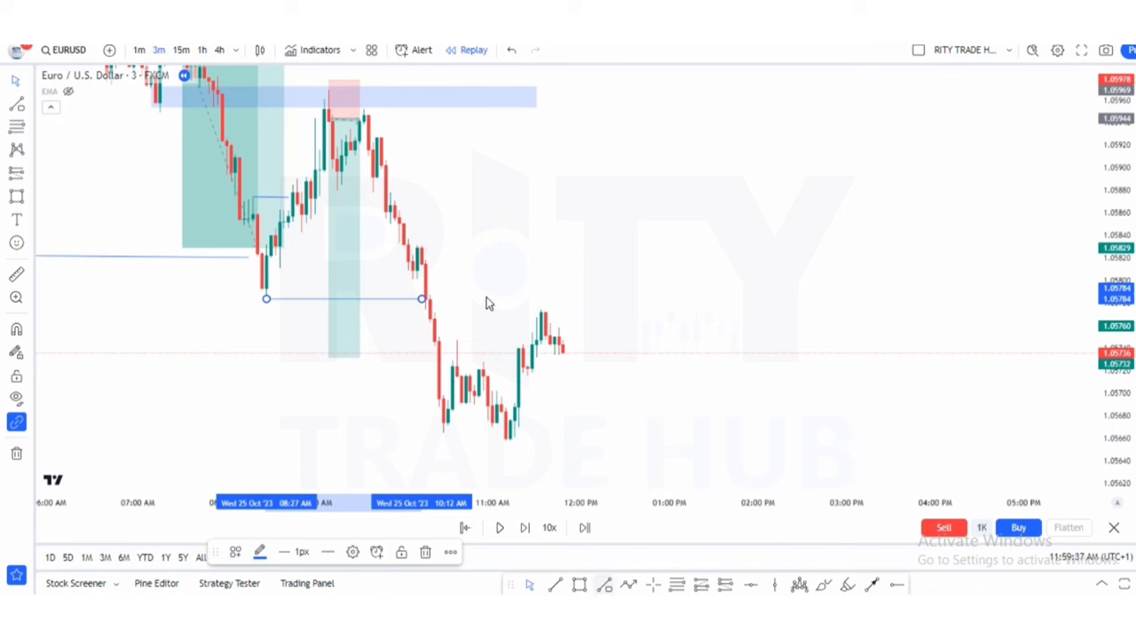
Draw a horizontal line at 1.05747 from the 10:39 AM high to 11:24 AM and apply the X drawing template
click(456, 342)
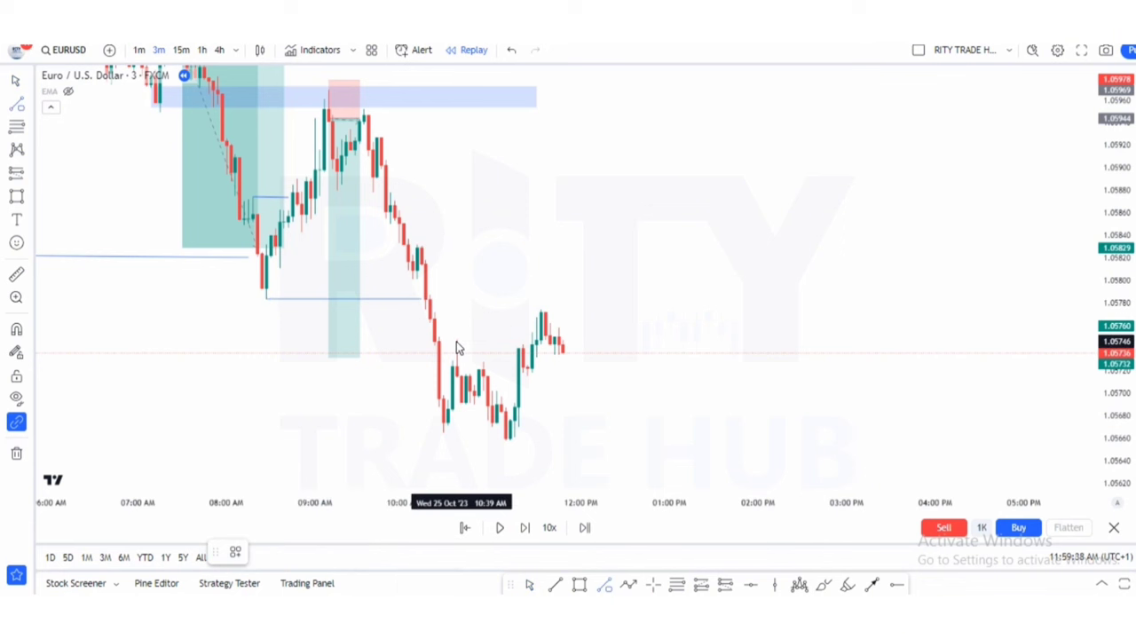
click(527, 341)
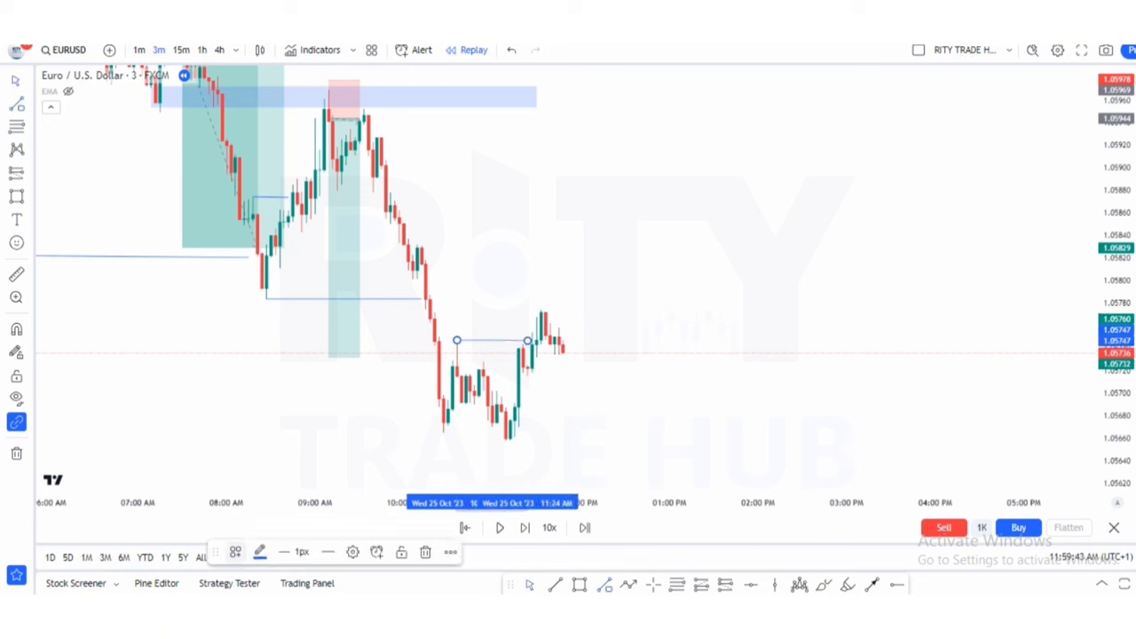
click(235, 552)
click(238, 584)
Apply the BOS drawing template to the 1.05784 line between 08:27 AM and 10:12 AM
click(371, 299)
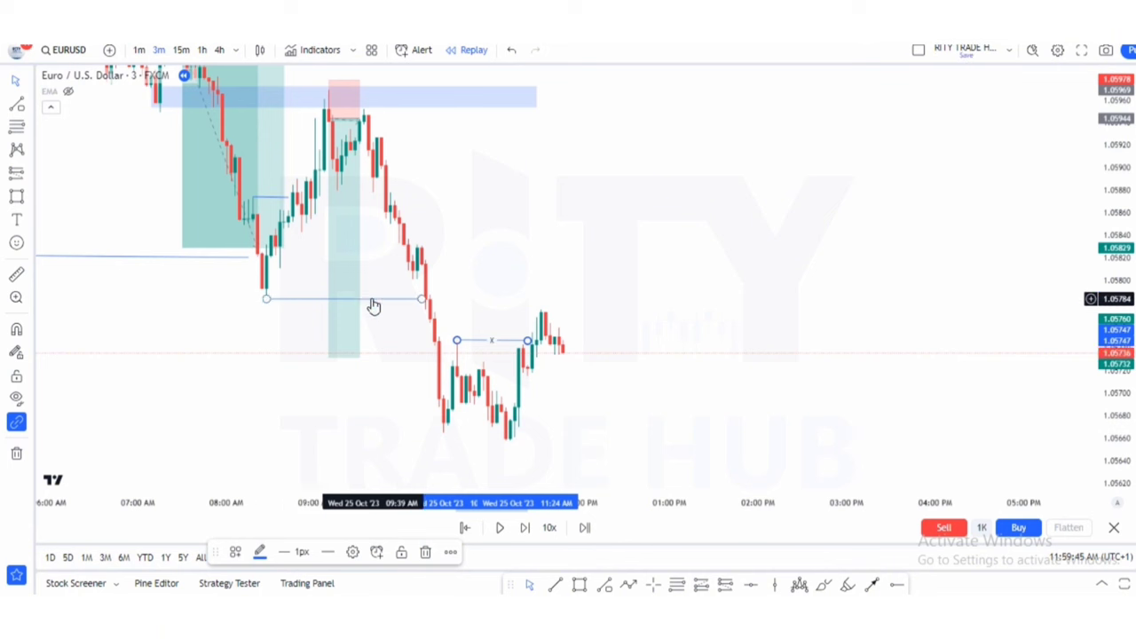
click(373, 302)
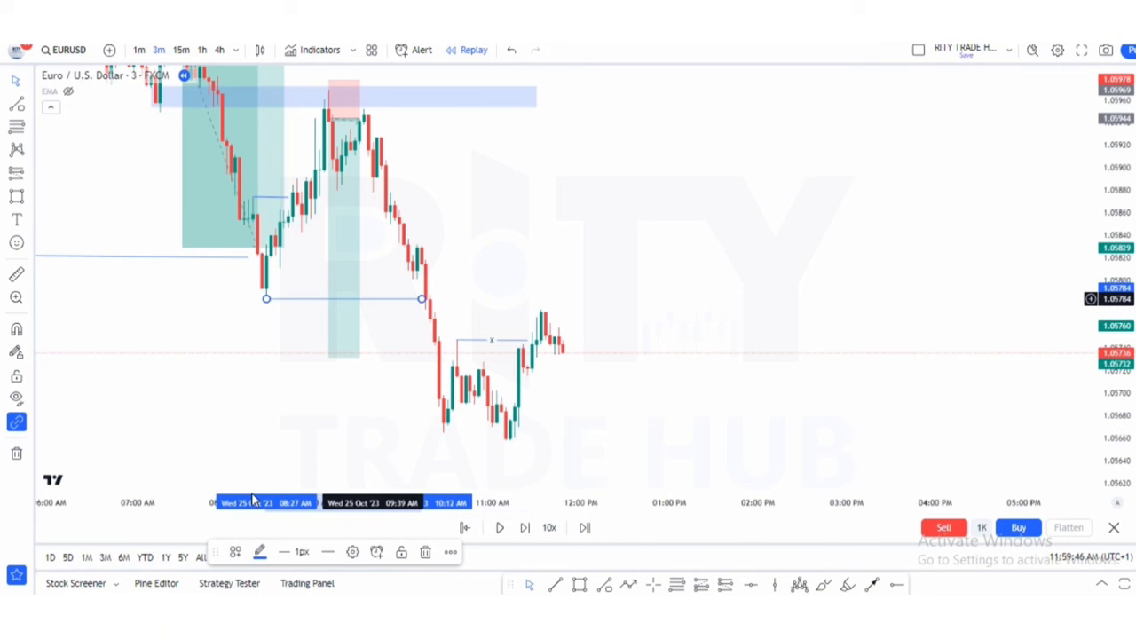
click(235, 552)
click(257, 527)
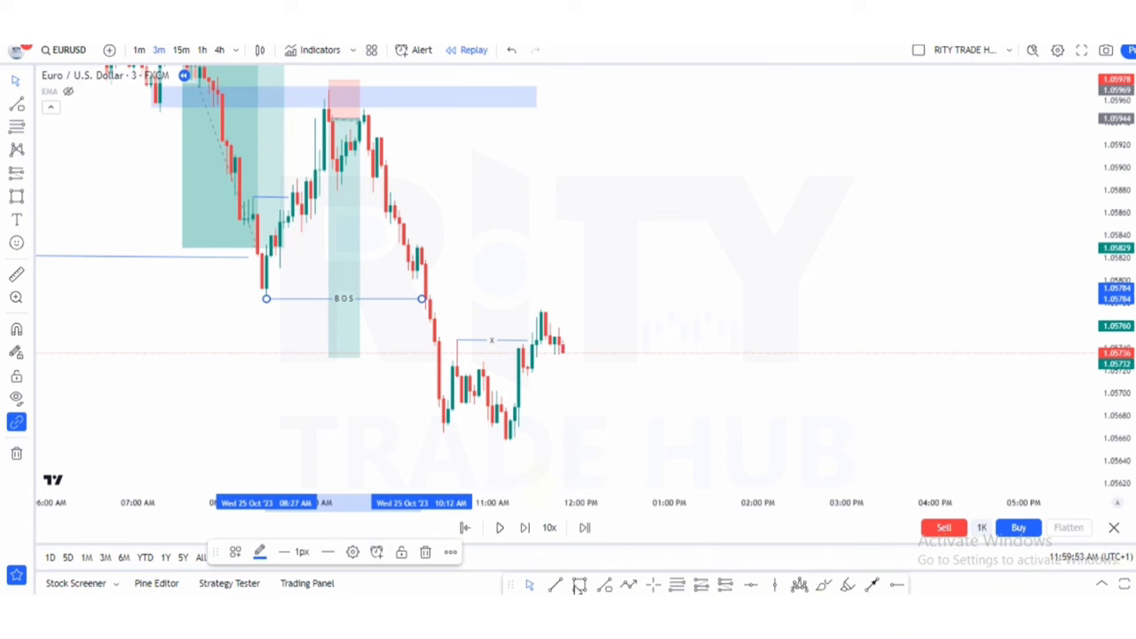
key(Escape)
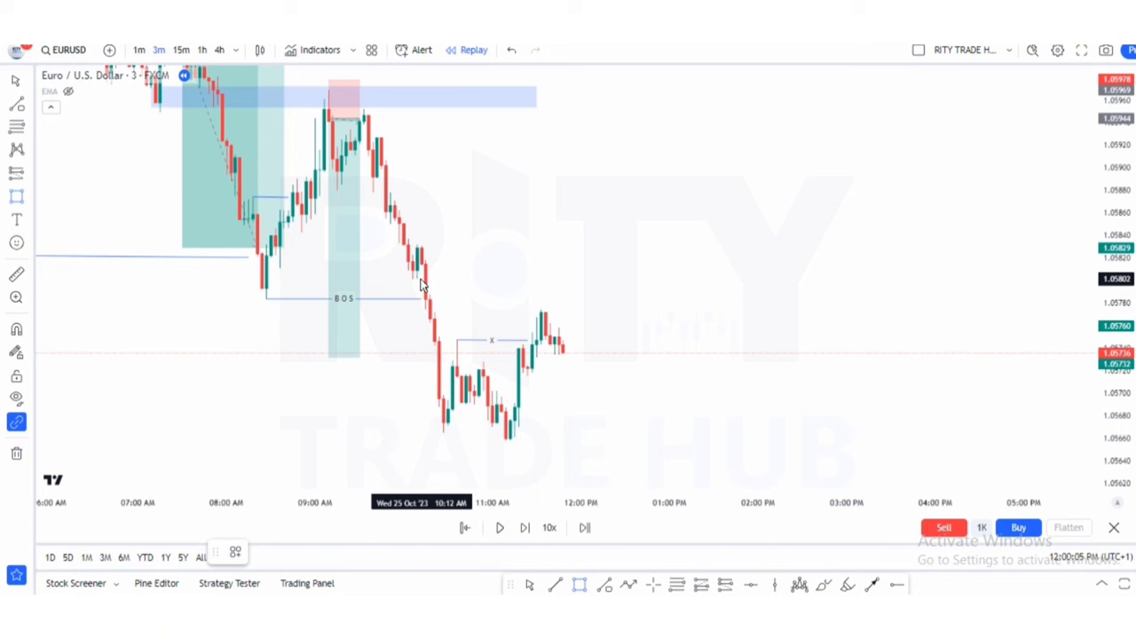
Draw a supply zone rectangle between 1.05834 and 1.05803, from 10:09 AM to 03:00 PM
drag(418, 276, 620, 223)
drag(740, 259, 847, 250)
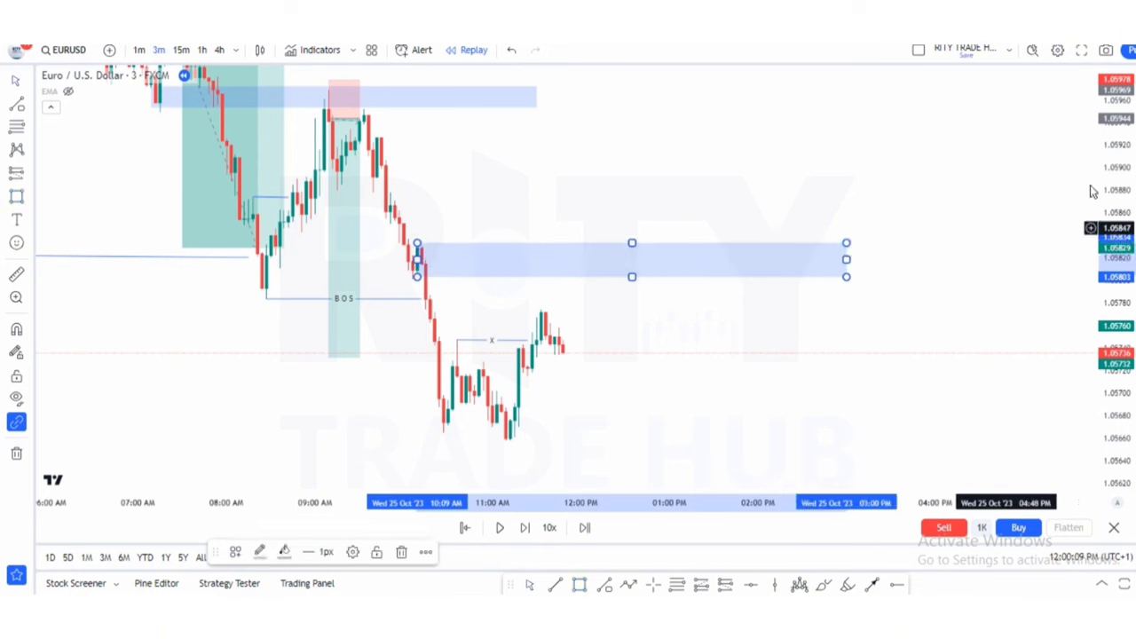
Draw a supply zone between 1.05962 and 1.05938 from 09:33 AM to 03:27 PM, and shorten the older overlapping zone to 09:15 AM
click(579, 586)
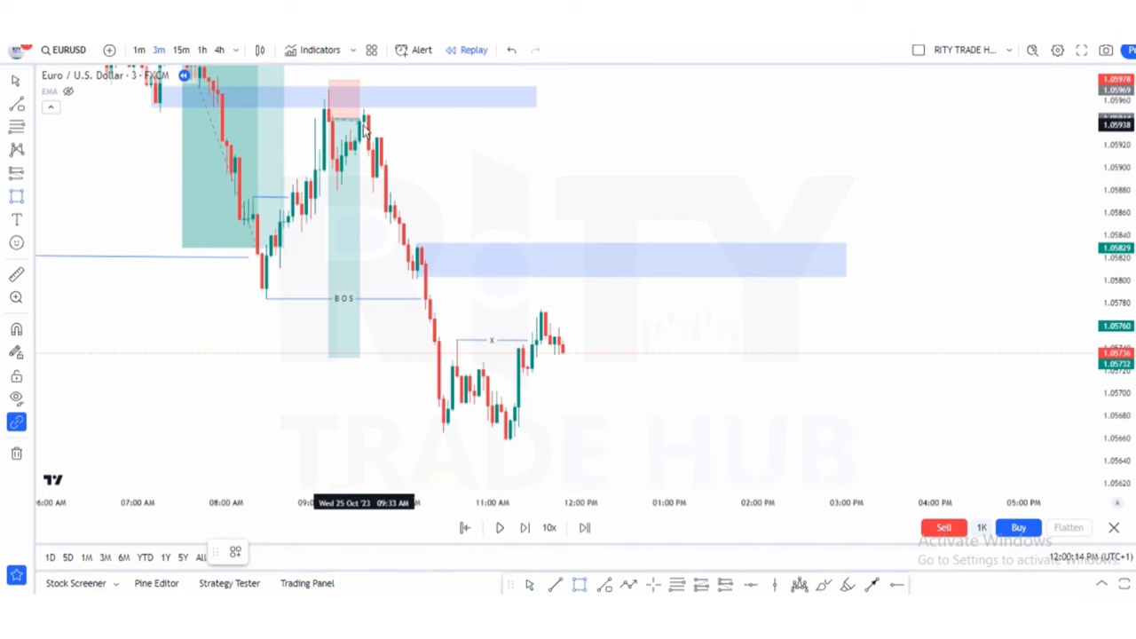
drag(364, 125, 629, 100)
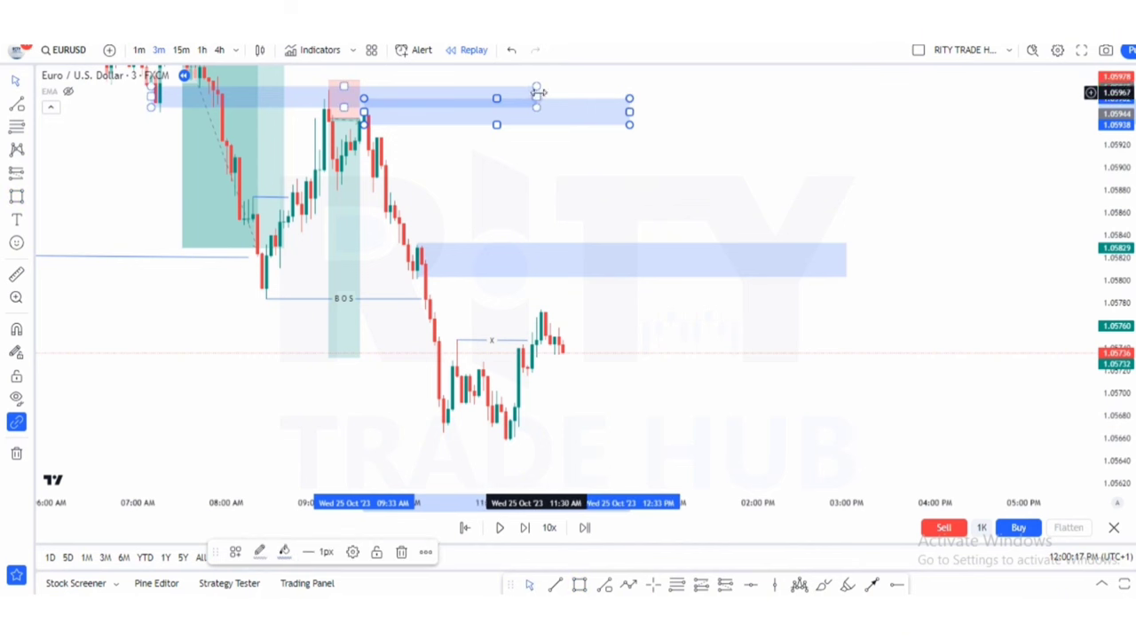
mouse_move(333, 96)
mouse_down()
mouse_move(317, 96)
mouse_move(338, 95)
mouse_up()
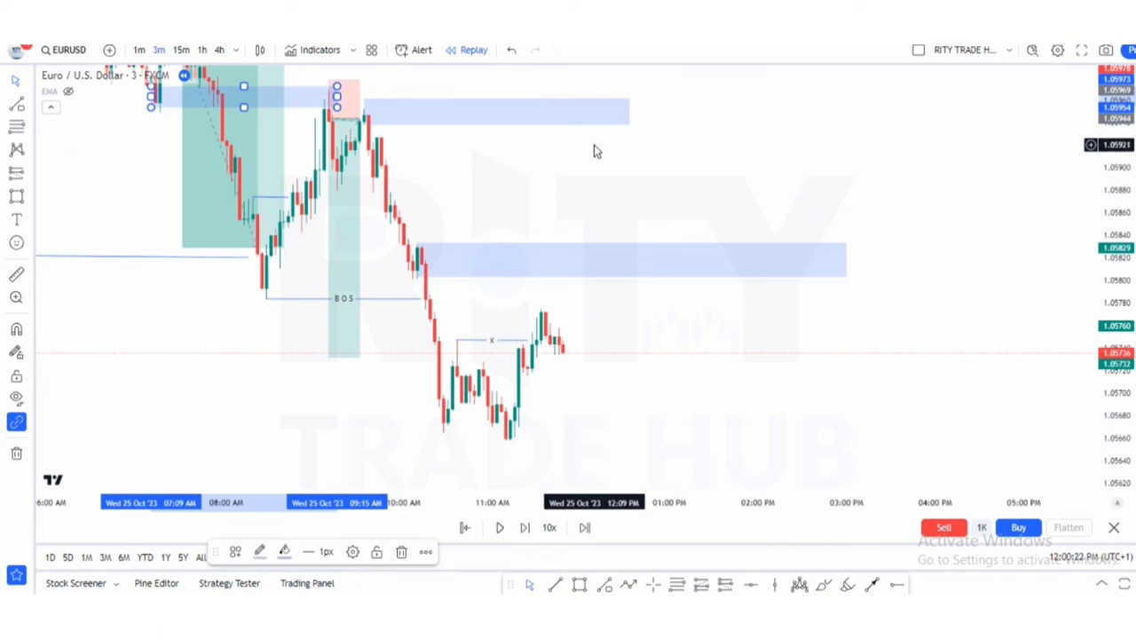
drag(629, 111, 888, 104)
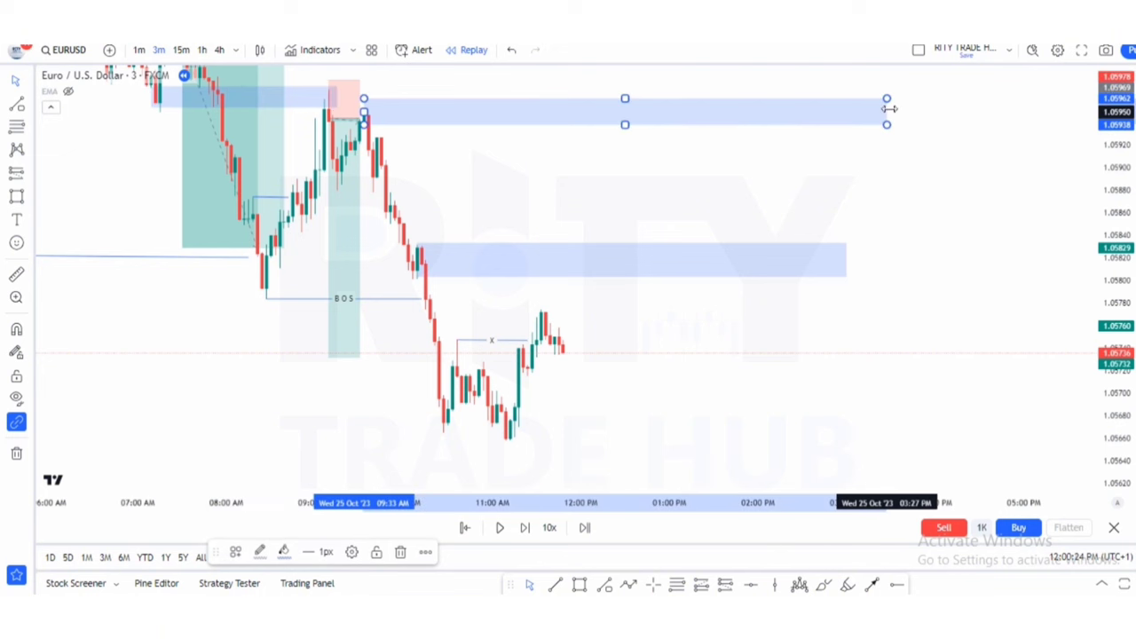
click(891, 188)
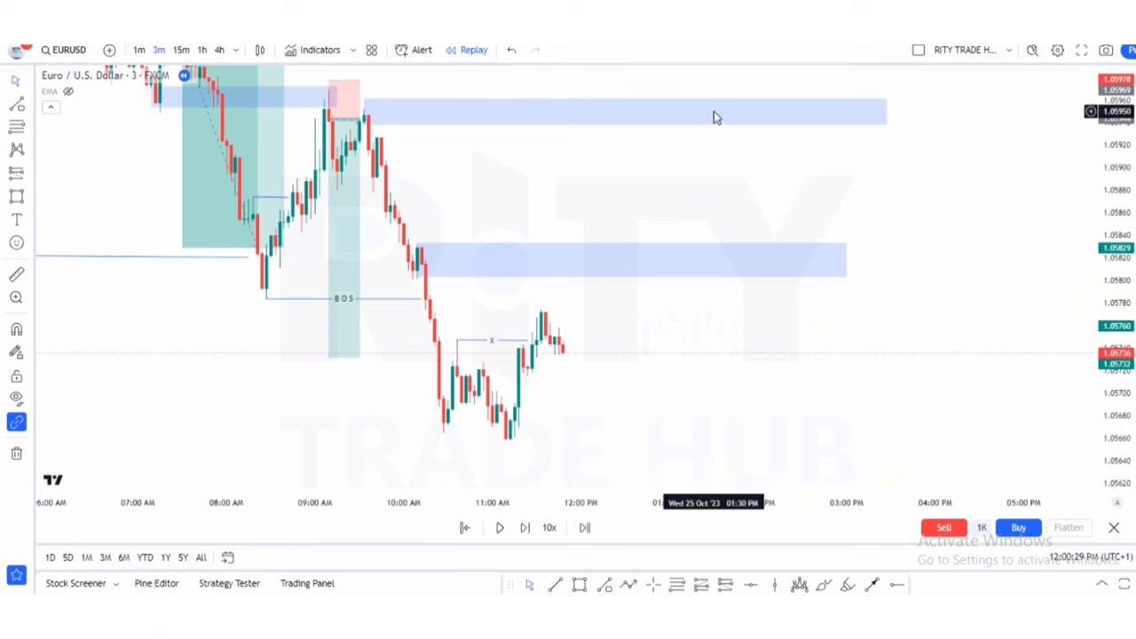
Place a short position at 11:33 AM with entry 1.05752, stop 1.05783 and target 1.05613
click(726, 586)
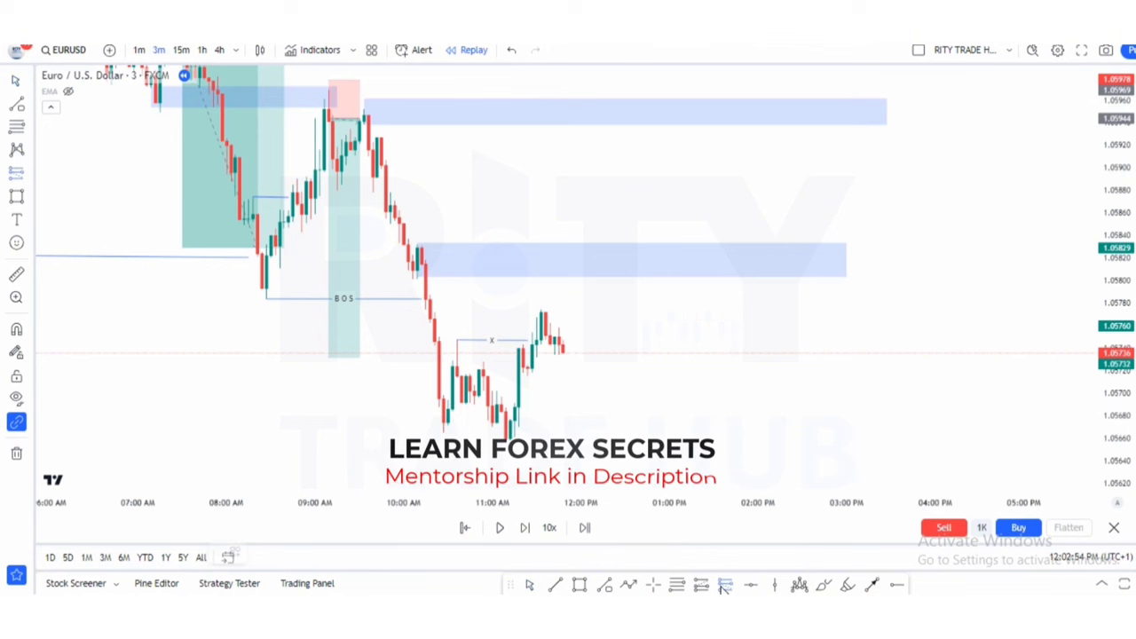
click(540, 335)
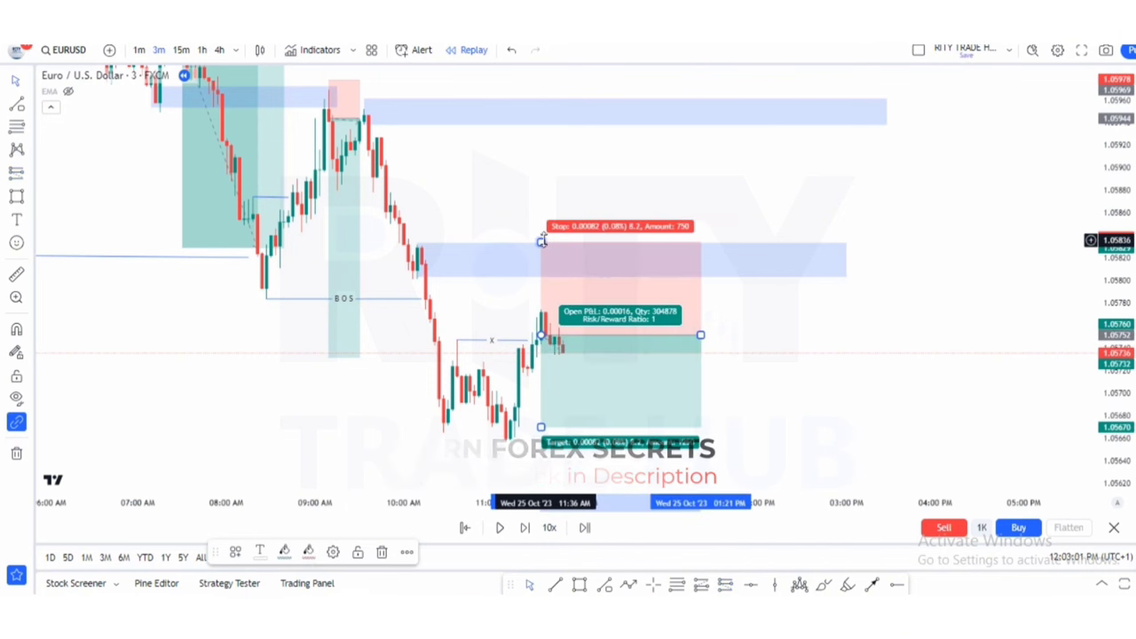
drag(542, 241, 542, 300)
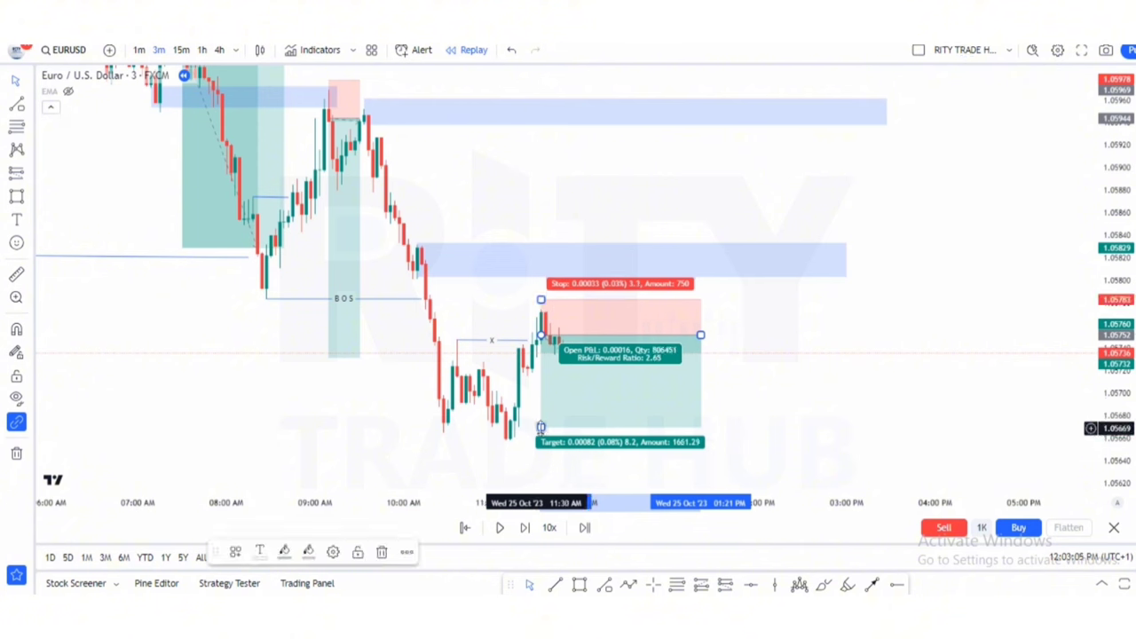
drag(540, 427, 545, 440)
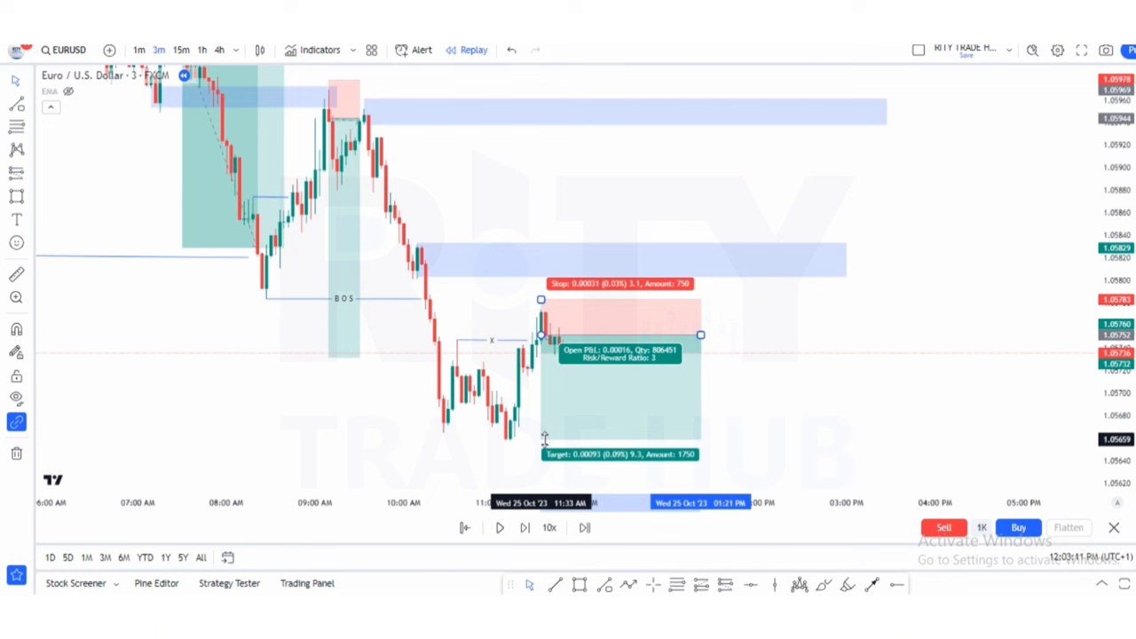
drag(545, 440, 540, 491)
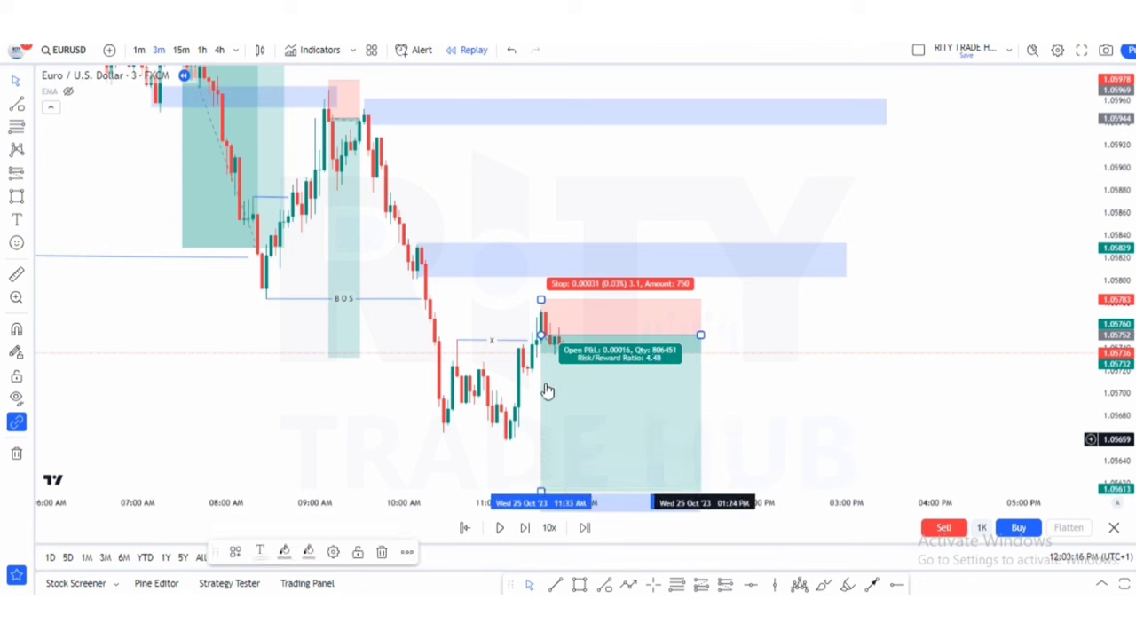
click(773, 389)
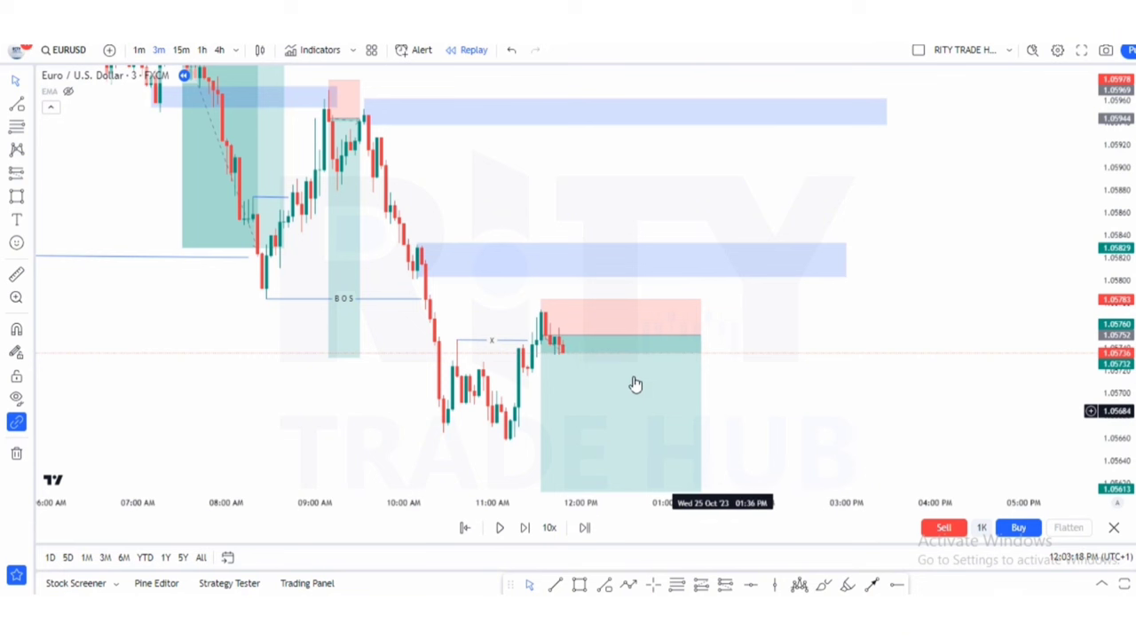
Examine the new short position against the X level and the two supply zones above it
click(525, 343)
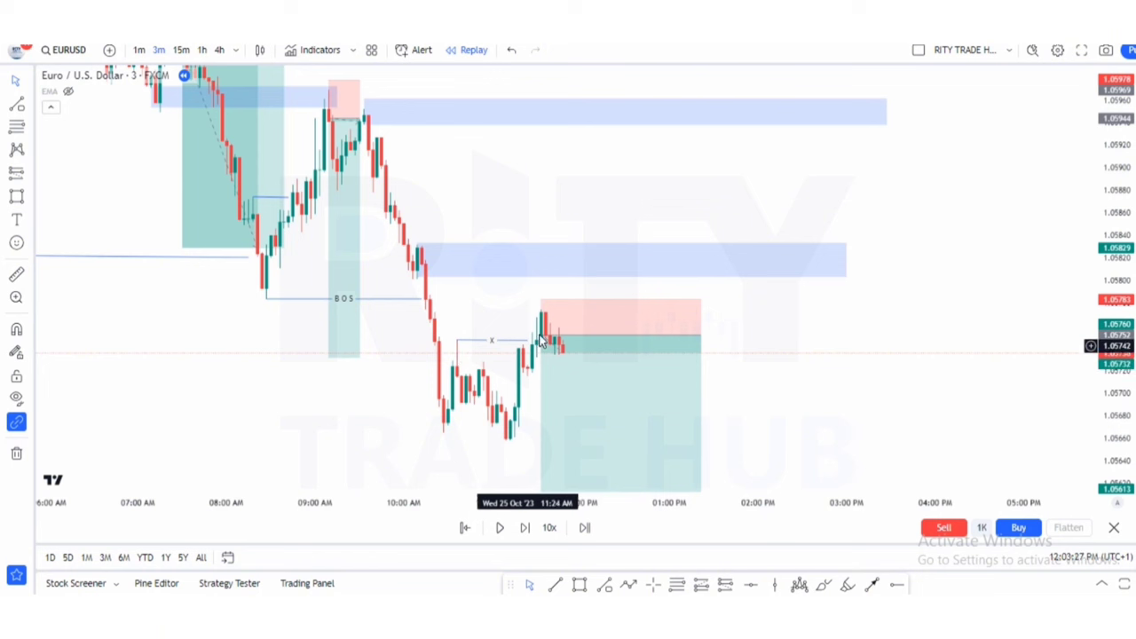
click(551, 331)
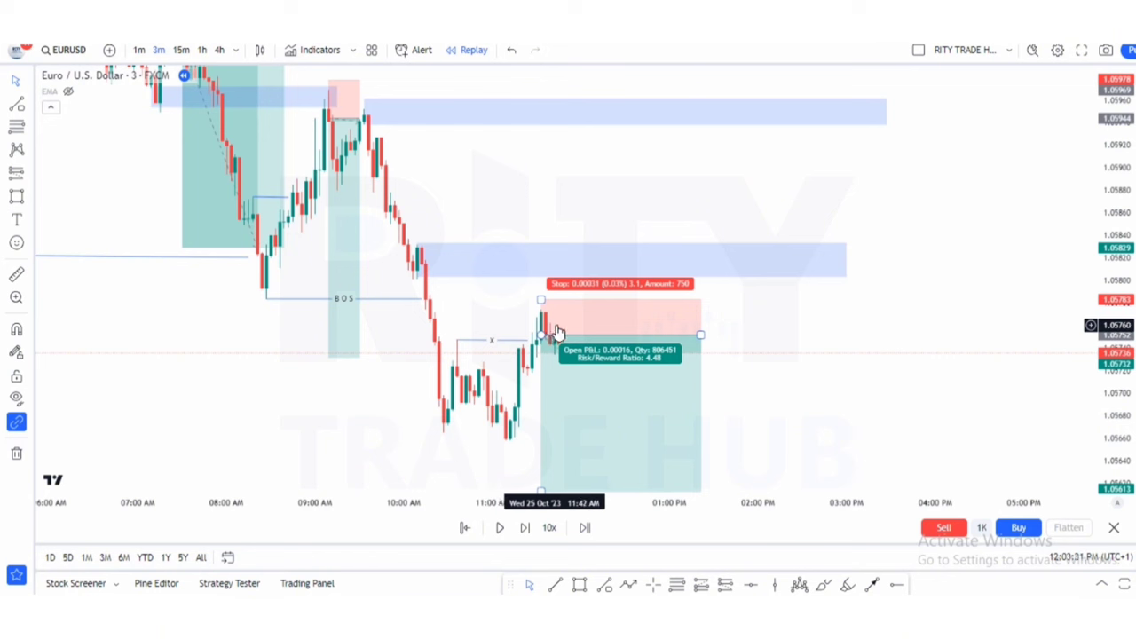
click(468, 292)
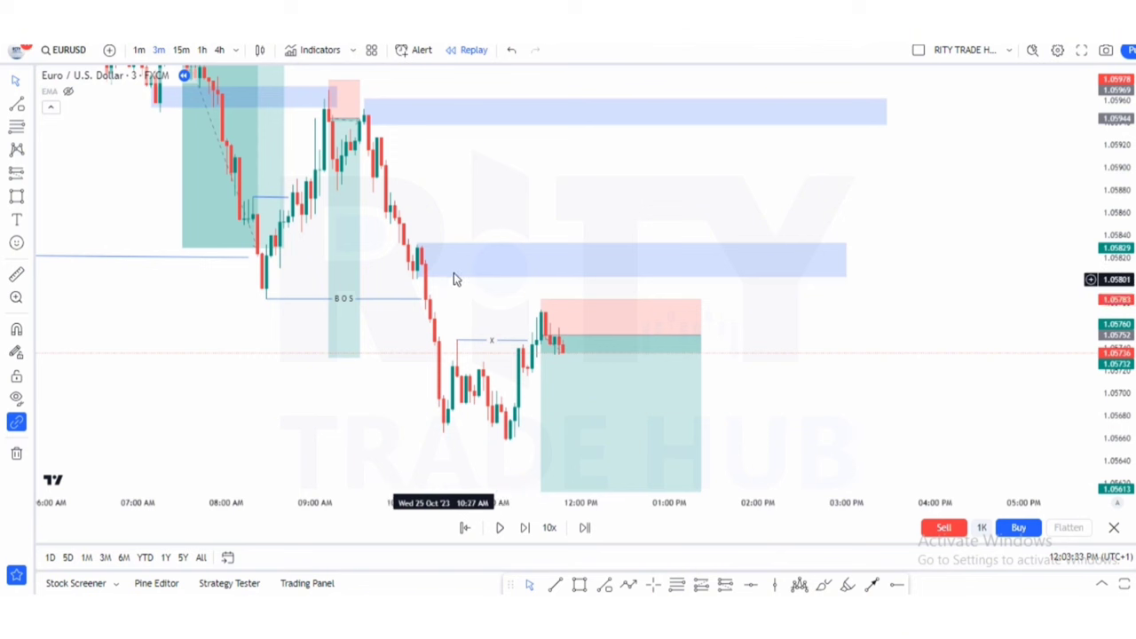
click(495, 282)
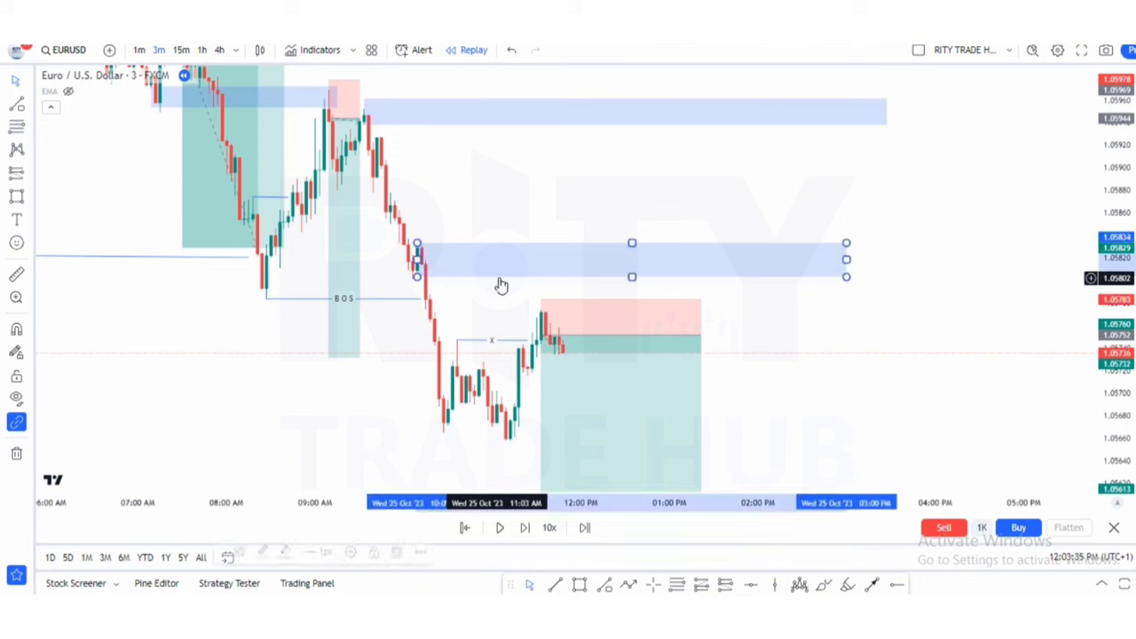
click(560, 130)
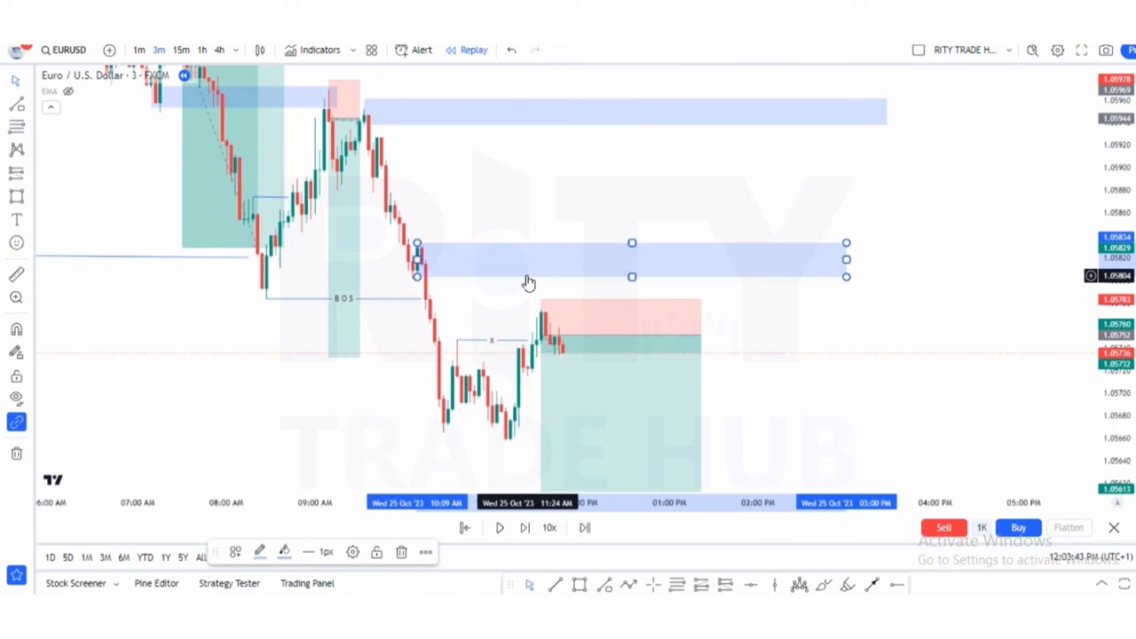
click(643, 130)
click(647, 132)
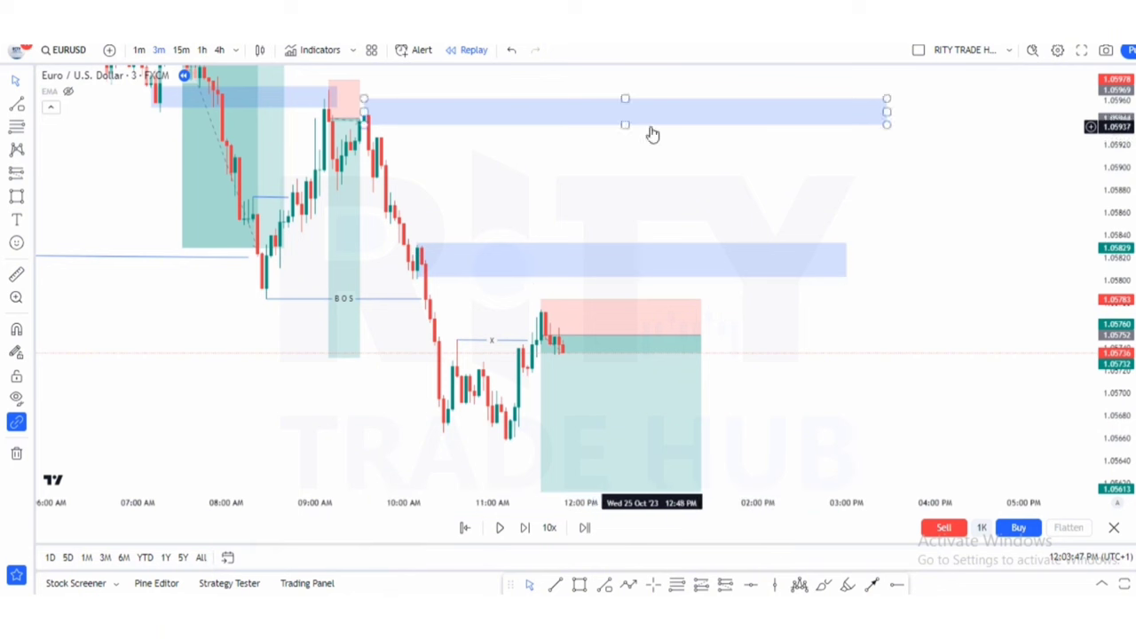
click(649, 153)
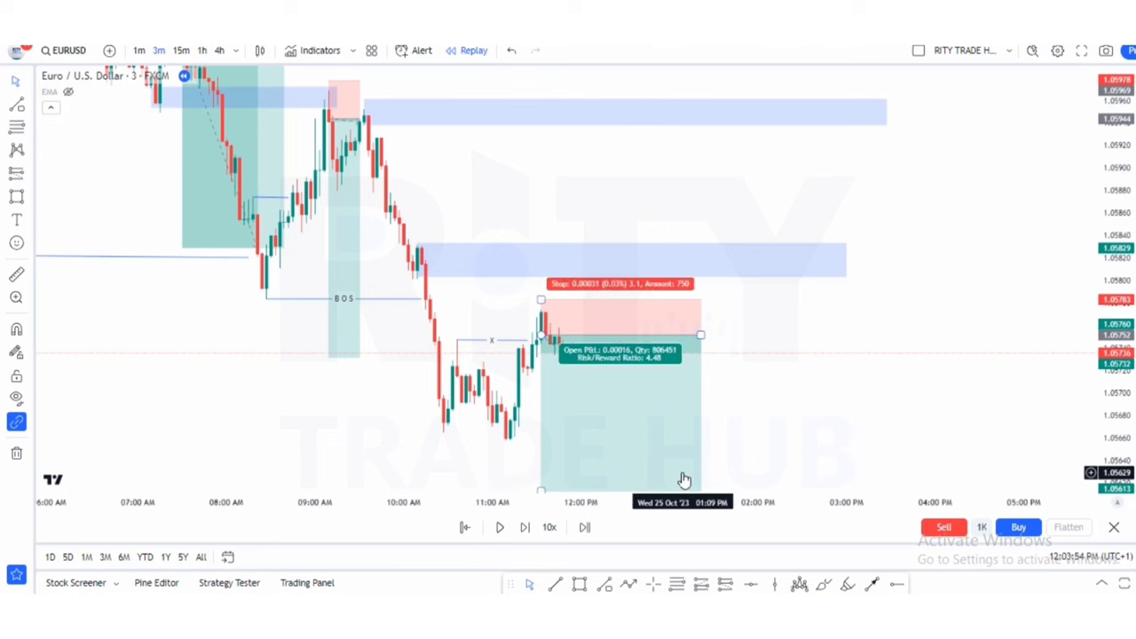
Replay at 3x speed up to about 02:00 PM and narrow the newest short position to end at about 12:00 PM
click(500, 527)
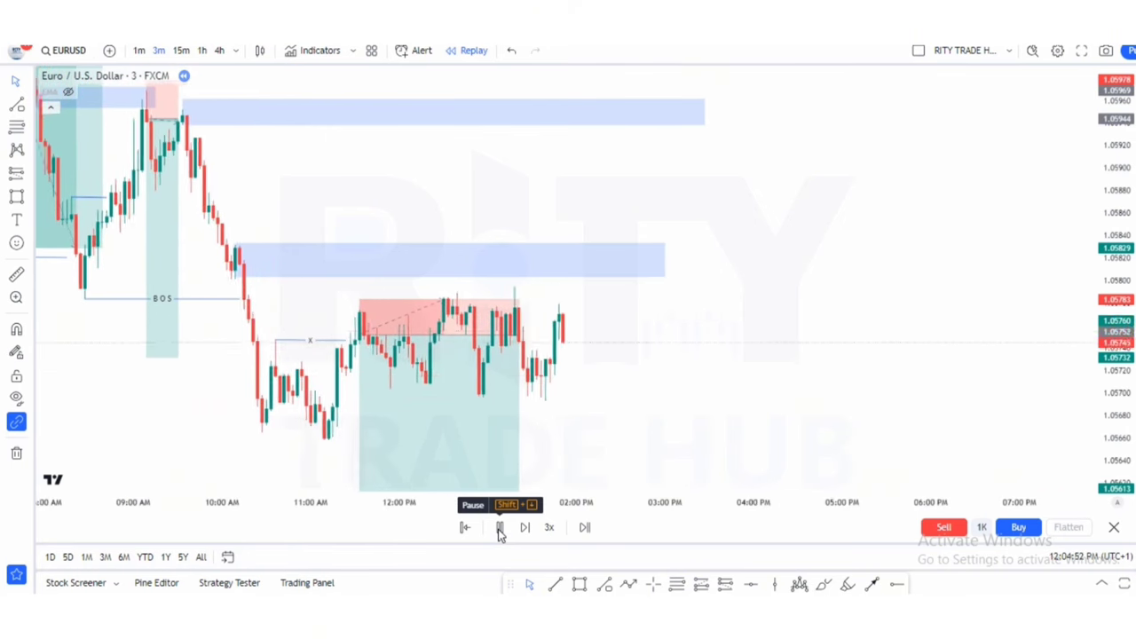
click(499, 527)
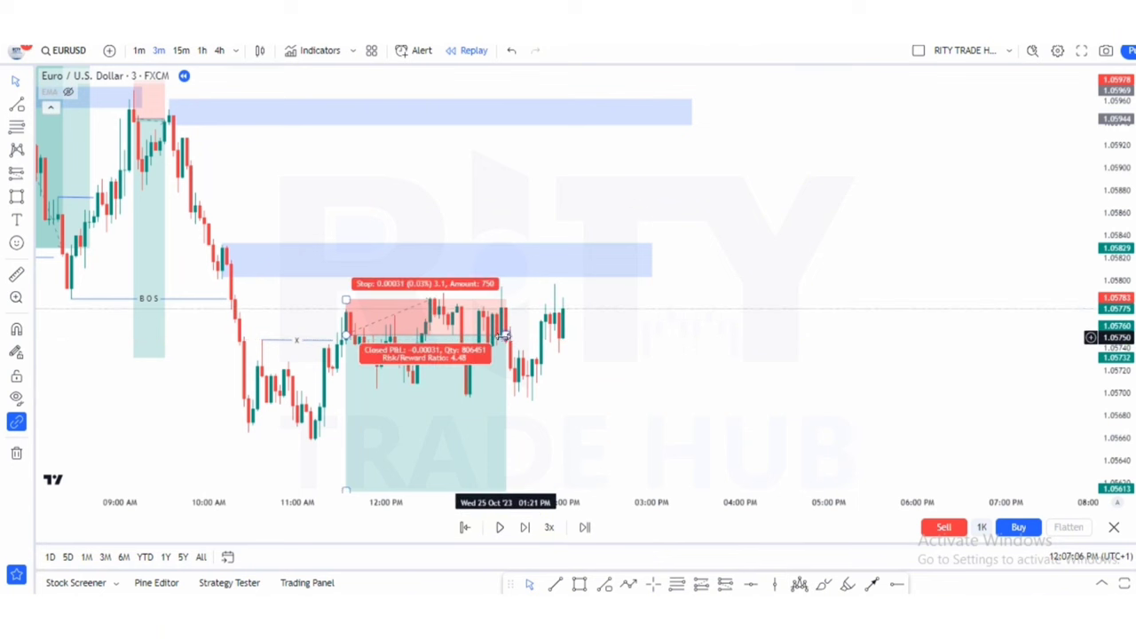
drag(506, 335, 386, 350)
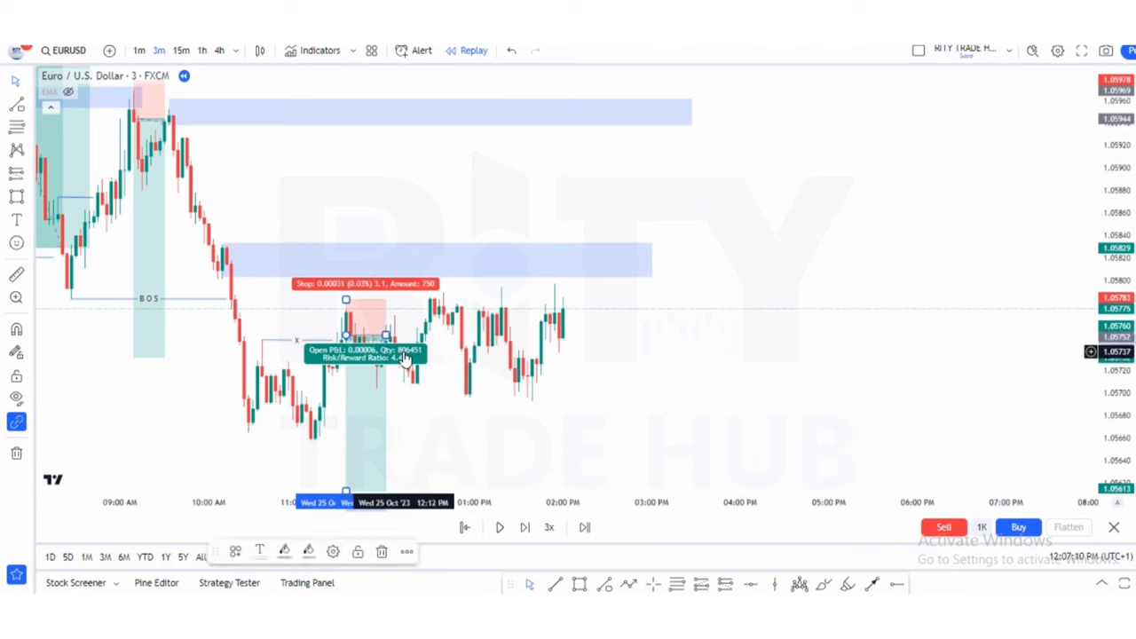
click(487, 440)
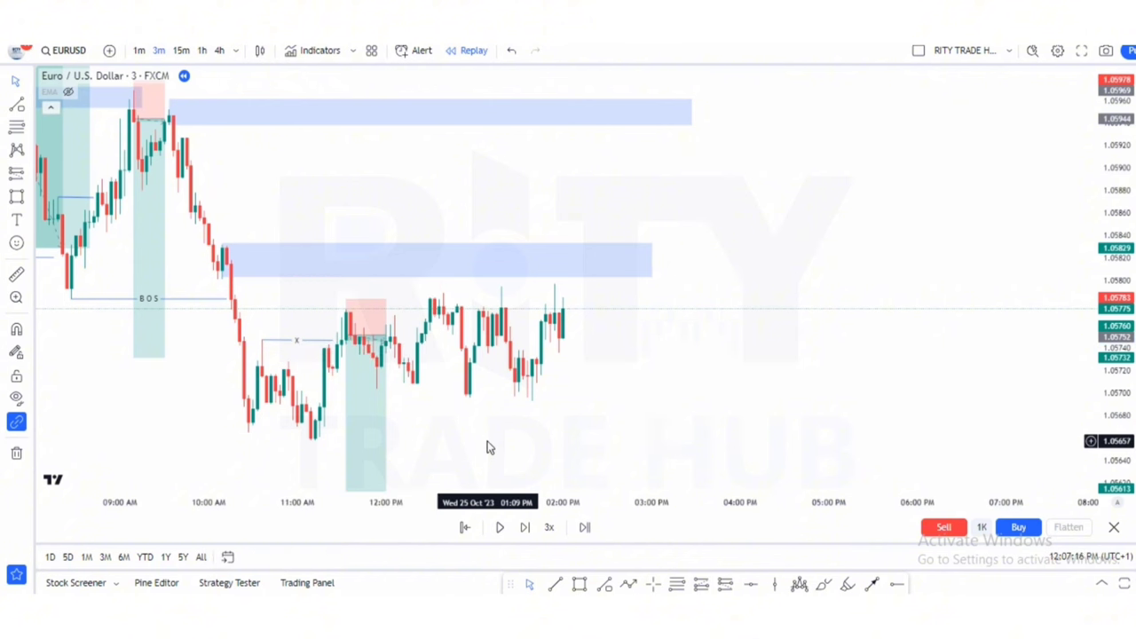
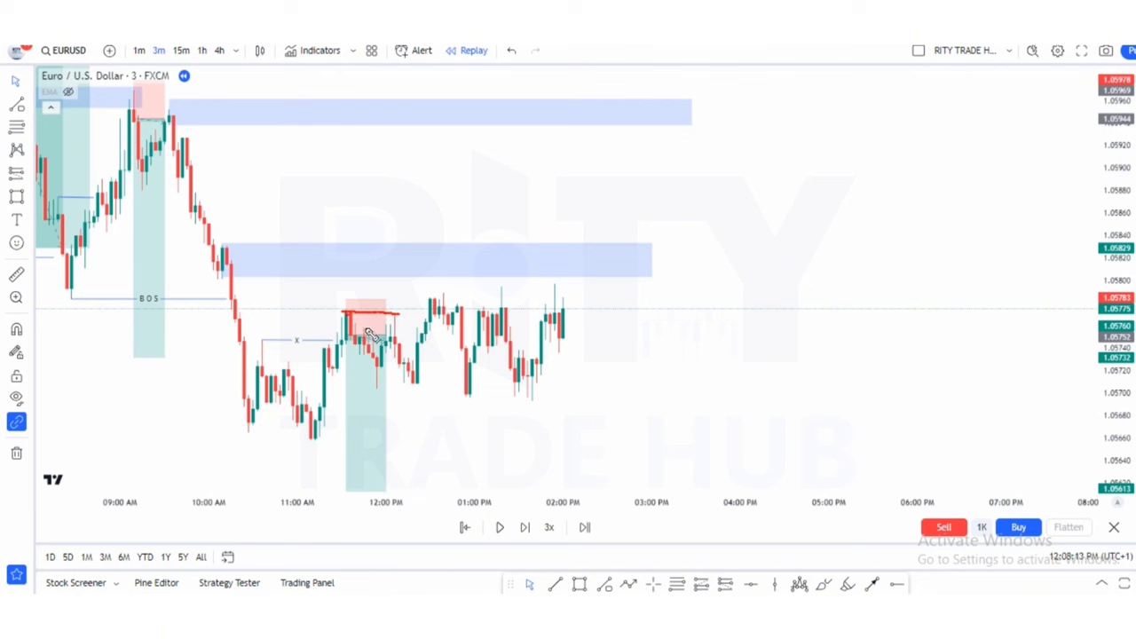
Mark the 11:33 AM swing high and the two supply zones with temporary freehand red strokes
drag(347, 314, 444, 484)
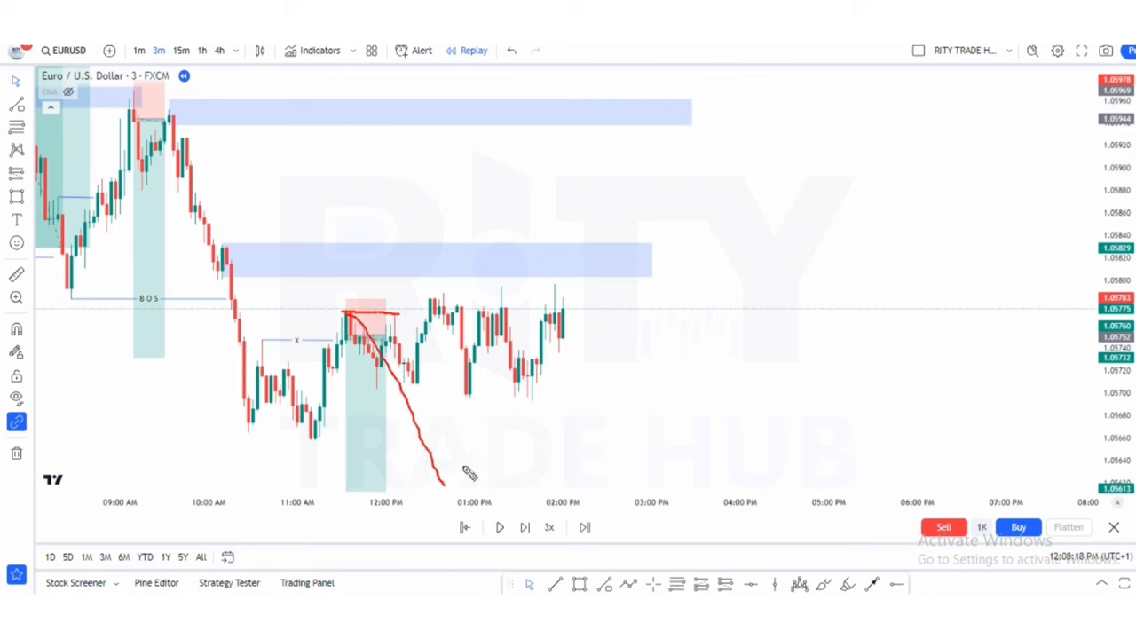
key(ctrl+z)
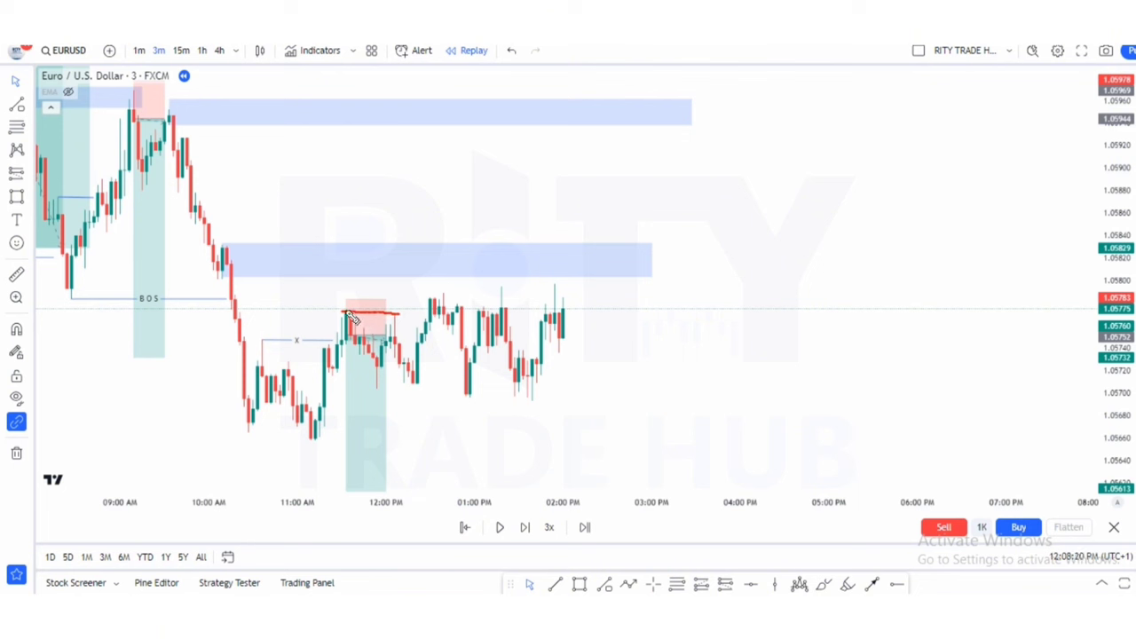
drag(392, 312, 415, 314)
drag(349, 314, 424, 315)
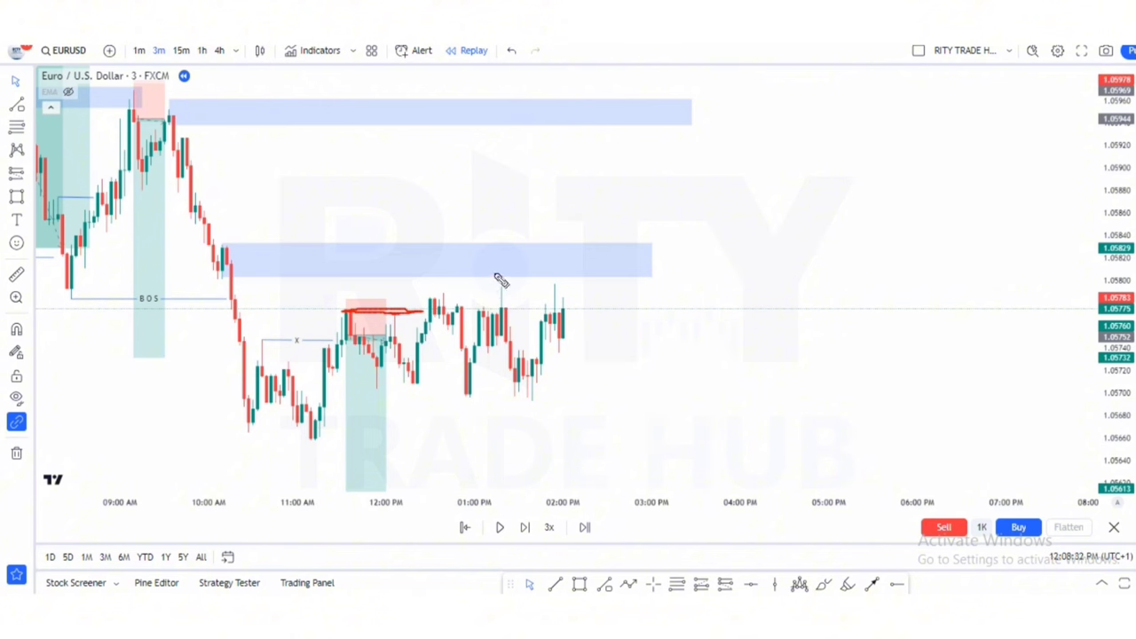
drag(337, 279, 656, 281)
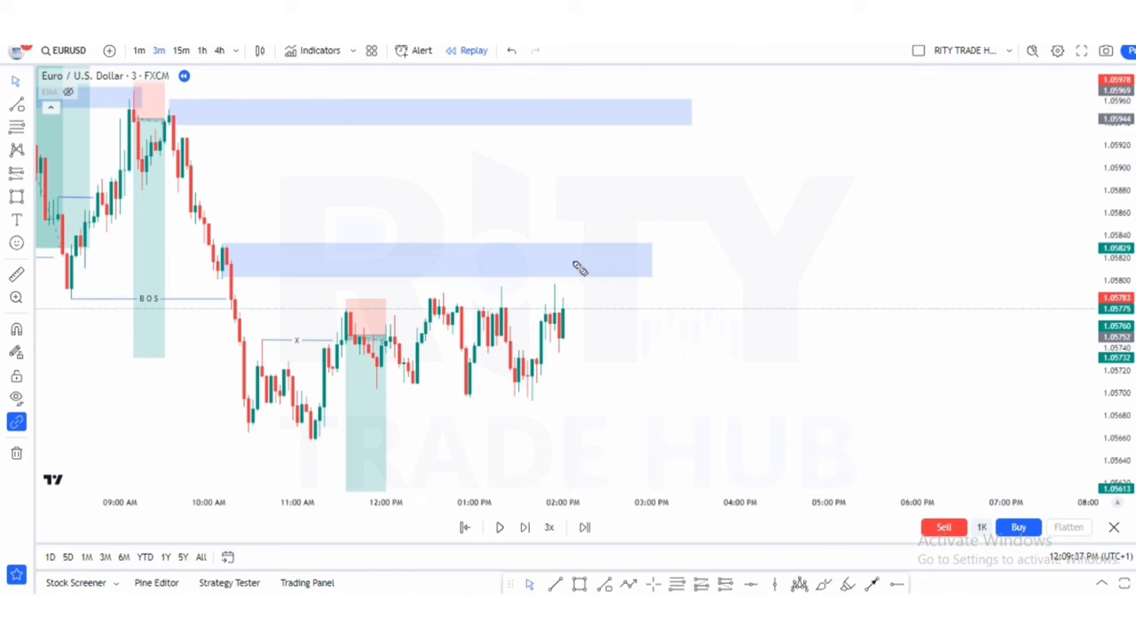
drag(573, 263, 658, 258)
drag(597, 116, 662, 118)
Resume the replay and pause it at about 02:45 PM
click(499, 528)
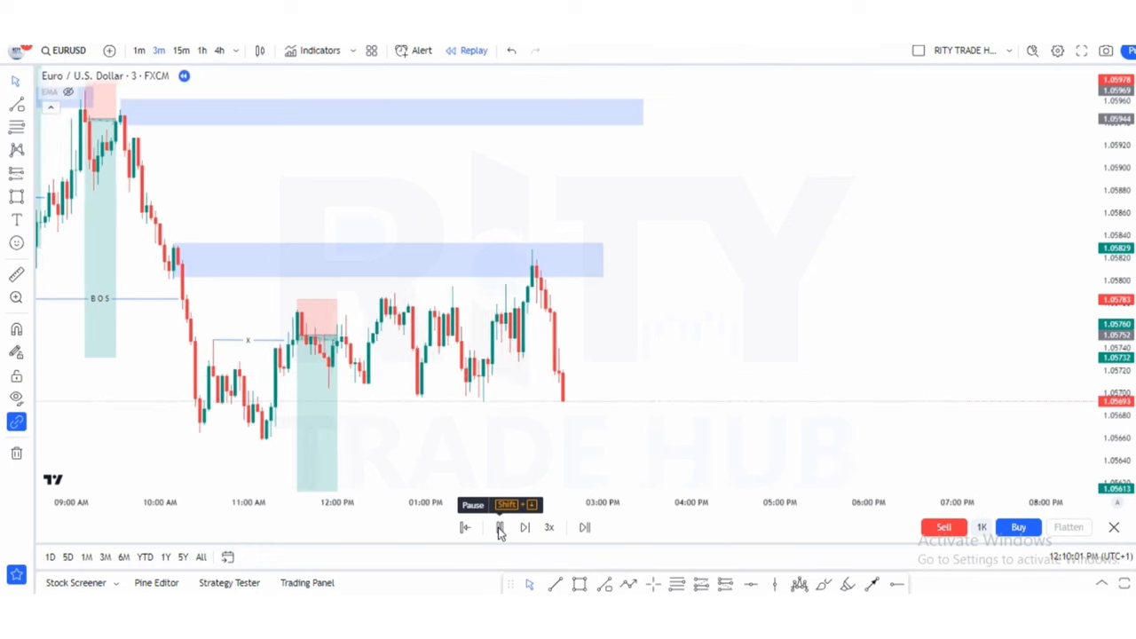
click(500, 528)
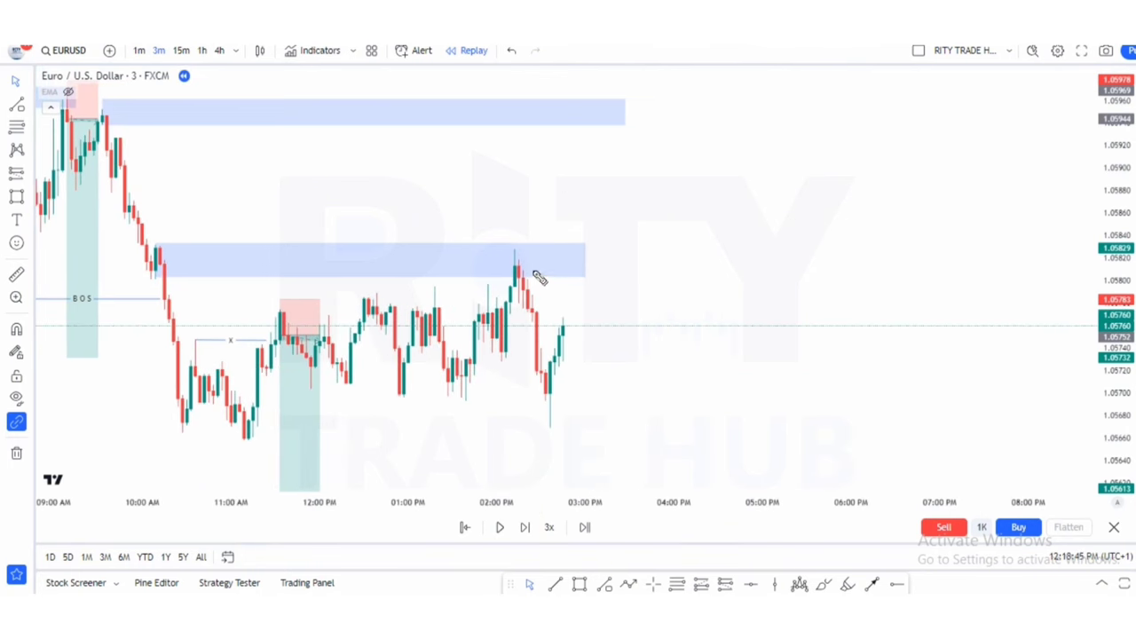
Mark the successive swing highs and lows between 11:33 AM and 02:30 PM with temporary freehand red strokes, and clear them
drag(528, 255, 534, 271)
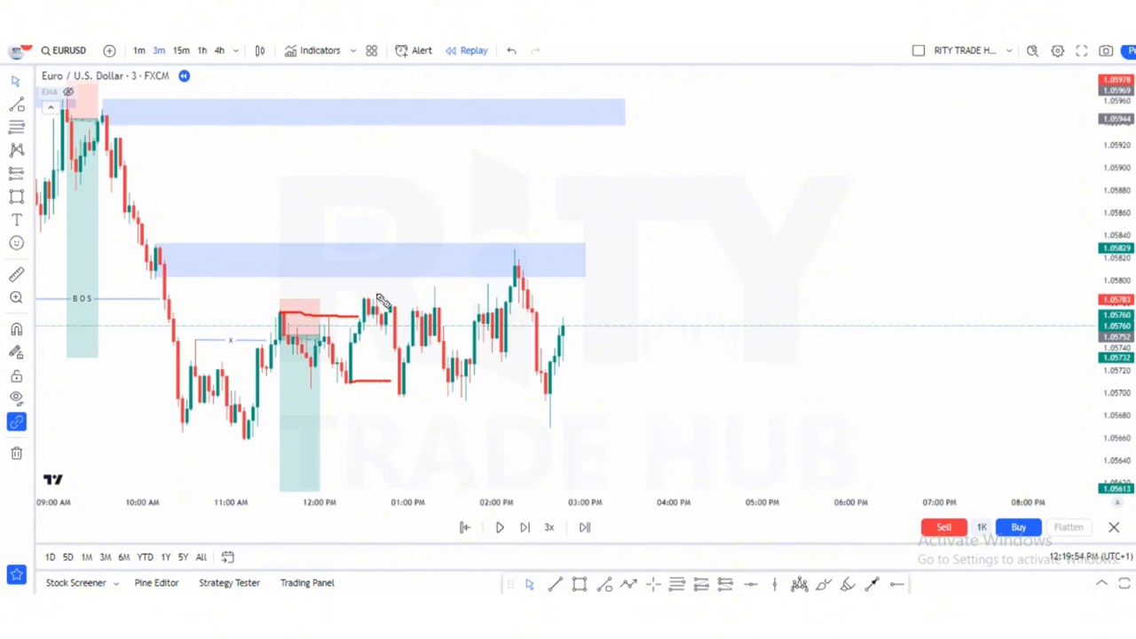
drag(378, 293, 433, 294)
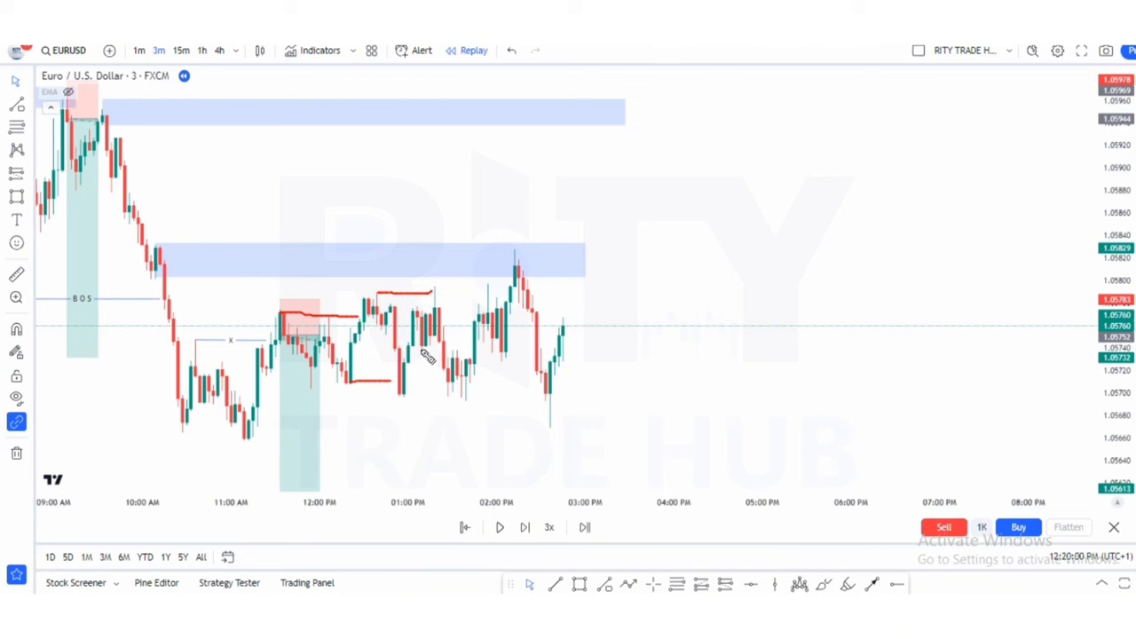
drag(423, 350, 443, 350)
drag(402, 389, 454, 390)
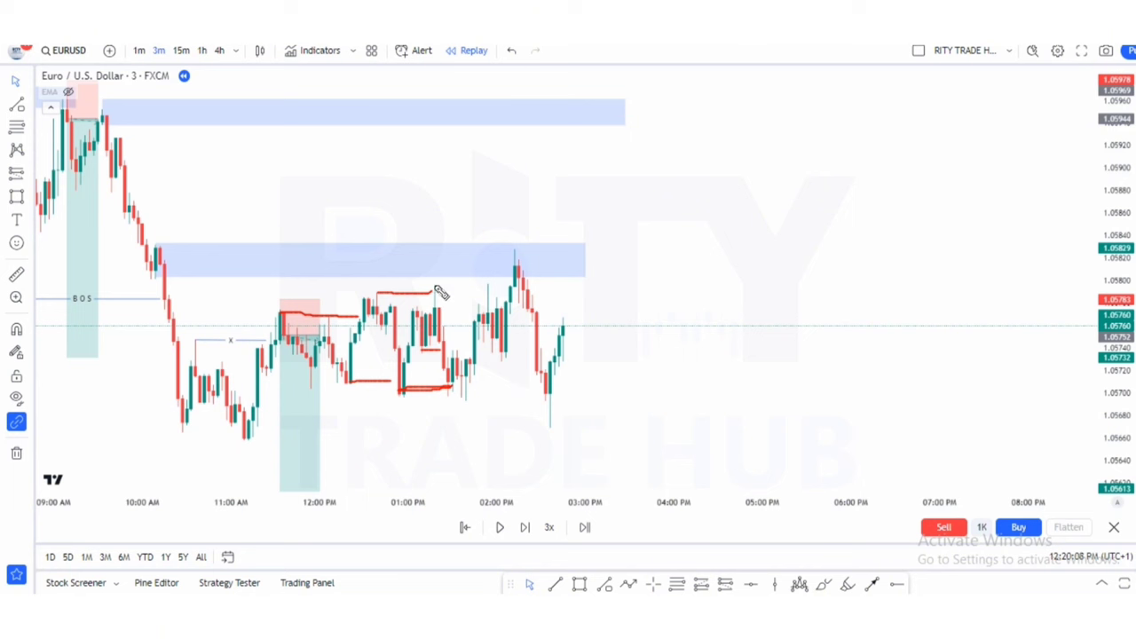
drag(437, 288, 508, 288)
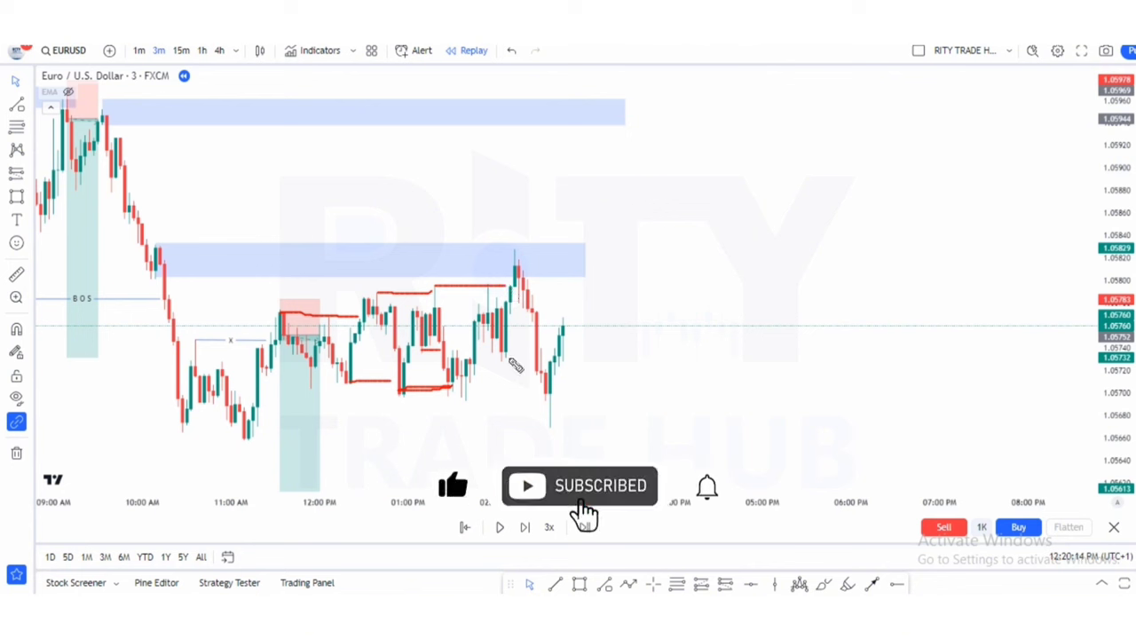
drag(503, 363, 532, 371)
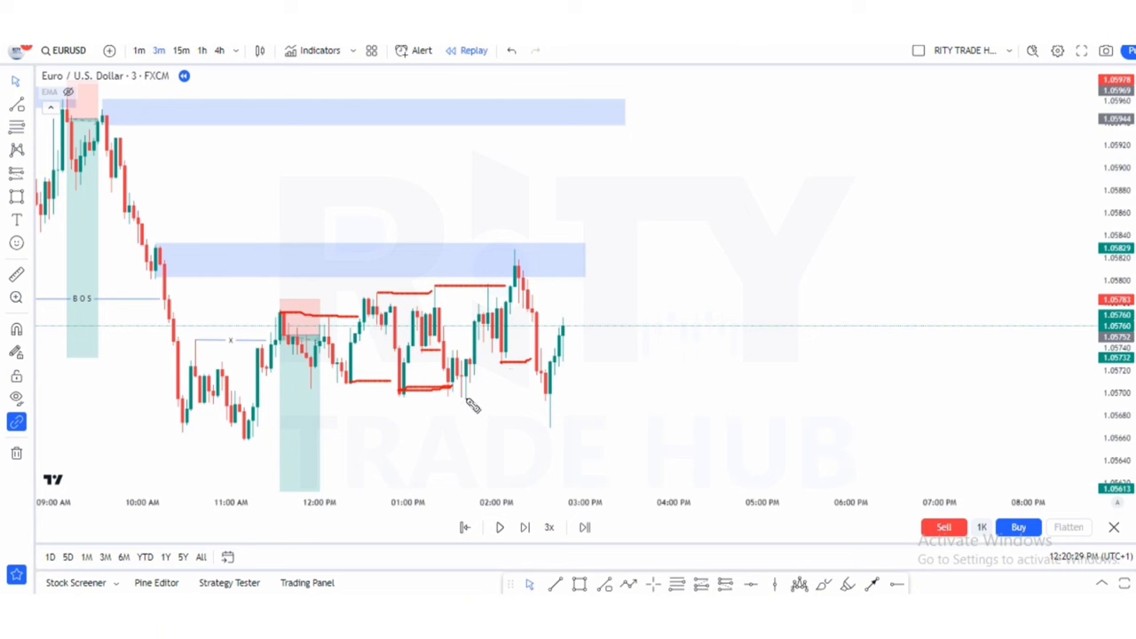
mouse_move(457, 393)
mouse_down()
mouse_move(532, 391)
mouse_move(545, 402)
mouse_move(451, 406)
mouse_move(459, 391)
mouse_up()
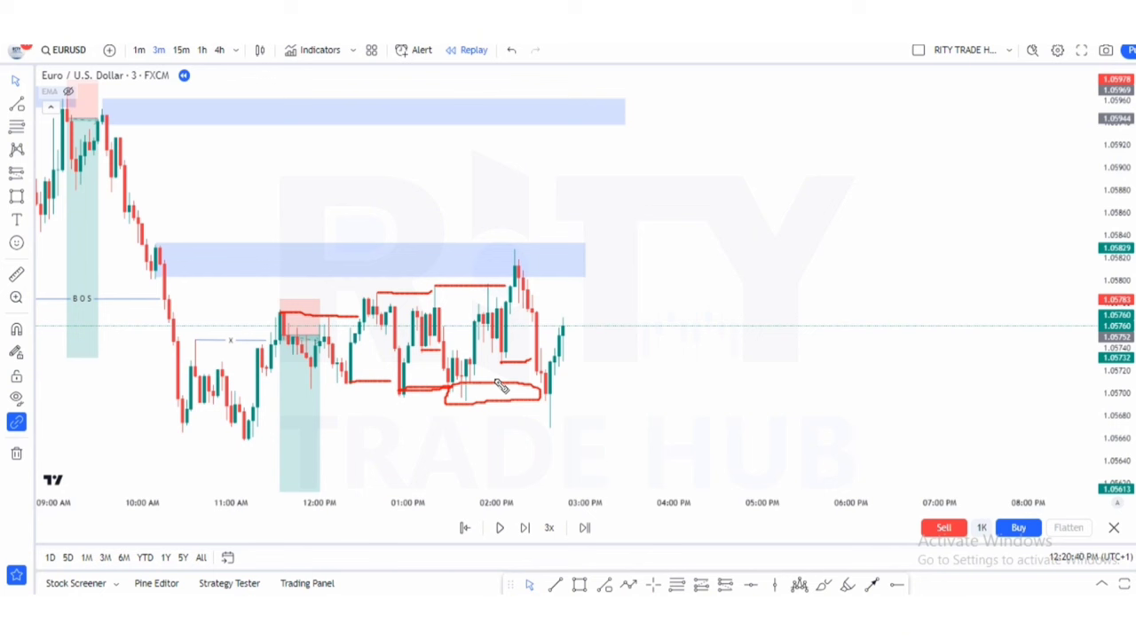
key(Escape)
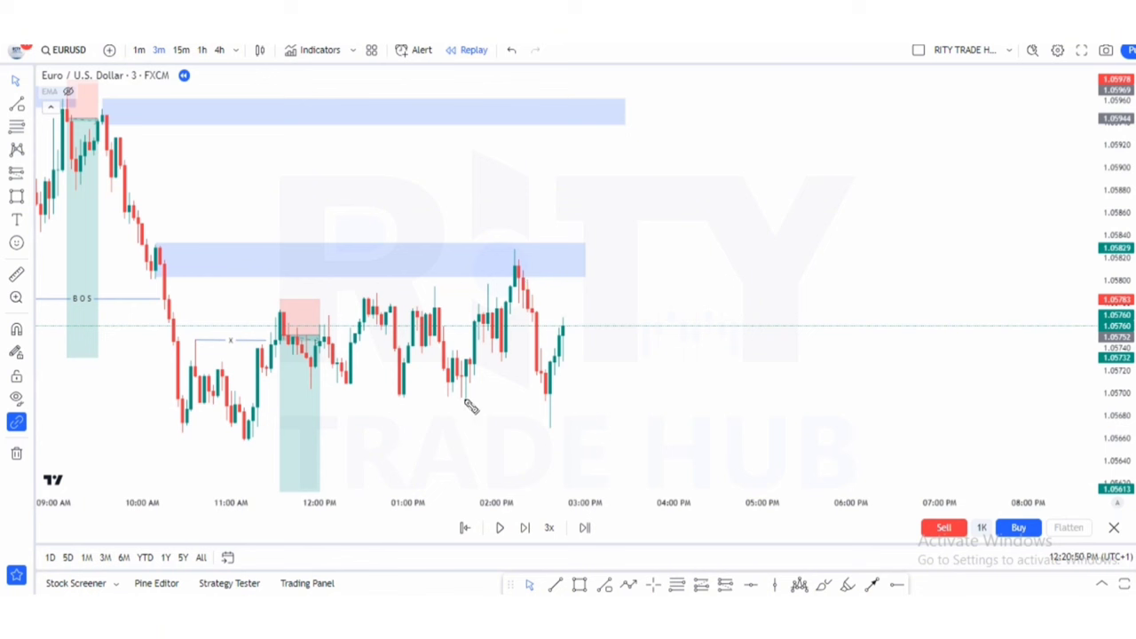
Underline the 01:40 PM low across to the 02:36 PM candle, circle the wick below it, and undo the circle
drag(467, 399, 539, 395)
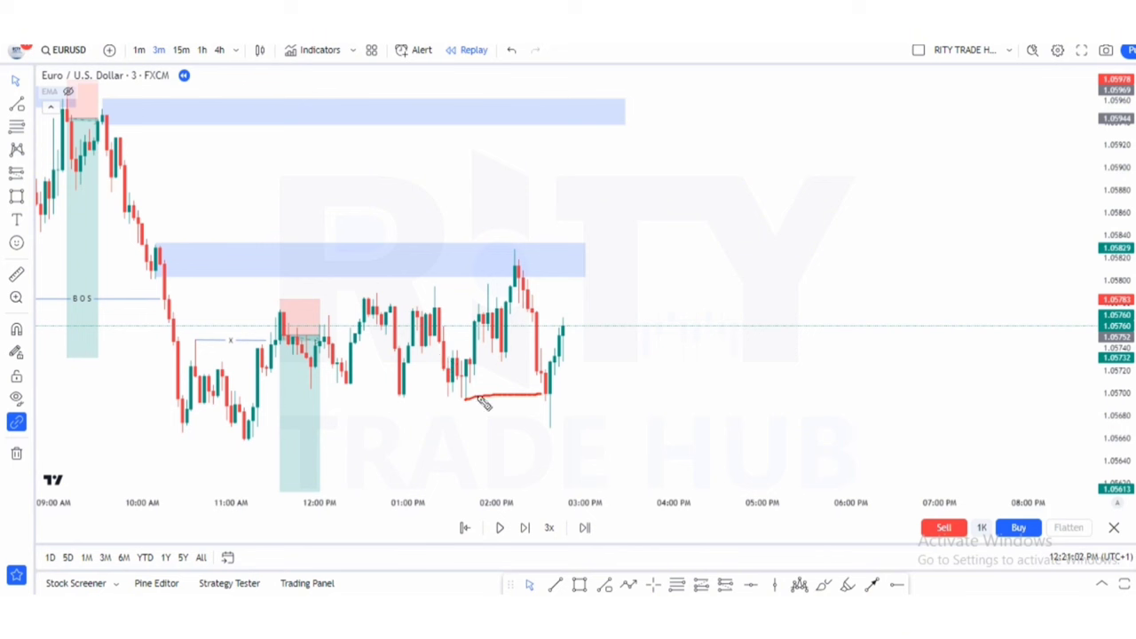
drag(471, 404, 546, 403)
mouse_move(557, 407)
mouse_down()
mouse_move(568, 434)
mouse_move(561, 419)
mouse_up()
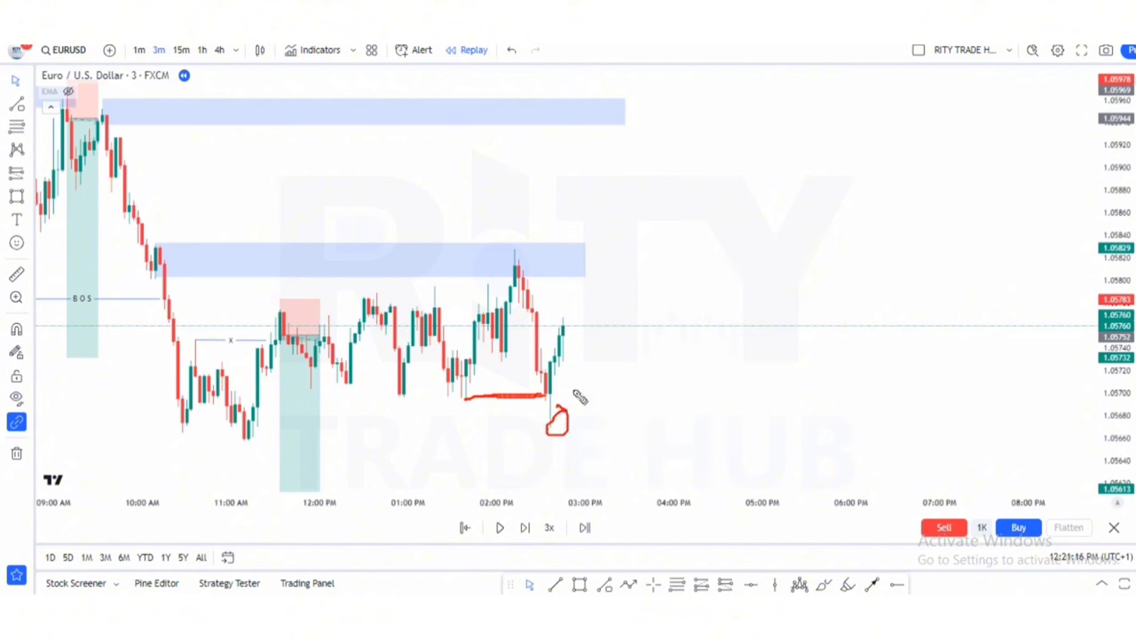
key(ctrl+z)
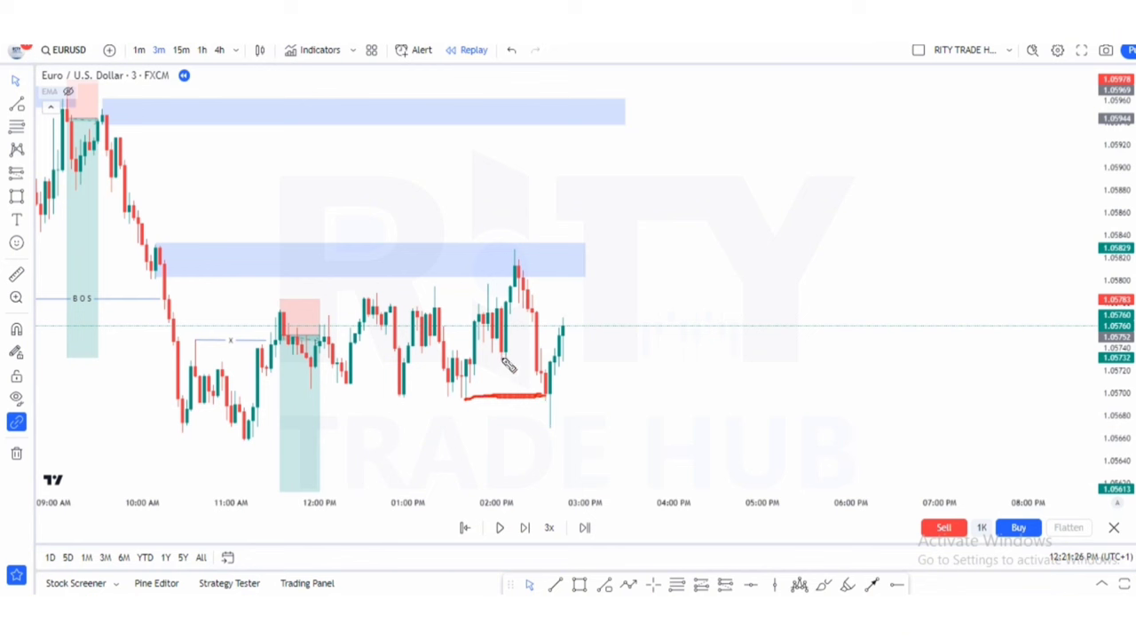
Mark the 02:05 PM and 01:40 PM lows, cross out the lower supply zone with red strokes, and clear the drawings
drag(502, 359, 532, 355)
drag(456, 400, 547, 400)
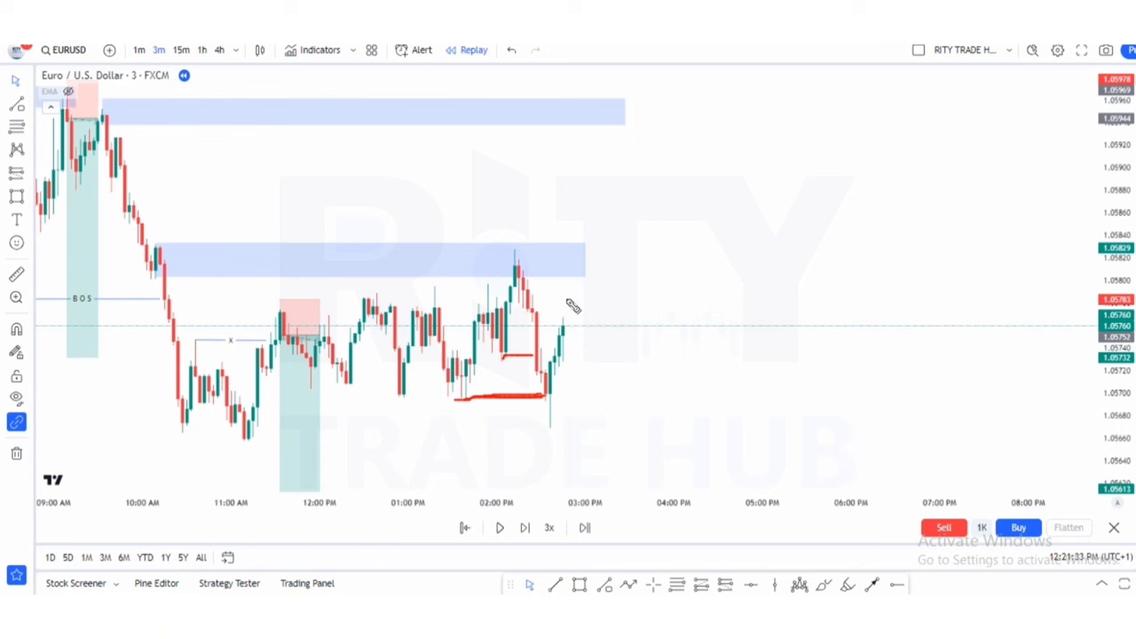
click(550, 252)
drag(602, 264, 609, 260)
drag(588, 220, 566, 281)
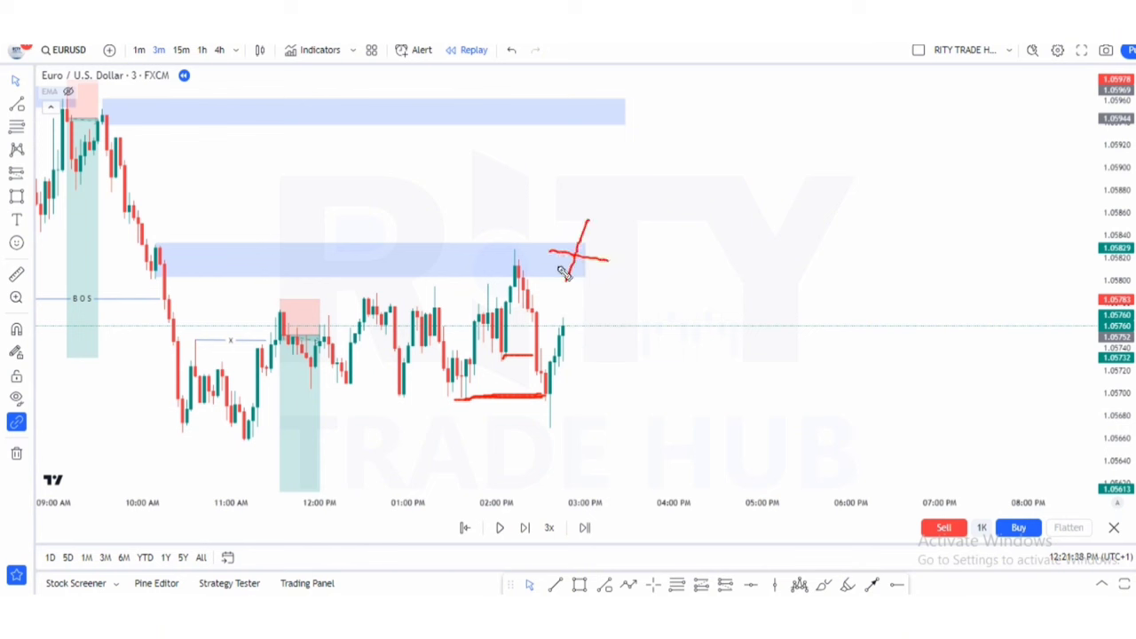
key(e)
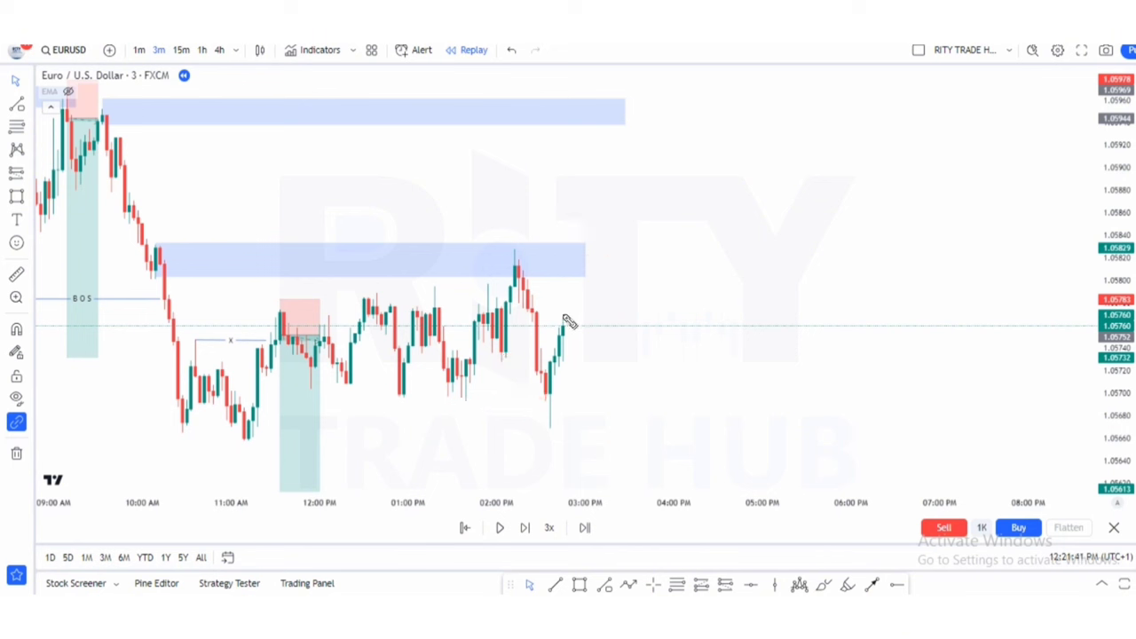
Cross out the lower supply zone, tick the upper one and sketch a projected decline from it with temporary red strokes
mouse_move(524, 305)
mouse_down()
mouse_move(540, 261)
mouse_move(550, 315)
mouse_up()
drag(533, 347, 625, 349)
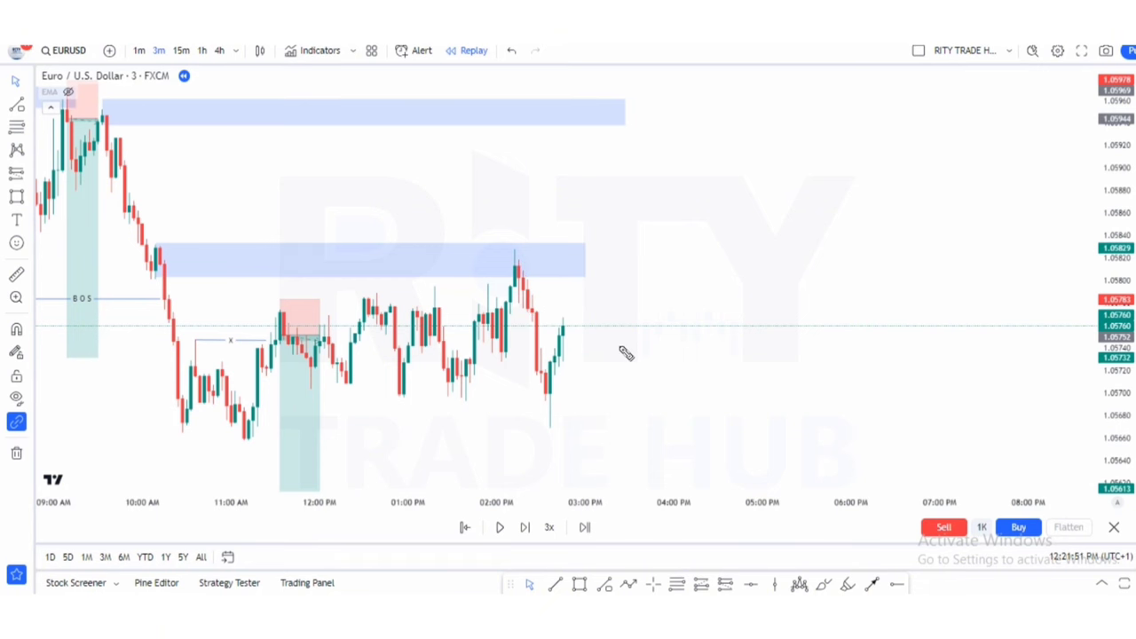
mouse_move(548, 264)
mouse_down()
mouse_move(579, 281)
mouse_move(547, 266)
mouse_up()
drag(569, 146, 604, 107)
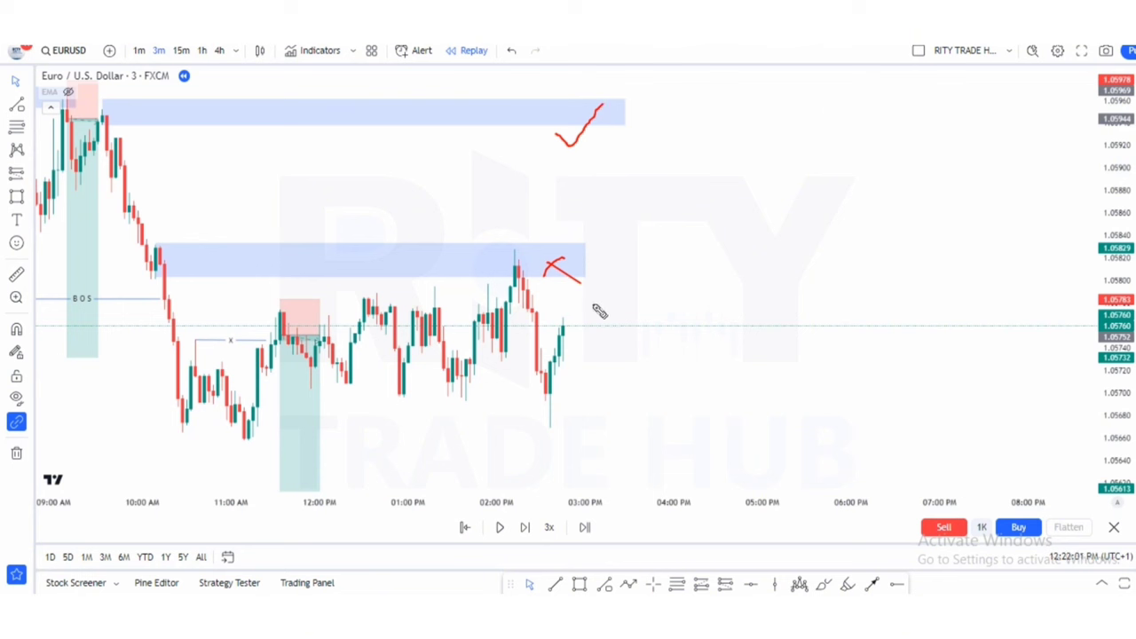
key(e)
mouse_move(589, 134)
mouse_down()
mouse_move(600, 125)
mouse_move(639, 135)
mouse_move(643, 176)
mouse_move(664, 153)
mouse_move(669, 207)
mouse_move(681, 136)
mouse_move(717, 284)
mouse_up()
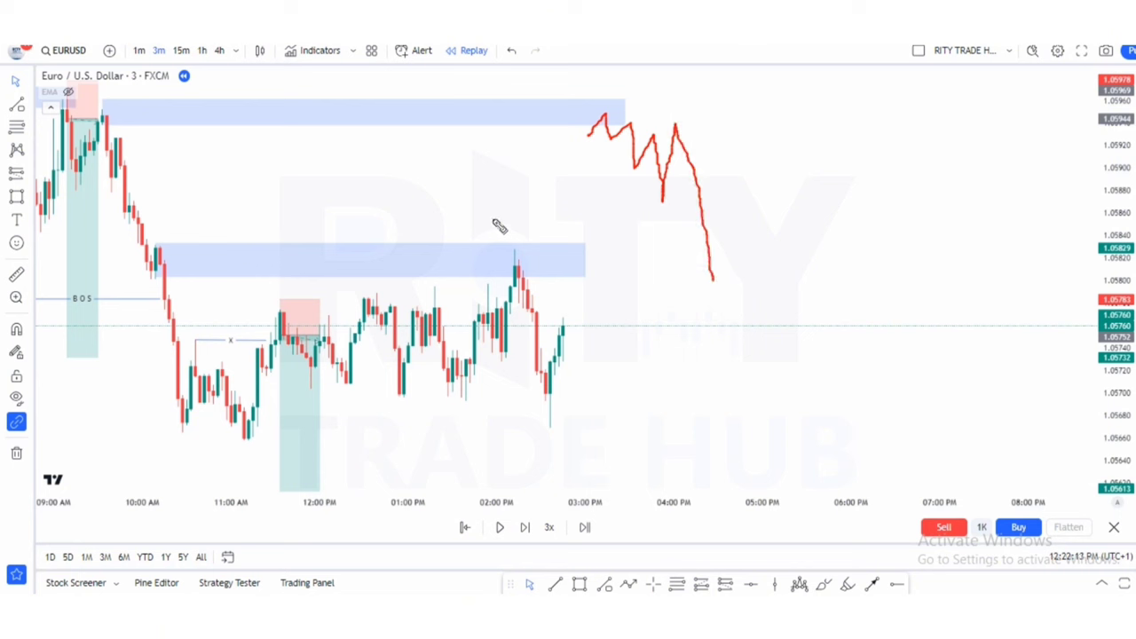
key(e)
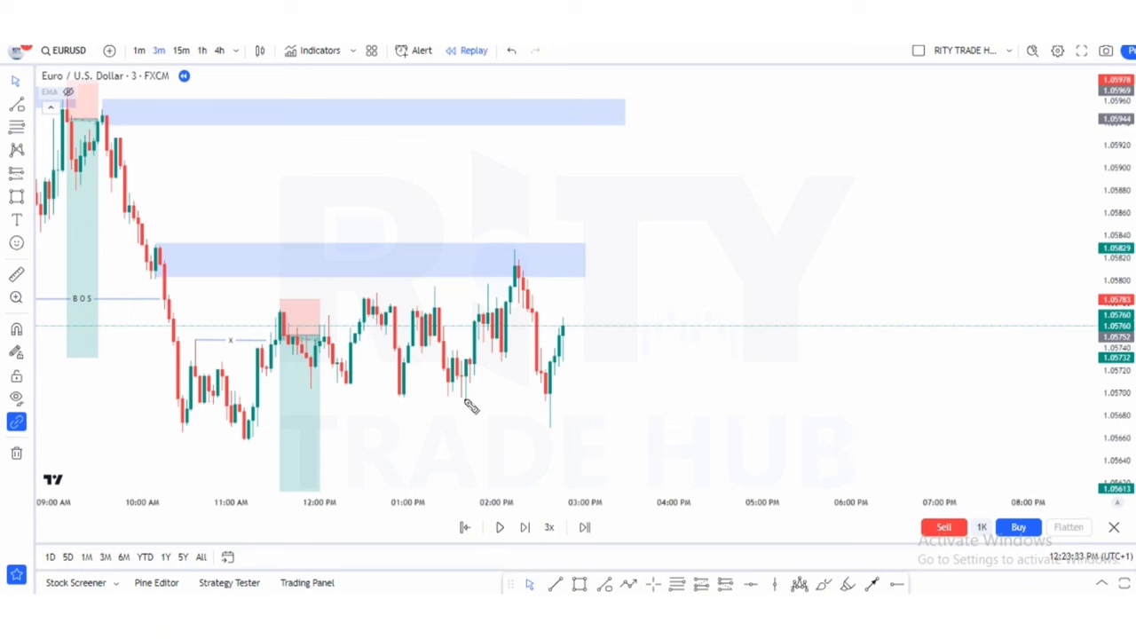
Sketch a temporary projected price path from the break of the 01:40 PM low up to the lower supply zone and down again
drag(465, 399, 536, 401)
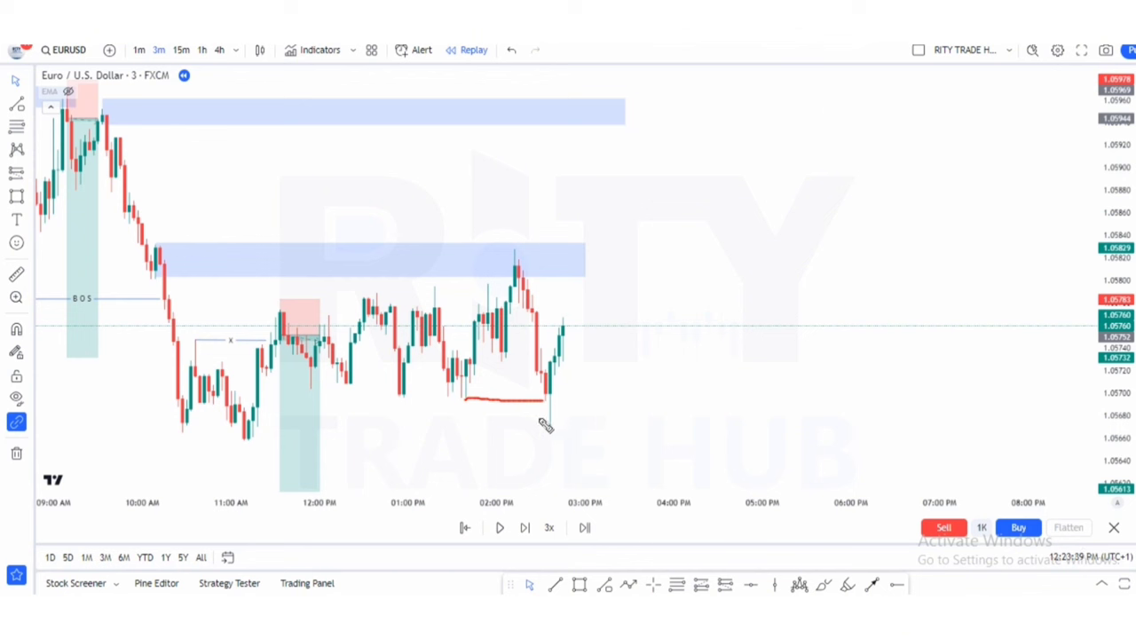
mouse_move(551, 414)
mouse_down()
mouse_move(579, 324)
mouse_move(601, 462)
mouse_up()
drag(543, 414, 588, 413)
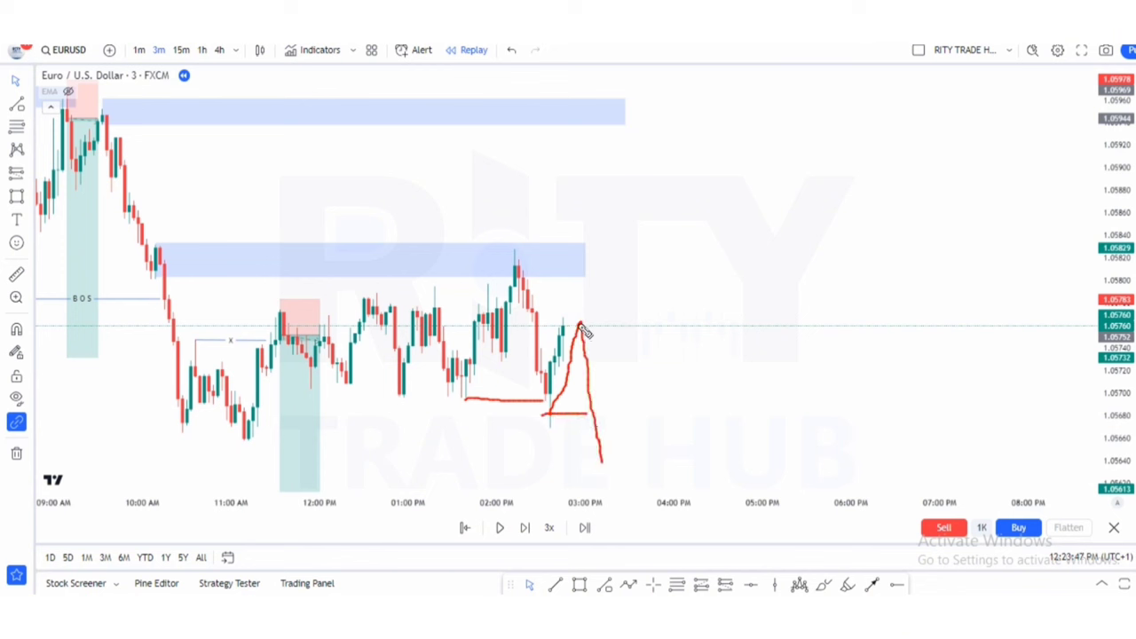
drag(581, 325, 641, 324)
drag(609, 462, 645, 305)
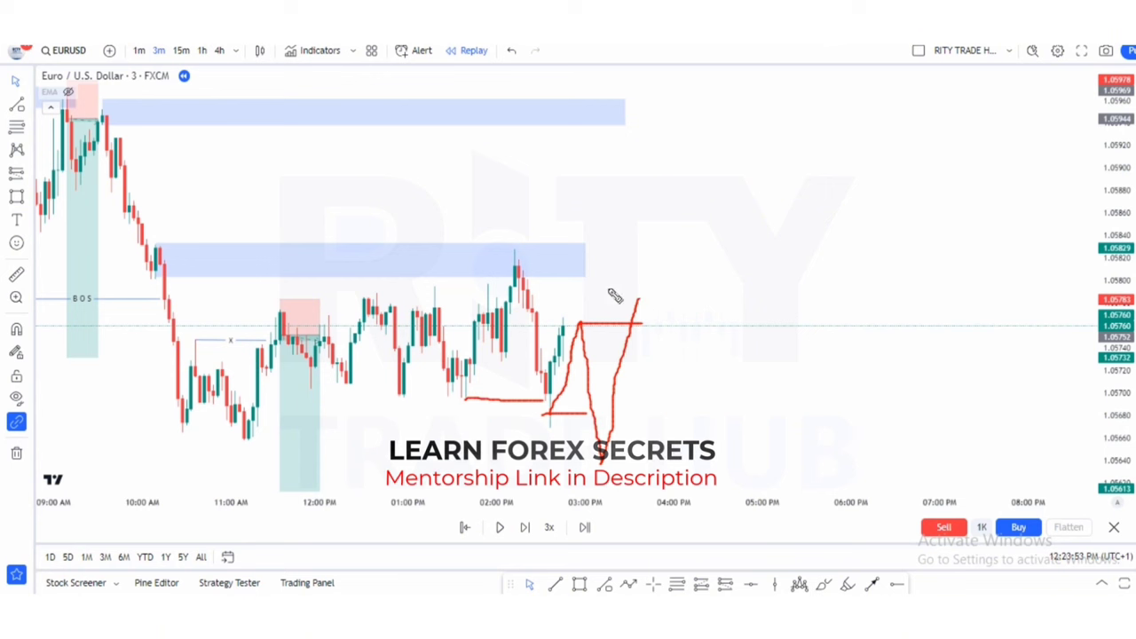
mouse_move(575, 275)
mouse_down()
mouse_move(655, 277)
mouse_move(723, 497)
mouse_up()
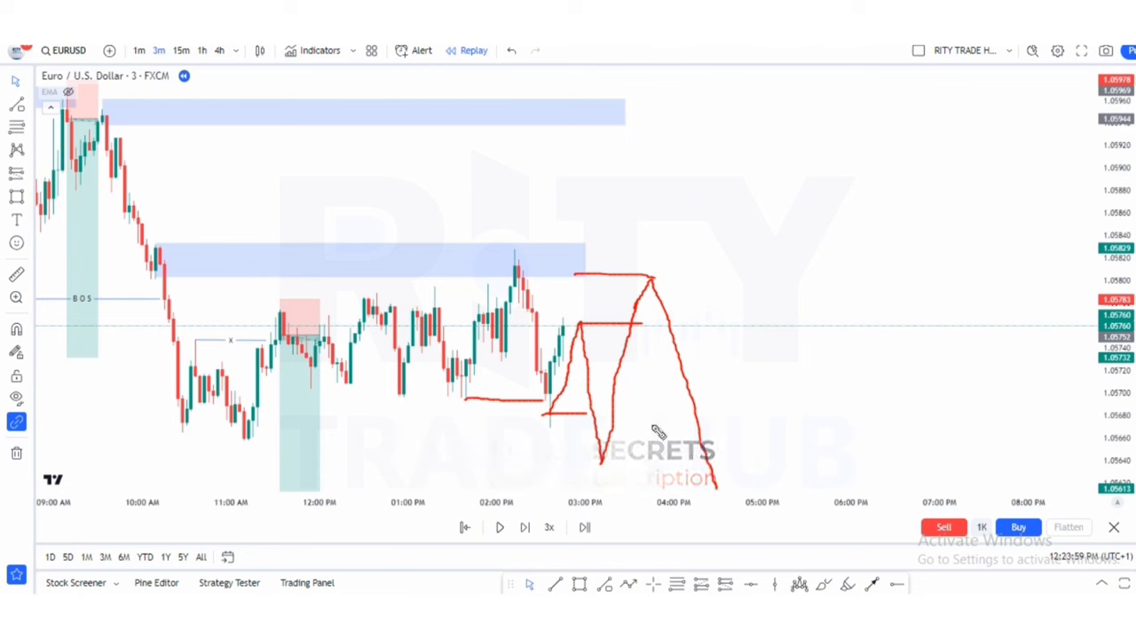
key(e)
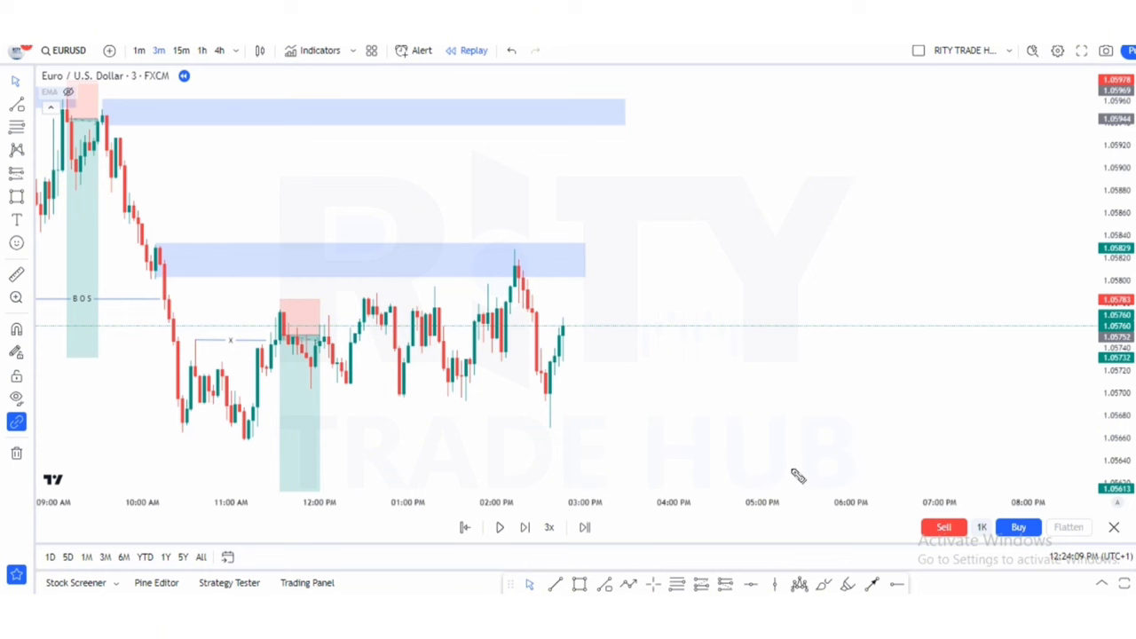
Resume the replay and pause it at about 04:50 PM
click(500, 528)
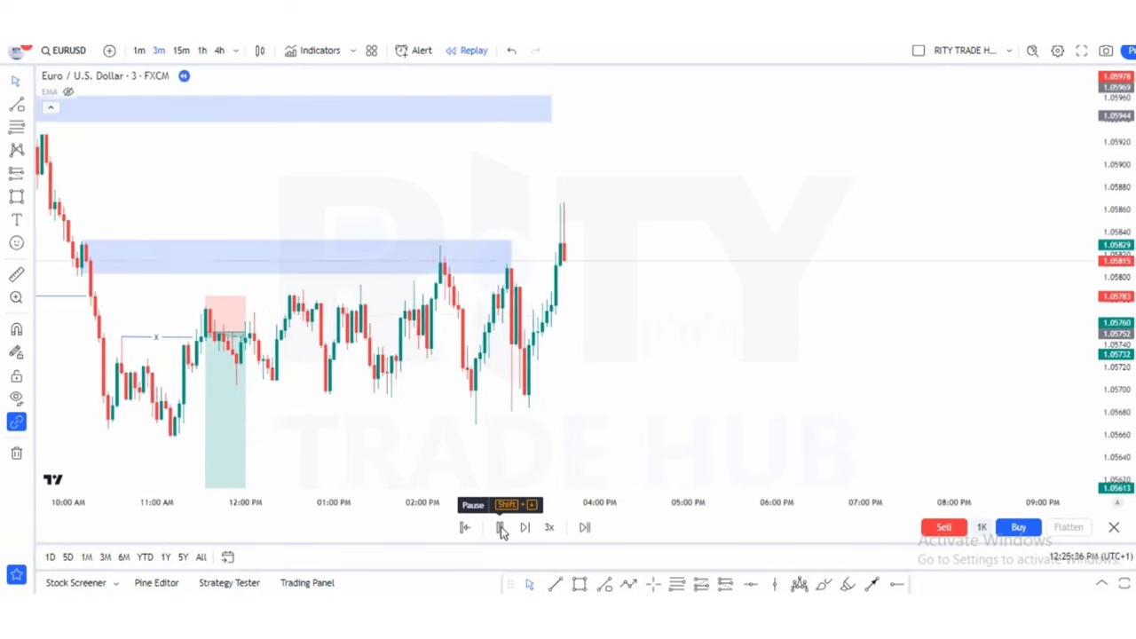
click(501, 529)
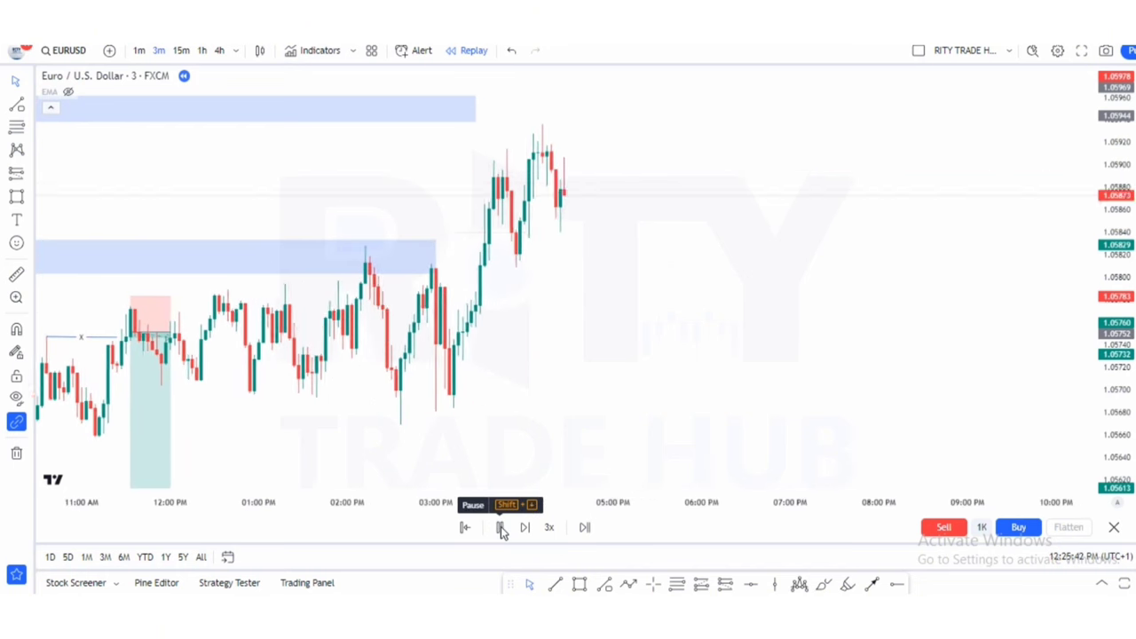
click(501, 529)
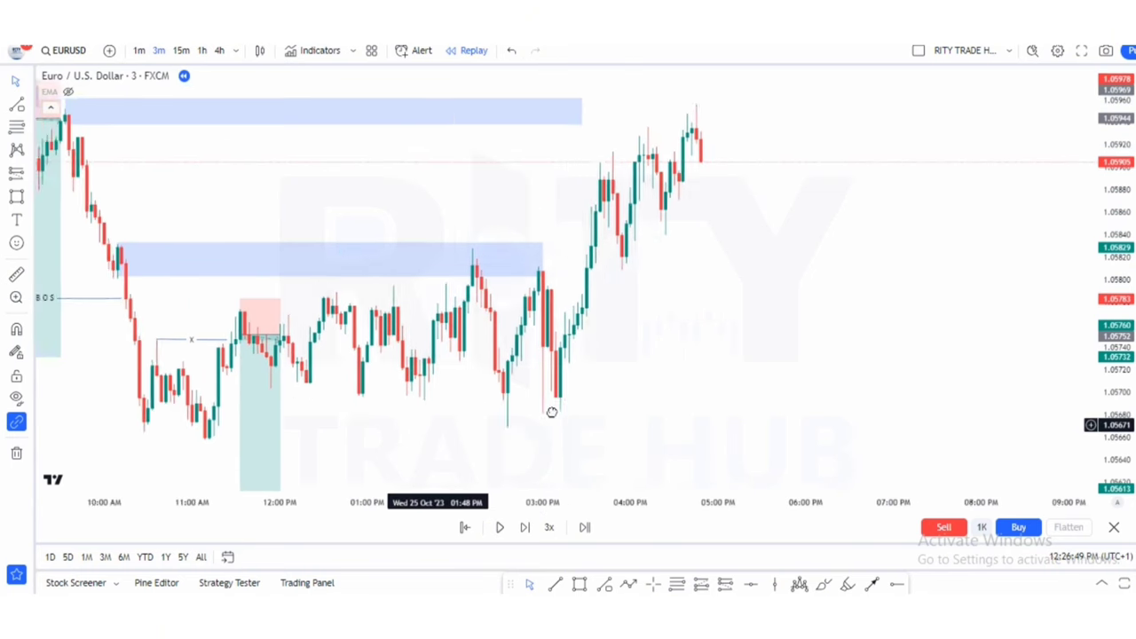
Extend the lower supply zone's end to 03:42 PM
scroll(550, 411, left, 3)
scroll(555, 474, right, 1)
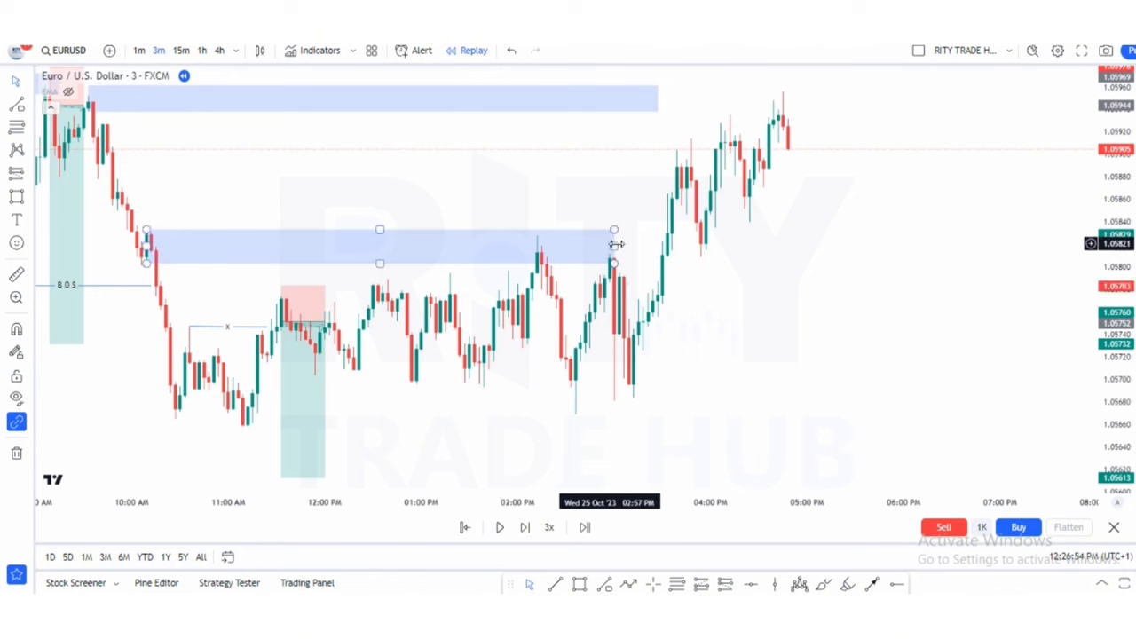
drag(614, 244, 681, 246)
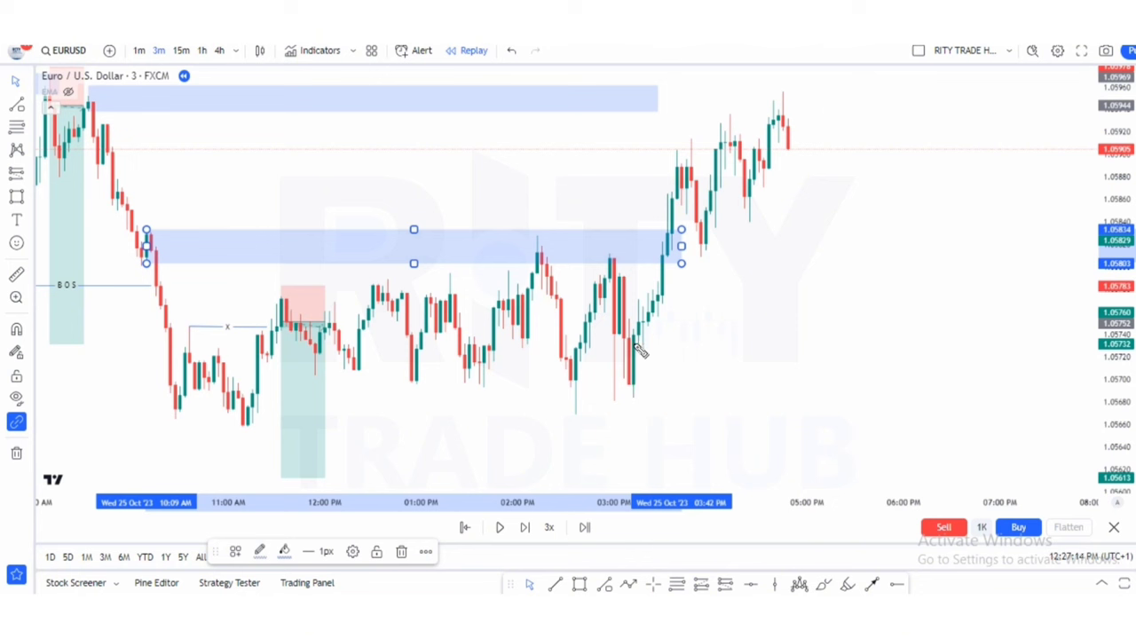
Mark the candles just after 03:10 PM and the 01:30 PM low with temporary red strokes, and deselect the lower supply zone
drag(632, 338, 659, 339)
drag(467, 387, 625, 388)
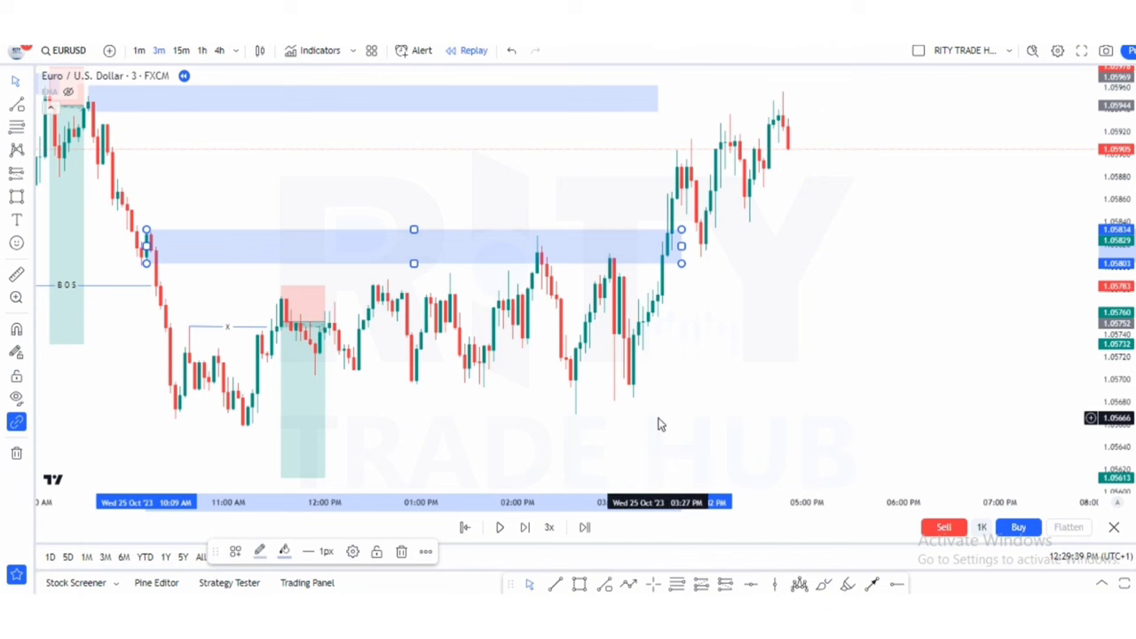
scroll(657, 424, up, 1)
scroll(658, 424, up, 1)
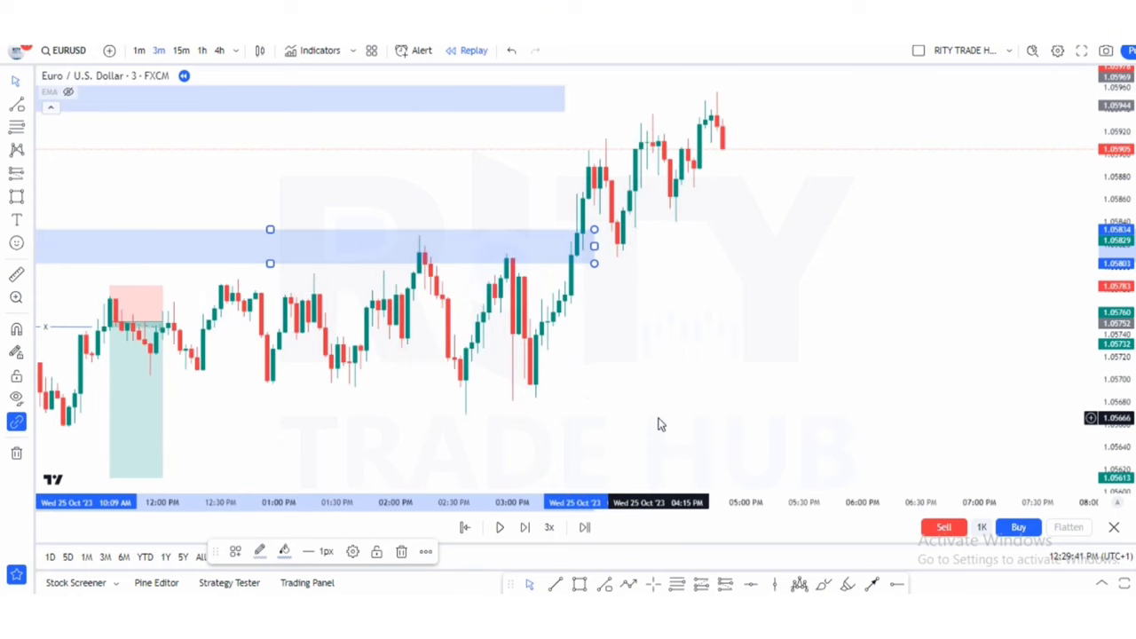
click(818, 405)
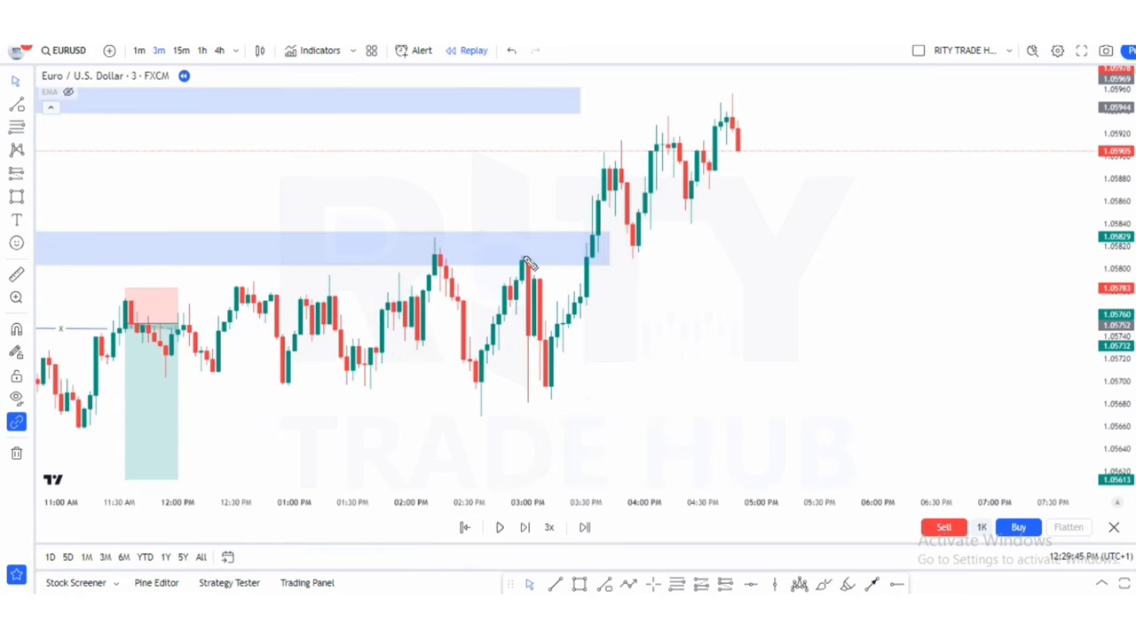
Mark the highs and lows of the 03:00 PM drop and the upper supply zone with temporary red strokes, and clear them
drag(527, 263, 553, 262)
drag(526, 401, 569, 402)
drag(540, 339, 566, 339)
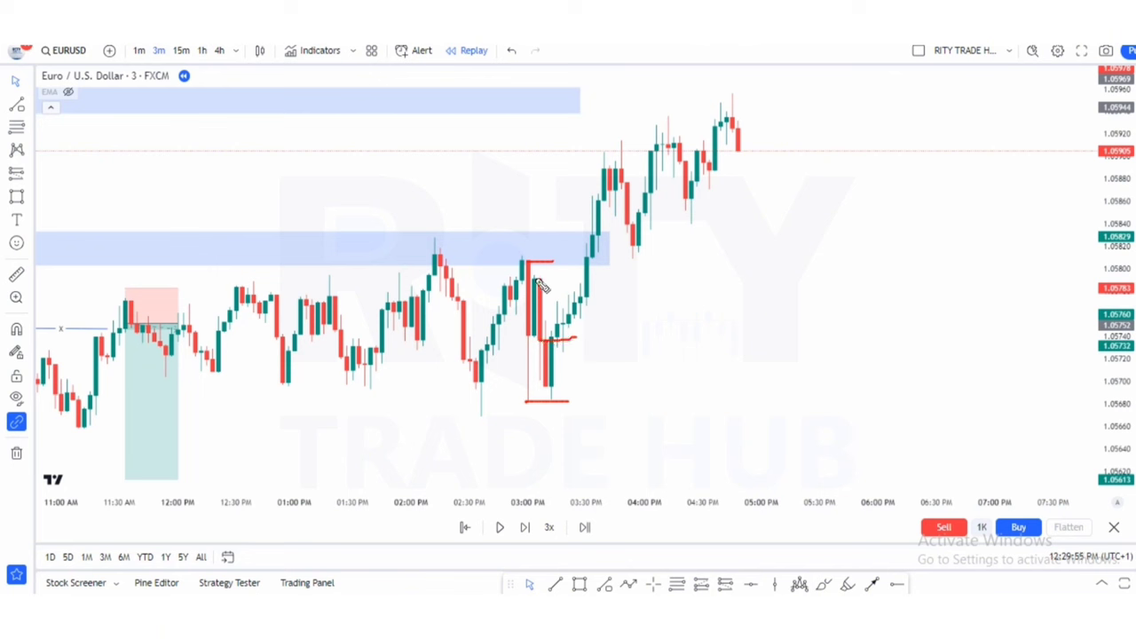
drag(536, 278, 578, 277)
click(562, 92)
click(618, 93)
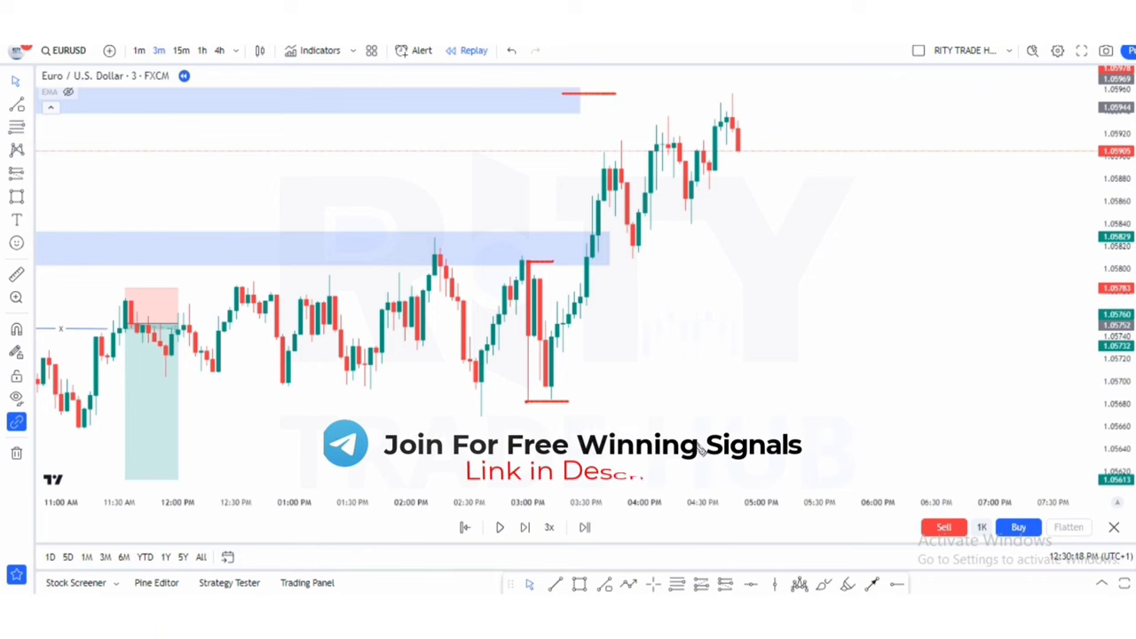
key(Delete)
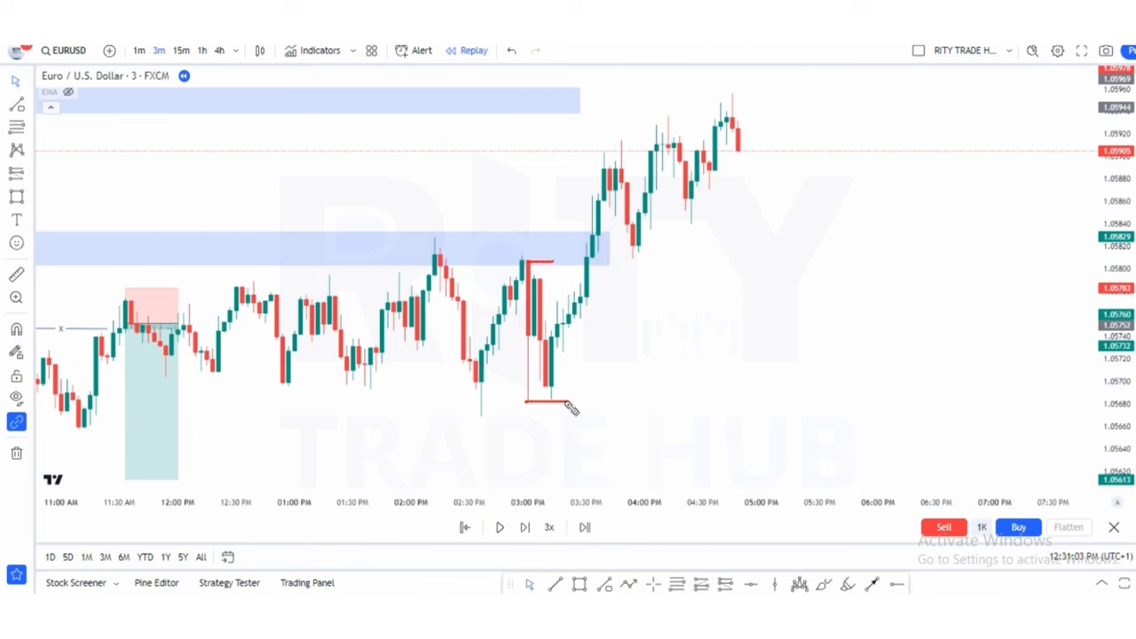
key(Escape)
Extend the upper supply zone's end to 05:36 PM
click(579, 100)
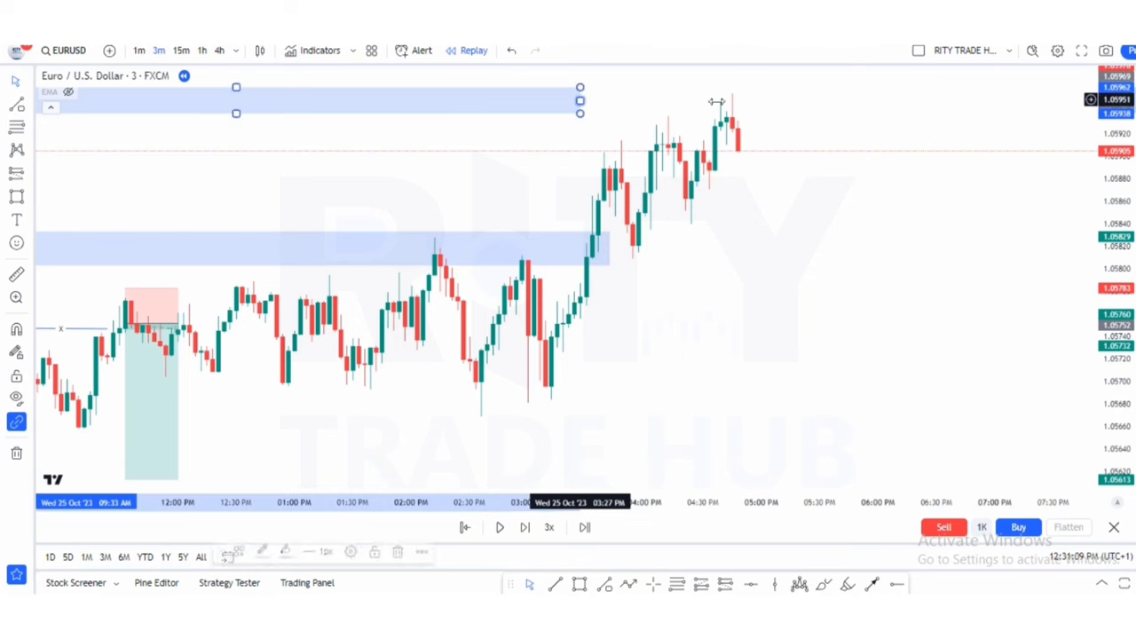
drag(716, 102, 830, 101)
scroll(812, 262, down, 2)
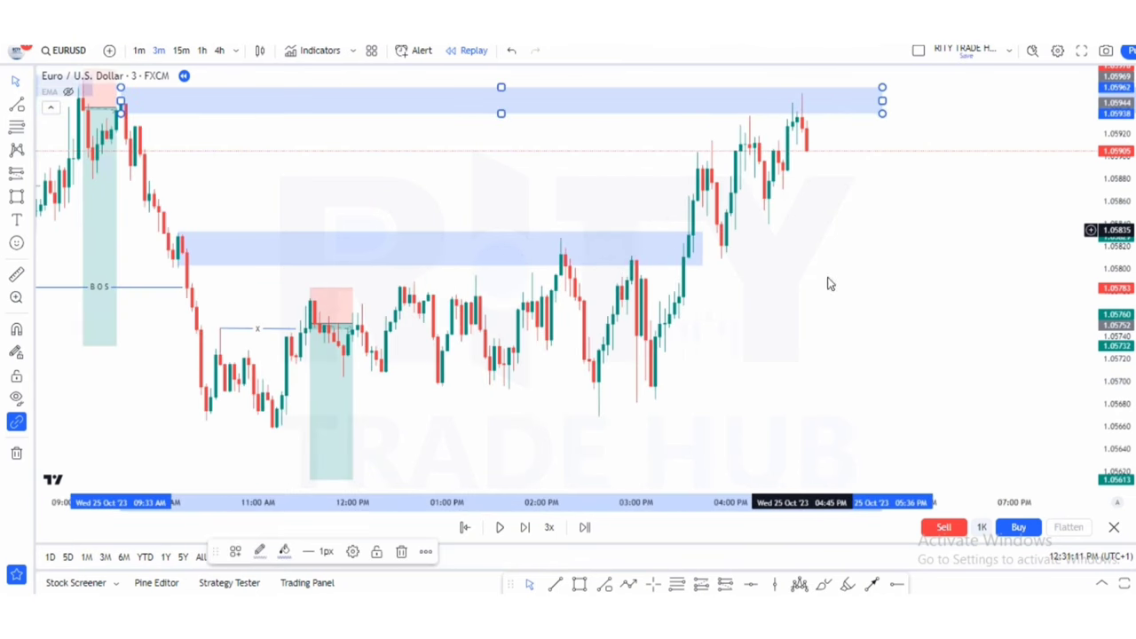
Deselect the upper supply zone, mark the rising lows from 03:54 PM to about 04:33 PM with temporary red strokes, and clear them
click(805, 349)
scroll(799, 355, up, 3)
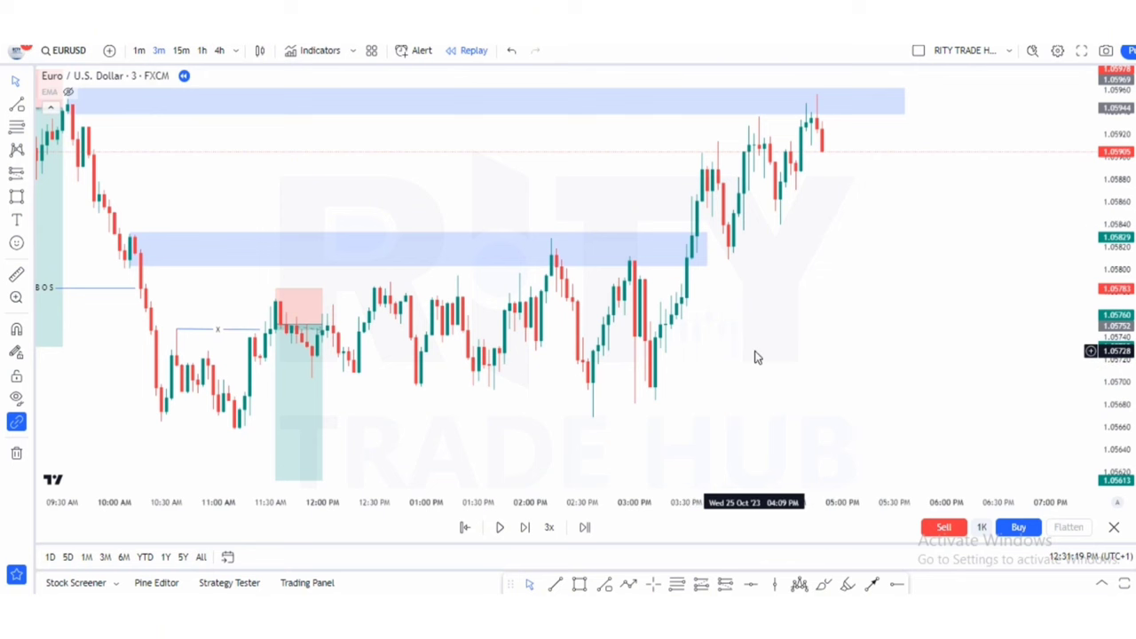
scroll(755, 356, up, 1)
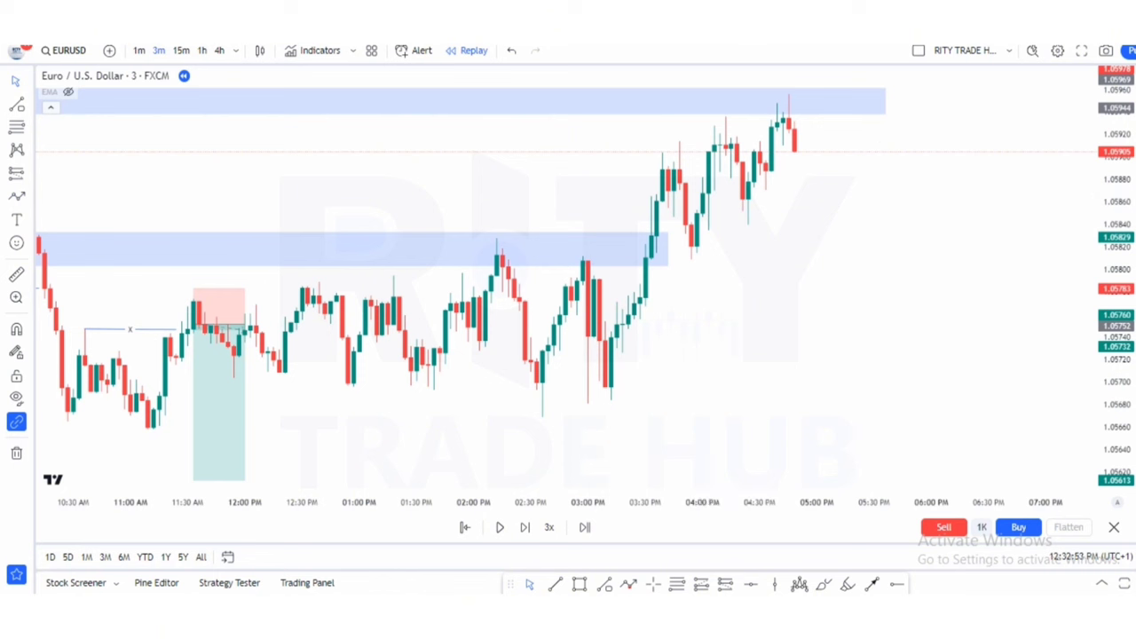
drag(765, 187, 809, 187)
drag(746, 224, 787, 224)
drag(689, 257, 807, 253)
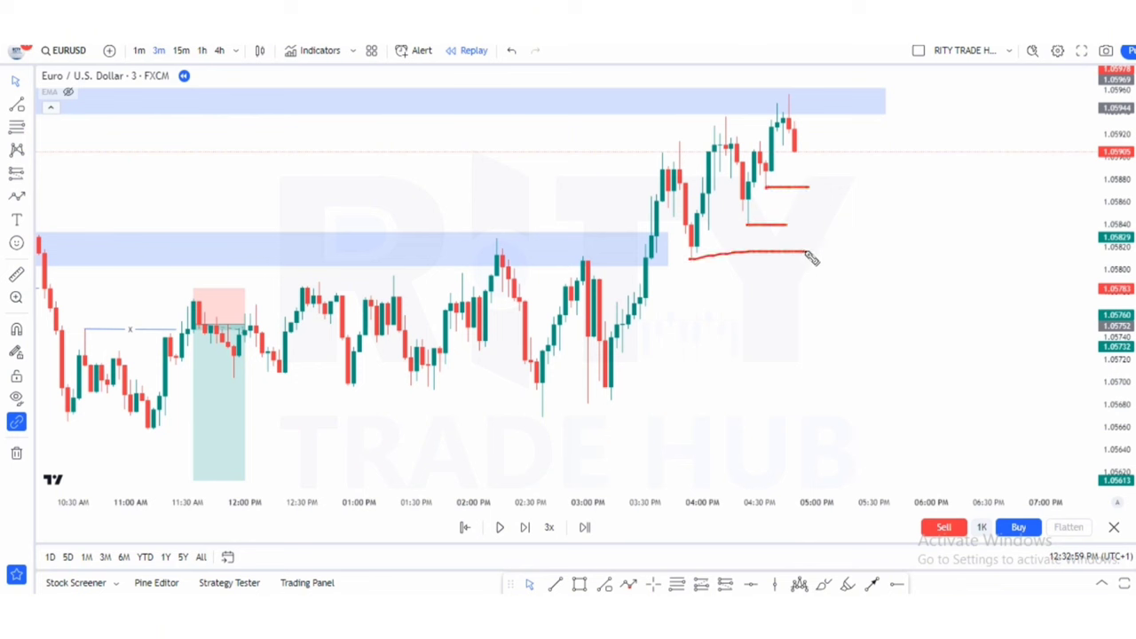
mouse_move(743, 235)
mouse_down()
mouse_move(754, 216)
mouse_move(786, 207)
mouse_move(750, 250)
mouse_up()
drag(801, 188, 788, 186)
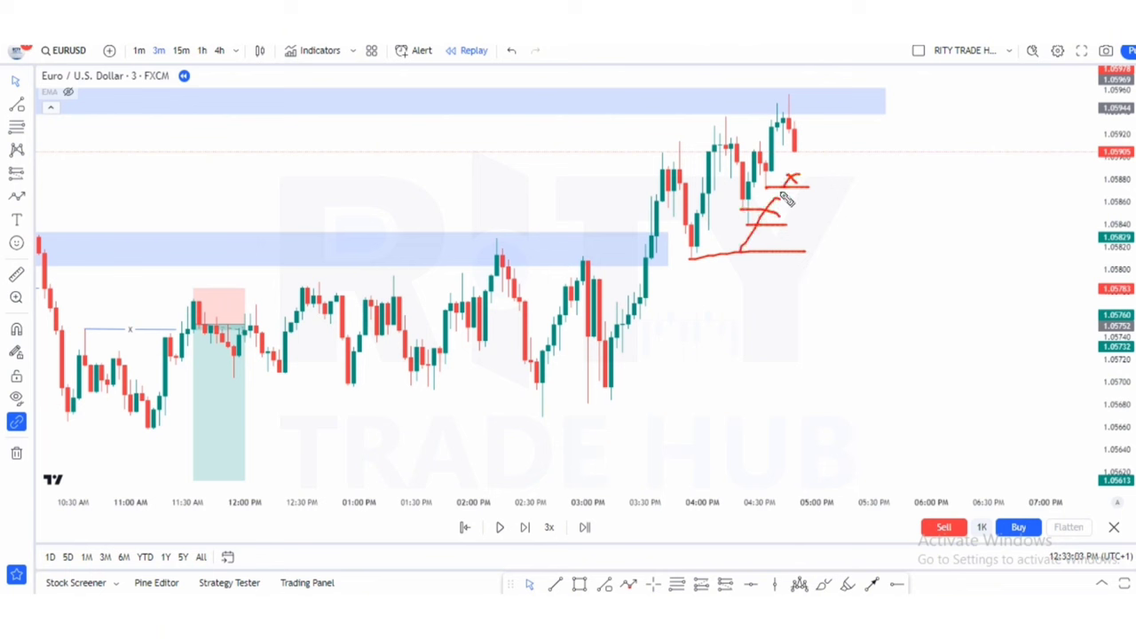
mouse_move(682, 262)
mouse_down()
mouse_move(713, 279)
mouse_move(734, 246)
mouse_up()
key(e)
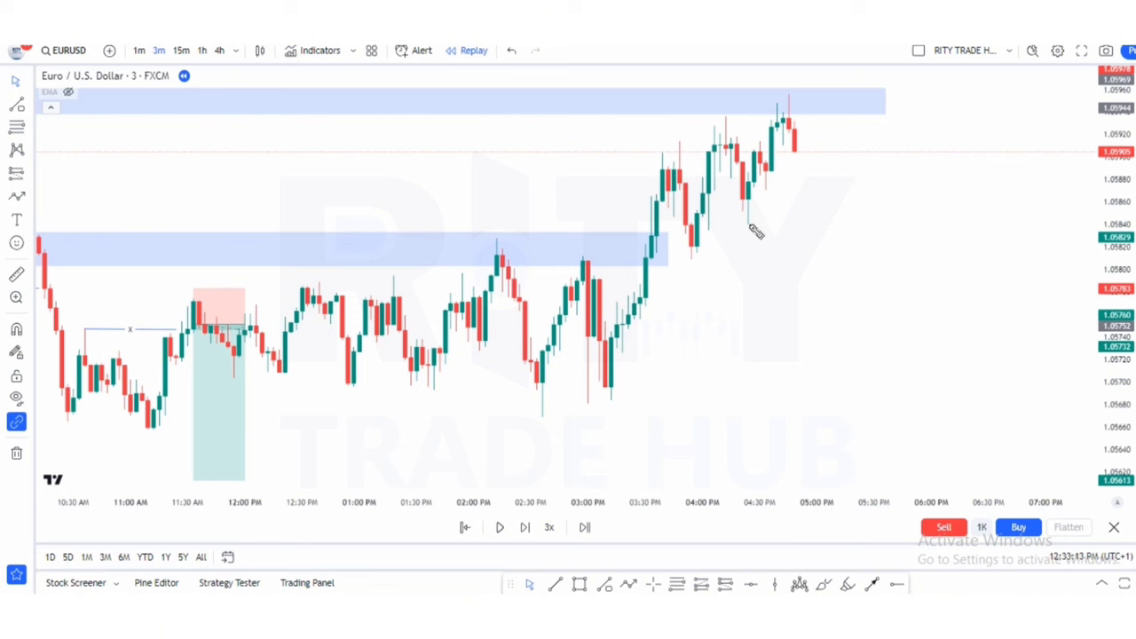
Underline the 04:24 PM and 03:54 PM lows with temporary red strokes and clear them
drag(747, 223, 847, 215)
mouse_move(707, 250)
mouse_down()
mouse_move(693, 254)
mouse_move(857, 261)
mouse_move(815, 240)
mouse_move(701, 235)
mouse_move(692, 249)
mouse_up()
drag(692, 257, 886, 253)
key(ctrl+z)
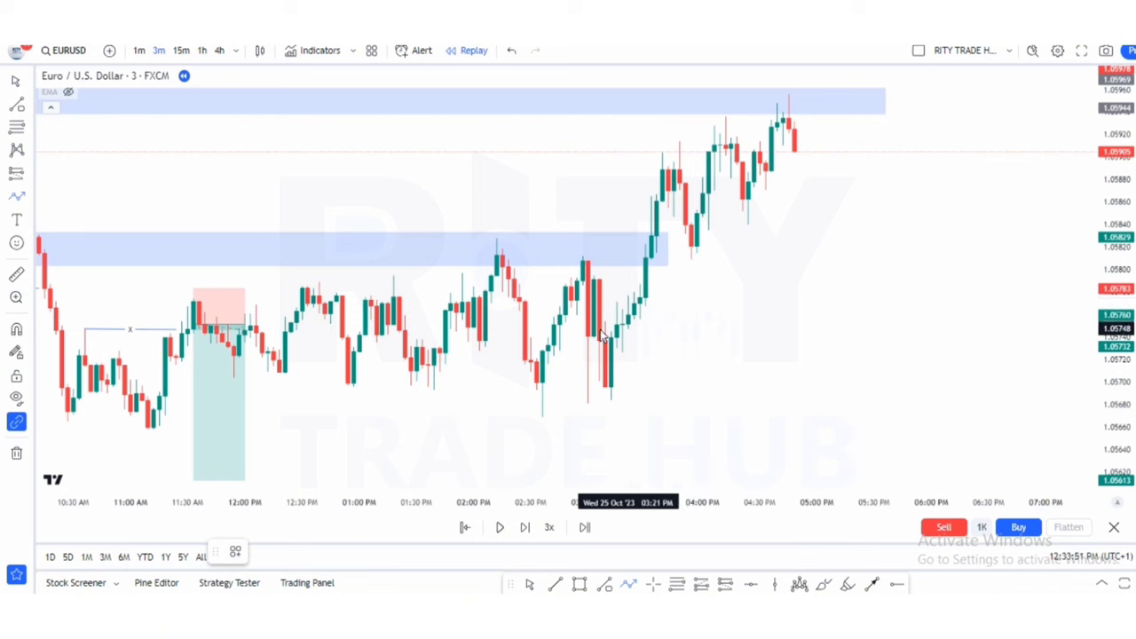
Draw a zigzag path through the swing highs and lows from 03:30 PM, projecting its last legs to 04:48 PM and 05:00 PM
click(646, 274)
click(531, 255)
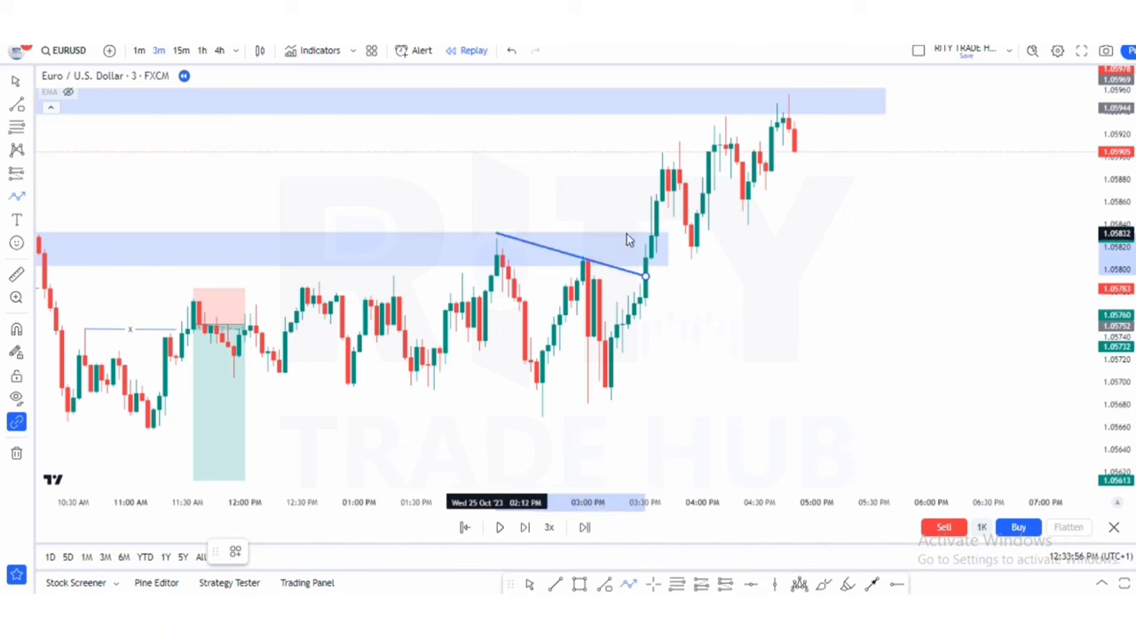
click(661, 156)
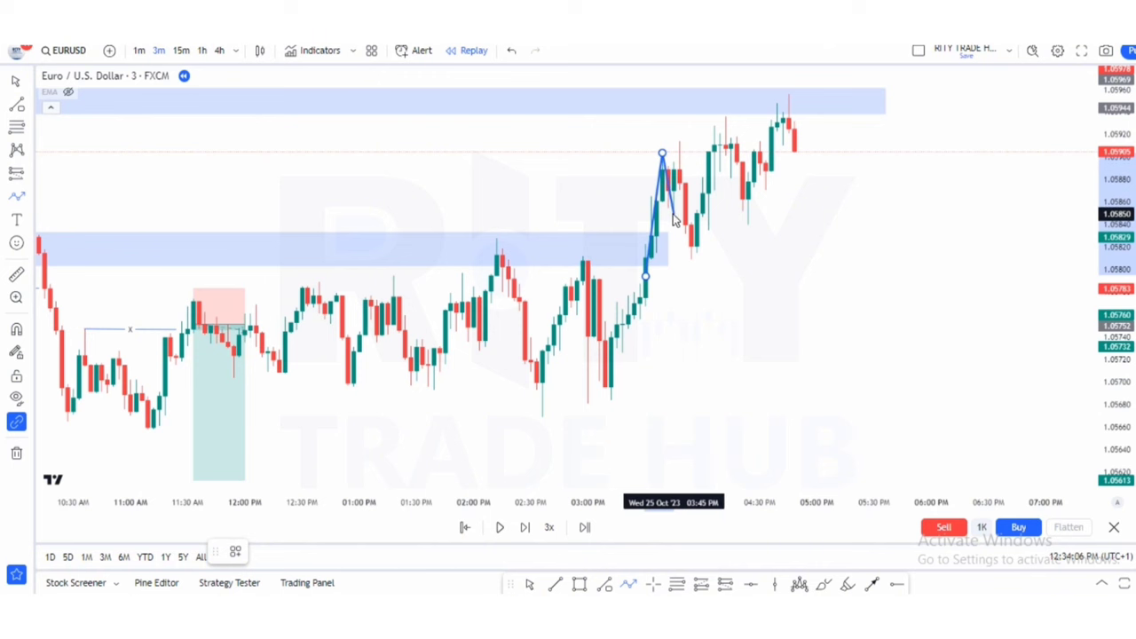
scroll(673, 214, up, 2)
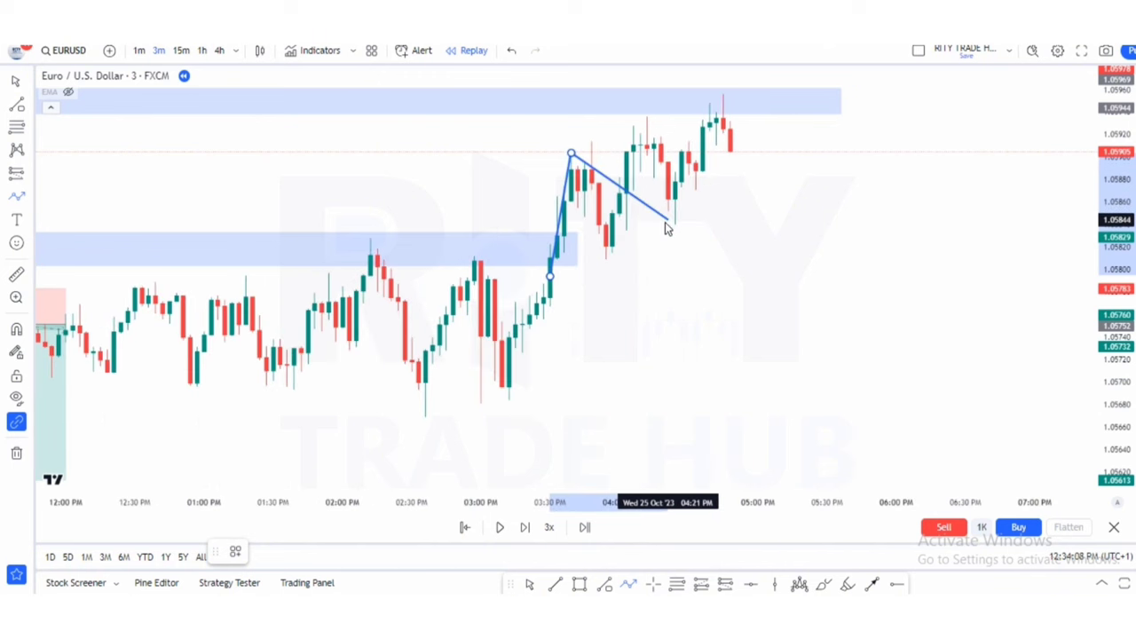
scroll(668, 229, up, 1)
scroll(444, 249, up, 2)
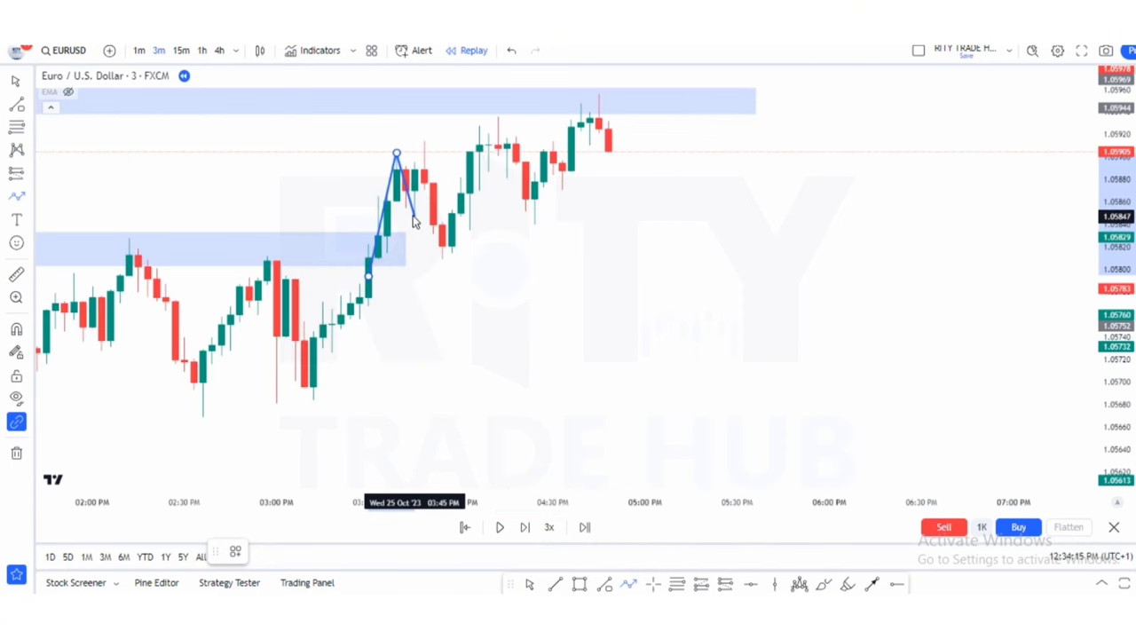
click(412, 220)
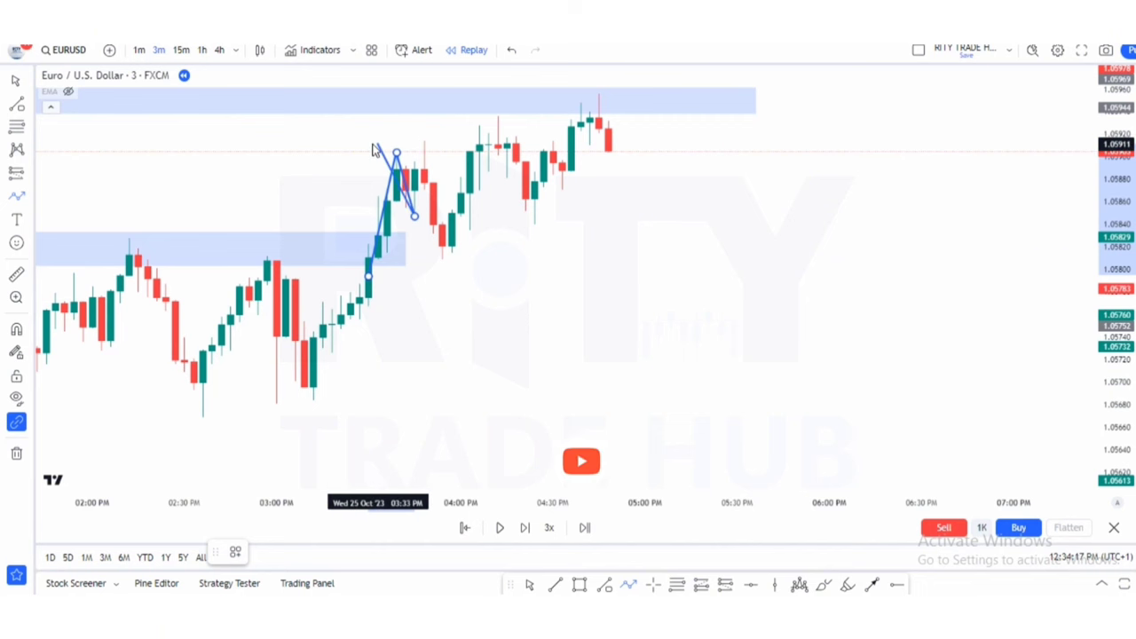
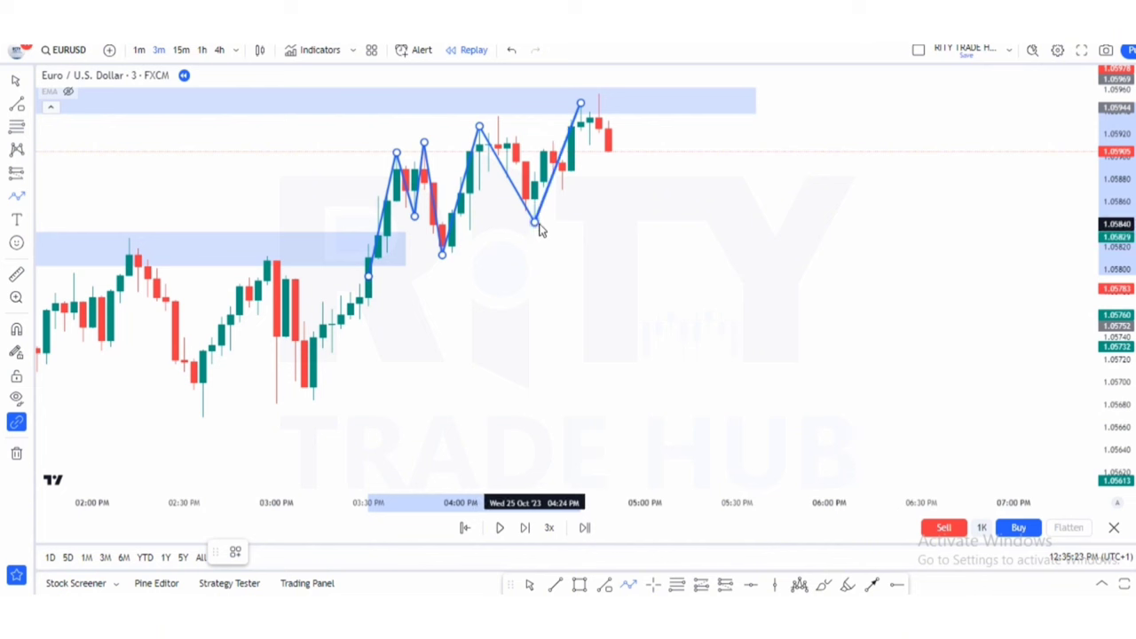
click(609, 248)
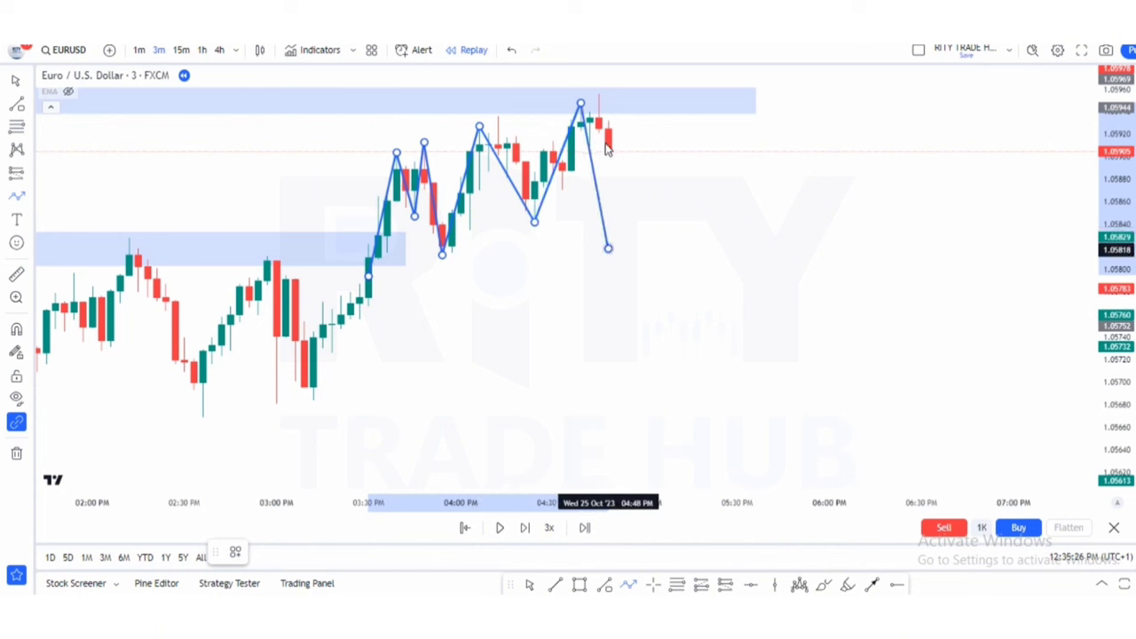
click(645, 83)
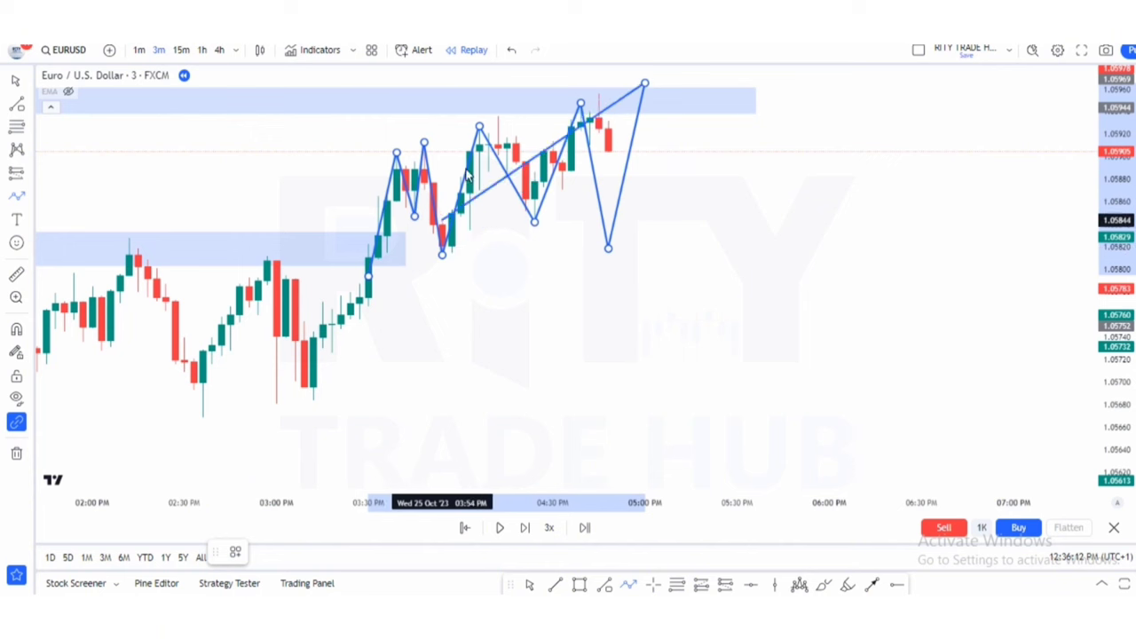
double_click(645, 82)
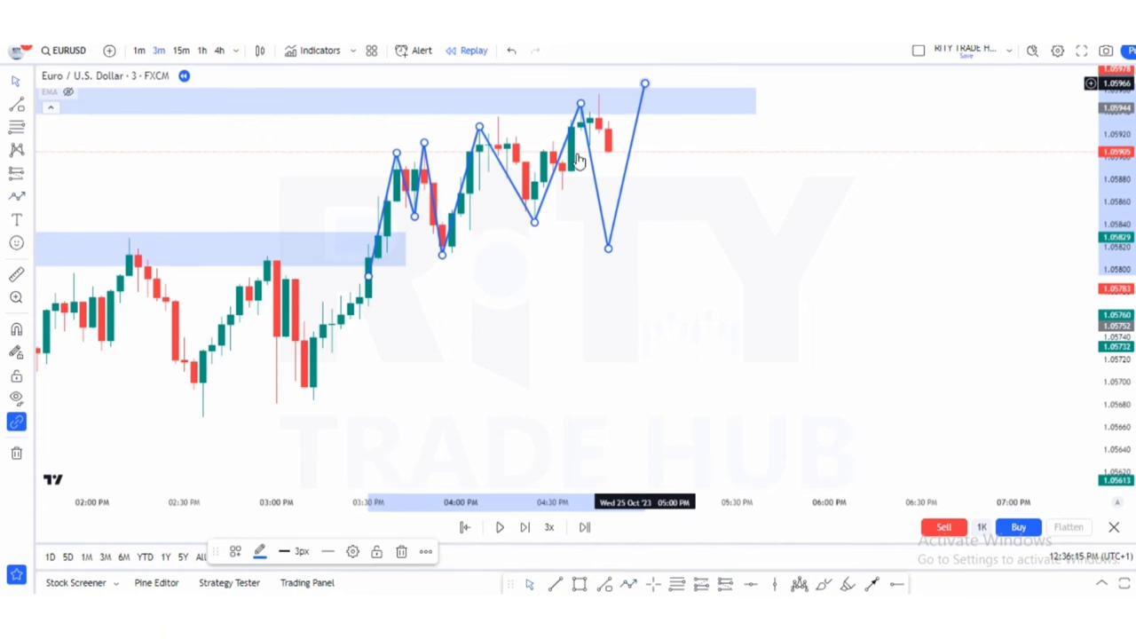
key(Escape)
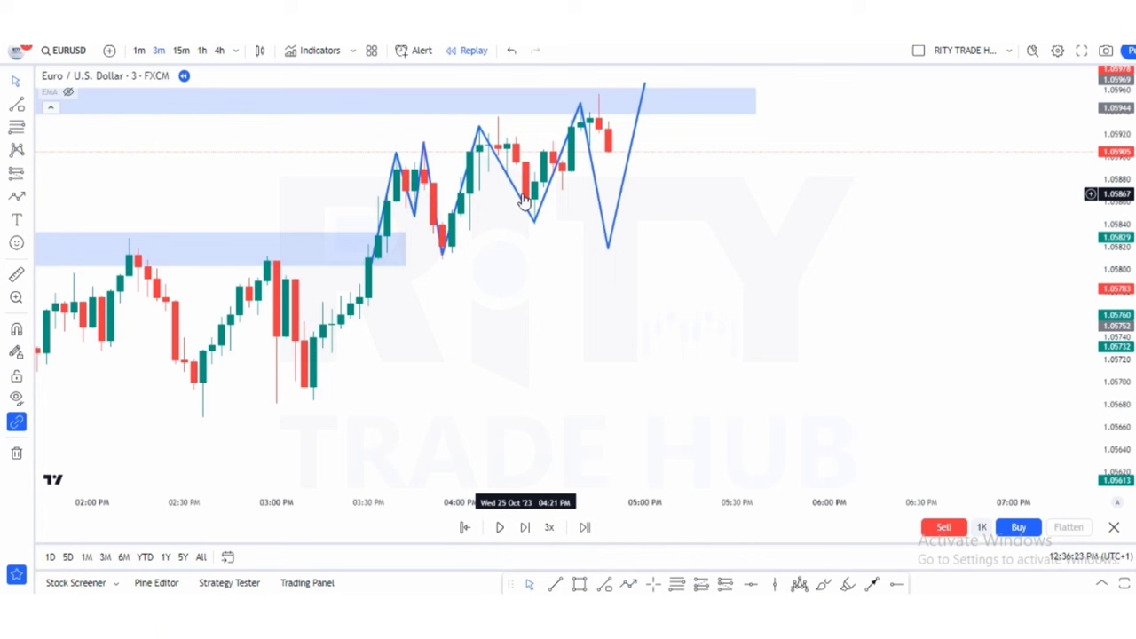
Move the zigzag path into the empty area starting at 05:00 PM and mark its early swing levels with temporary red strokes
click(524, 202)
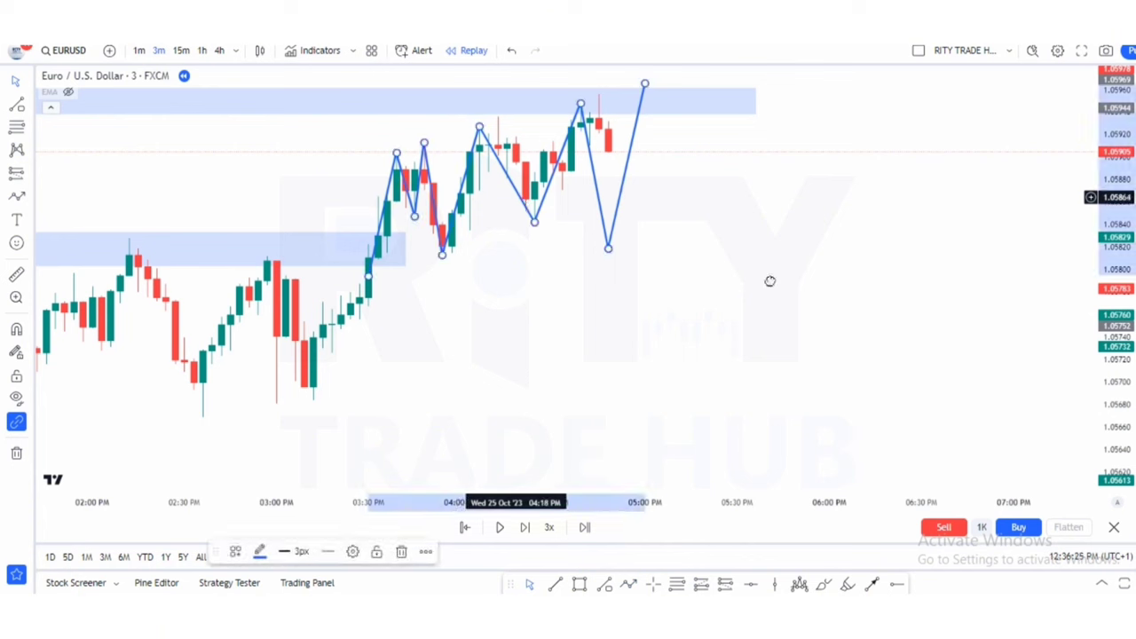
drag(400, 161, 676, 245)
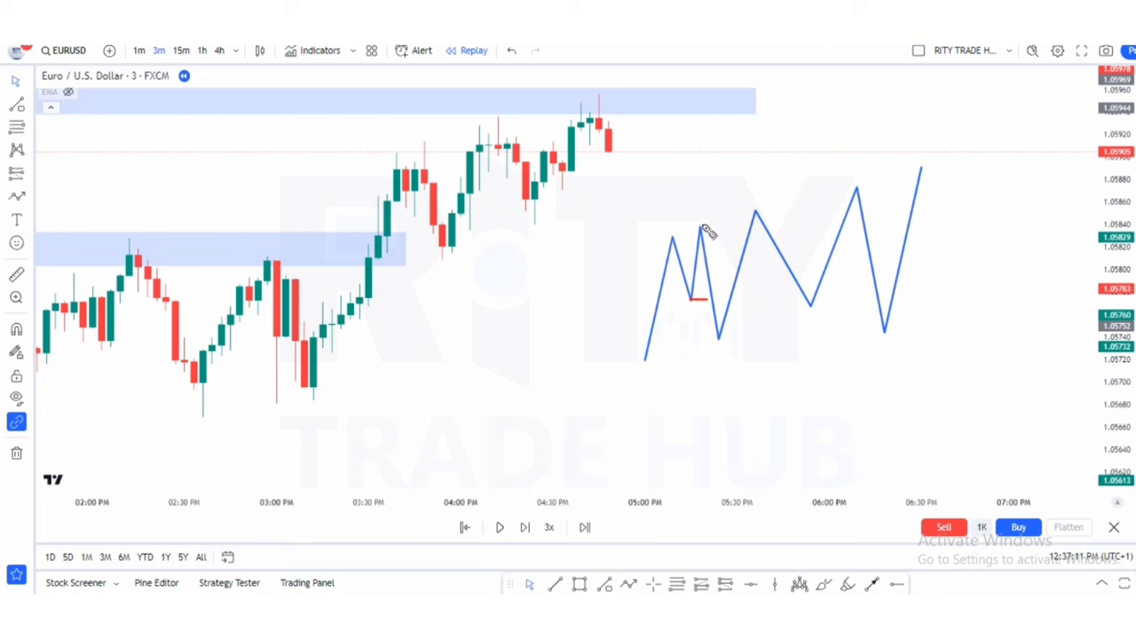
click(701, 226)
click(746, 228)
click(718, 339)
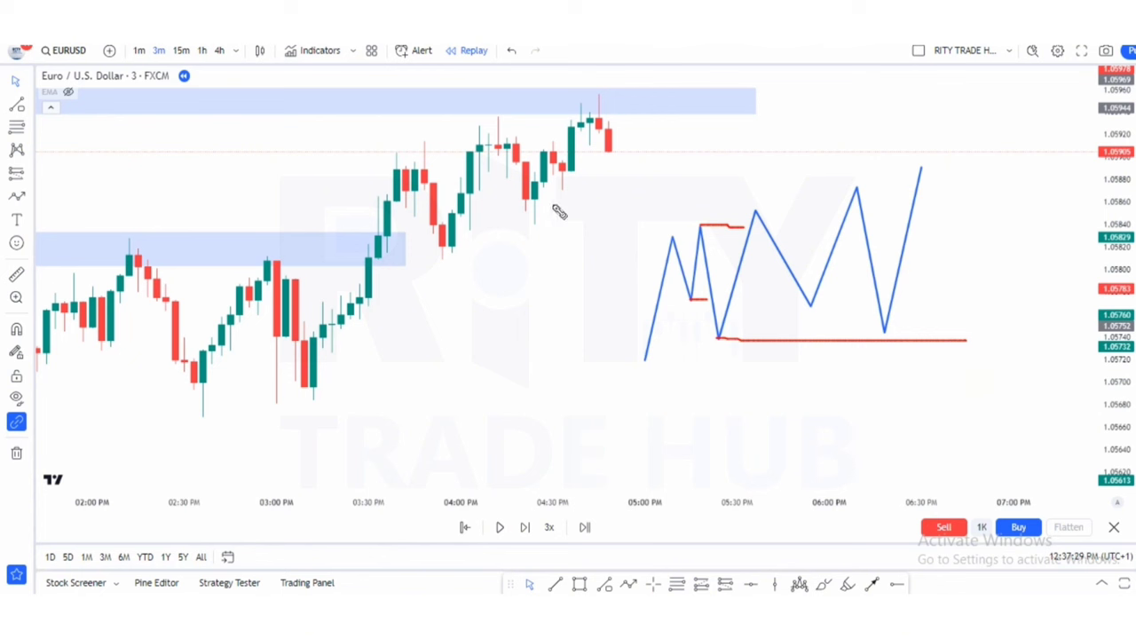
Clear the red strokes, including one traced from the 03:54 PM low, and undo the zigzag path
key(ctrl+z)
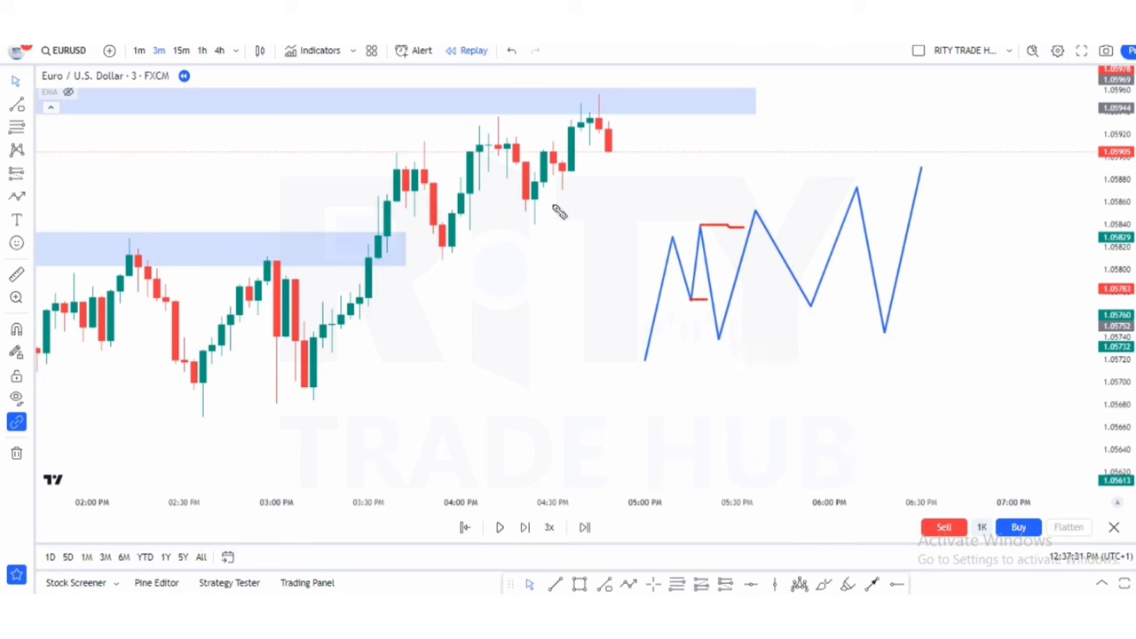
key(ctrl+z)
key(ctrl+z)
drag(442, 257, 646, 246)
key(ctrl+z)
key(ctrl+z)
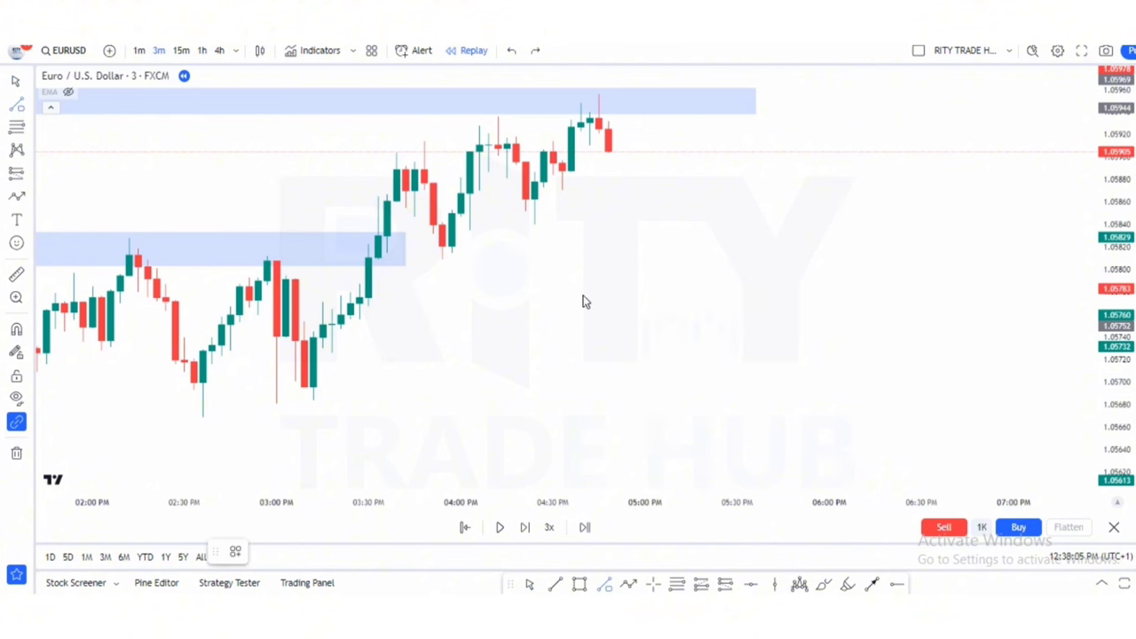
Draw a horizontal CHoCH line from the 03:54 PM low at 1.05810 to about 05:45 PM and deselect it
click(441, 258)
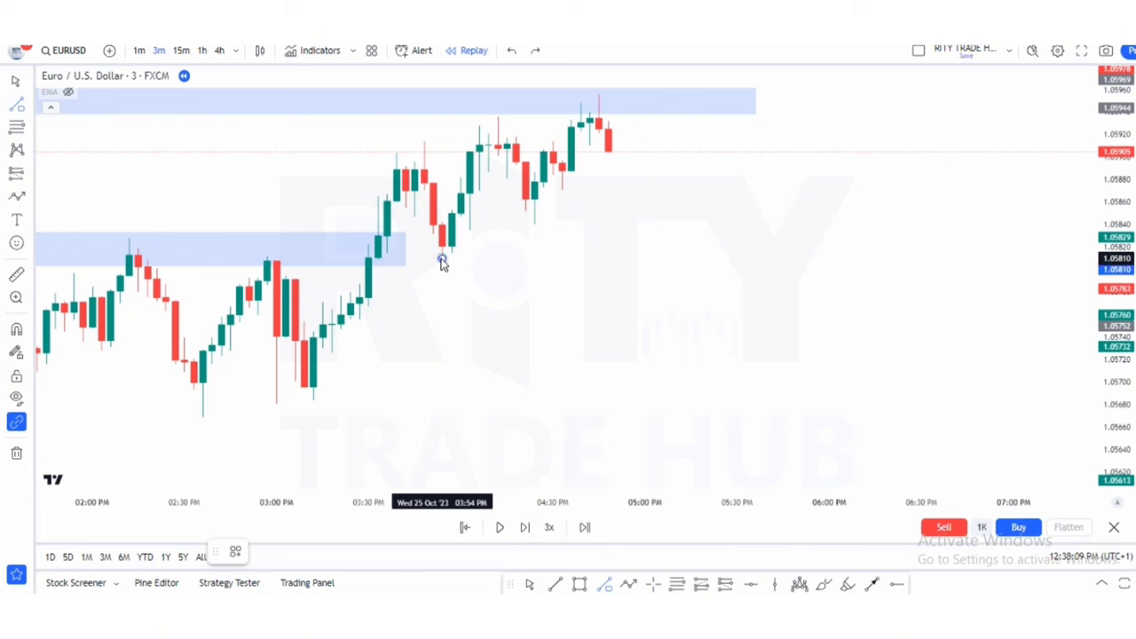
click(784, 259)
click(584, 347)
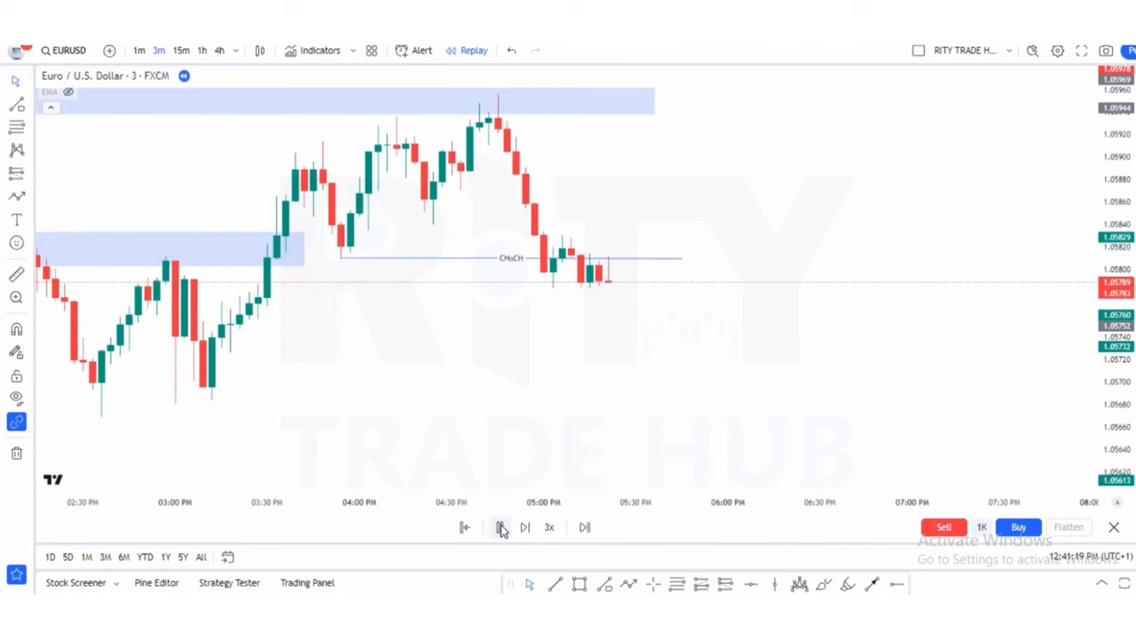
Pause the replay at the 05:30 PM candle and shorten the CHoCH line to end at about 04:57 PM
click(501, 527)
click(619, 260)
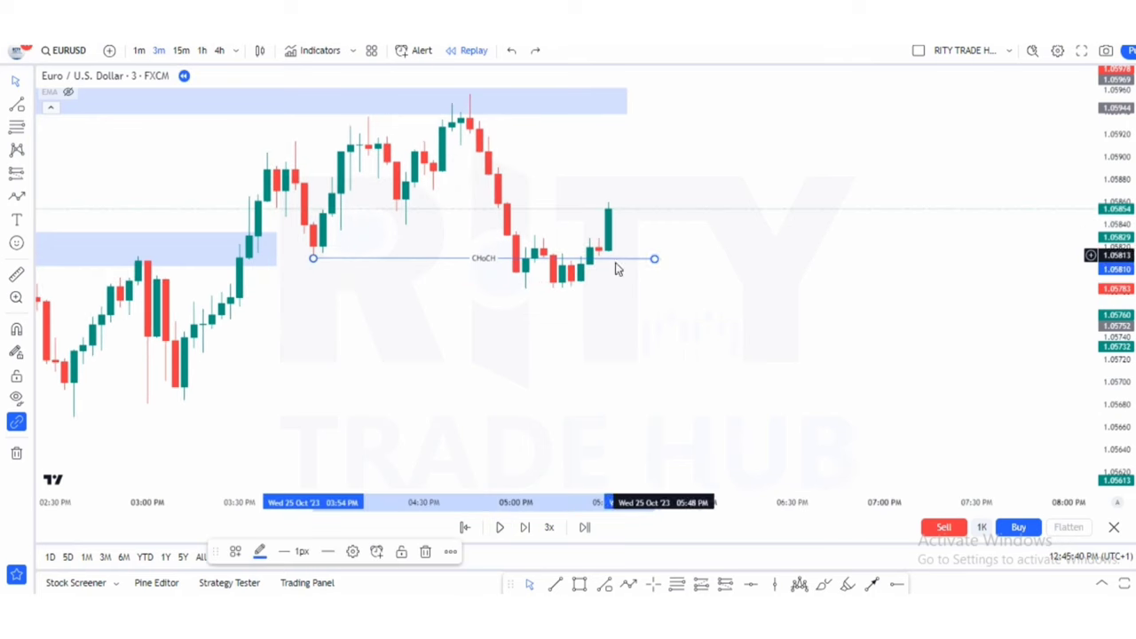
drag(654, 258, 510, 264)
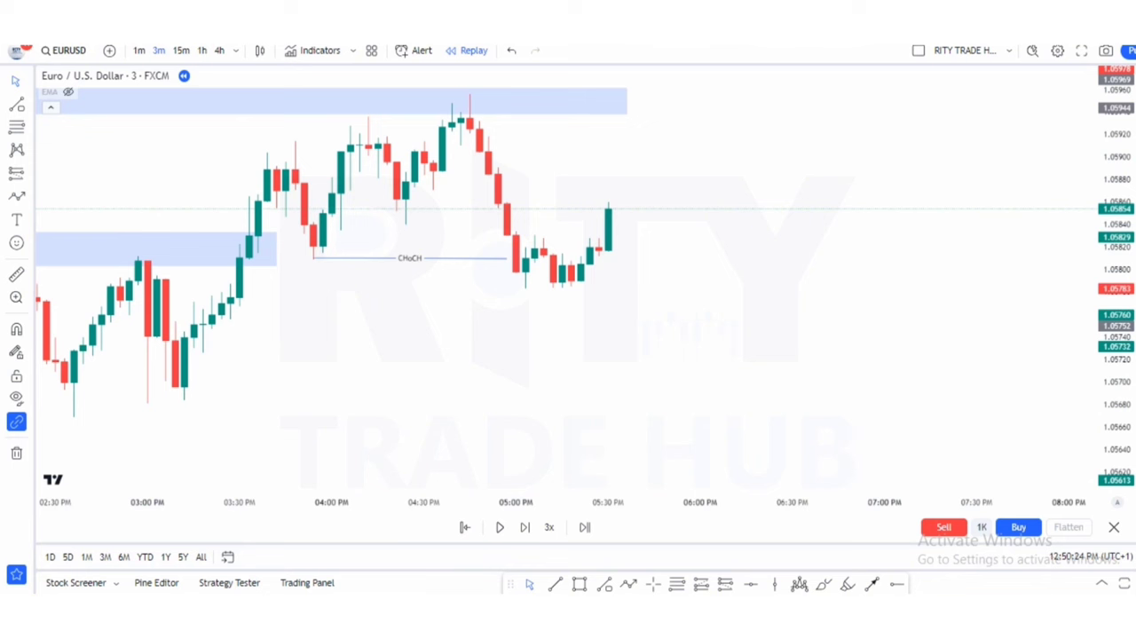
Trace the price swings from about 03:30 PM to the 03:54 PM low with a zigzag path
click(628, 586)
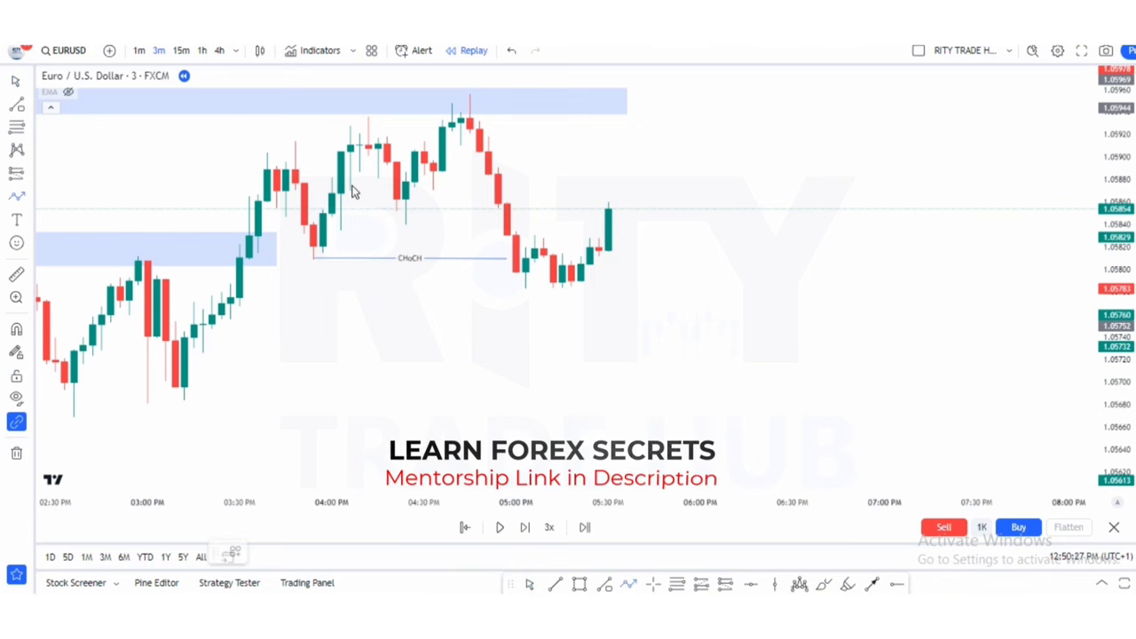
click(241, 245)
click(267, 147)
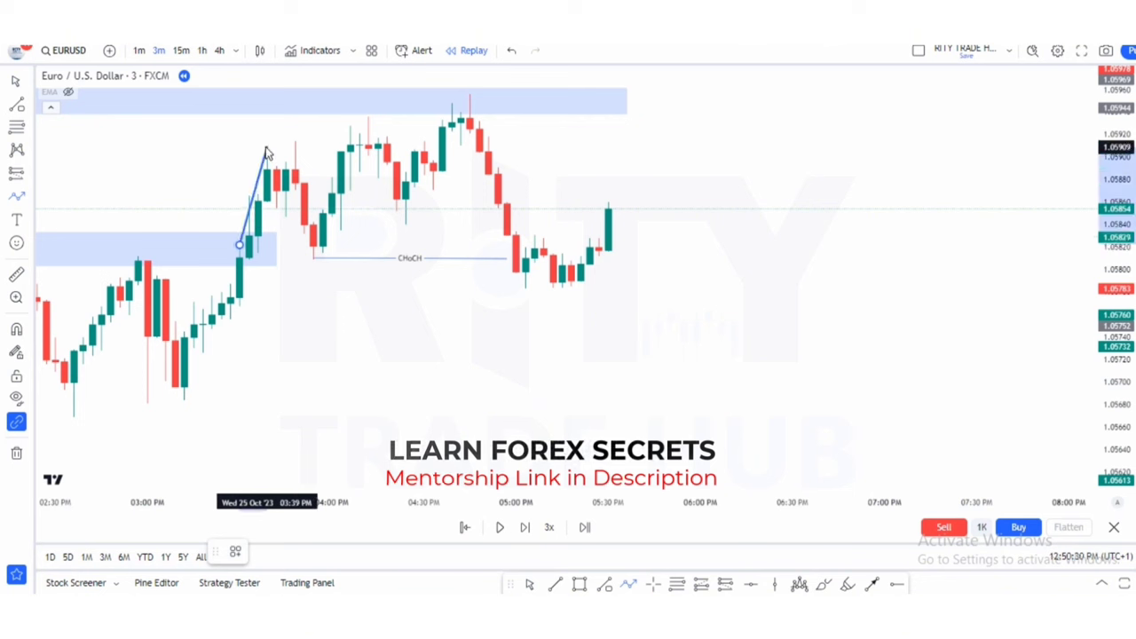
click(285, 213)
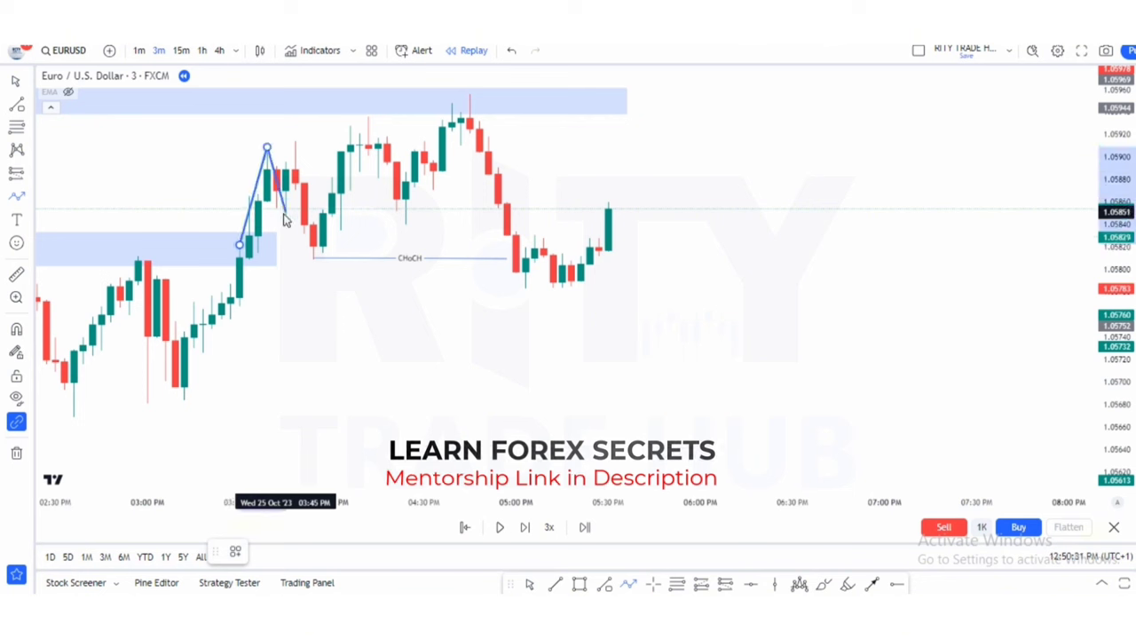
click(314, 253)
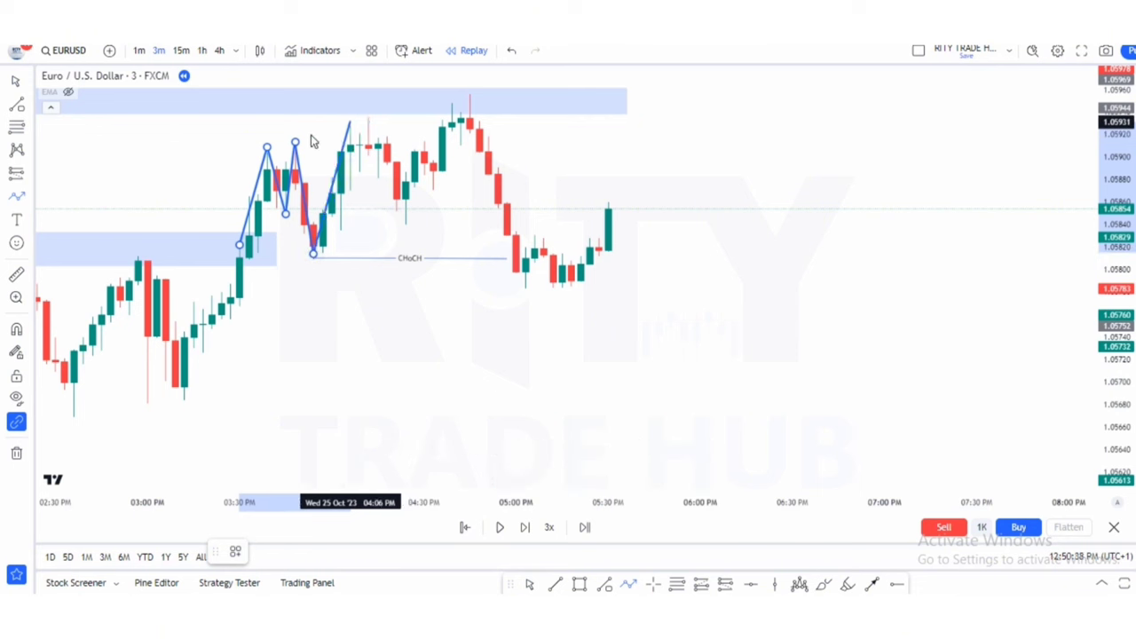
key(Escape)
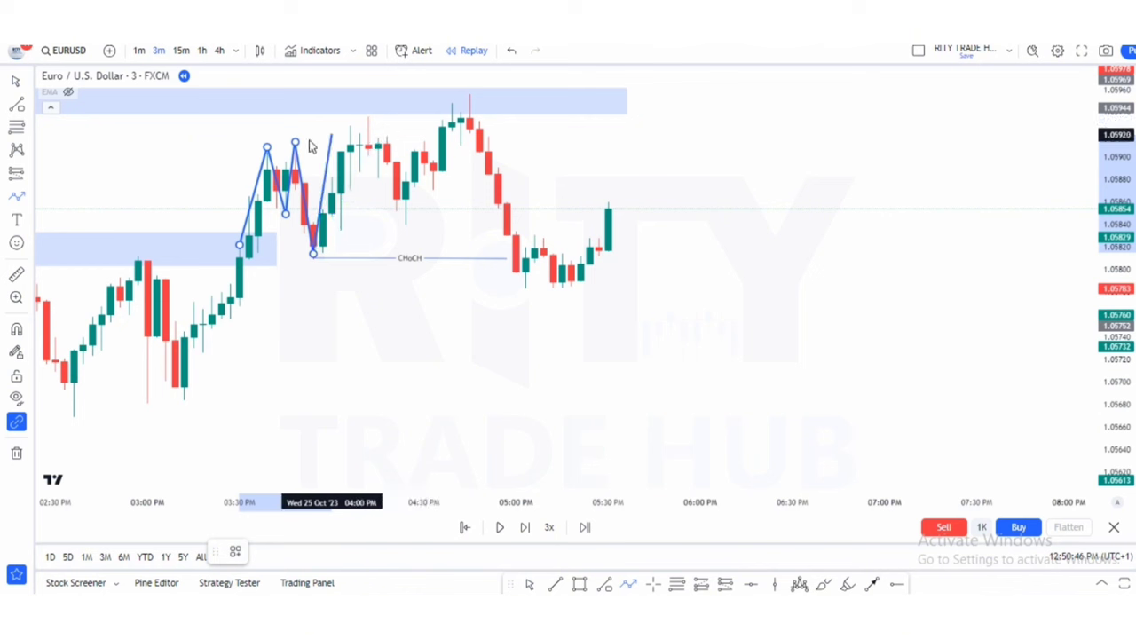
Extend the zigzag path to the 04:12 PM high and the 04:21 PM pullback, and discard the path
click(367, 118)
click(397, 211)
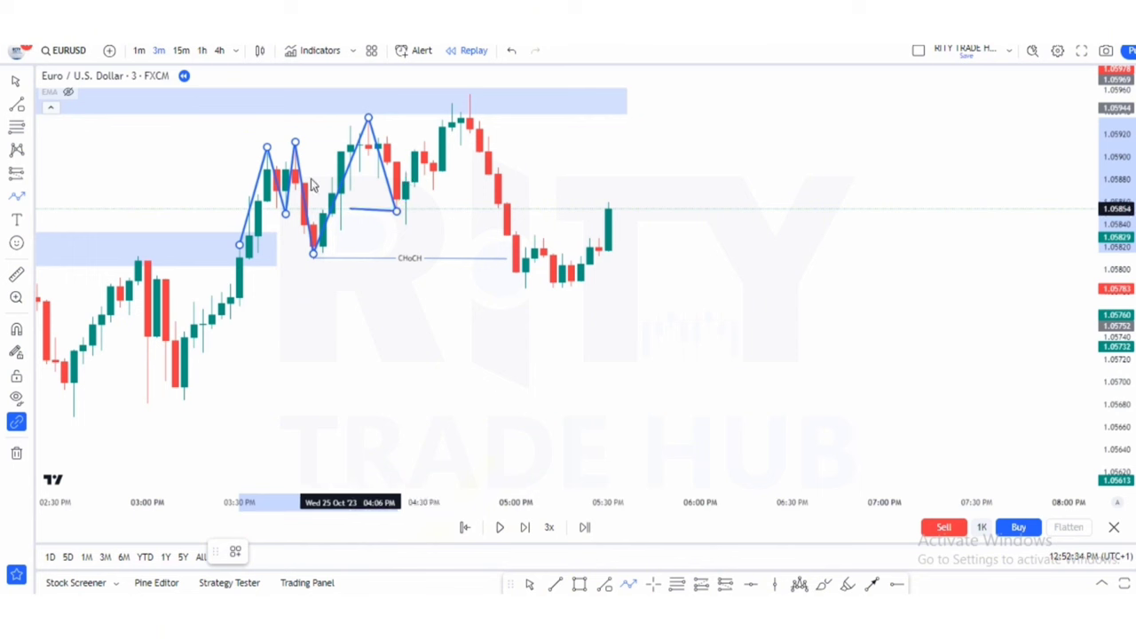
key(Escape)
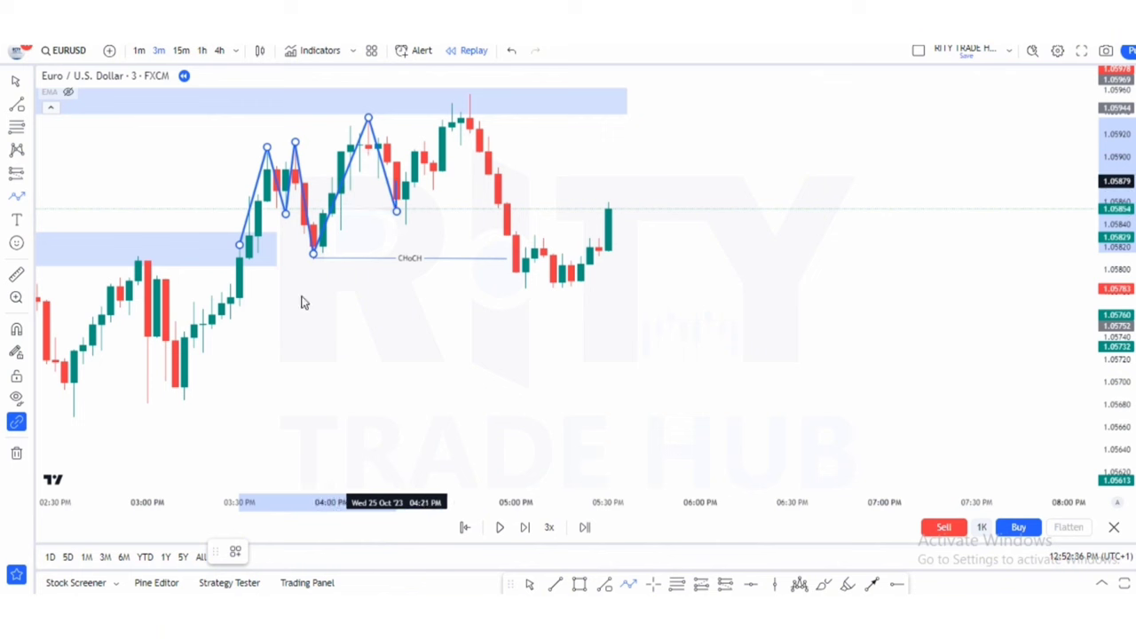
click(165, 354)
scroll(120, 266, down, 1)
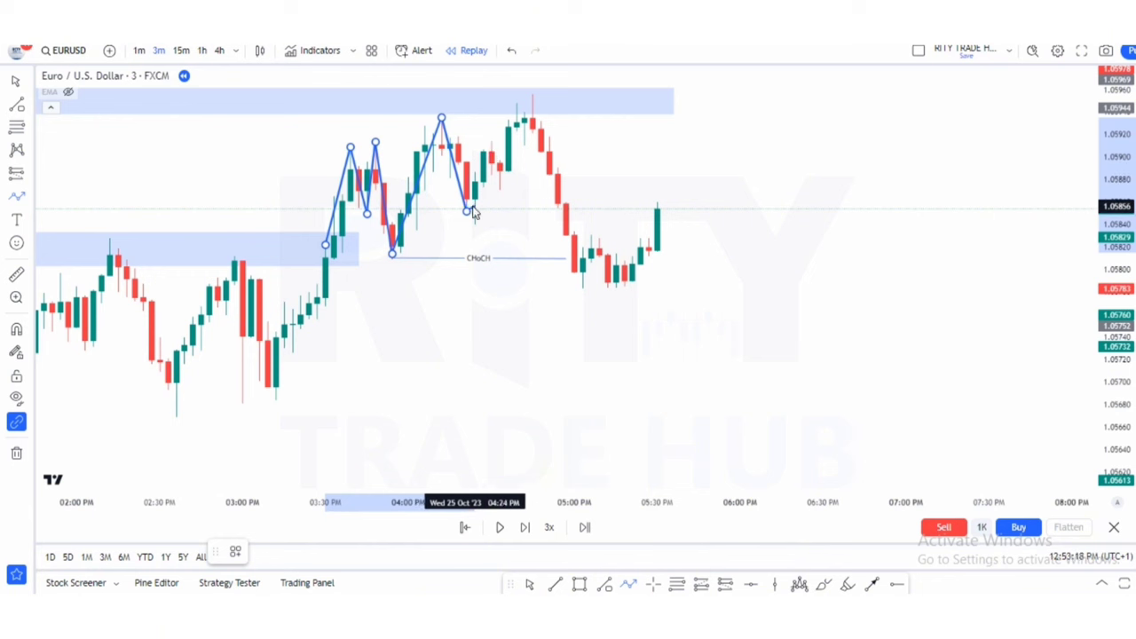
scroll(473, 213, up, 1)
key(Escape)
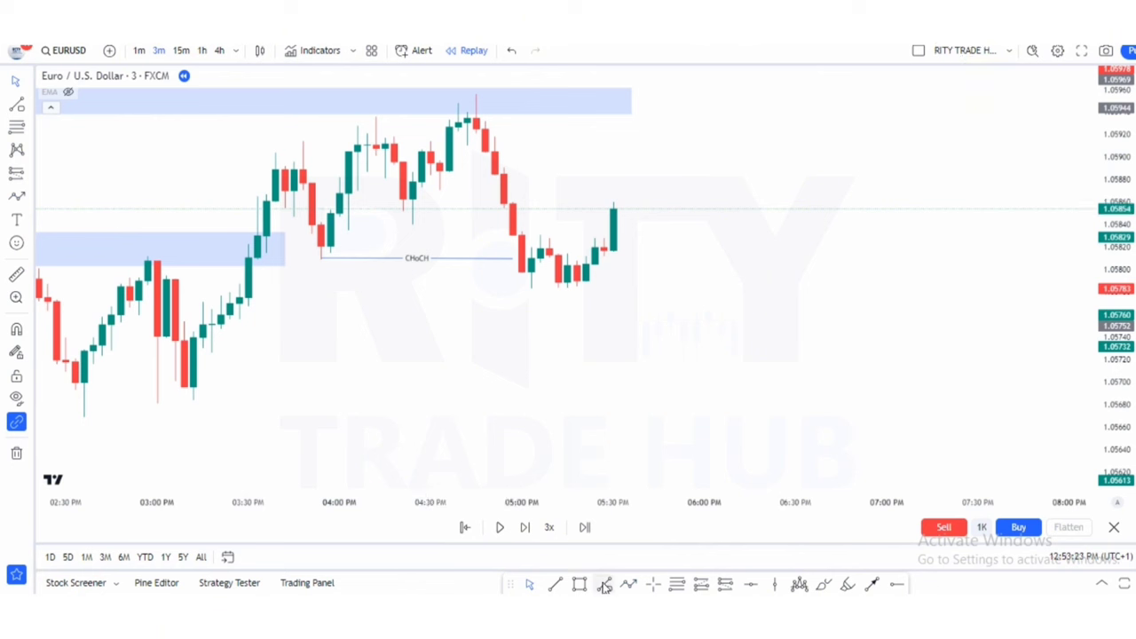
Draw short horizontal break lines from the 03:48 PM high to 04:03 PM and from the 04:12 PM high to 04:36 PM
key(alt+t)
click(303, 142)
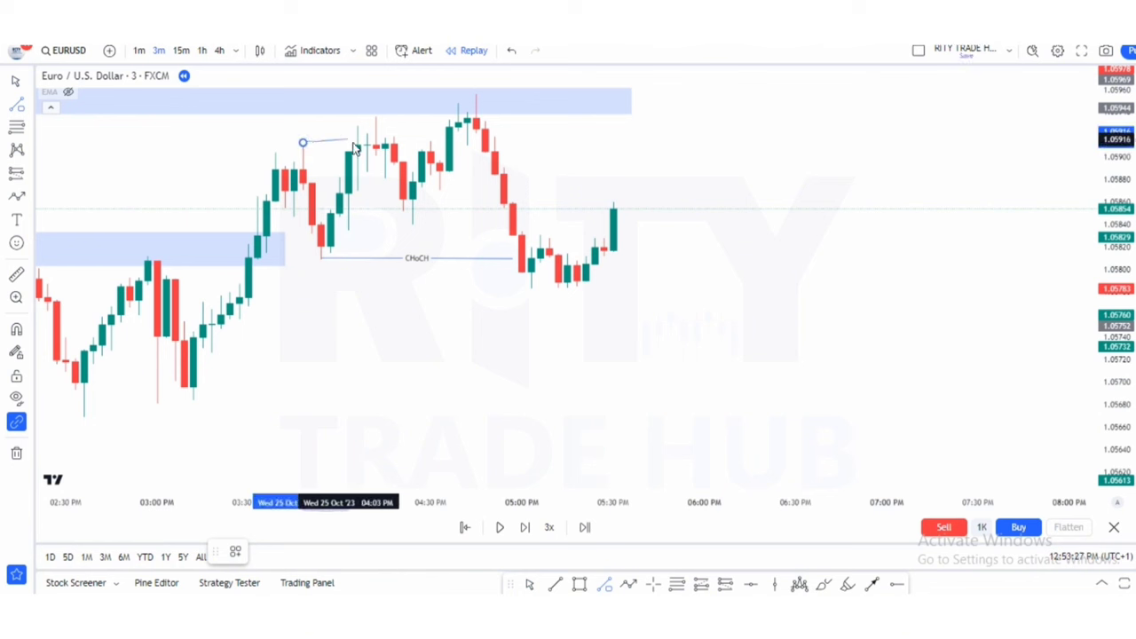
click(348, 142)
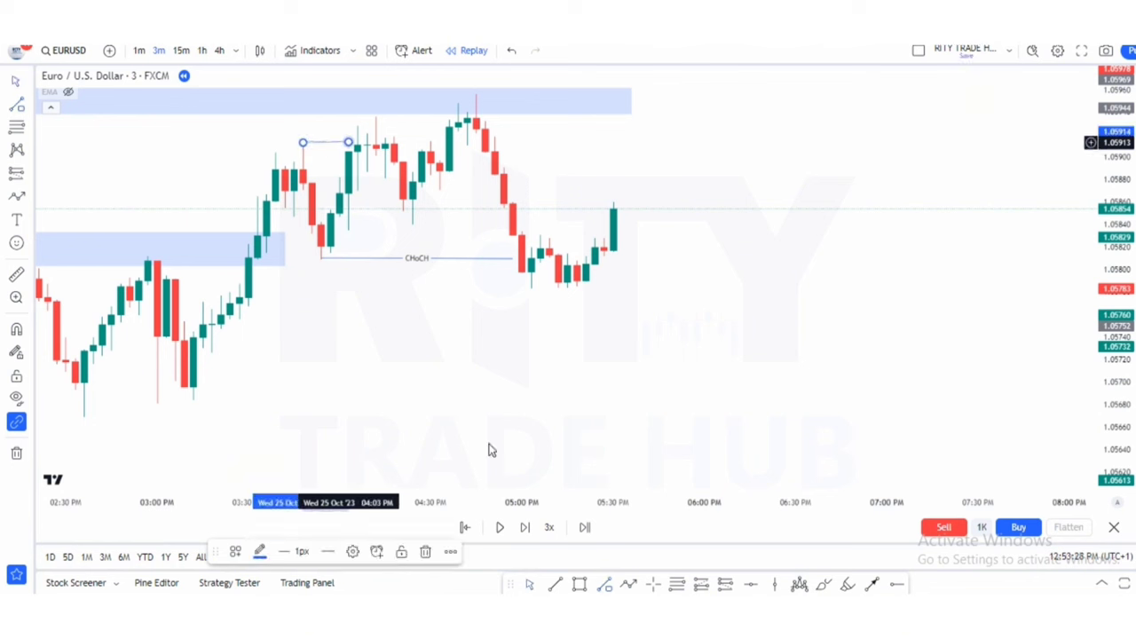
click(604, 587)
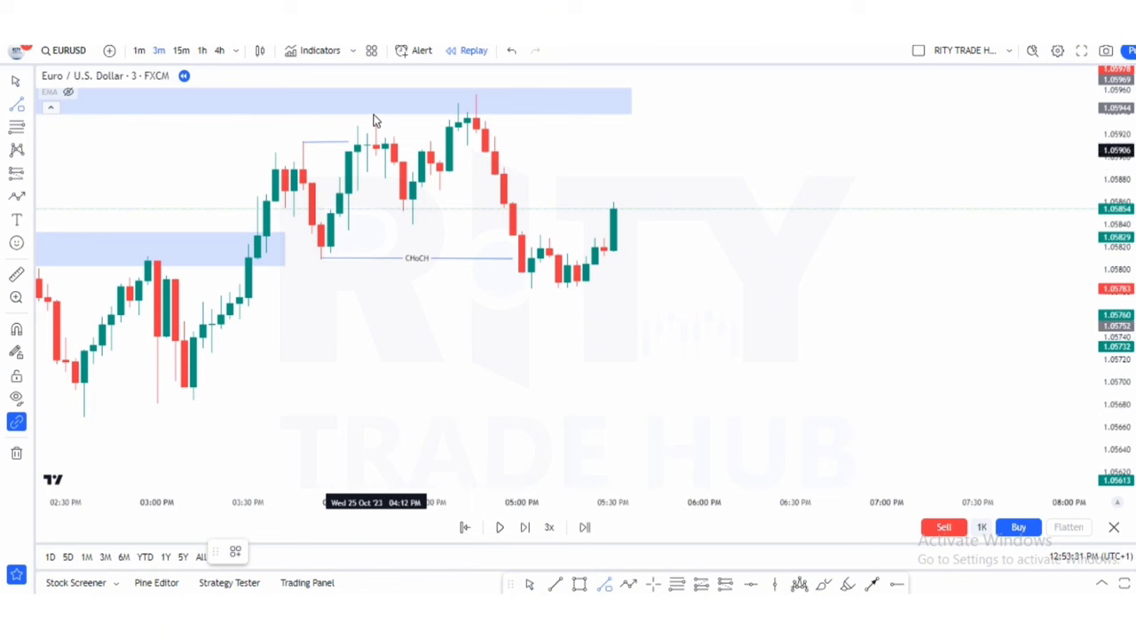
click(376, 120)
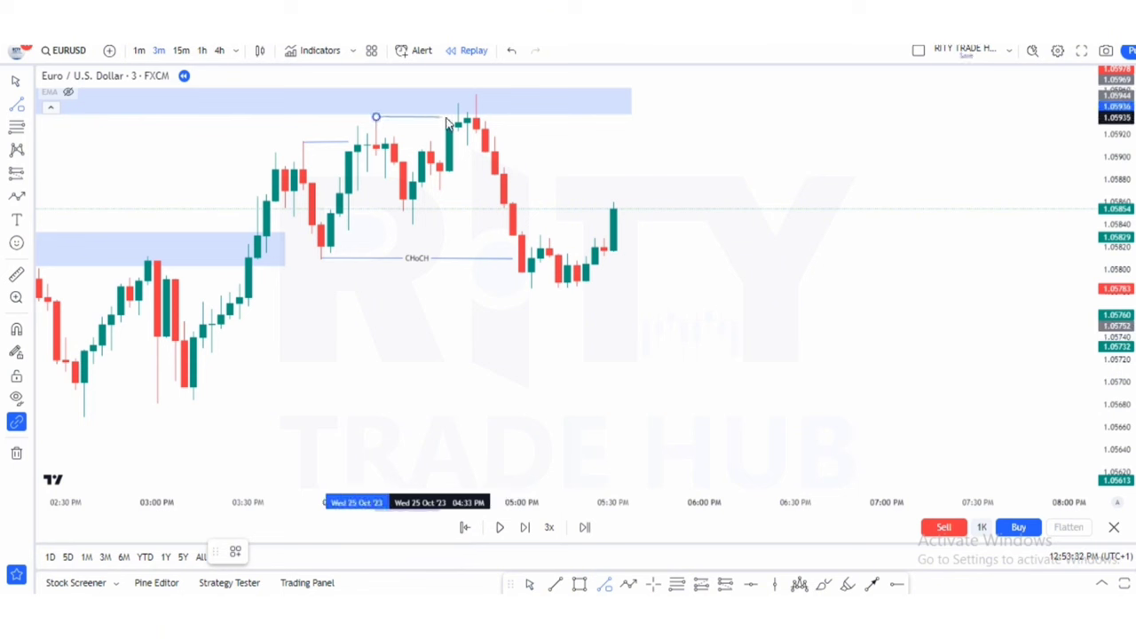
click(453, 120)
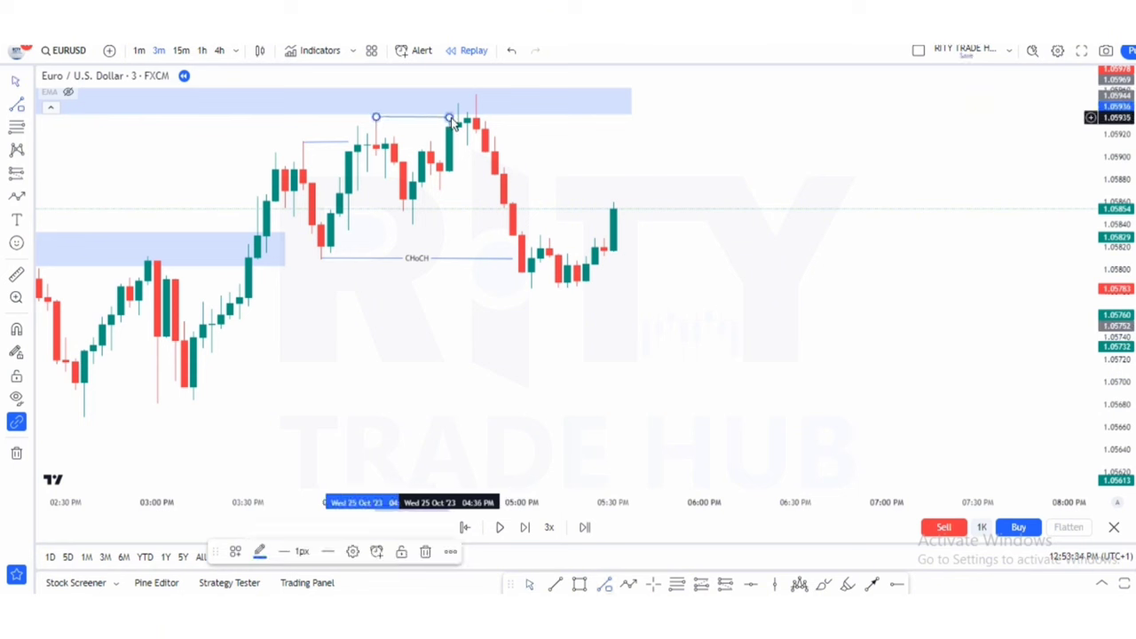
click(535, 381)
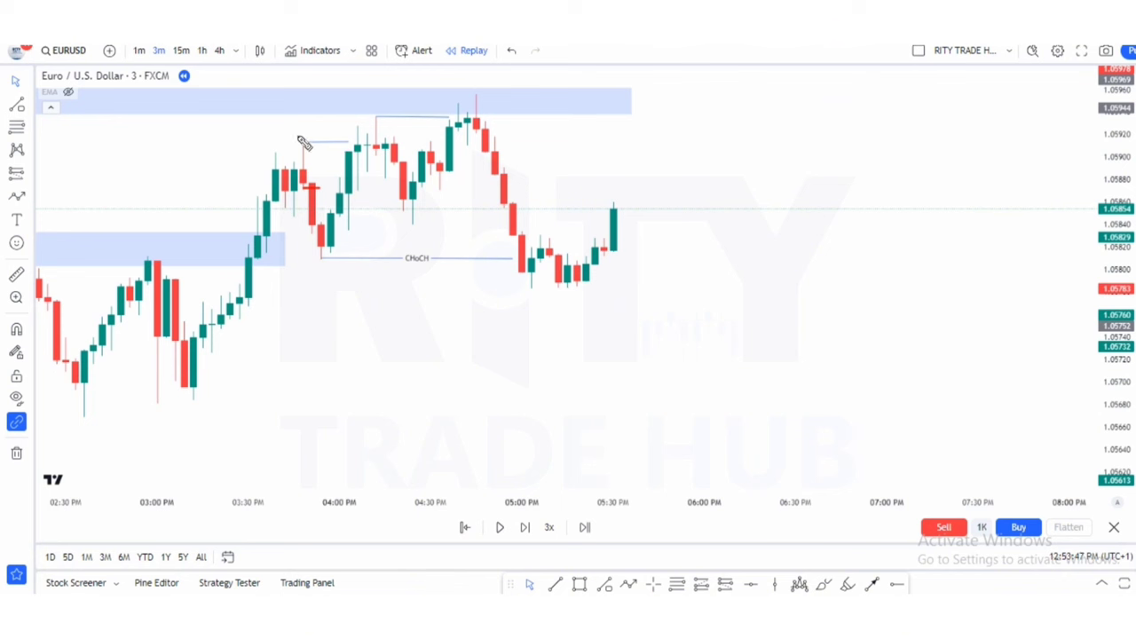
Highlight the broken 03:48 PM and 04:12 PM highs with freehand strokes and trace the rise from the 04:24 PM low
mouse_move(300, 140)
mouse_down()
mouse_move(354, 131)
mouse_move(359, 156)
mouse_up()
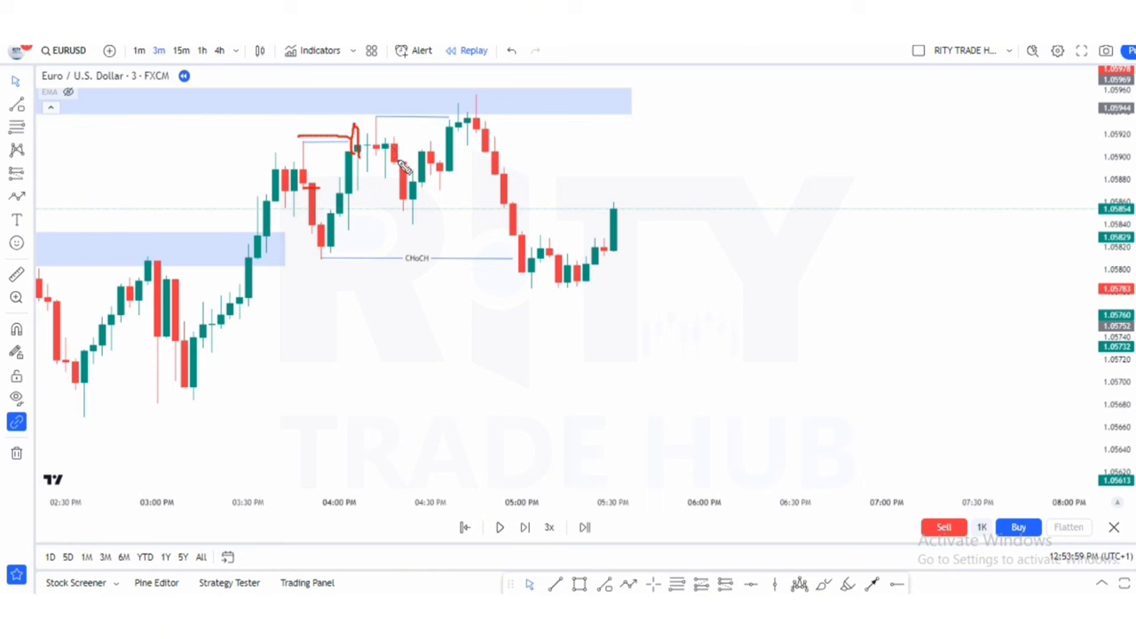
drag(390, 163, 429, 165)
drag(377, 111, 440, 114)
mouse_move(383, 124)
mouse_down()
mouse_move(368, 131)
mouse_move(389, 133)
mouse_move(382, 126)
mouse_up()
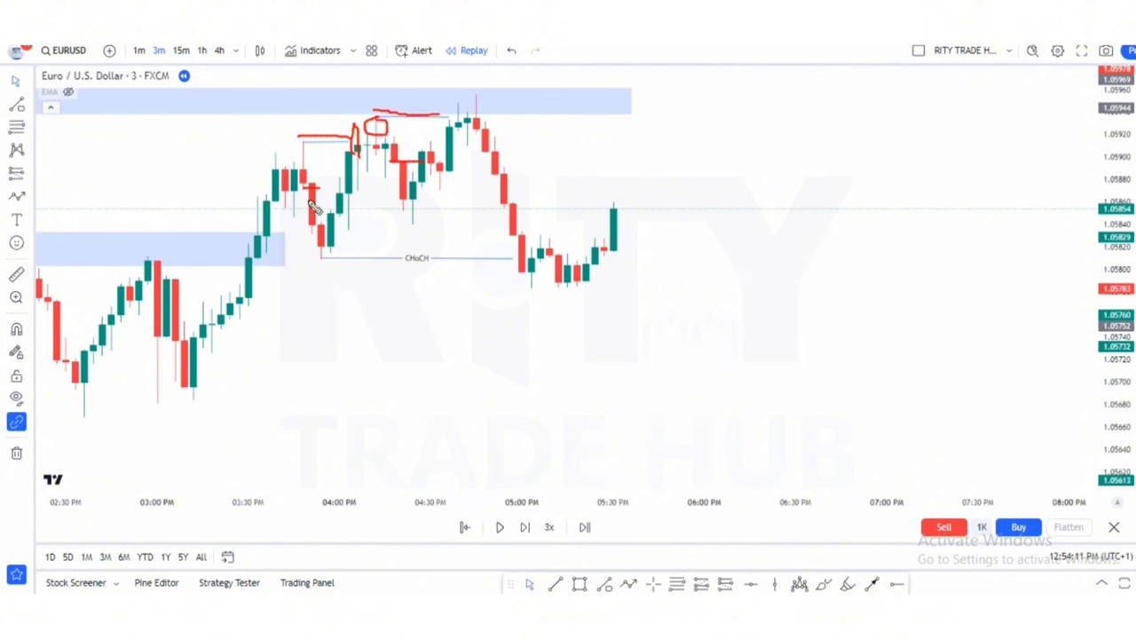
key(ctrl+z)
drag(410, 110, 451, 107)
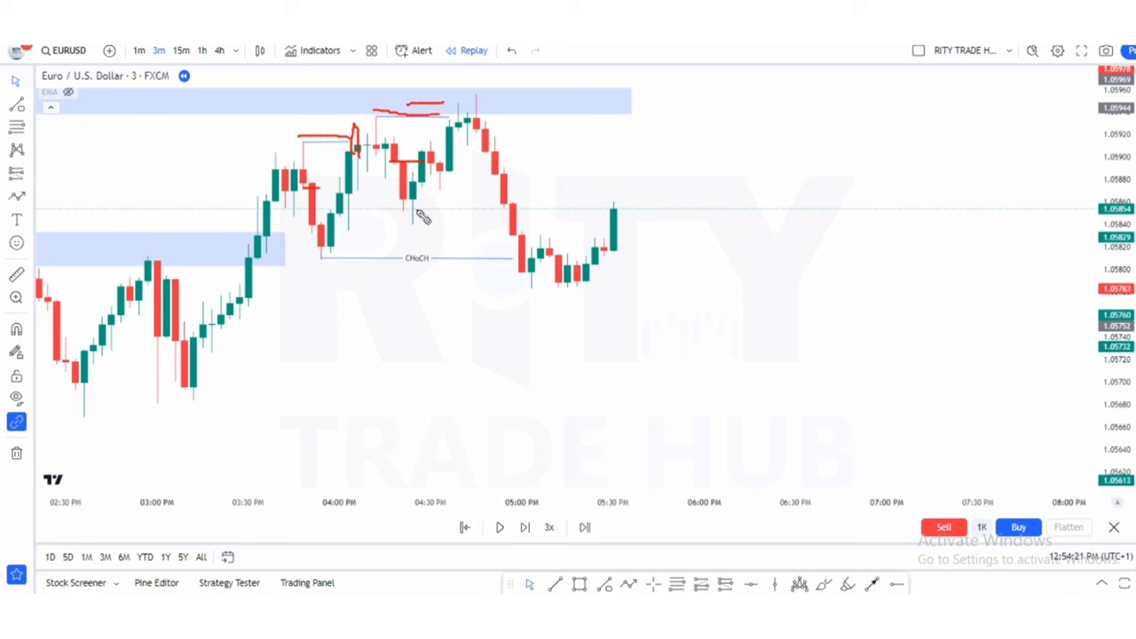
drag(419, 213, 472, 132)
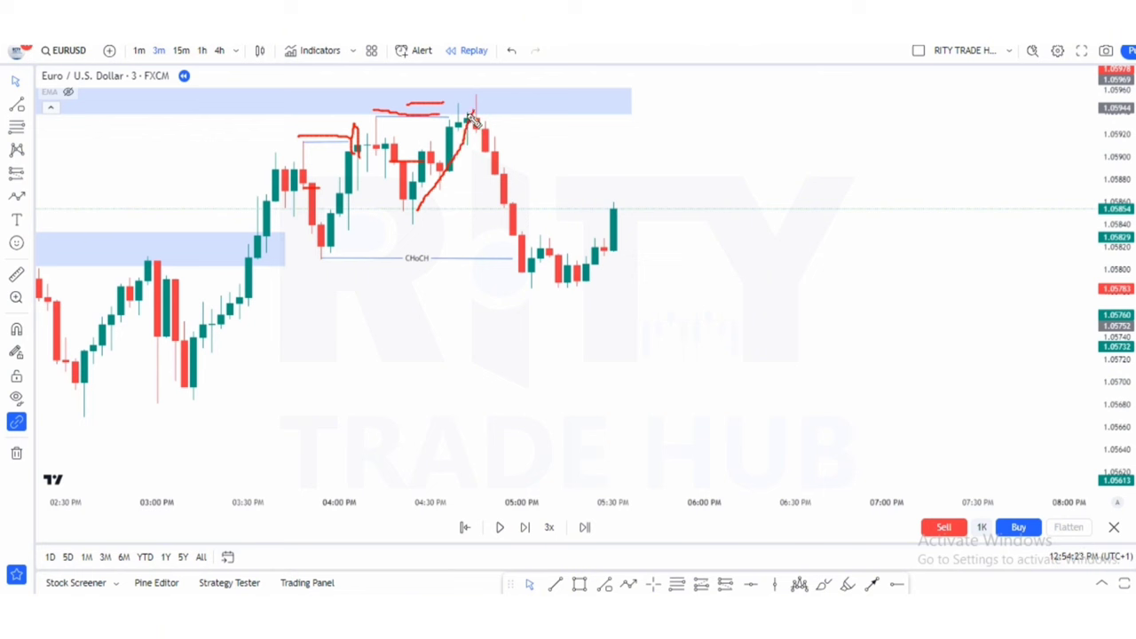
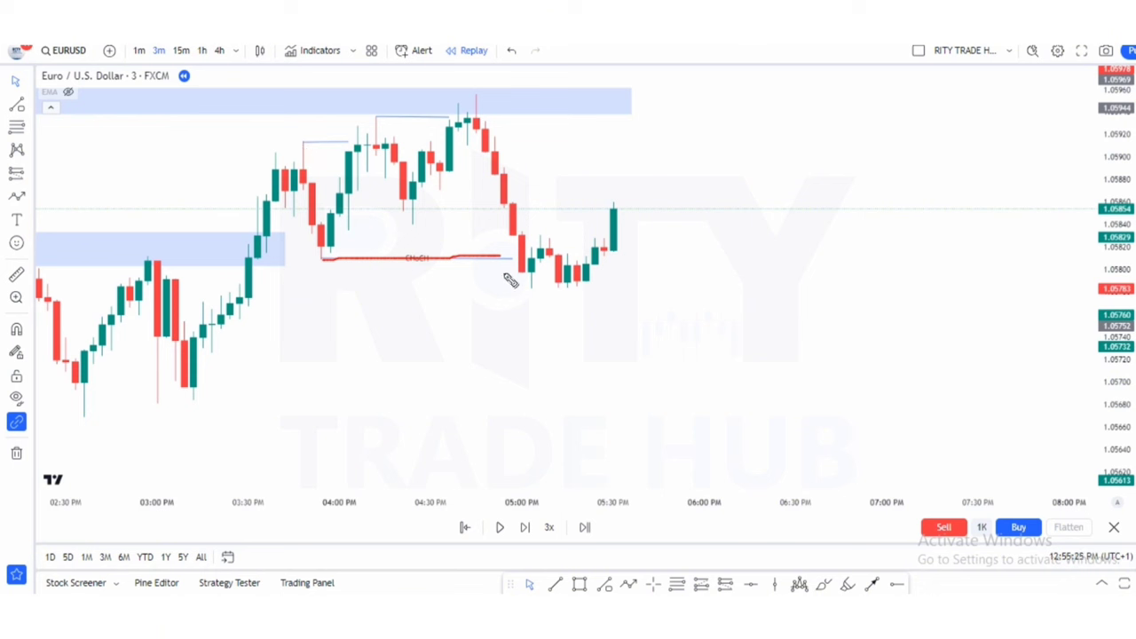
Sketch a projected bearish zigzag from the CHoCH break, mark its first lower high, and clear the freehand strokes
mouse_move(513, 238)
mouse_down()
mouse_move(529, 286)
mouse_move(570, 231)
mouse_move(604, 346)
mouse_move(641, 211)
mouse_move(685, 426)
mouse_up()
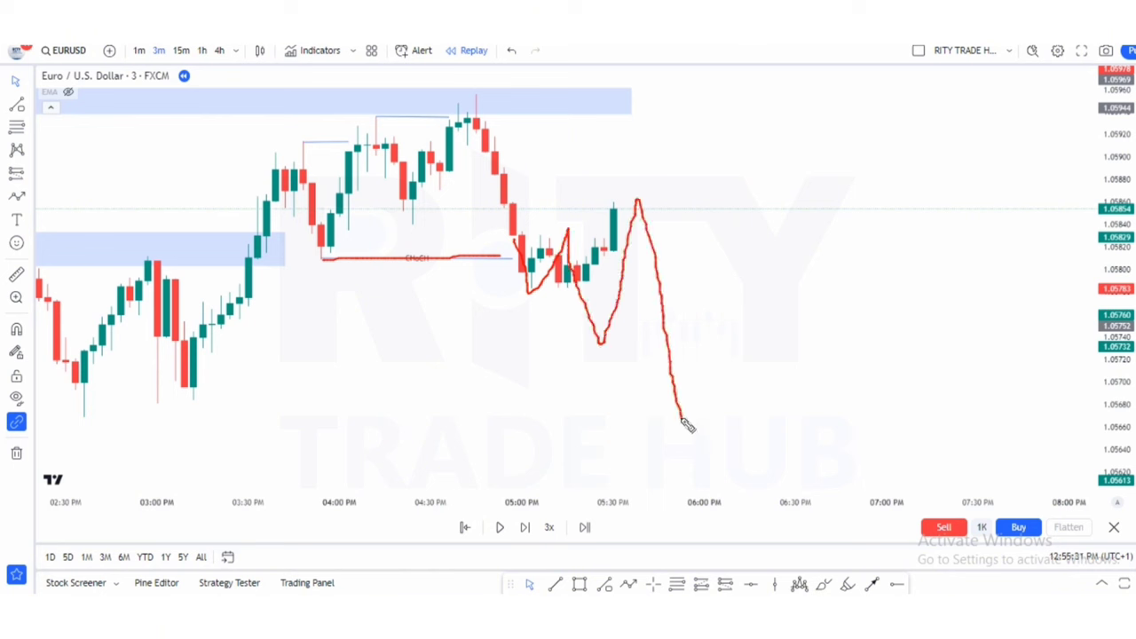
drag(569, 230, 619, 235)
key(e)
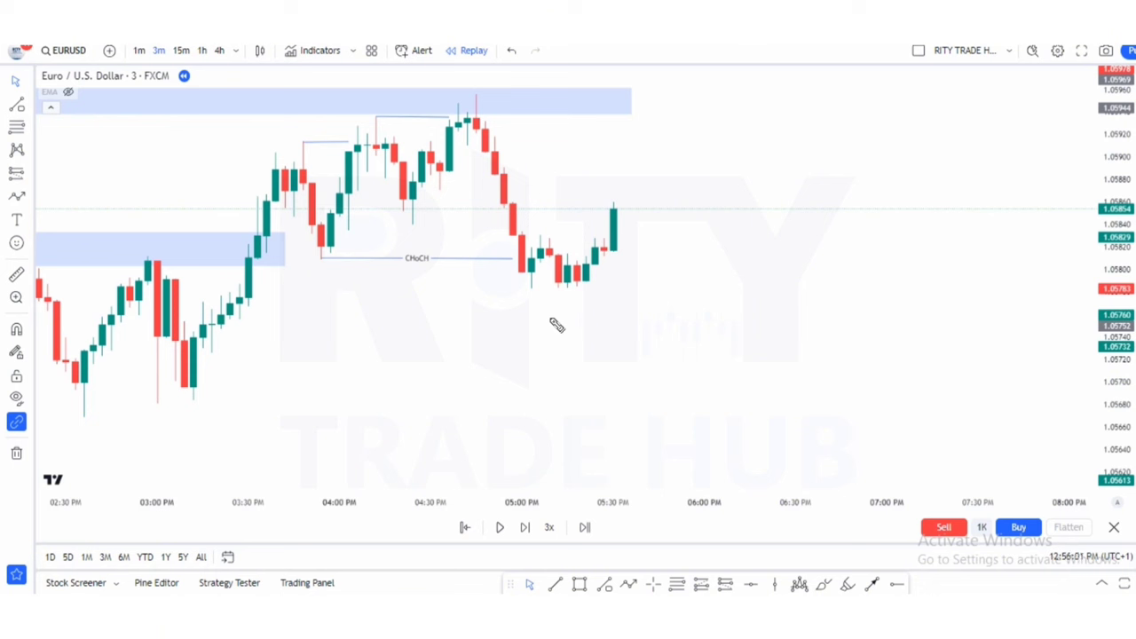
Sketch a pullback and drop after 05:00 PM, retest the pullback high's level, extend the fall, and clear the strokes
mouse_move(541, 286)
mouse_down()
mouse_move(561, 229)
mouse_move(598, 372)
mouse_up()
drag(552, 223, 657, 230)
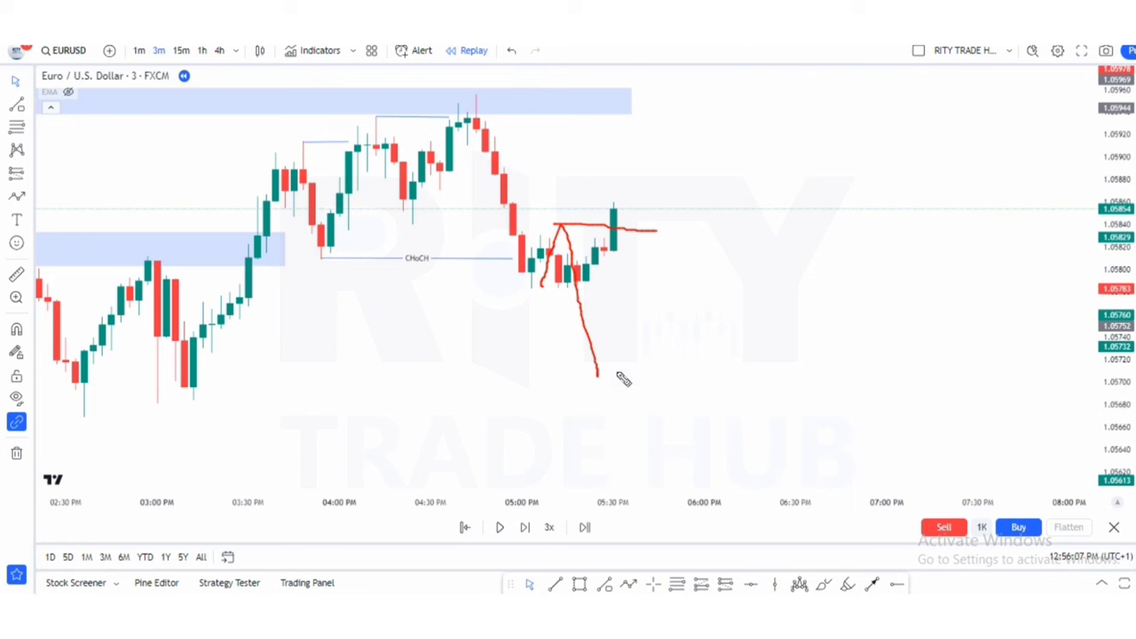
mouse_move(599, 375)
mouse_down()
mouse_move(634, 210)
mouse_move(710, 458)
mouse_up()
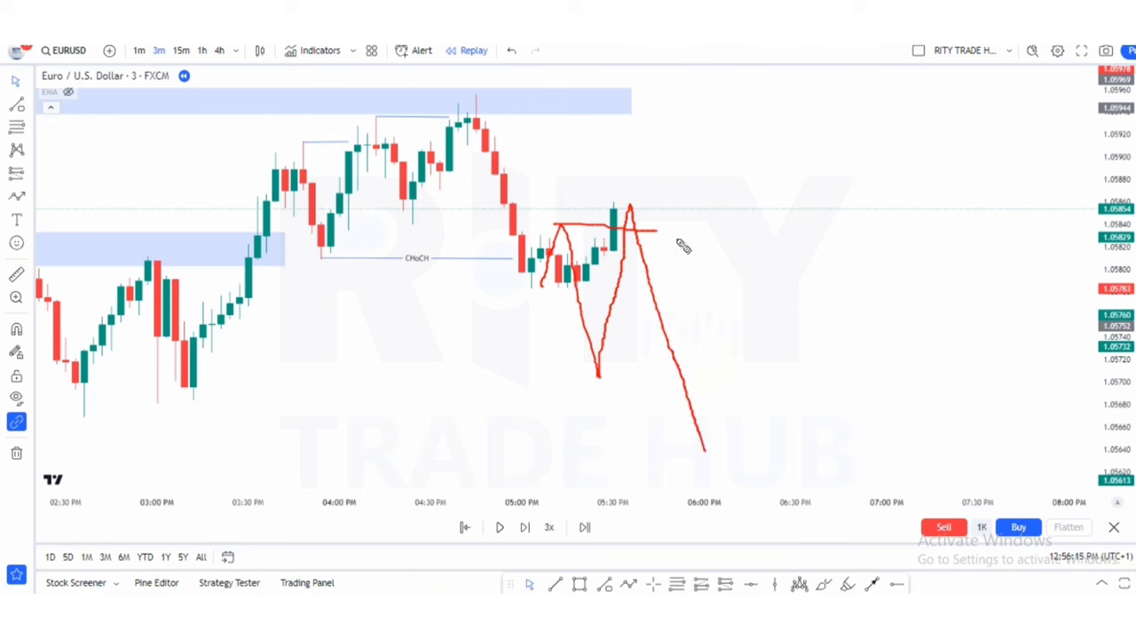
click(586, 334)
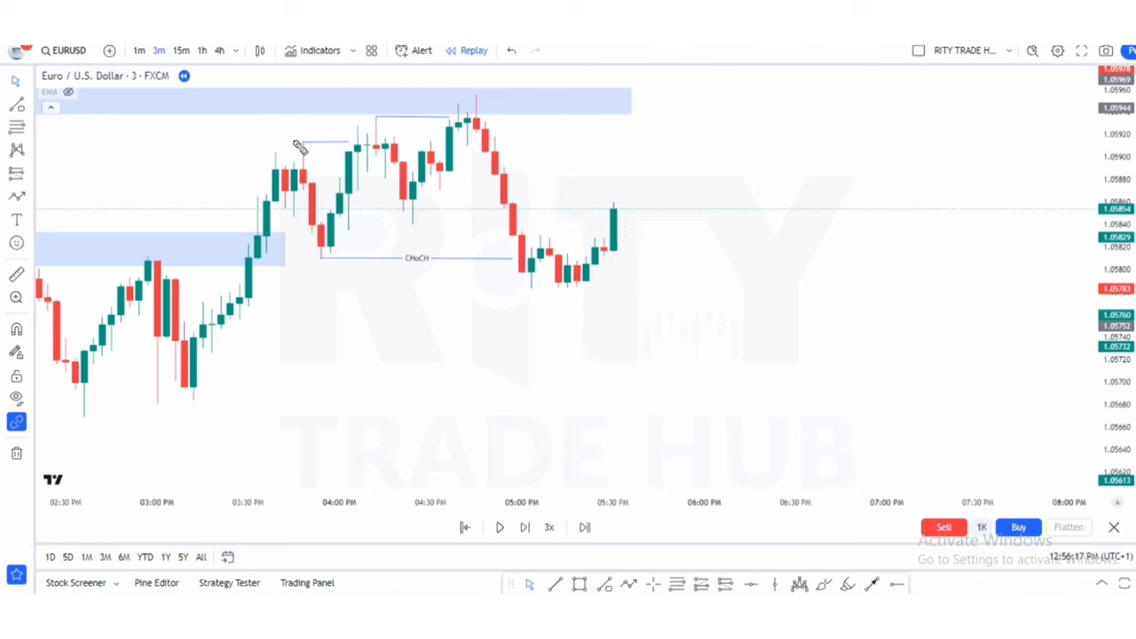
Mark the successive swing highs up to the 04:45 PM peak and the 04:24 PM low with freehand strokes
mouse_move(294, 140)
mouse_down()
mouse_move(369, 133)
mouse_move(369, 117)
mouse_move(451, 118)
mouse_up()
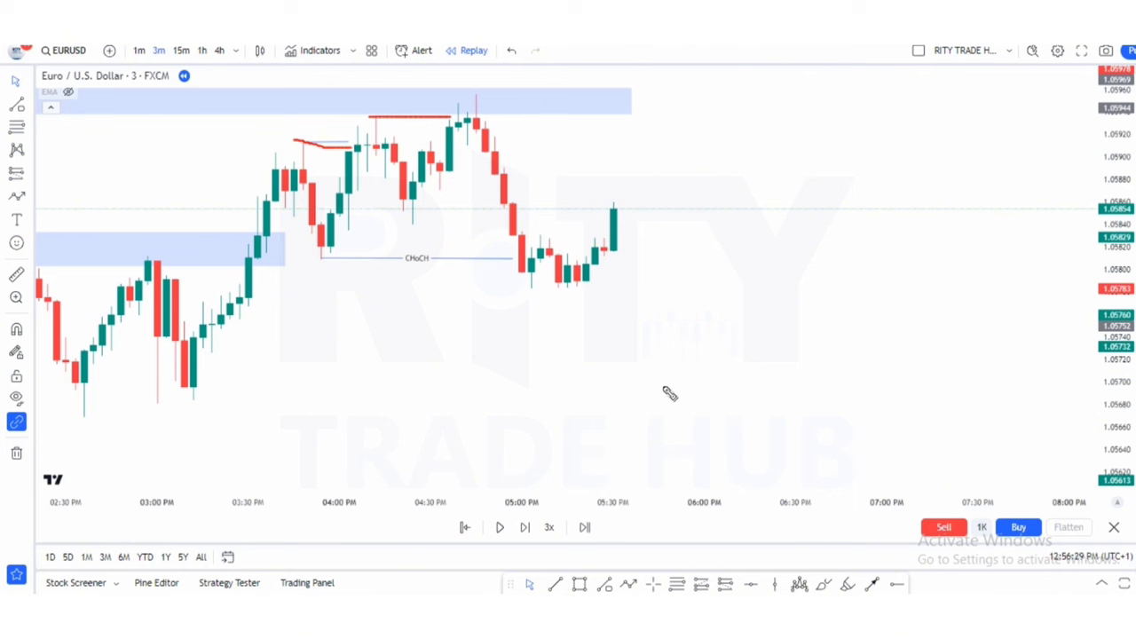
mouse_move(277, 165)
mouse_down()
mouse_move(396, 119)
mouse_move(484, 110)
mouse_up()
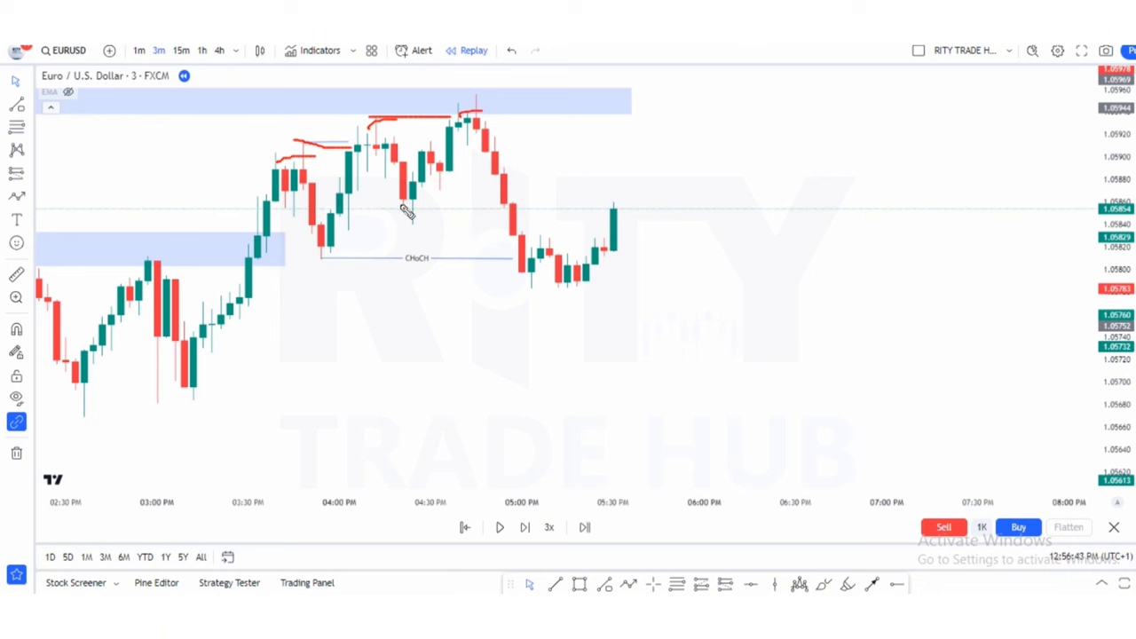
mouse_move(427, 220)
mouse_down()
mouse_move(577, 223)
mouse_move(631, 204)
mouse_move(533, 190)
mouse_move(407, 203)
mouse_up()
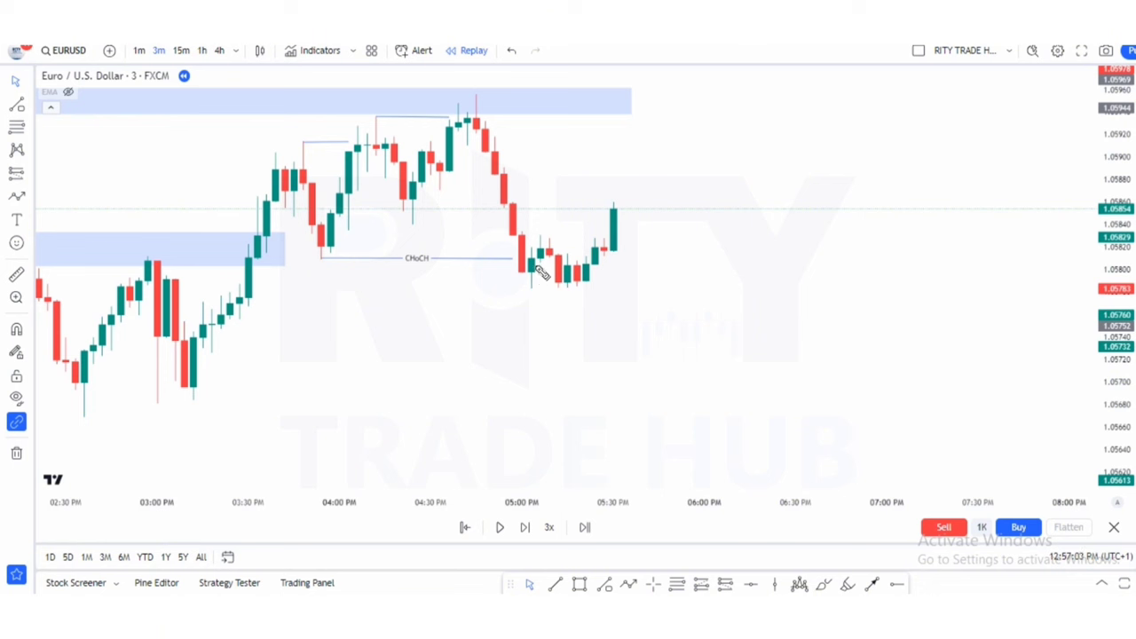
Mark the minor lows and highs formed just after 05:00 PM with freehand strokes
mouse_move(528, 274)
mouse_down()
mouse_move(551, 242)
mouse_move(559, 284)
mouse_up()
mouse_move(532, 288)
mouse_down()
mouse_move(551, 288)
mouse_move(562, 321)
mouse_up()
click(538, 236)
drag(538, 236, 572, 236)
Outline freehand zones at the 04:45 PM peak and the 04:24 PM low, and sketch a drop from the lower zone
drag(482, 133, 512, 138)
mouse_move(400, 206)
mouse_down()
mouse_move(471, 216)
mouse_move(652, 204)
mouse_move(560, 193)
mouse_move(401, 210)
mouse_up()
mouse_move(480, 140)
mouse_down()
mouse_move(623, 129)
mouse_move(581, 101)
mouse_move(468, 98)
mouse_up()
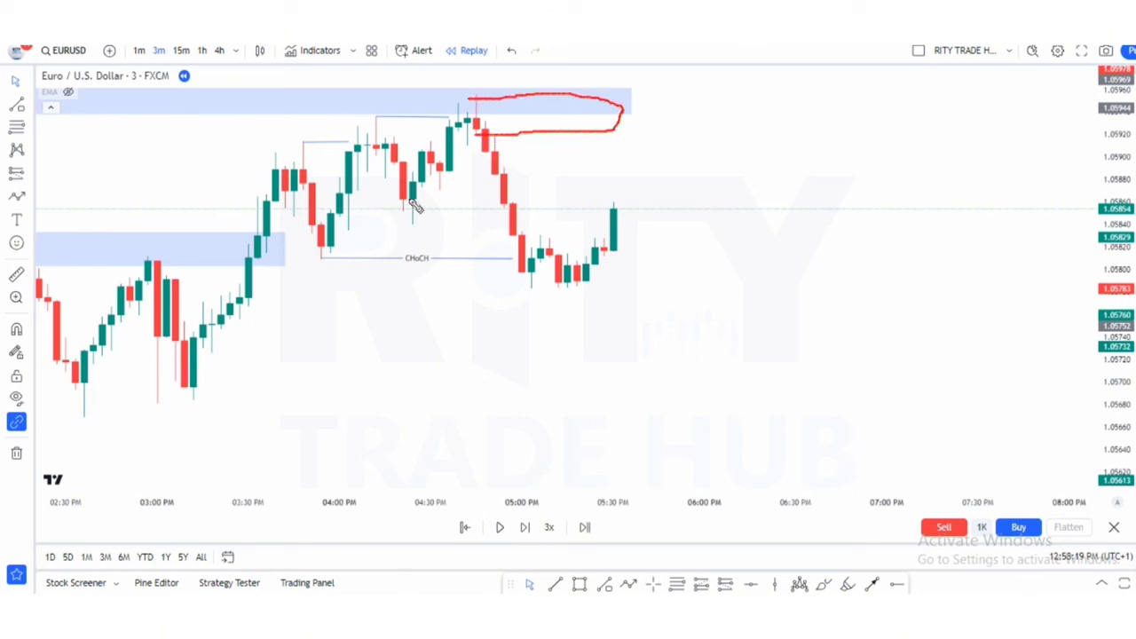
mouse_move(412, 204)
mouse_down()
mouse_move(635, 187)
mouse_move(613, 223)
mouse_move(411, 224)
mouse_move(415, 196)
mouse_up()
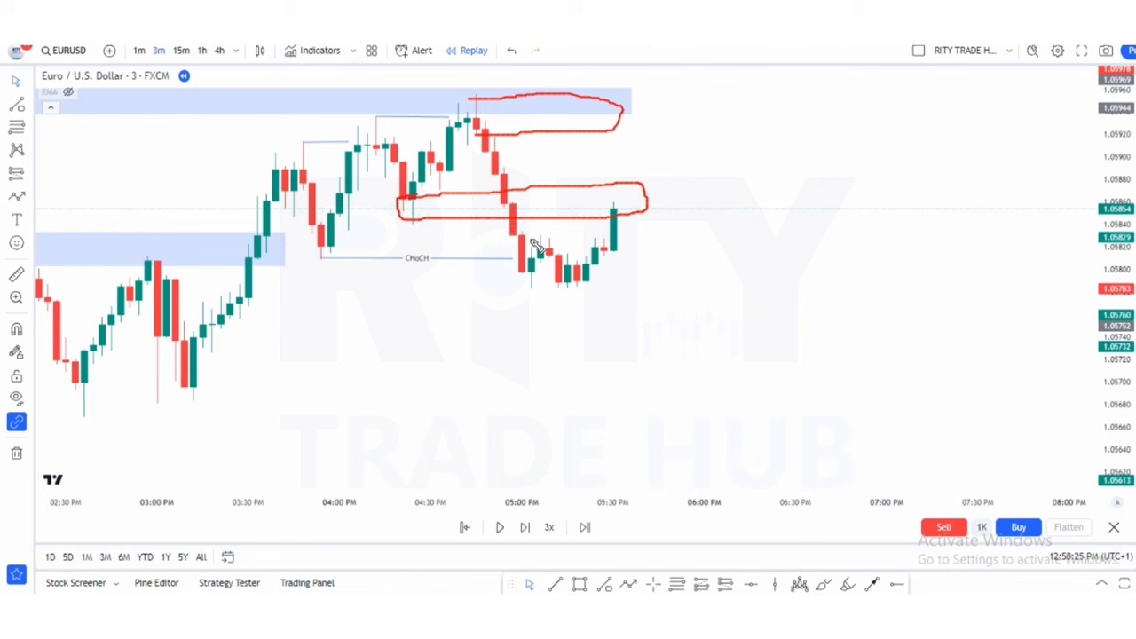
mouse_move(614, 215)
mouse_down()
mouse_move(612, 126)
mouse_move(707, 386)
mouse_up()
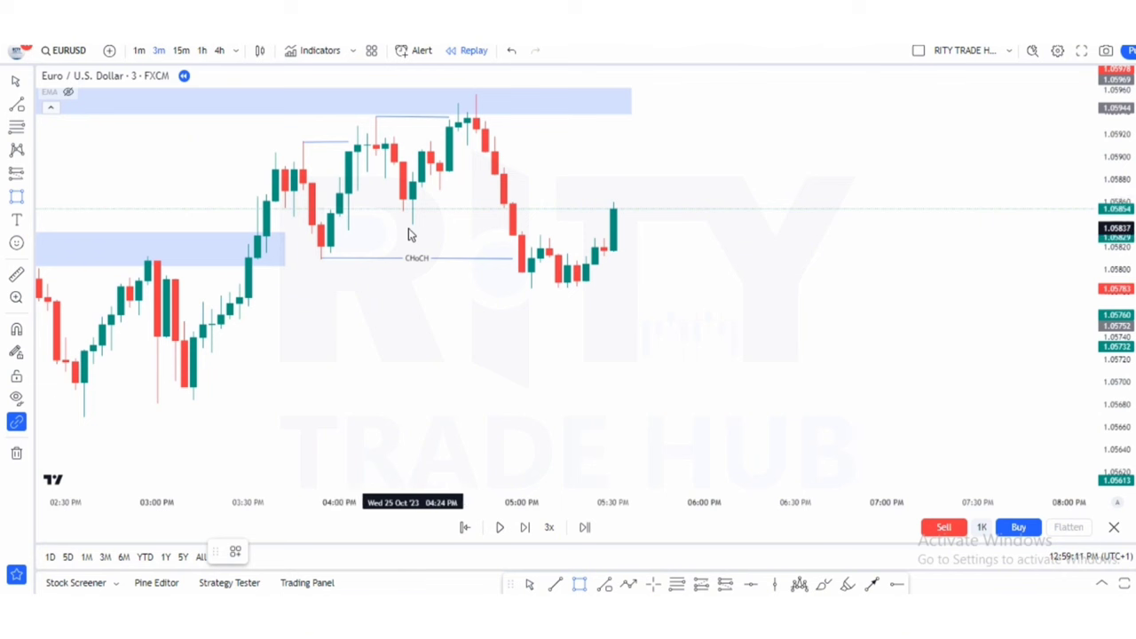
Draw a rectangle zone around the 04:24 PM low from 1.05837 to 1.05867, spanning 04:15 PM to 06:00 PM
mouse_move(412, 228)
mouse_down()
mouse_move(491, 201)
mouse_move(705, 203)
mouse_up()
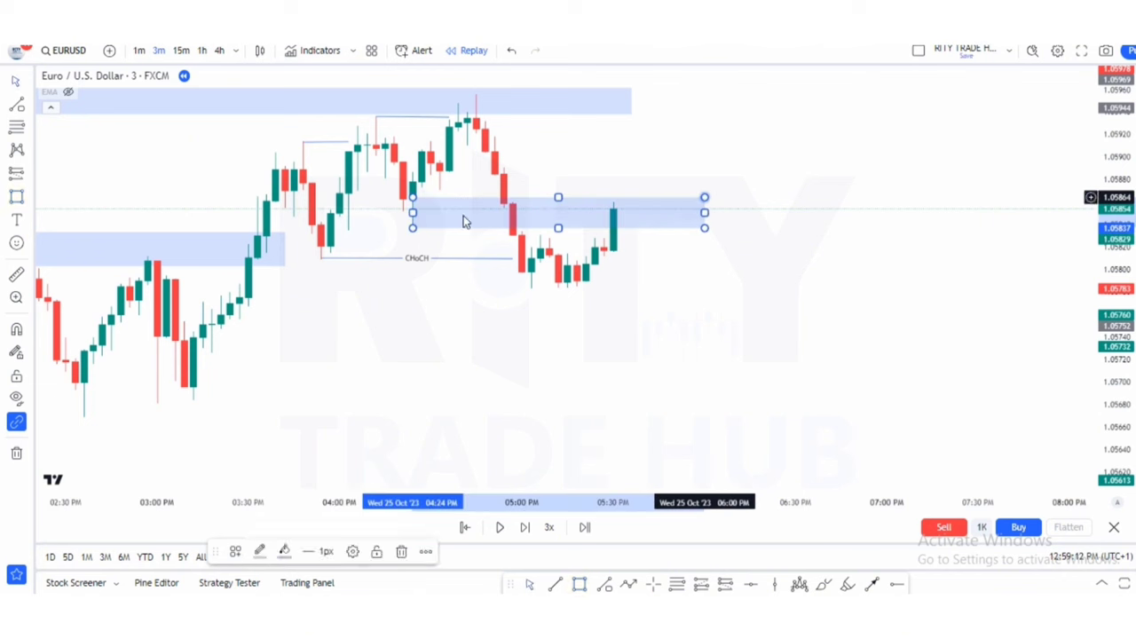
drag(413, 211, 384, 211)
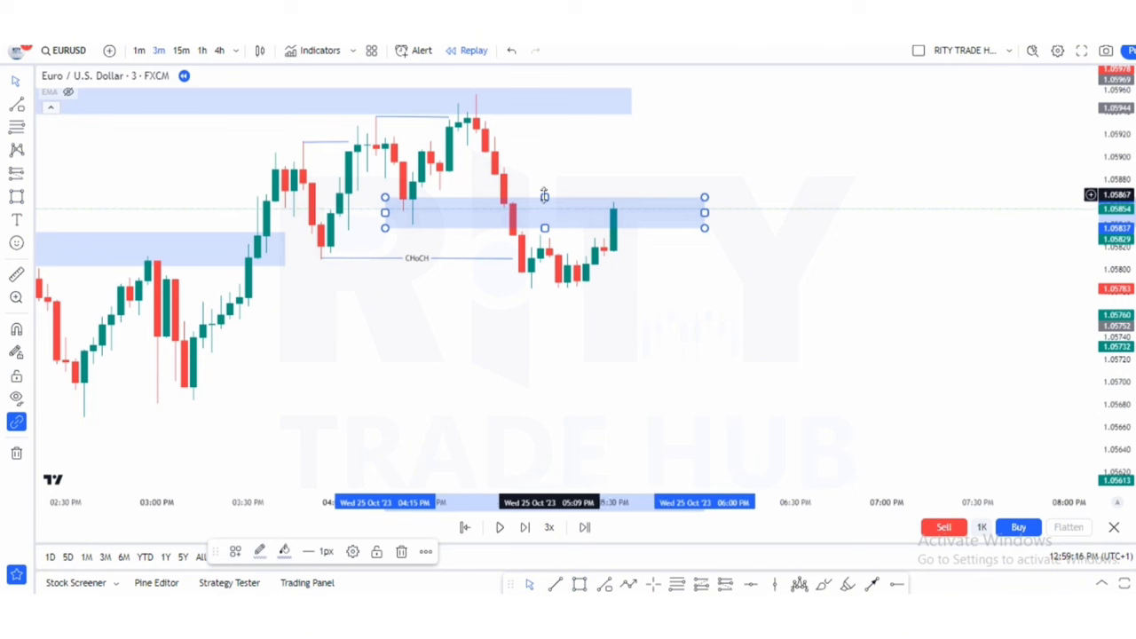
drag(547, 96, 547, 93)
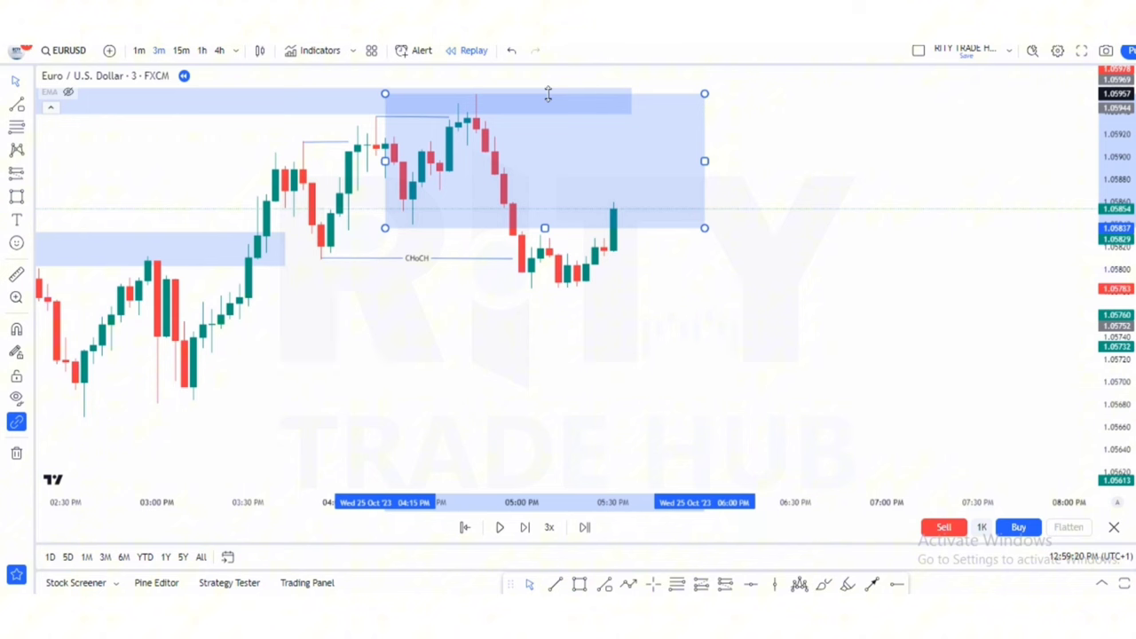
drag(548, 97, 548, 194)
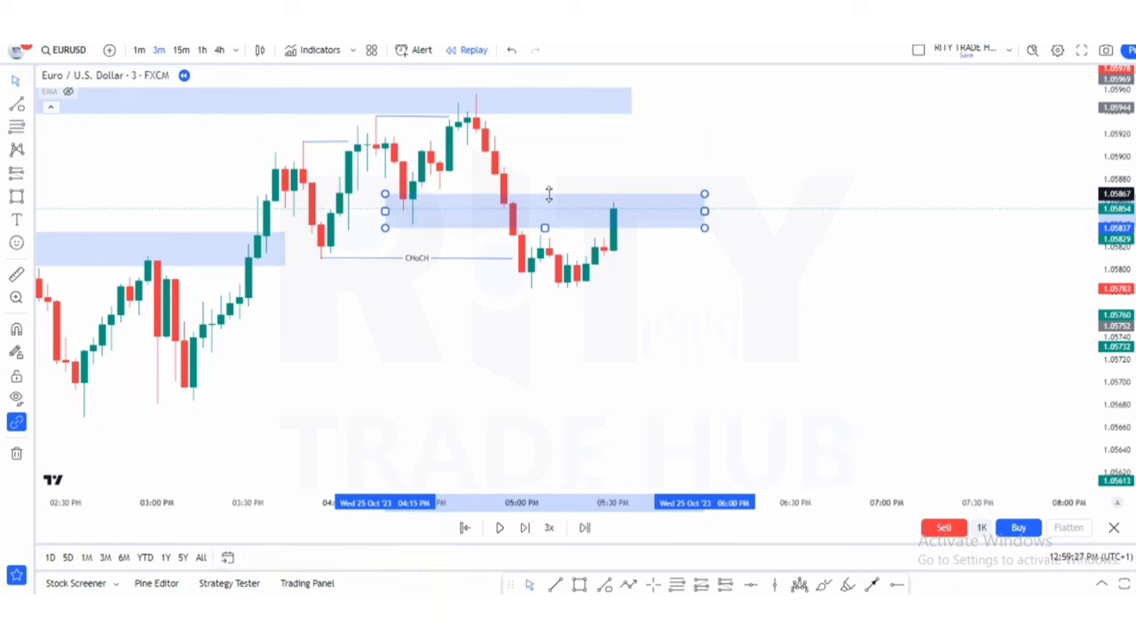
click(542, 343)
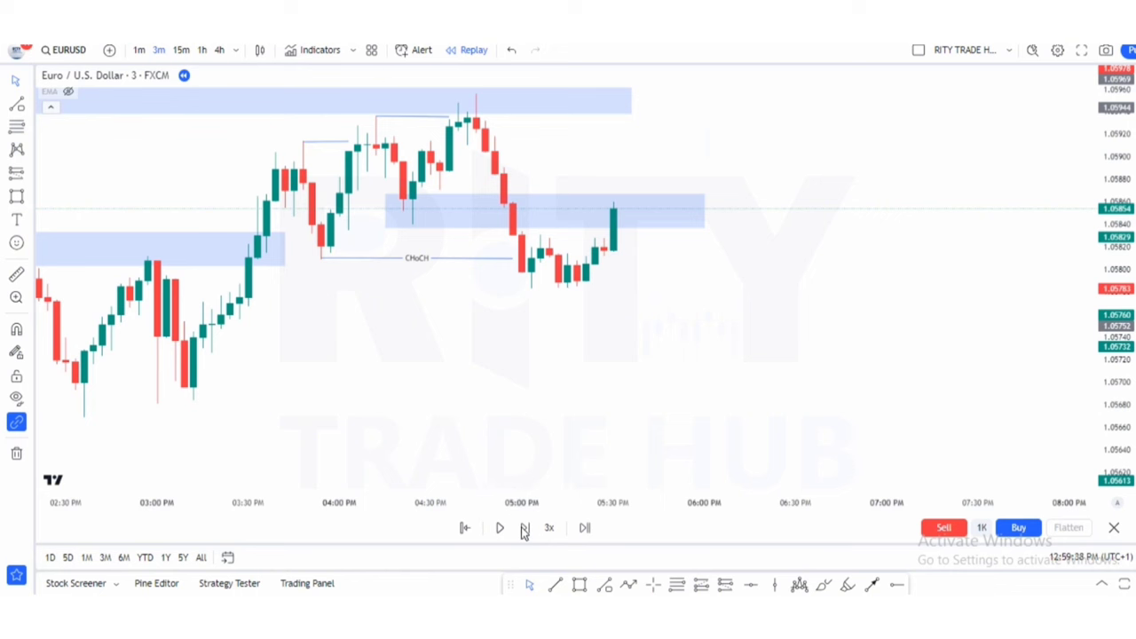
Advance the replay by two candles to 05:36 PM
click(524, 529)
click(525, 529)
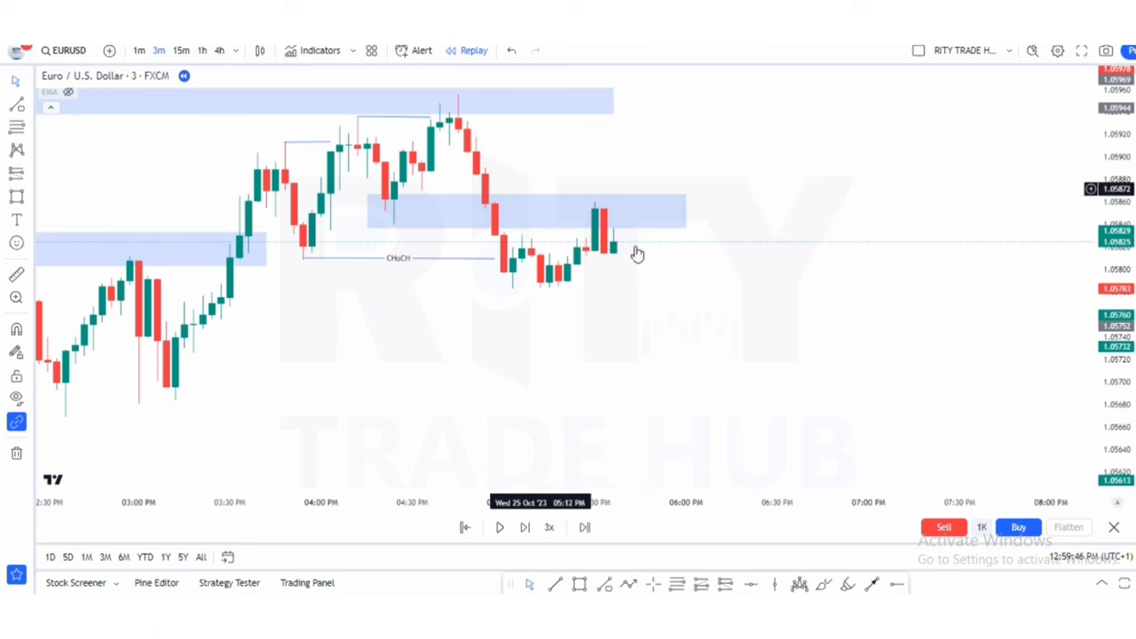
click(661, 220)
key(Escape)
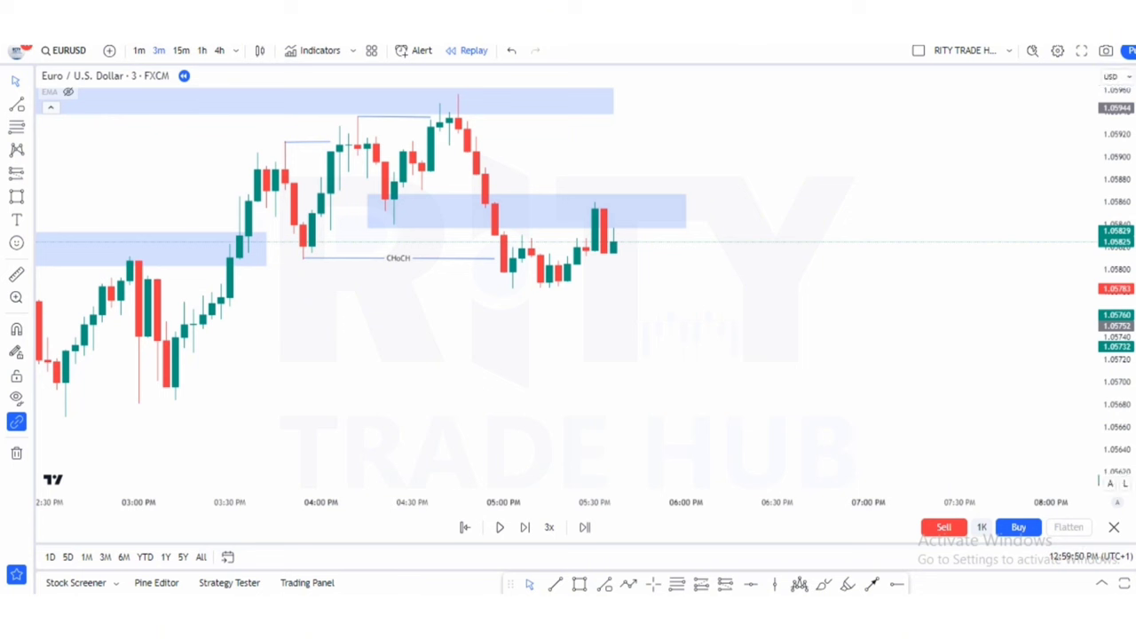
Place a short position at 05:33 PM with entry 1.05824, target 1.05680 and stop 1.05874
click(727, 585)
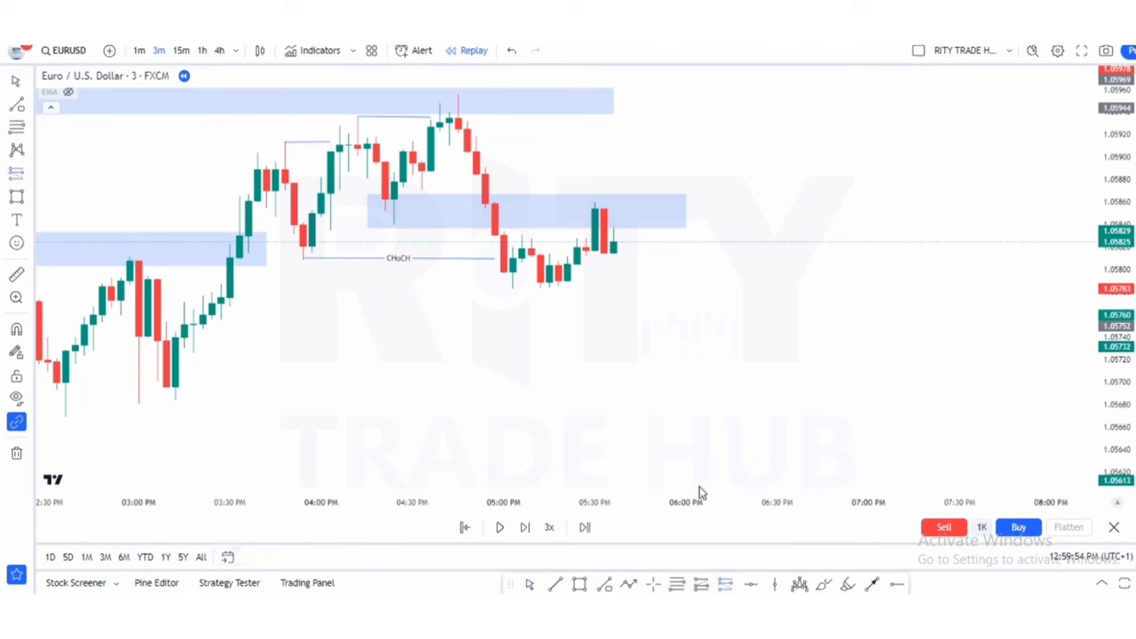
click(604, 243)
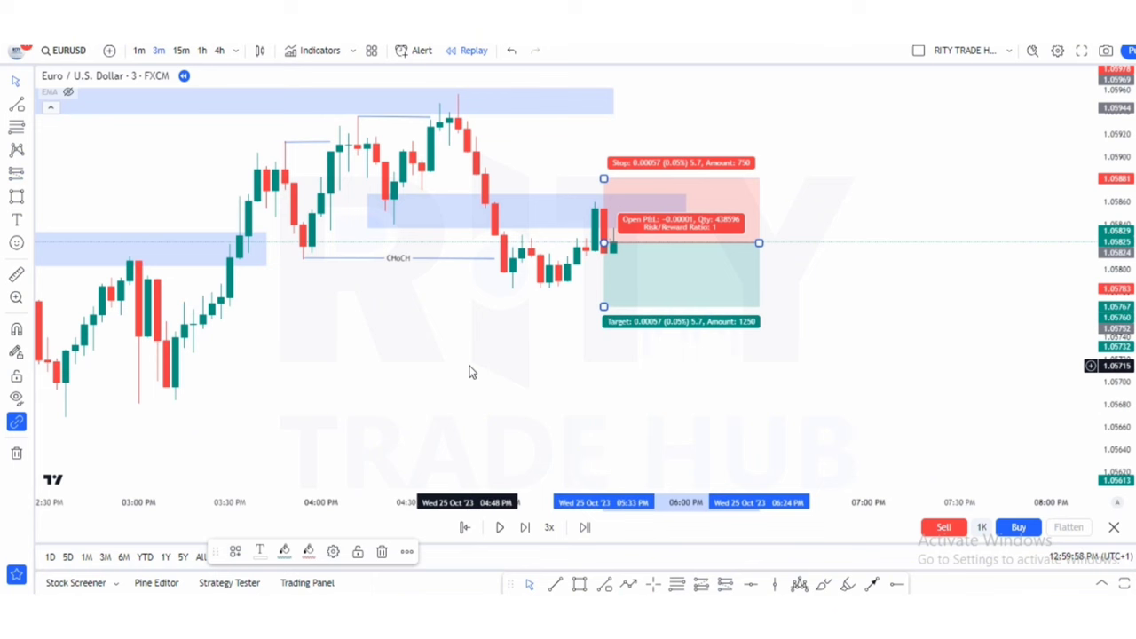
scroll(471, 373, down, 1)
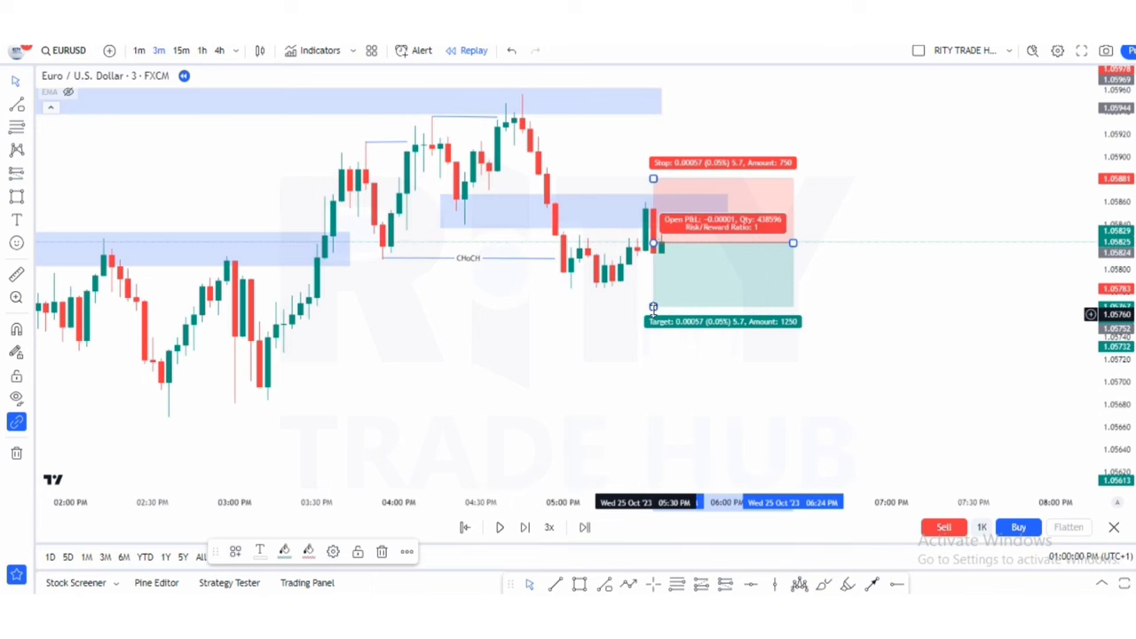
drag(648, 403, 645, 405)
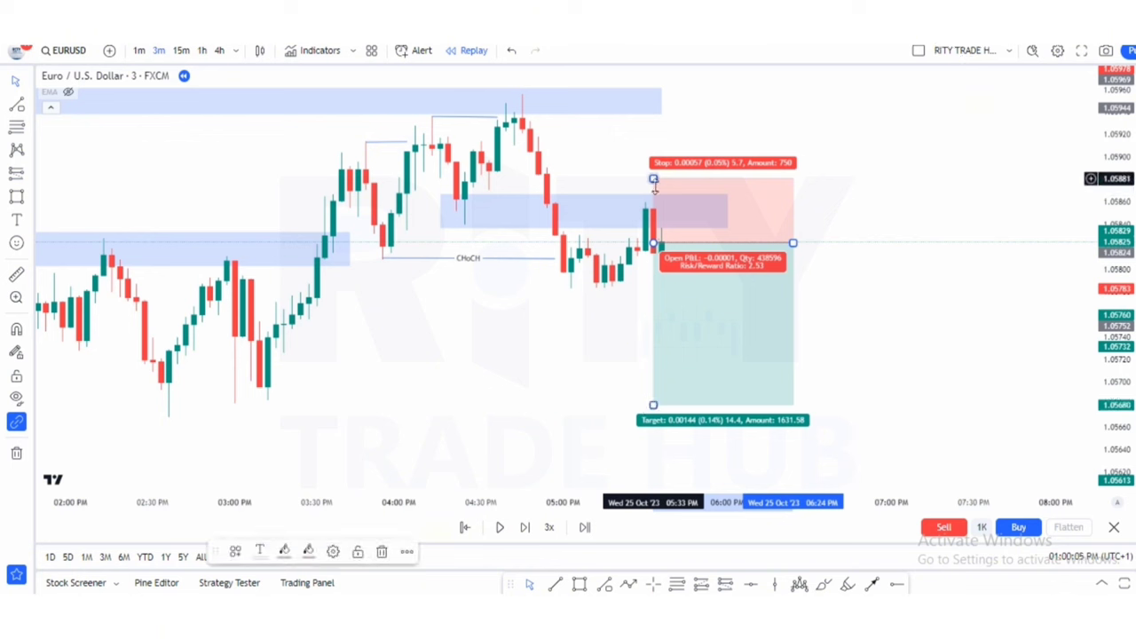
drag(654, 181, 655, 186)
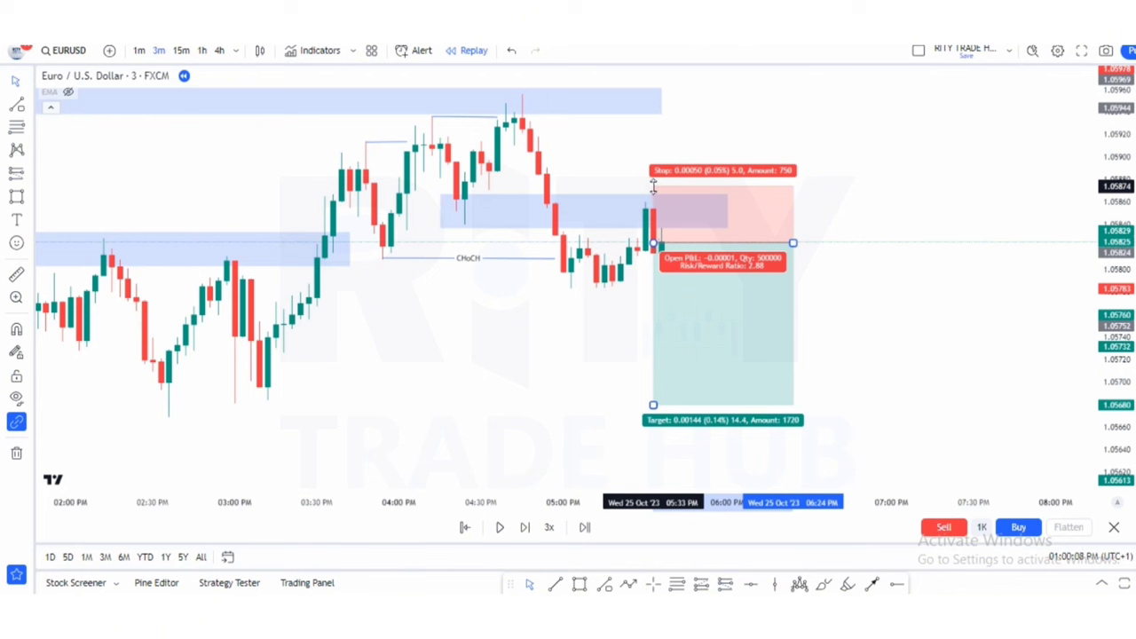
drag(654, 184, 651, 185)
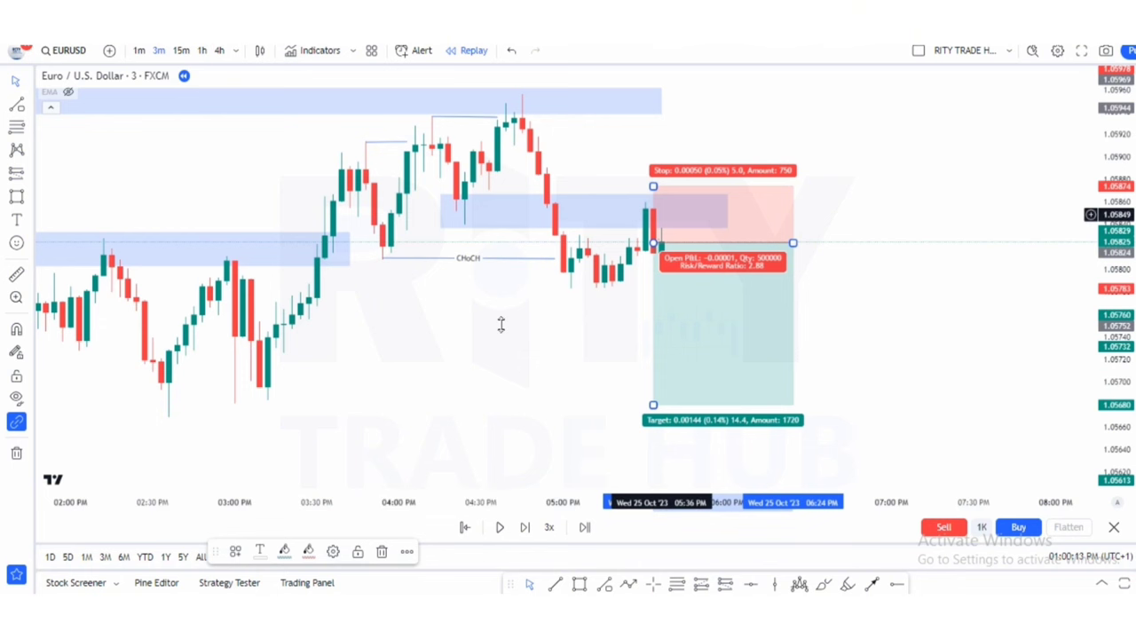
Draw a nearly horizontal trend line from the 11:09 AM low at 1.05659 to 07:09 PM at 1.05660
drag(413, 390, 466, 343)
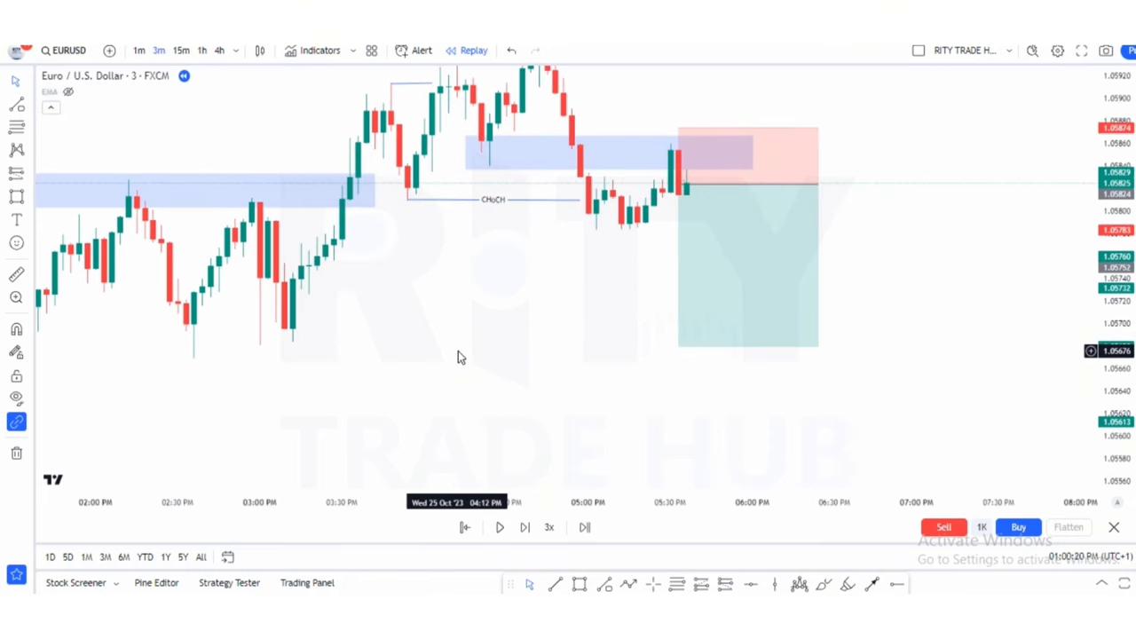
scroll(458, 350, down, 1)
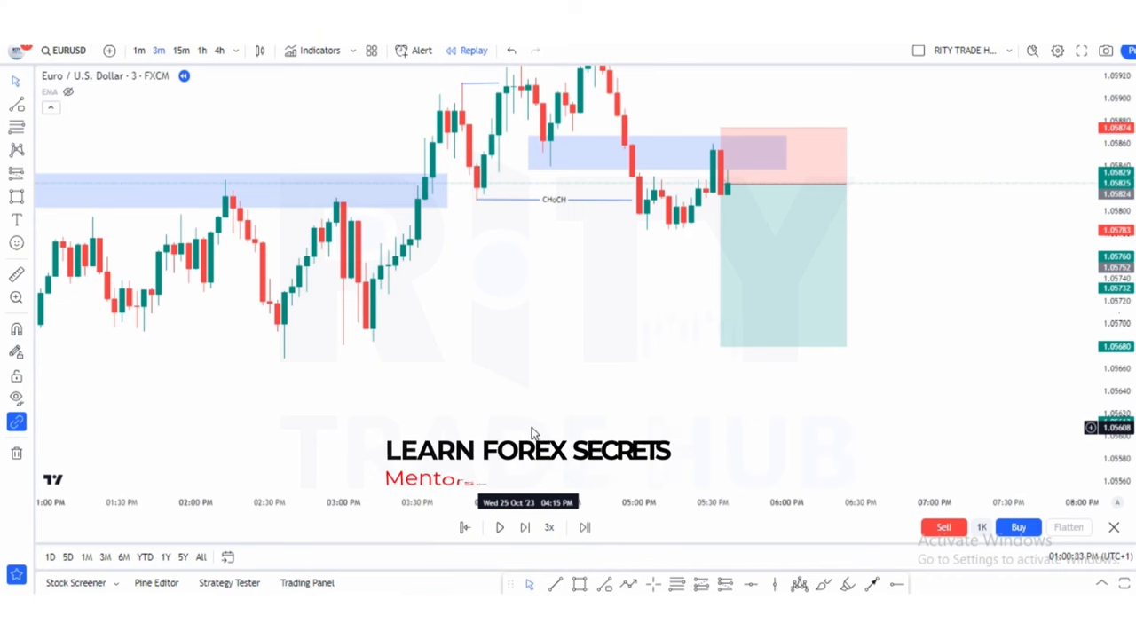
drag(509, 419, 463, 404)
scroll(408, 470, down, 3)
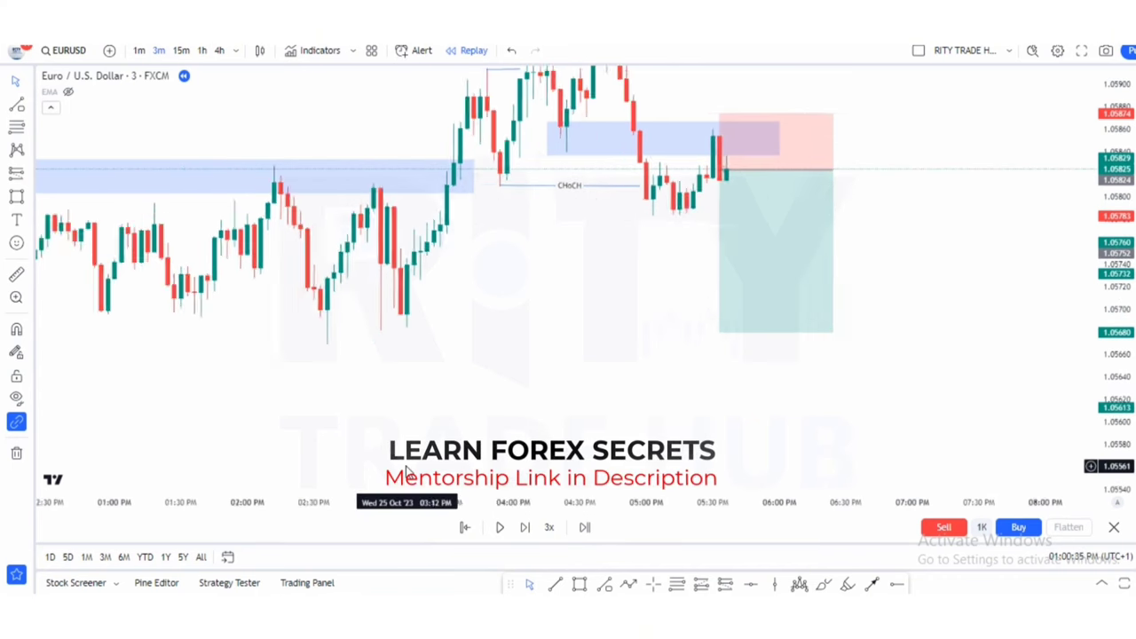
scroll(409, 470, down, 2)
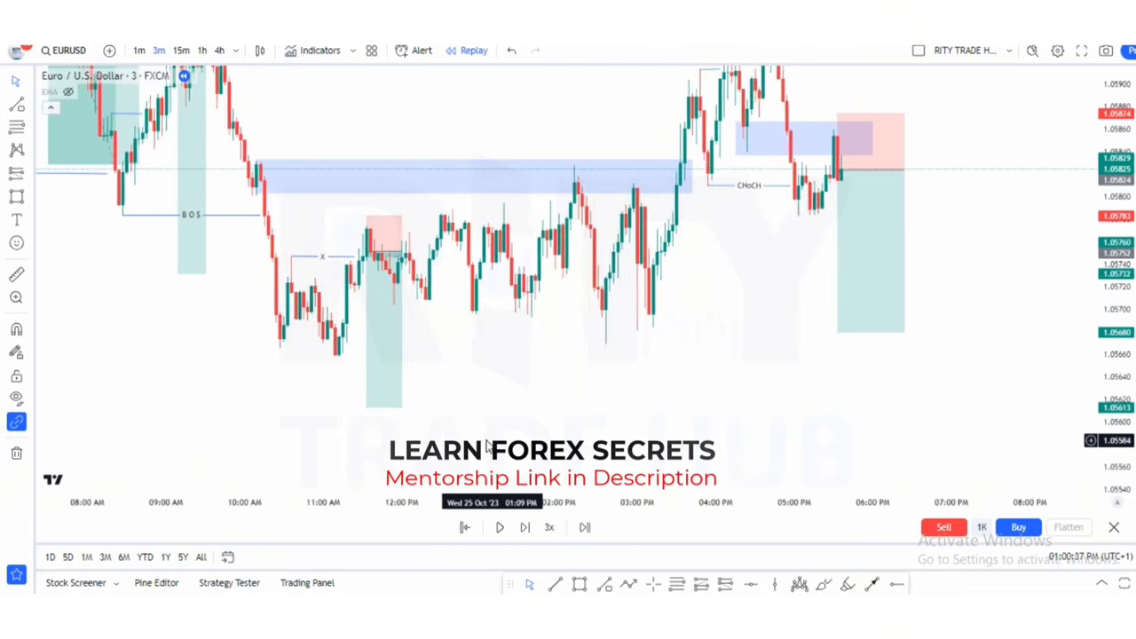
scroll(774, 356, up, 1)
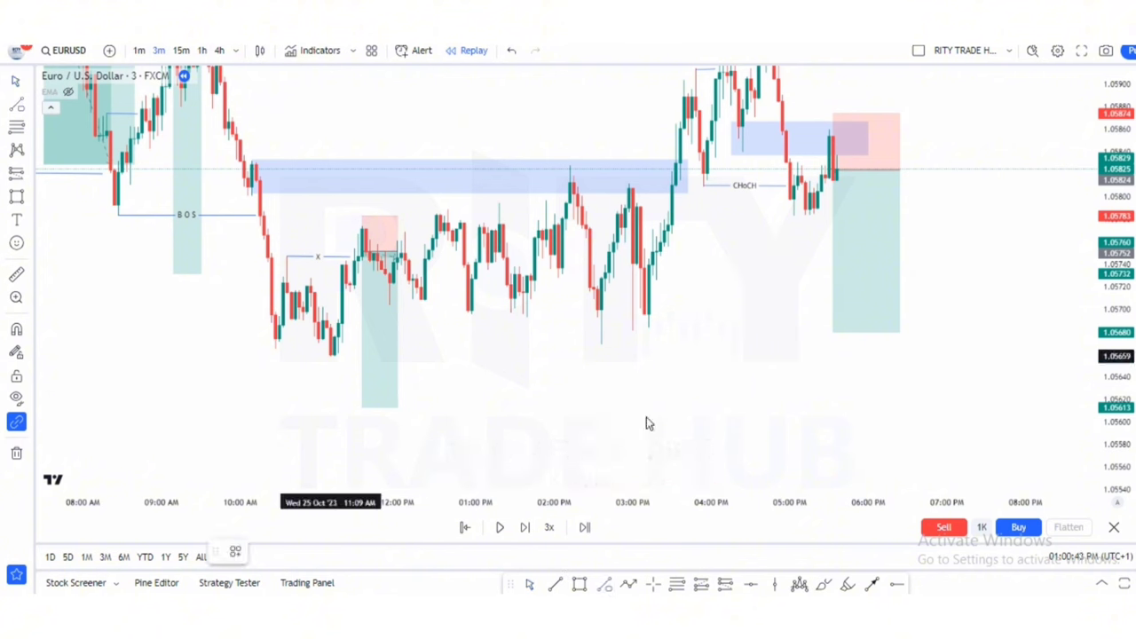
key(alt+t)
click(330, 355)
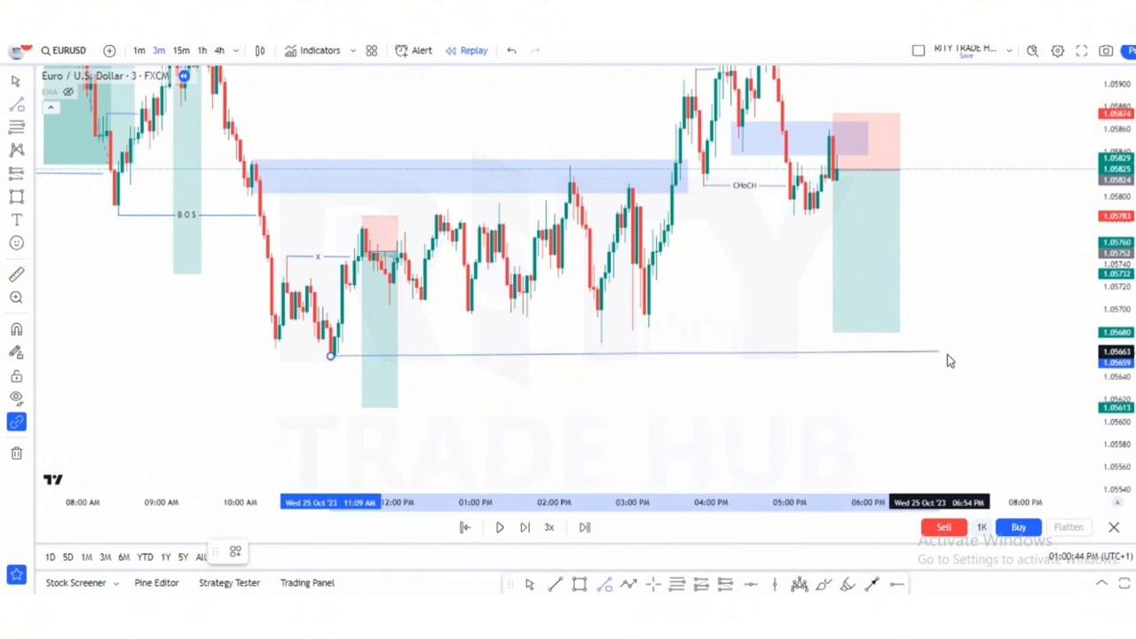
click(957, 354)
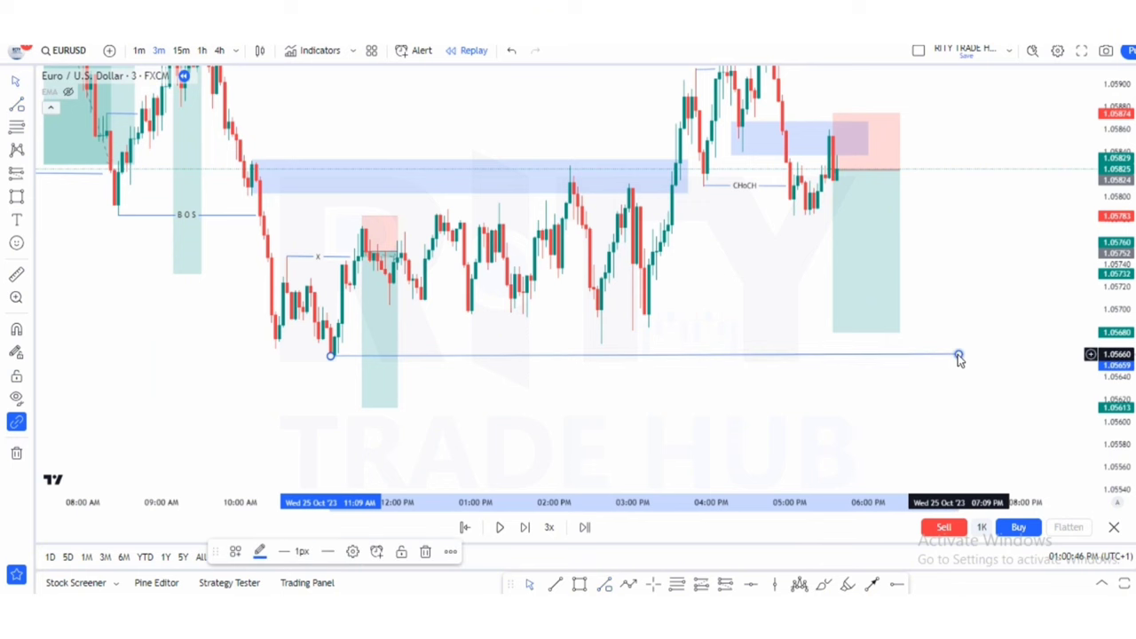
click(876, 395)
Extend the target of the 05:33 PM short position to 1.05657, just beyond the line from the 11:09 AM low
scroll(789, 401, right, 3)
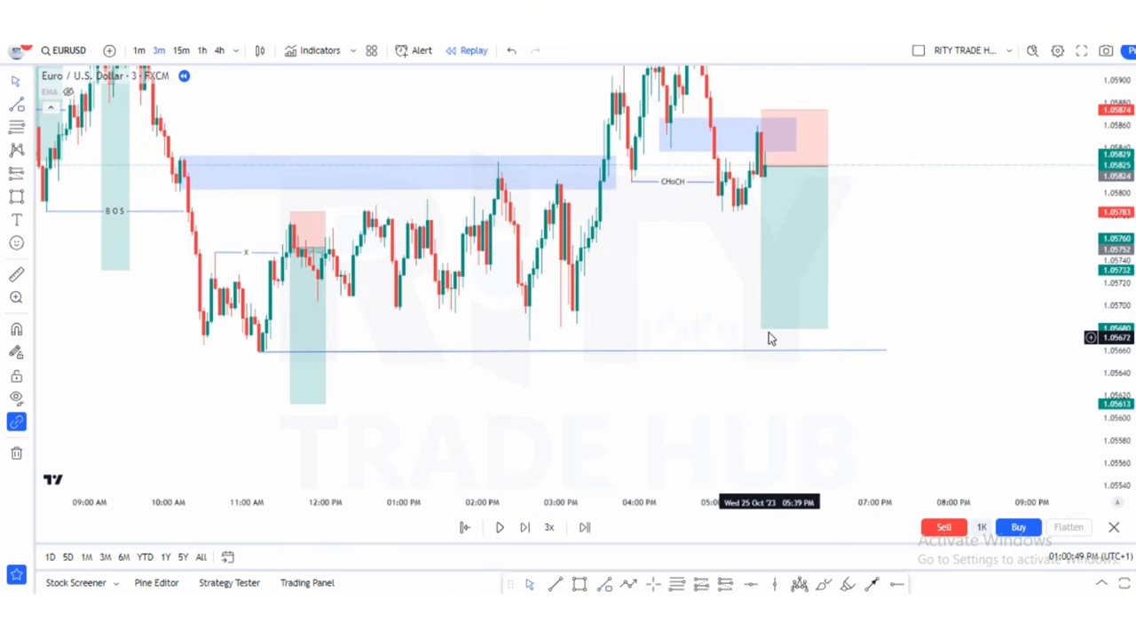
click(761, 328)
drag(762, 330, 770, 368)
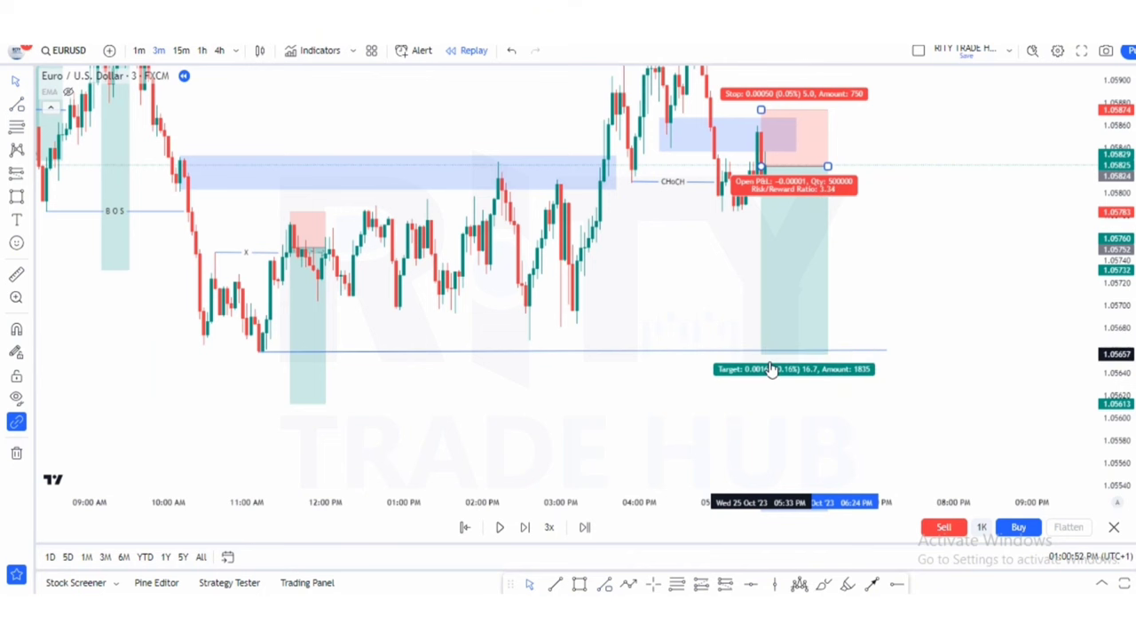
click(739, 416)
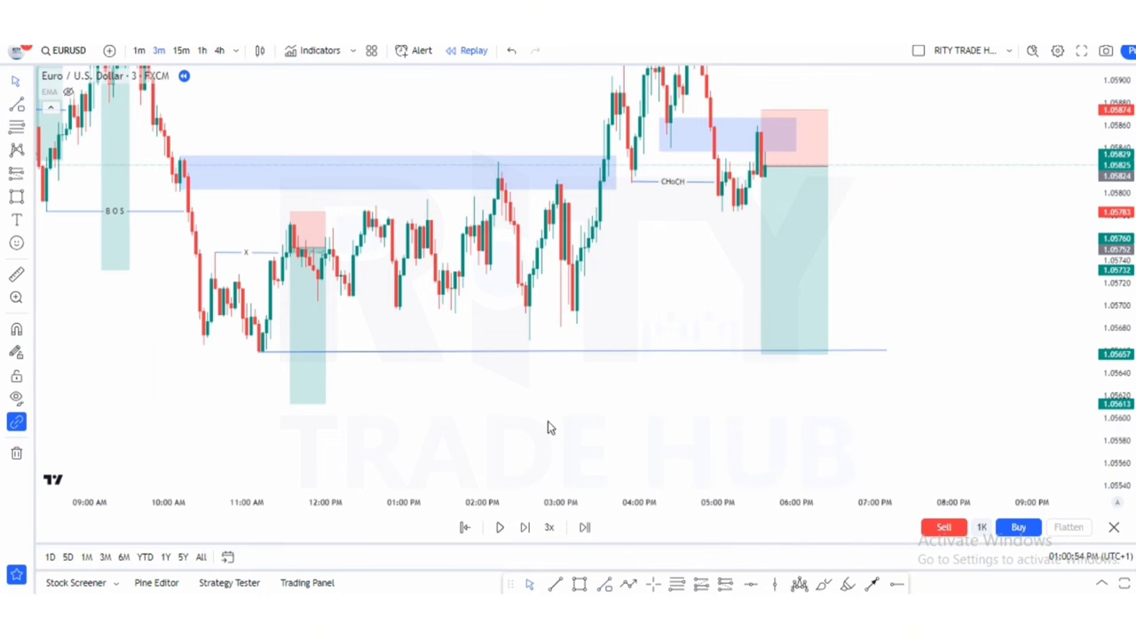
Play the replay from 05:36 PM to run the short trade and pause it at about 06:54 PM
scroll(547, 424, up, 1)
drag(512, 437, 455, 481)
click(499, 527)
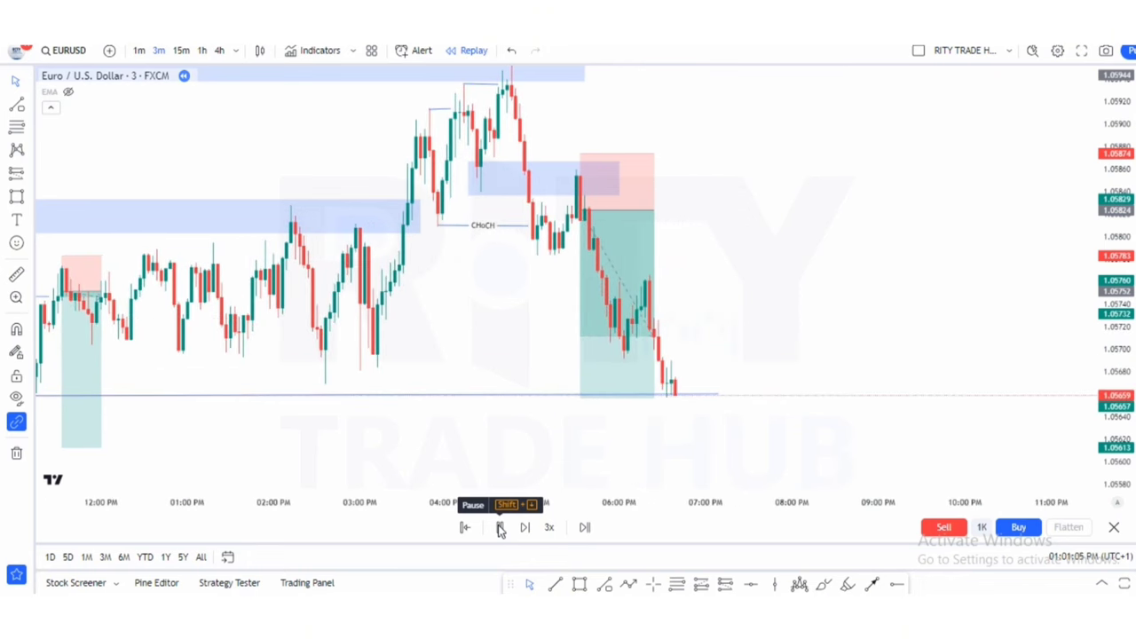
click(500, 527)
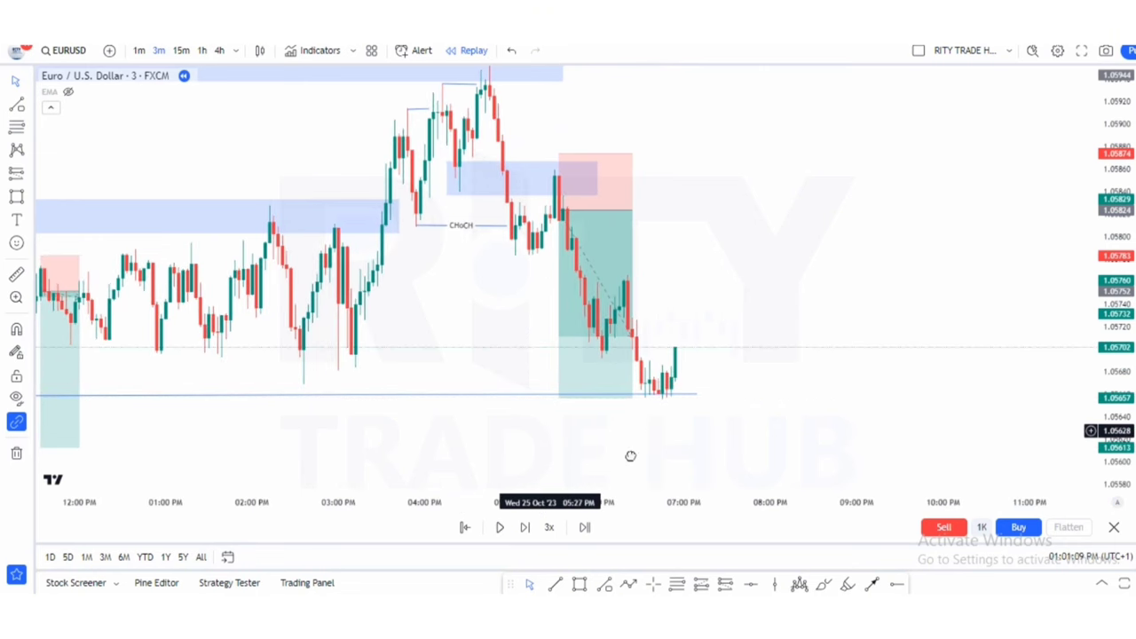
Continue the replay in short runs and pause it at about 09:33 PM
drag(630, 455, 647, 435)
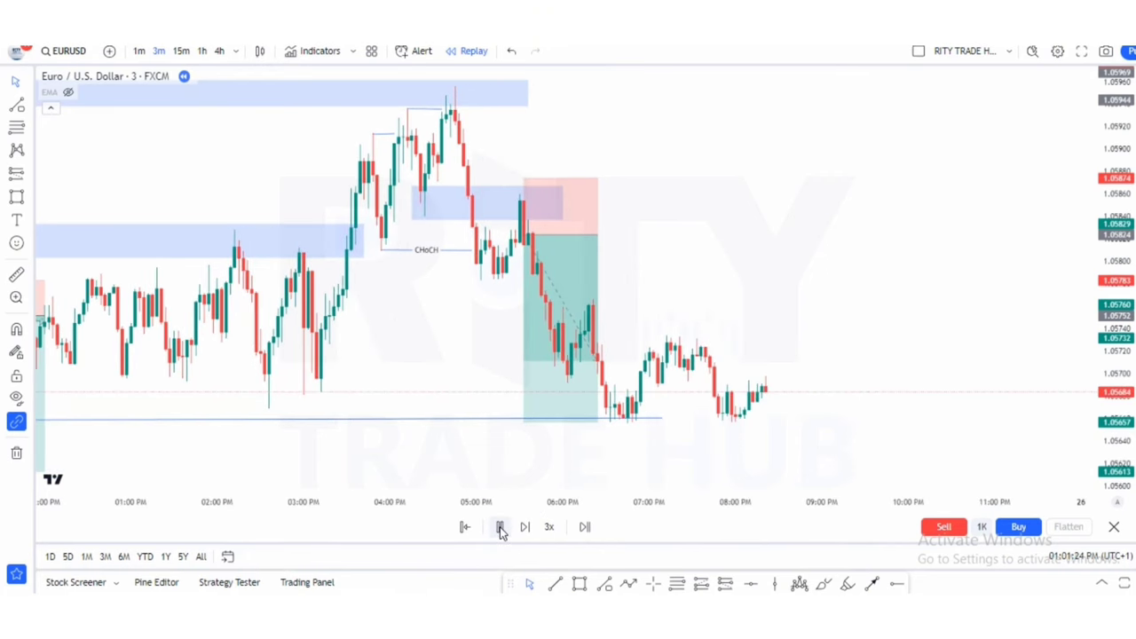
click(501, 527)
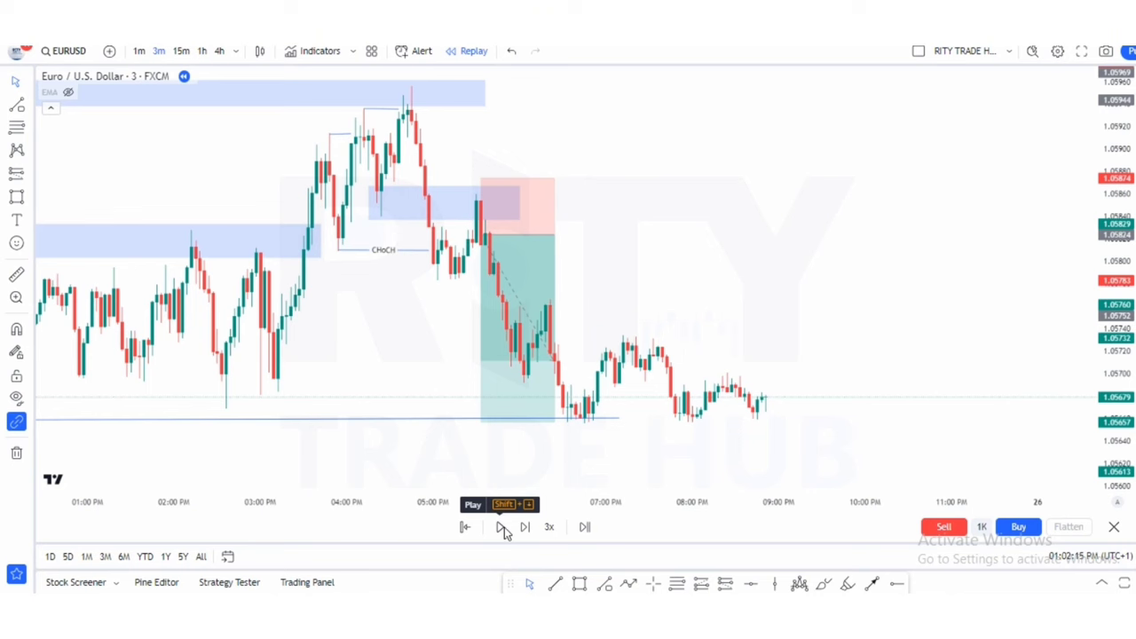
click(501, 527)
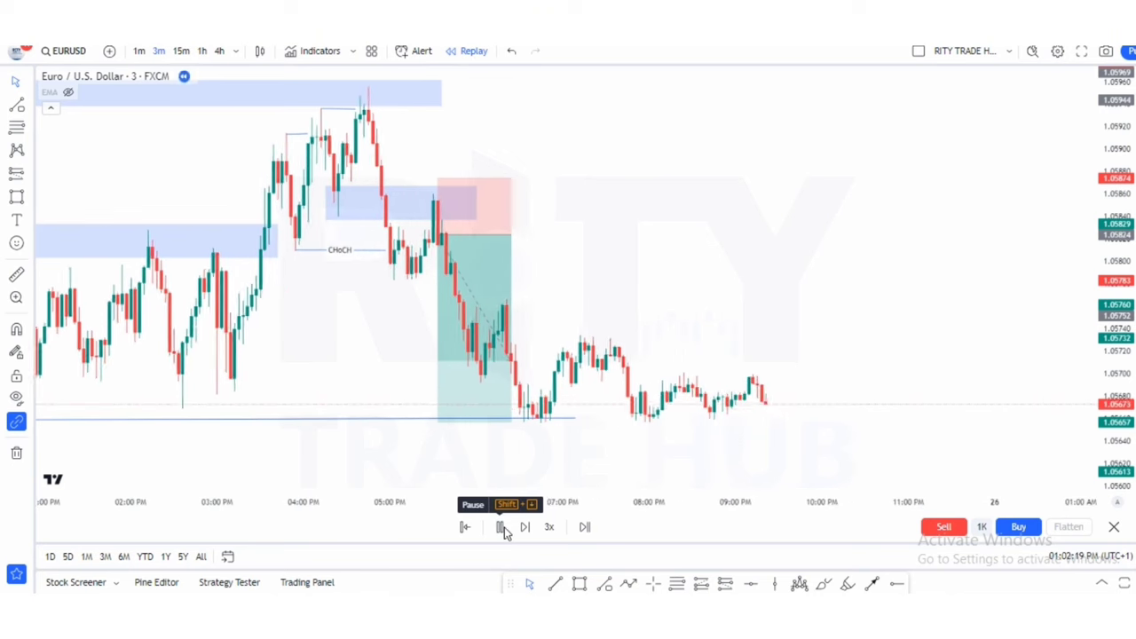
click(502, 527)
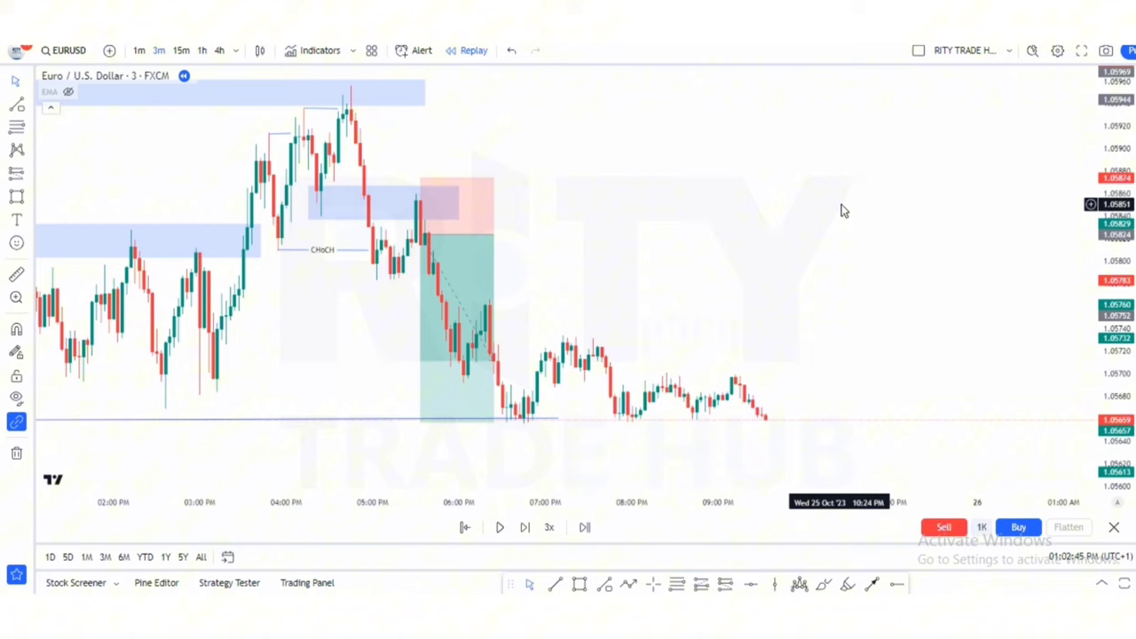
Review the whole marked-up decline over 24 and 25 October, including its structure breaks, supply zones and short positions
scroll(841, 211, down, 3)
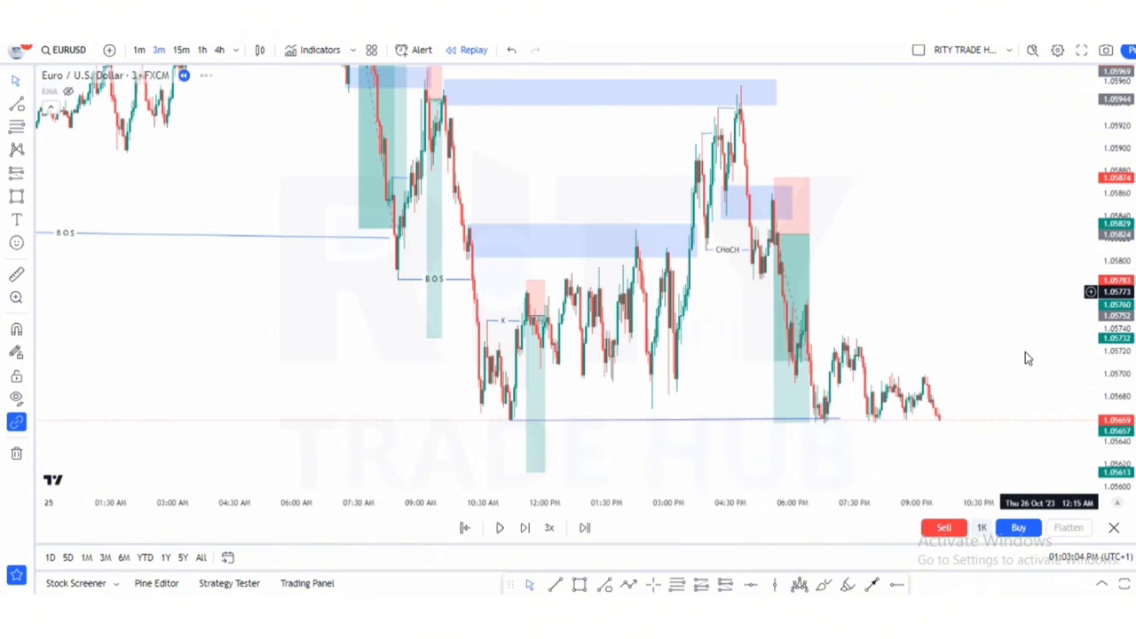
drag(1088, 373, 1072, 336)
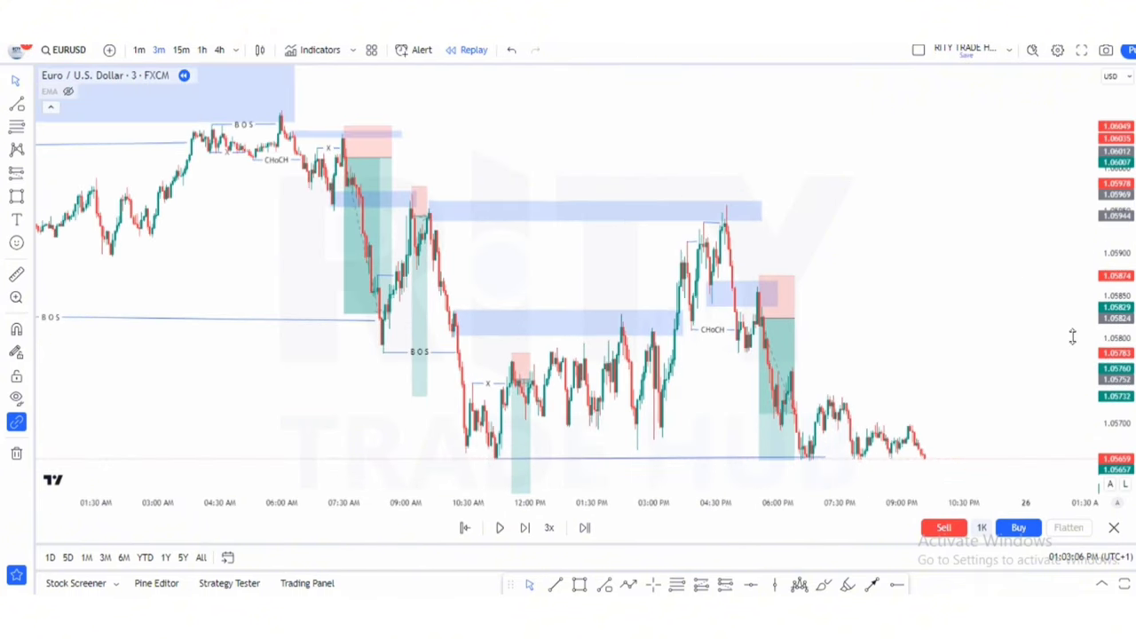
scroll(912, 271, down, 2)
scroll(911, 271, down, 2)
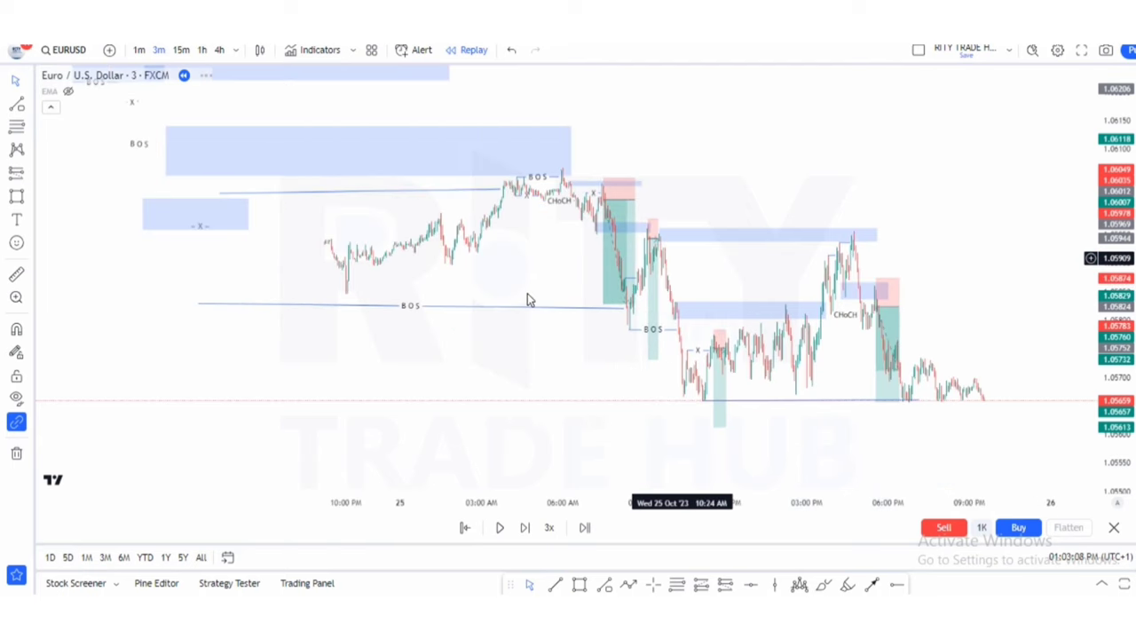
scroll(519, 348, down, 2)
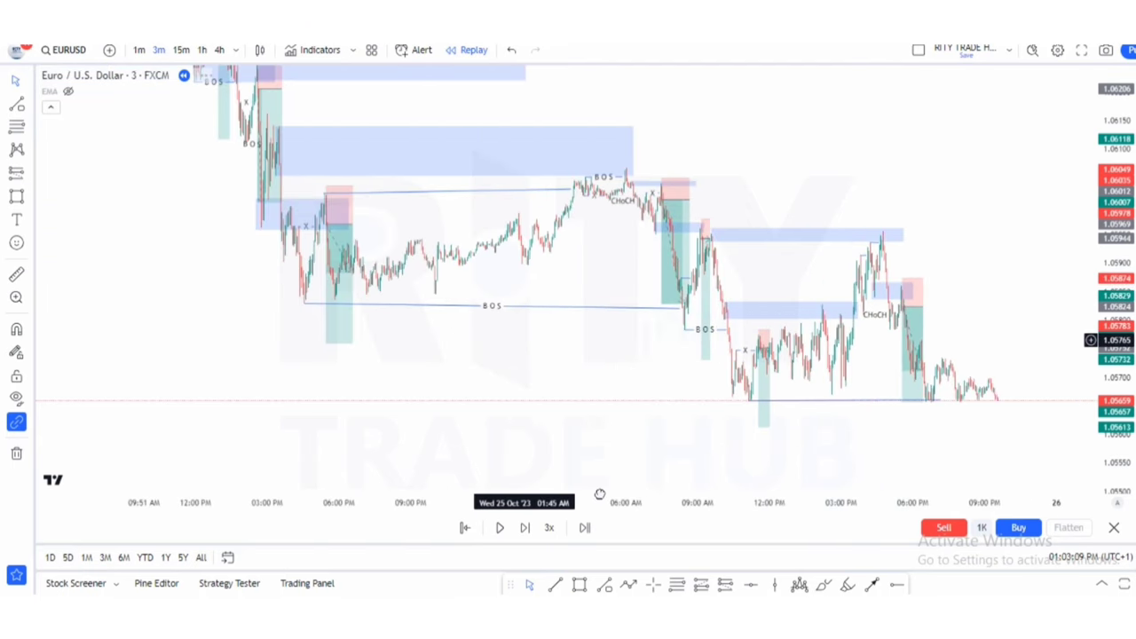
drag(600, 494, 650, 601)
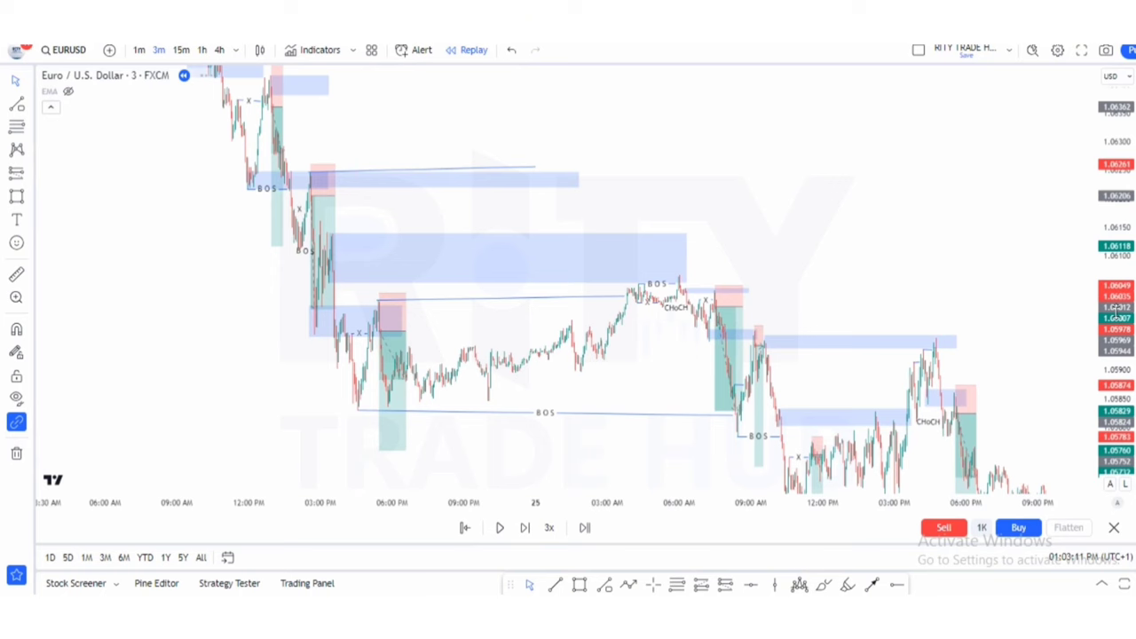
drag(1115, 306, 1115, 364)
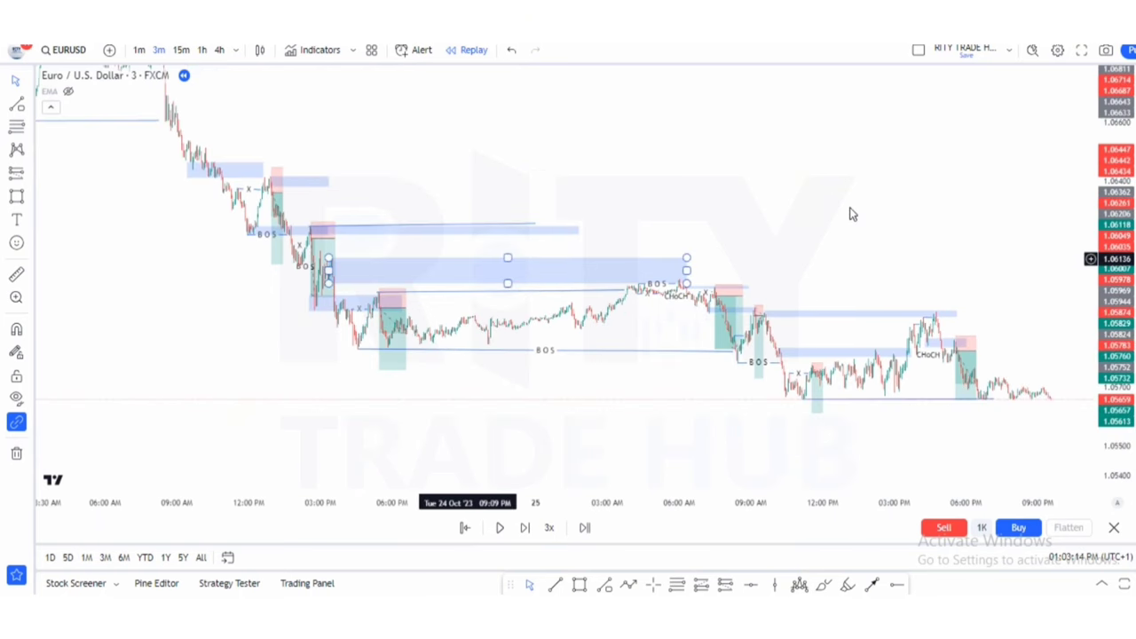
scroll(852, 213, down, 3)
drag(783, 324, 684, 324)
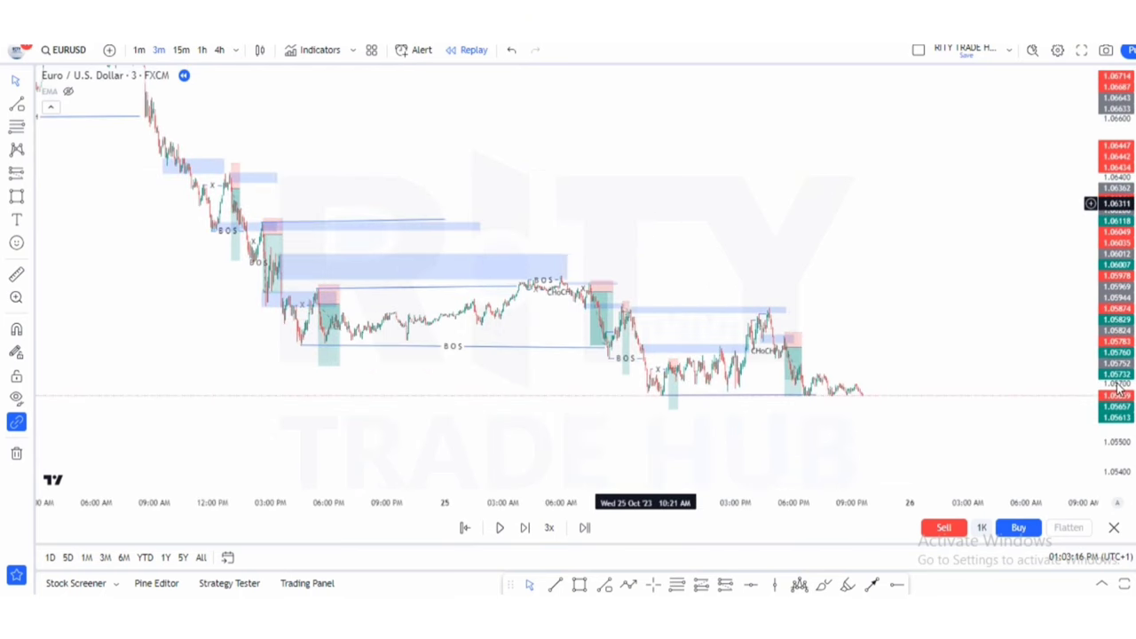
drag(1117, 364, 1117, 333)
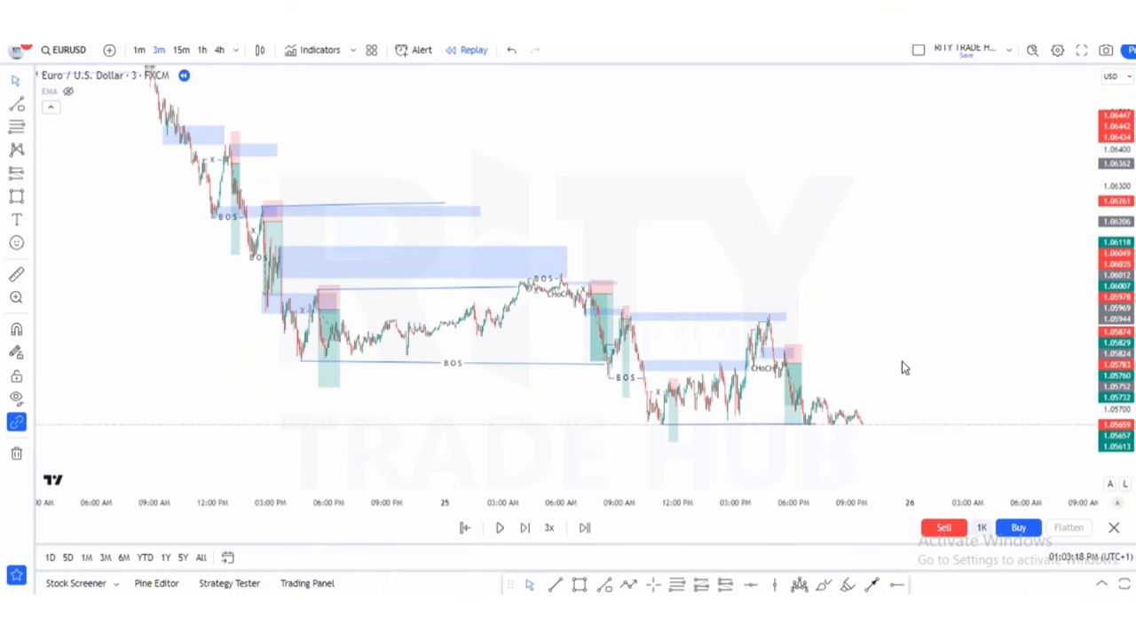
drag(858, 414, 781, 437)
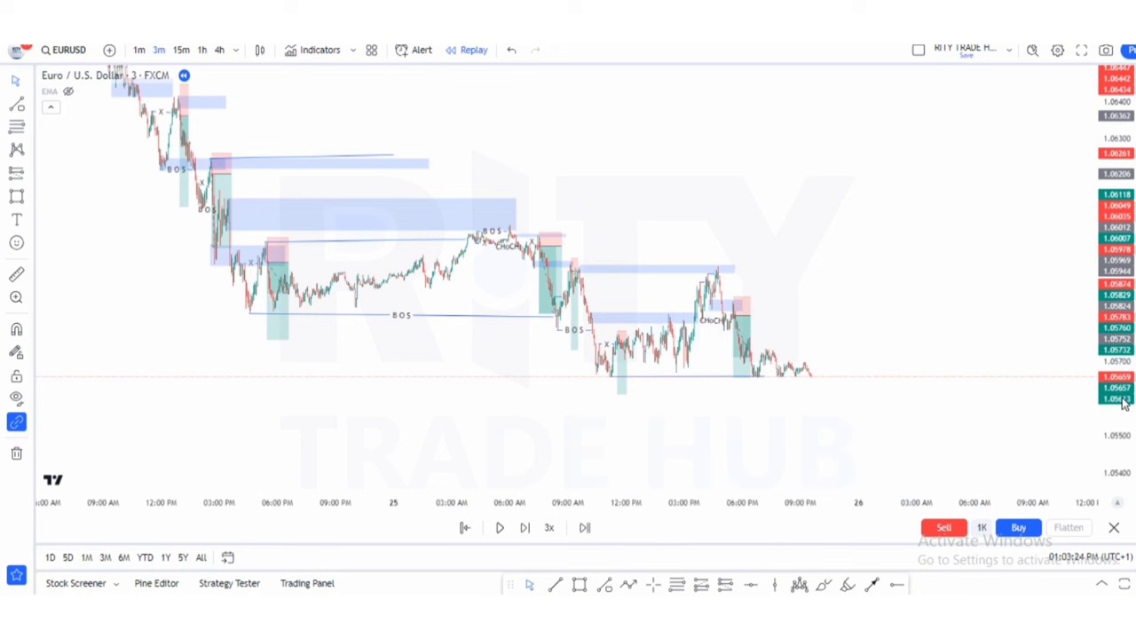
scroll(1123, 346, up, 3)
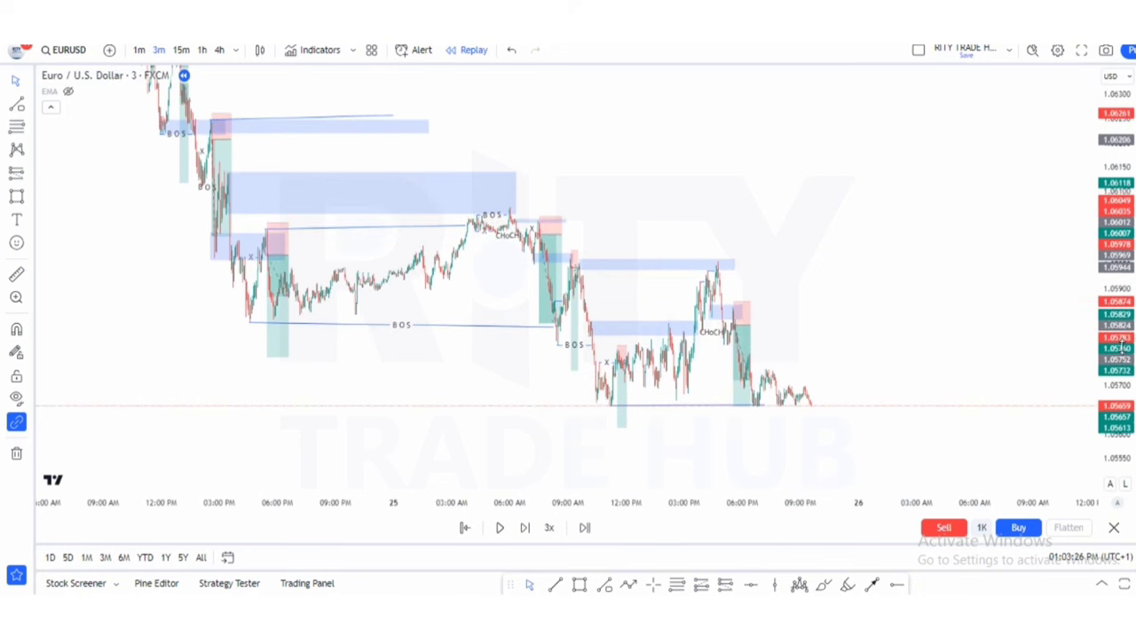
scroll(691, 421, up, 2)
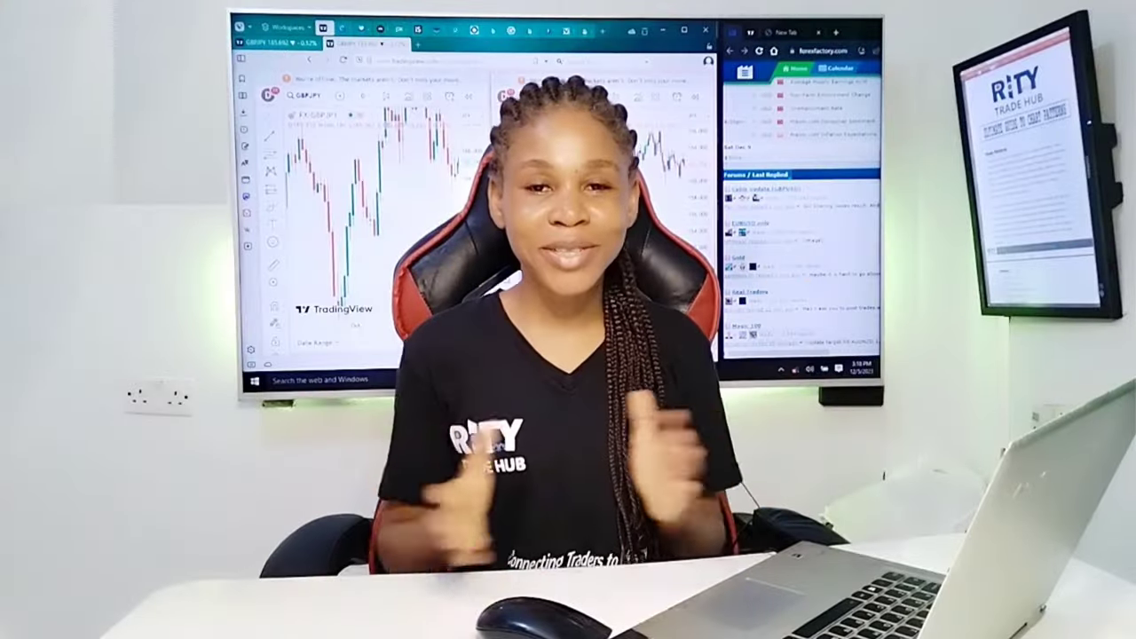